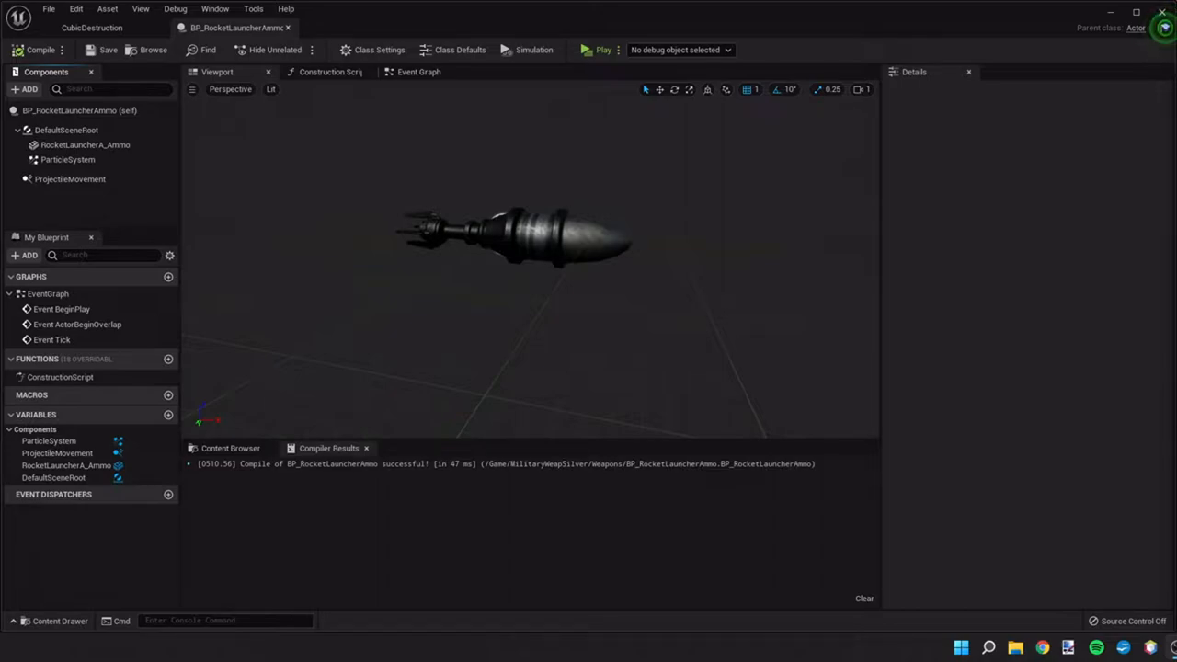
Switch from Compiler Results to the Content Browser showing the Weapons folder.
{"action": "left_click", "coordinate": [230, 448]}
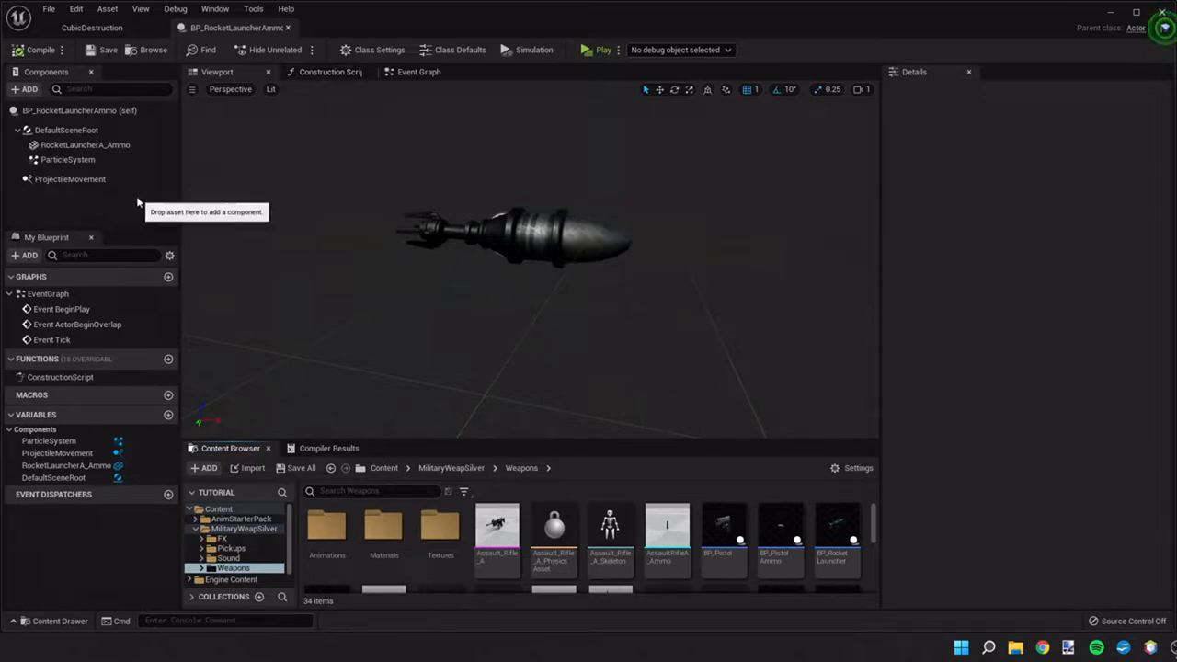
Add a Box Collision component to the rocket ammo blueprint.
{"action": "left_click", "coordinate": [46, 110]}
{"action": "left_click", "coordinate": [27, 89]}
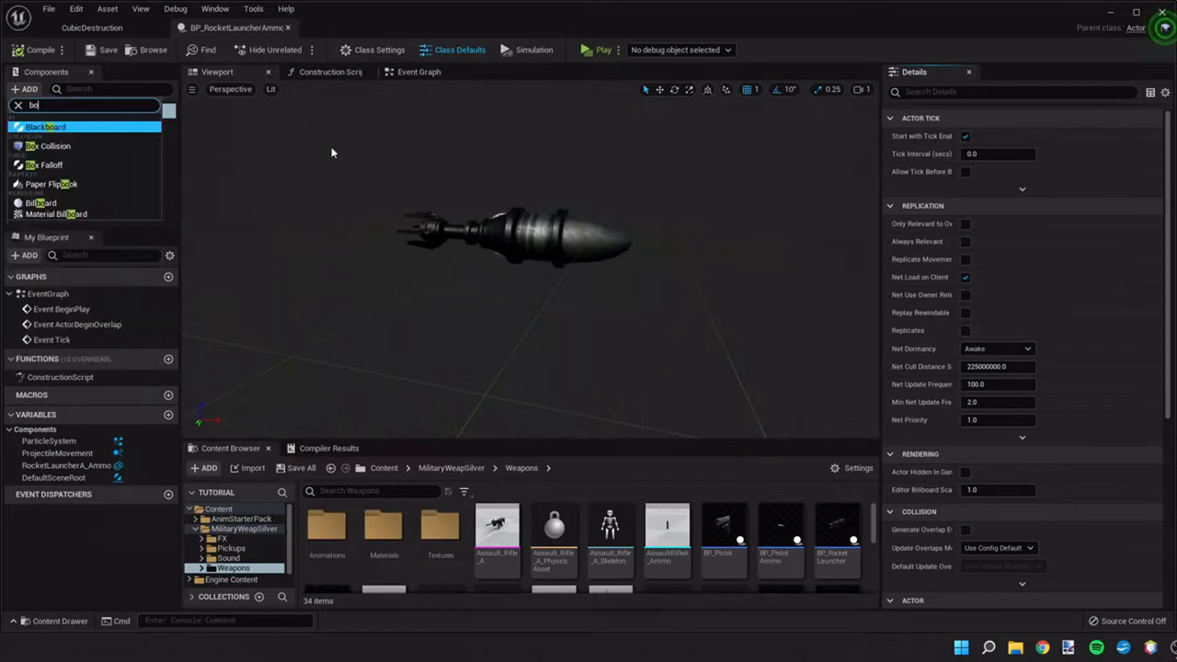
{"action": "key", "text": "Escape"}
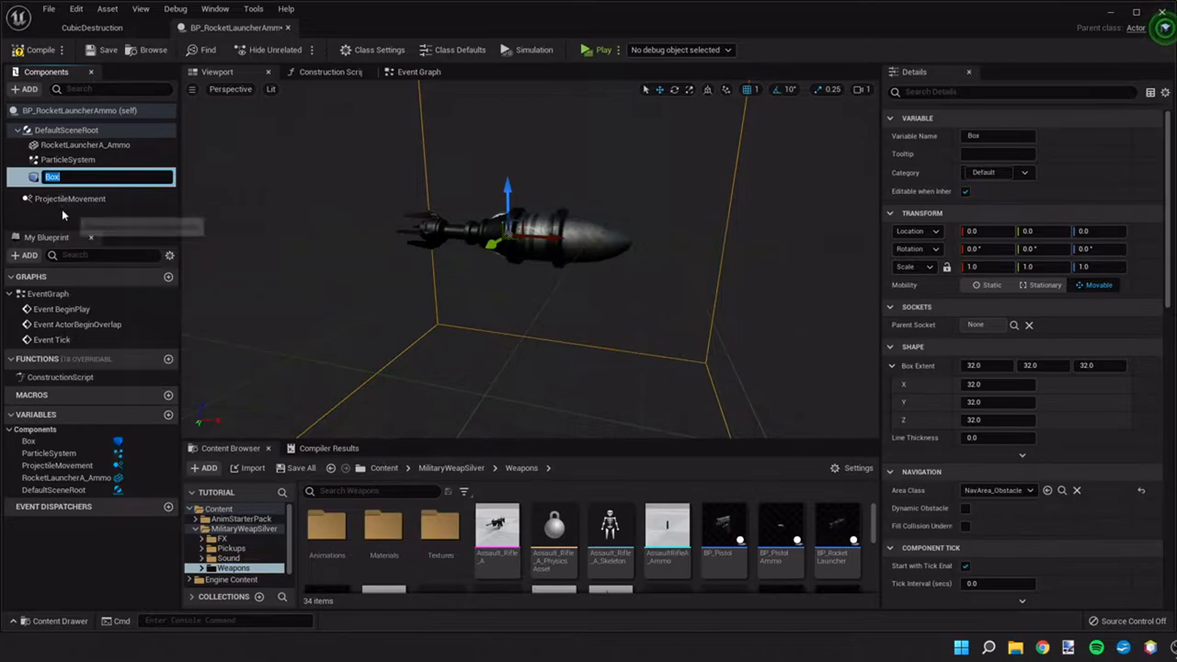
Set the Box's scale to X 0.5, Y 0.2, Z 0.2.
{"action": "left_click", "coordinate": [989, 266]}
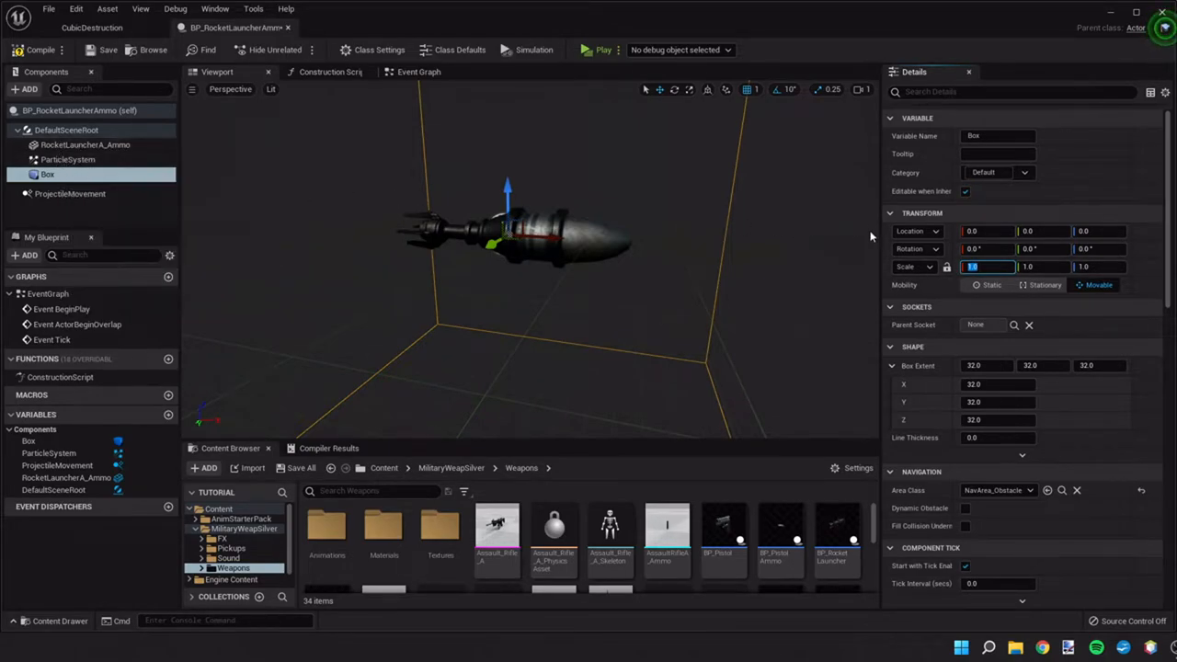
{"action": "type", "text": "0.5"}
{"action": "key", "text": "Return"}
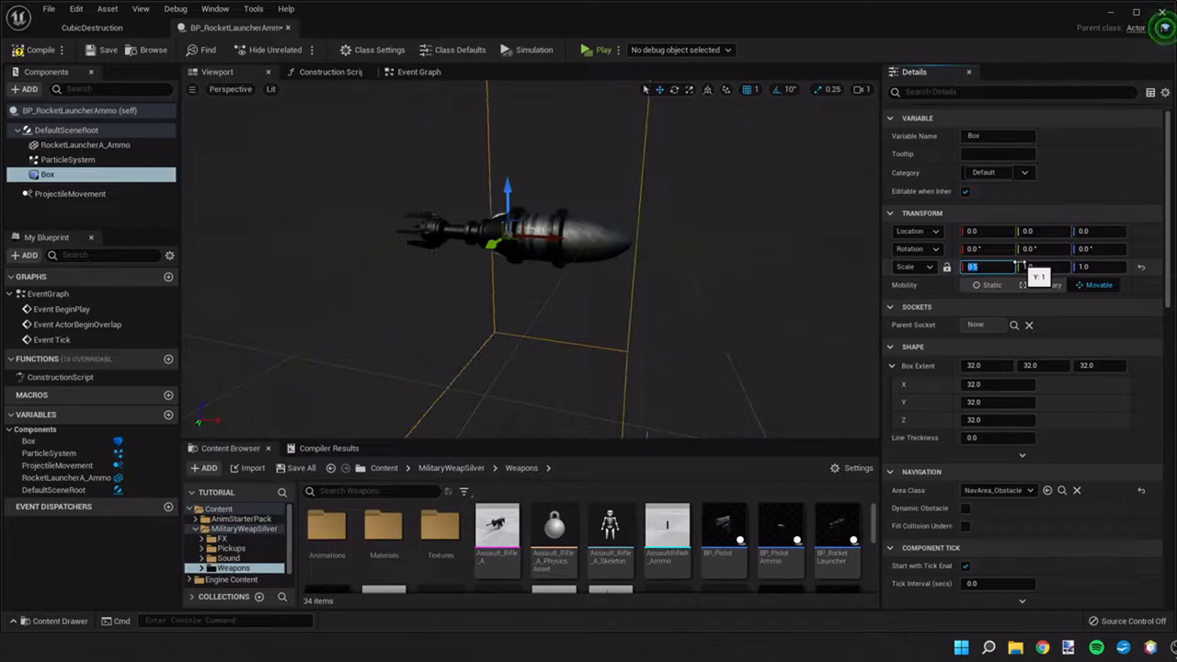
{"action": "left_click", "coordinate": [1039, 267]}
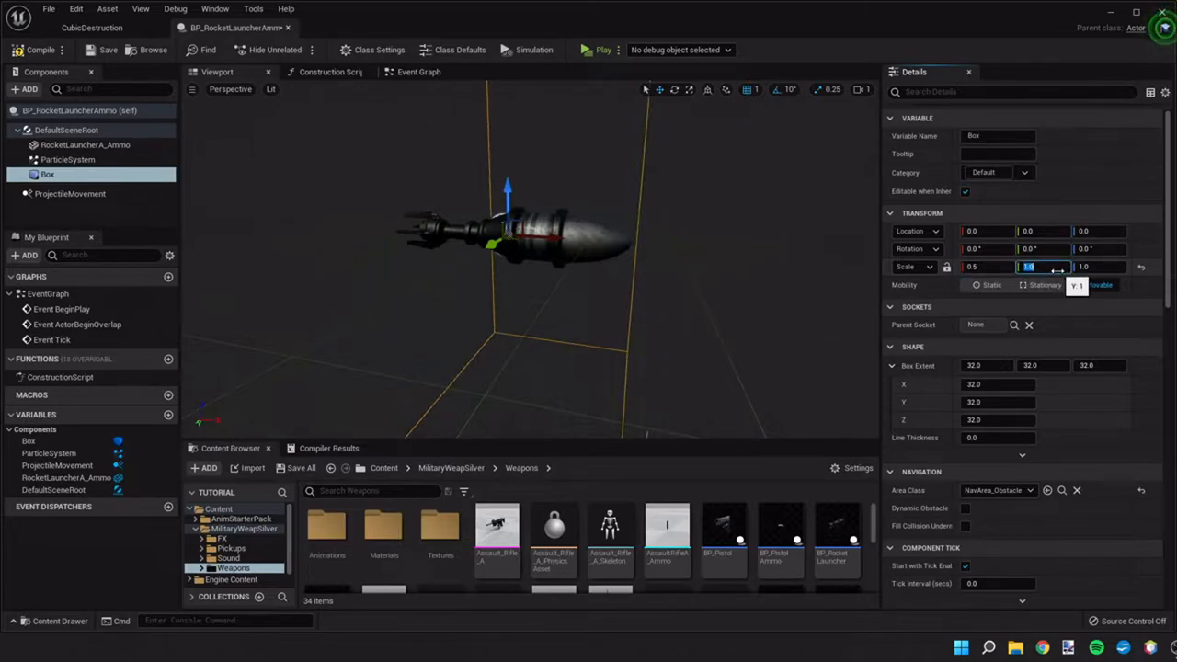
{"action": "type", "text": "02"}
{"action": "key", "text": "Return"}
{"action": "left_click", "coordinate": [1100, 267]}
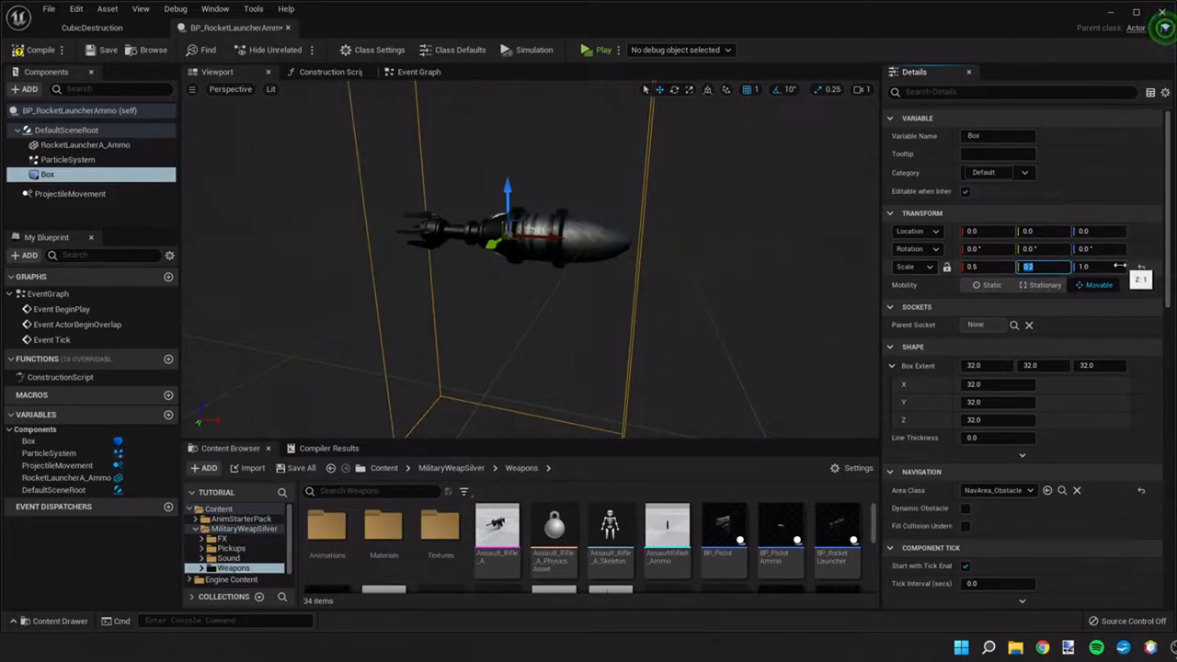
{"action": "type", "text": "0.2"}
{"action": "key", "text": "Return"}
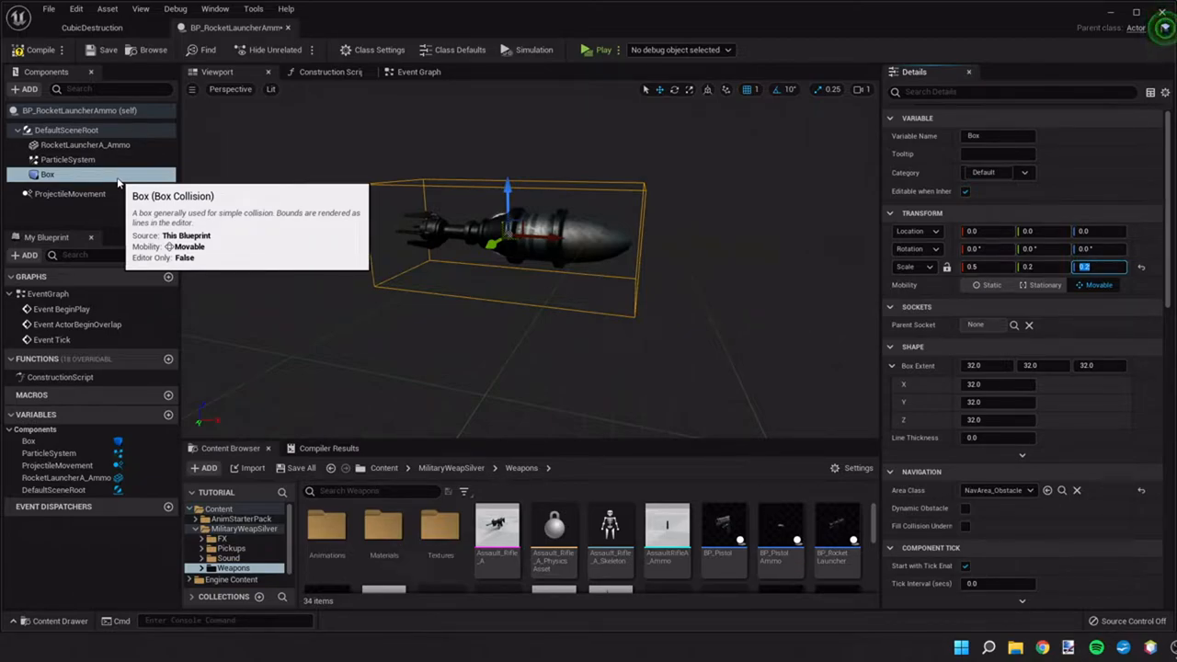
Nest the particle system under Box and make Box replace DefaultSceneRoot.
{"action": "left_click_drag", "start_coordinate": [48, 175], "coordinate": [67, 130]}
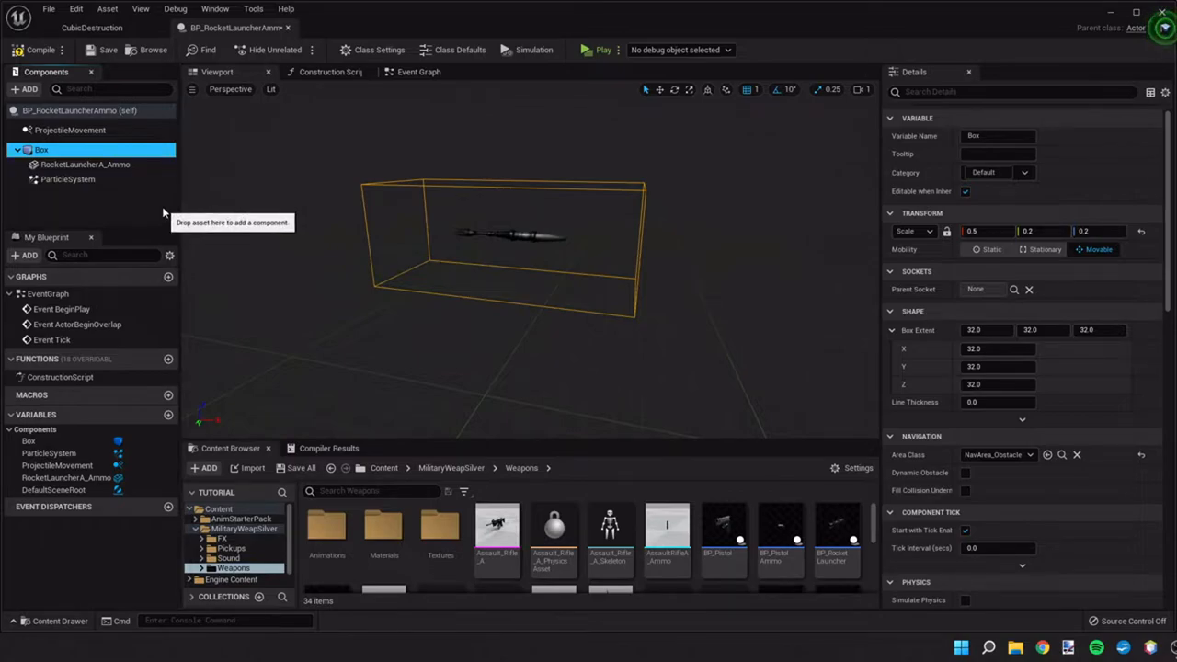
{"action": "left_click", "coordinate": [163, 212]}
{"action": "key", "text": "ctrl+z"}
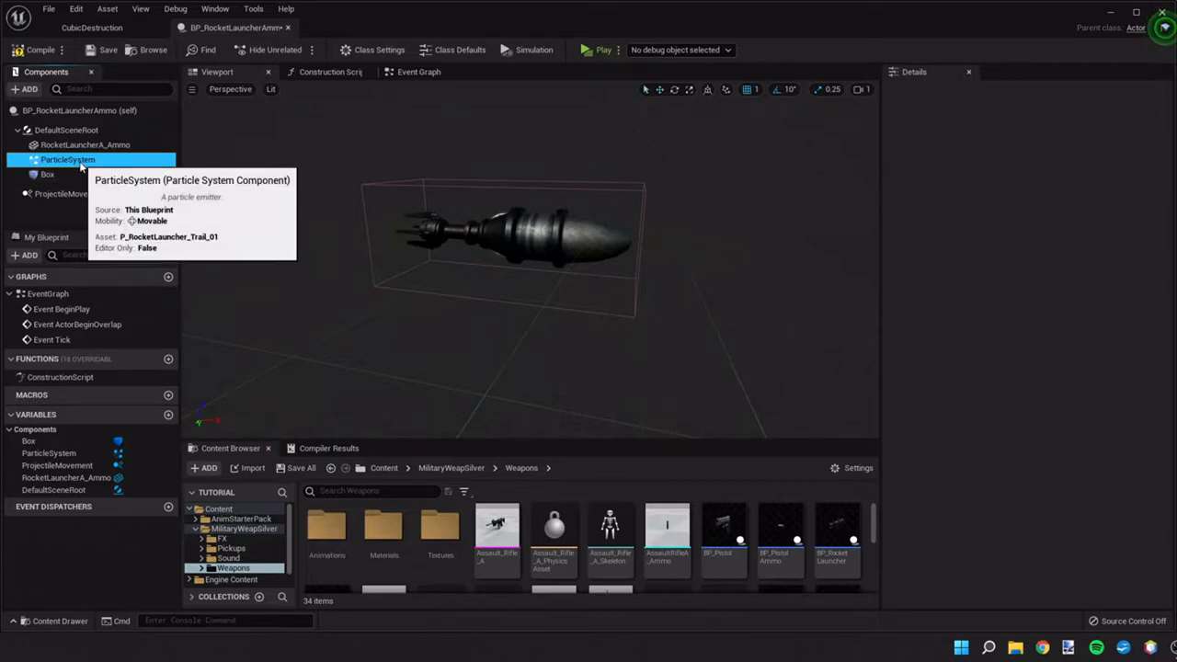
{"action": "mouse_move", "coordinate": [67, 159]}
{"action": "left_mouse_down"}
{"action": "mouse_move", "coordinate": [55, 175]}
{"action": "mouse_move", "coordinate": [55, 159]}
{"action": "left_mouse_up"}
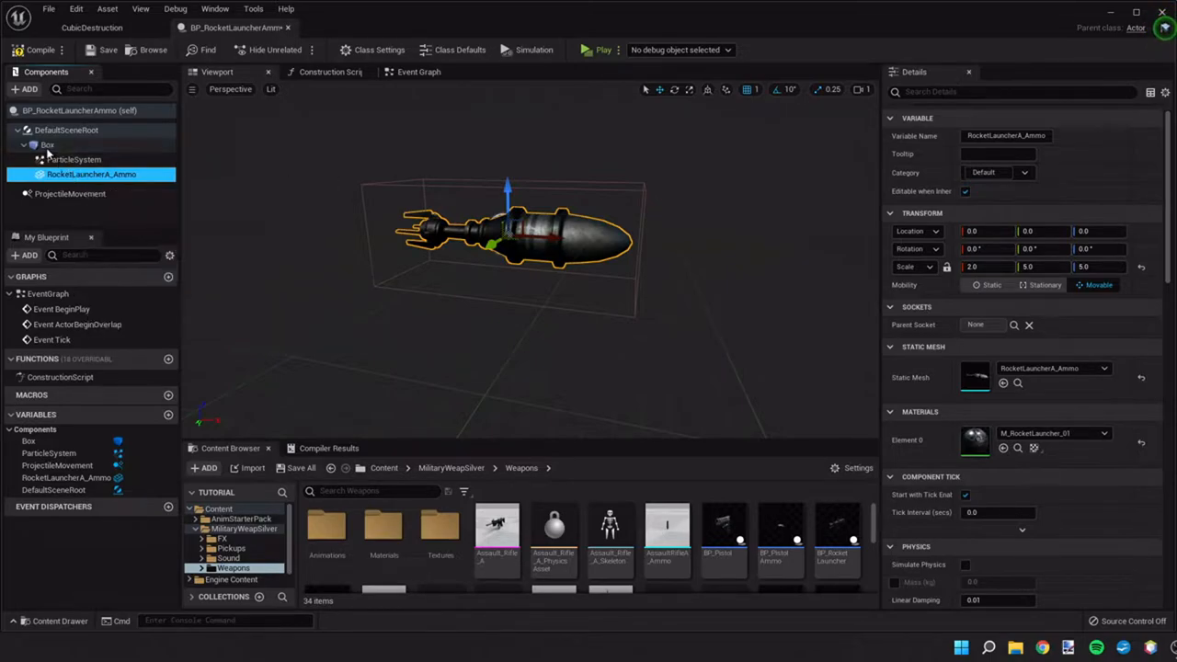
{"action": "left_click_drag", "start_coordinate": [47, 145], "coordinate": [66, 129]}
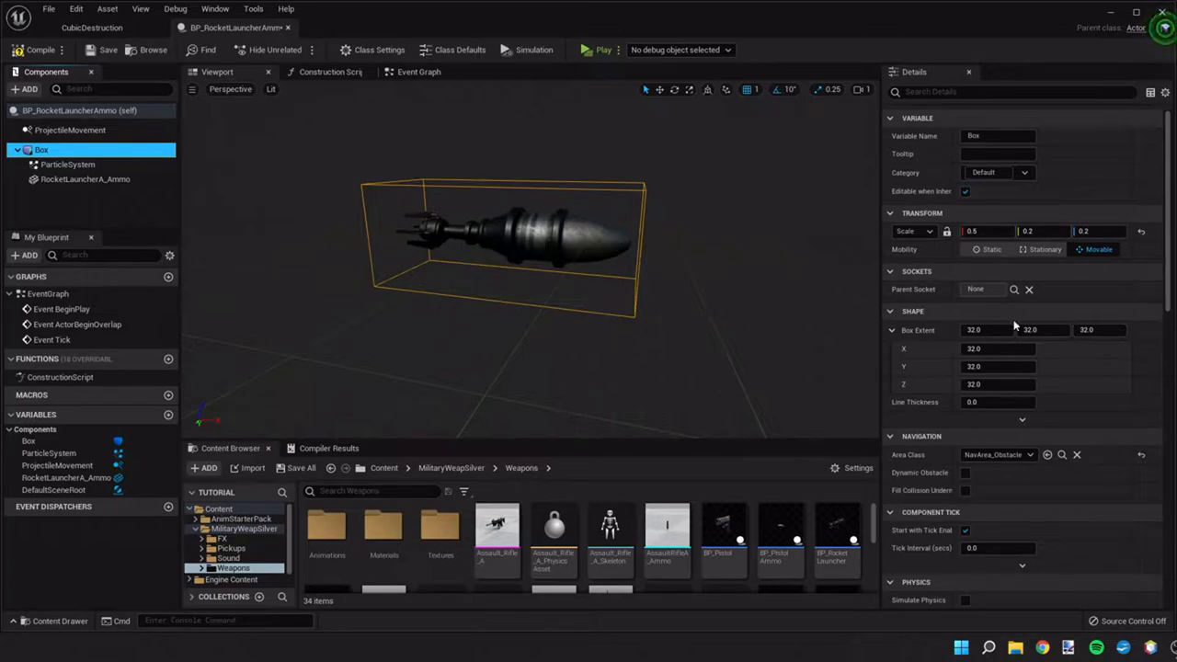
{"action": "scroll", "coordinate": [984, 358], "scroll_direction": "down", "scroll_amount": 2}
{"action": "scroll", "coordinate": [984, 368], "scroll_direction": "down", "scroll_amount": 2}
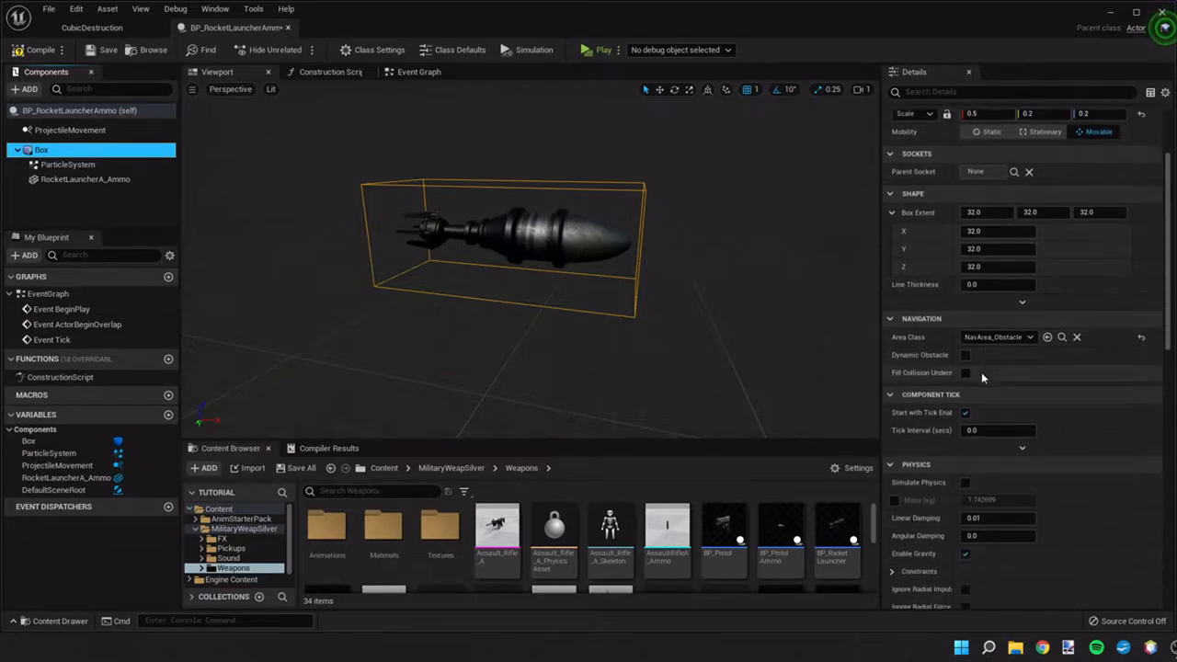
{"action": "scroll", "coordinate": [982, 371], "scroll_direction": "down", "scroll_amount": 1}
Enable Simulate Physics and hit events on the Box with the BlockAll collision preset.
{"action": "left_click", "coordinate": [965, 463]}
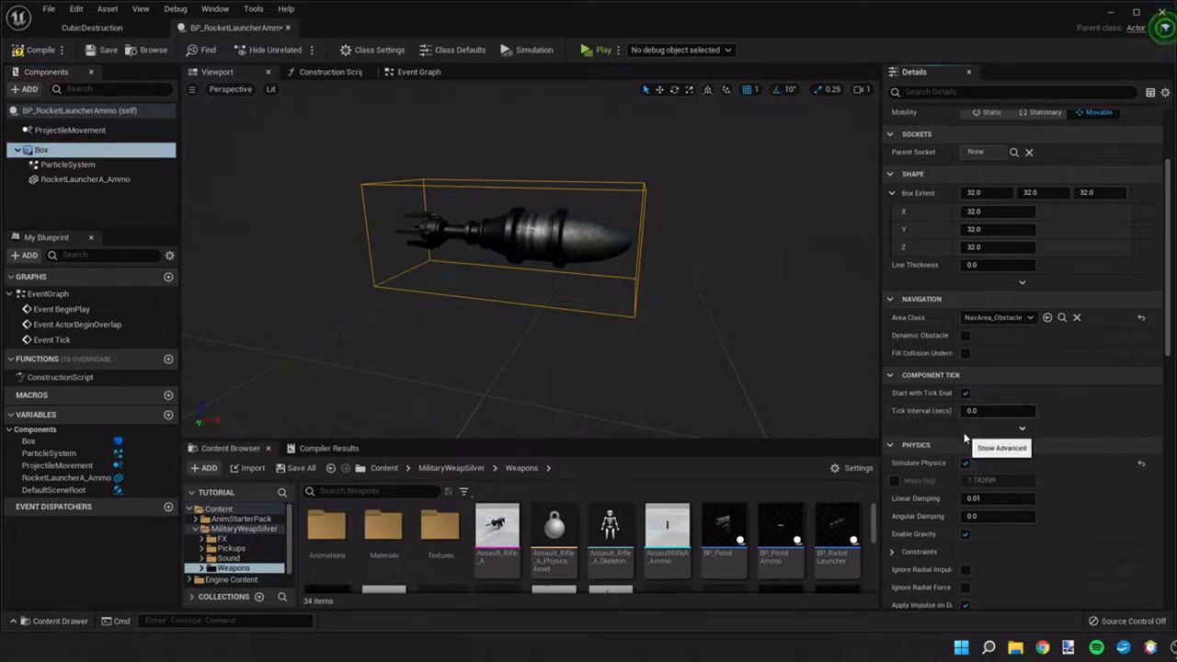
{"action": "scroll", "coordinate": [973, 439], "scroll_direction": "down", "scroll_amount": 1}
{"action": "scroll", "coordinate": [975, 457], "scroll_direction": "down", "scroll_amount": 2}
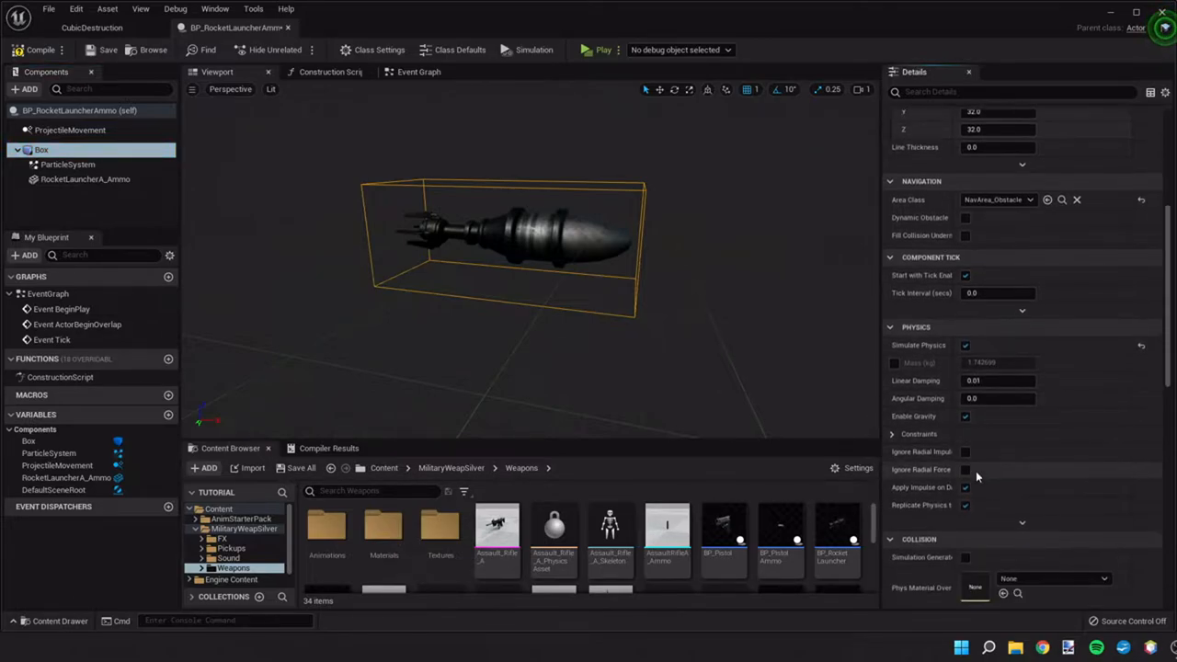
{"action": "scroll", "coordinate": [976, 471], "scroll_direction": "down", "scroll_amount": 2}
{"action": "left_click", "coordinate": [965, 519]}
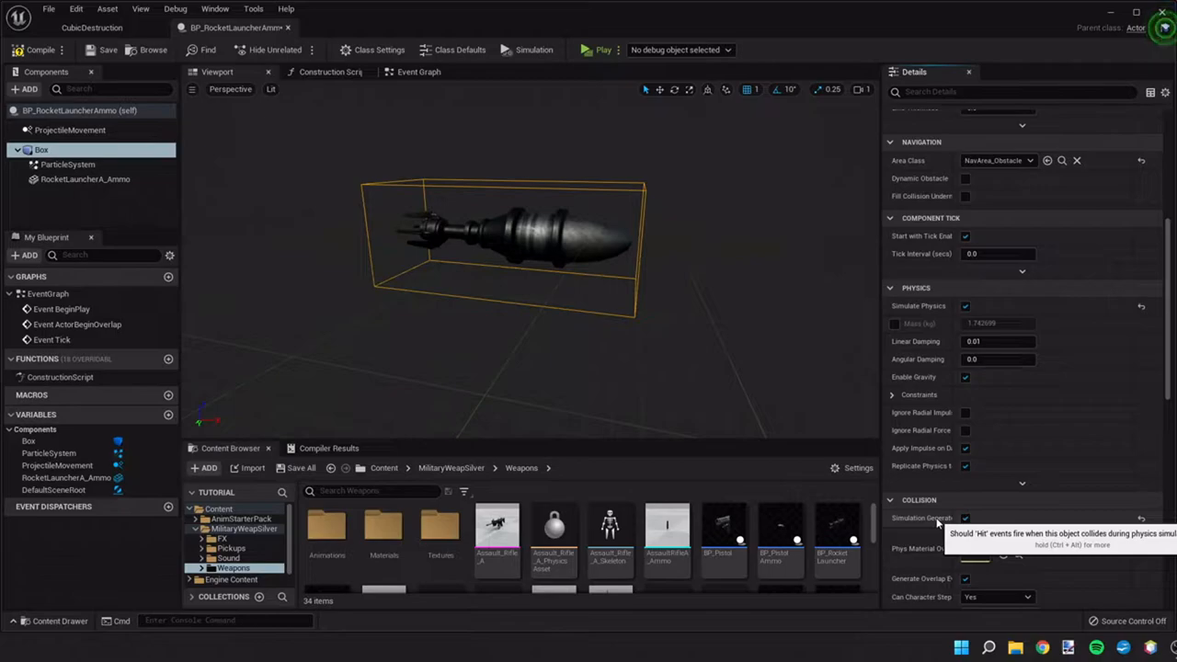
{"action": "scroll", "coordinate": [975, 529], "scroll_direction": "down", "scroll_amount": 2}
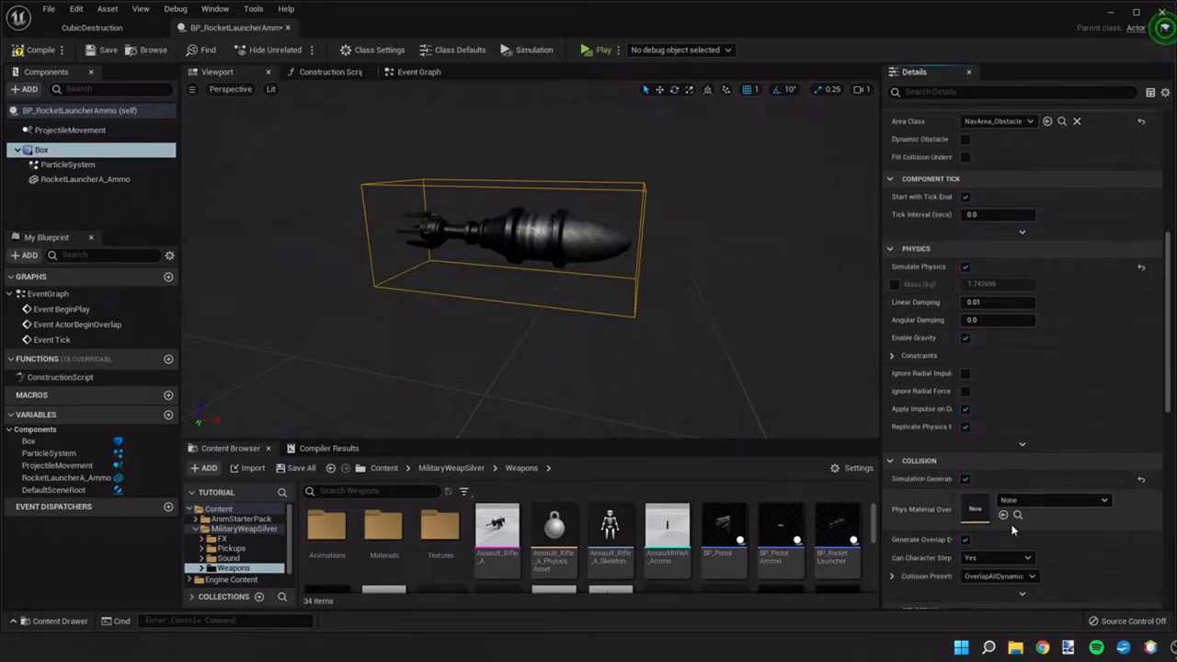
{"action": "left_click", "coordinate": [998, 556]}
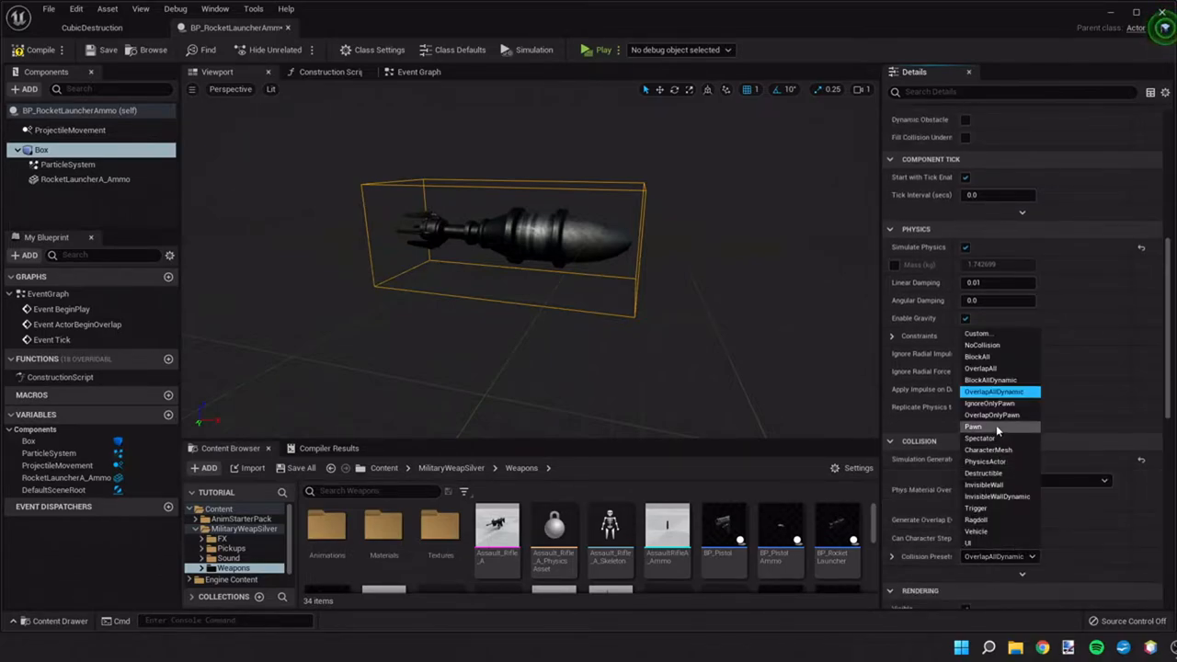
{"action": "left_click", "coordinate": [972, 524]}
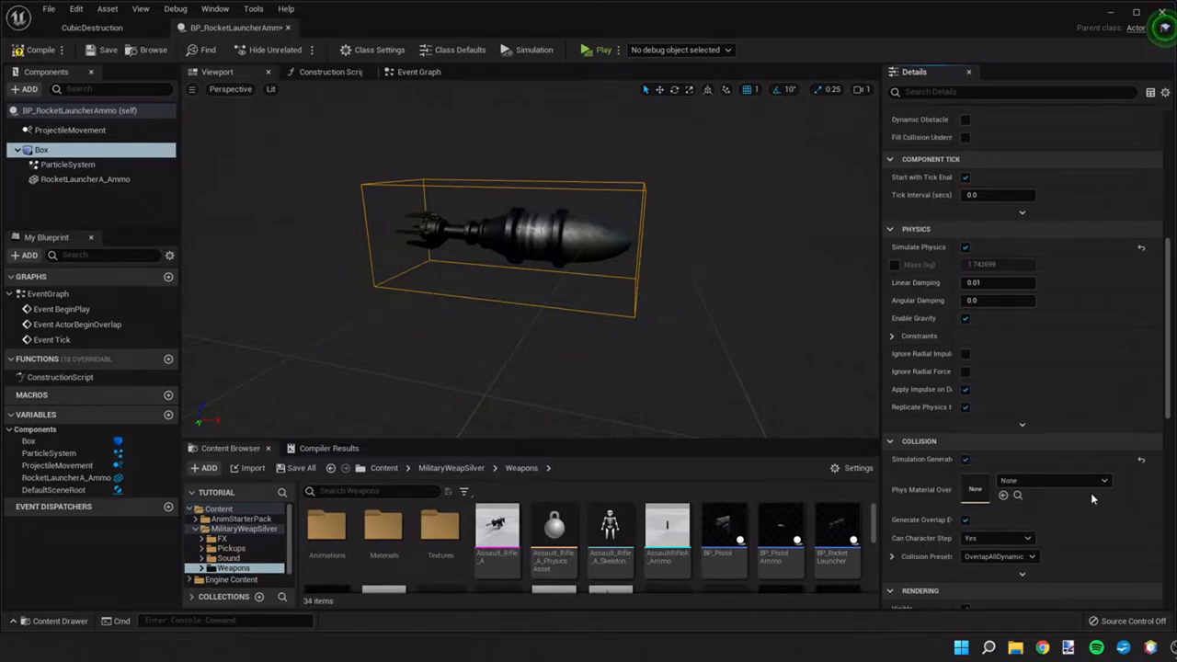
{"action": "scroll", "coordinate": [1104, 414], "scroll_direction": "down", "scroll_amount": 4}
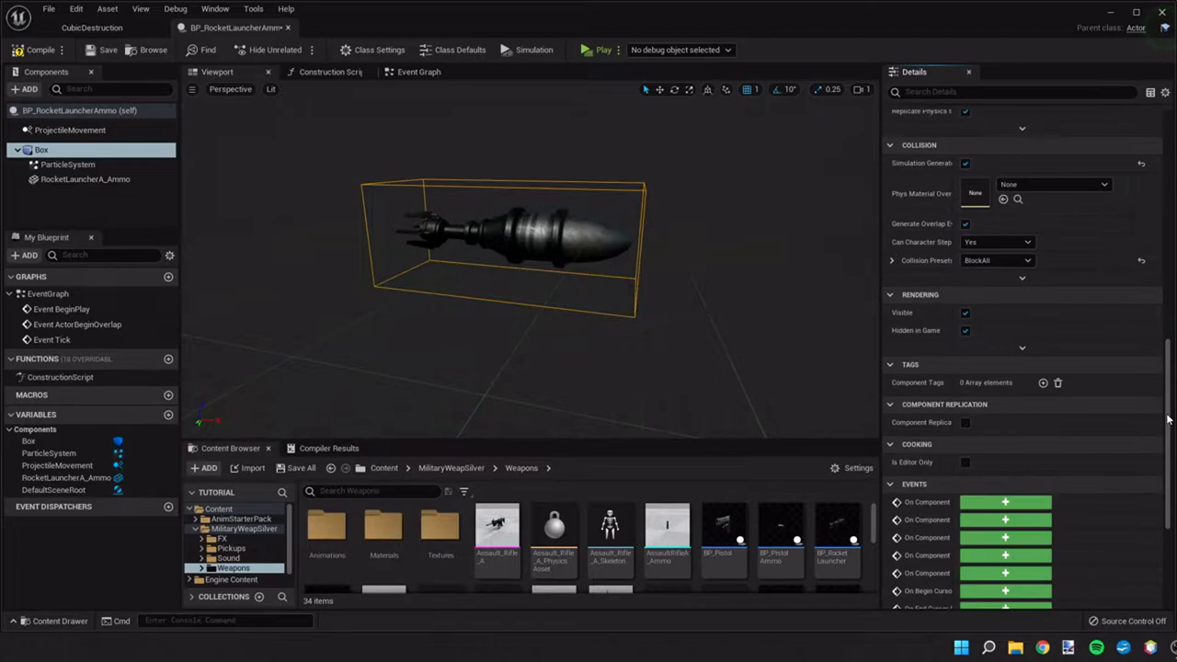
{"action": "scroll", "coordinate": [1058, 414], "scroll_direction": "down", "scroll_amount": 4}
{"action": "scroll", "coordinate": [1012, 423], "scroll_direction": "down", "scroll_amount": 4}
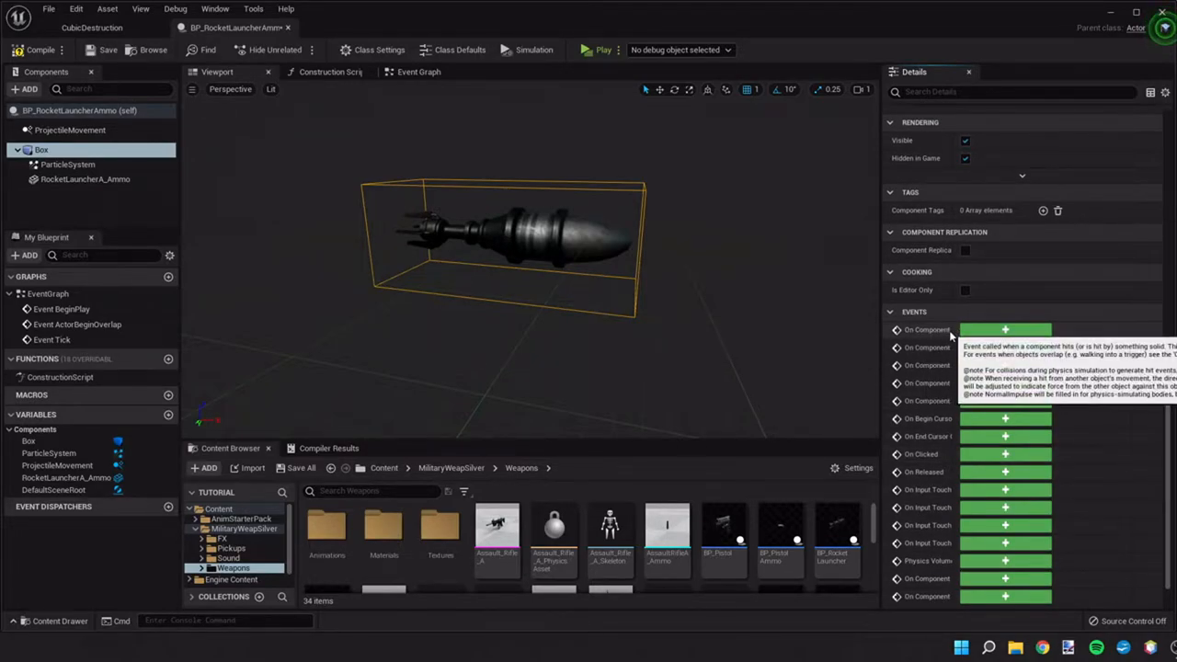
{"action": "mouse_move", "coordinate": [958, 338]}
{"action": "left_mouse_down"}
{"action": "mouse_move", "coordinate": [1039, 340]}
{"action": "mouse_move", "coordinate": [1017, 340]}
{"action": "left_mouse_up"}
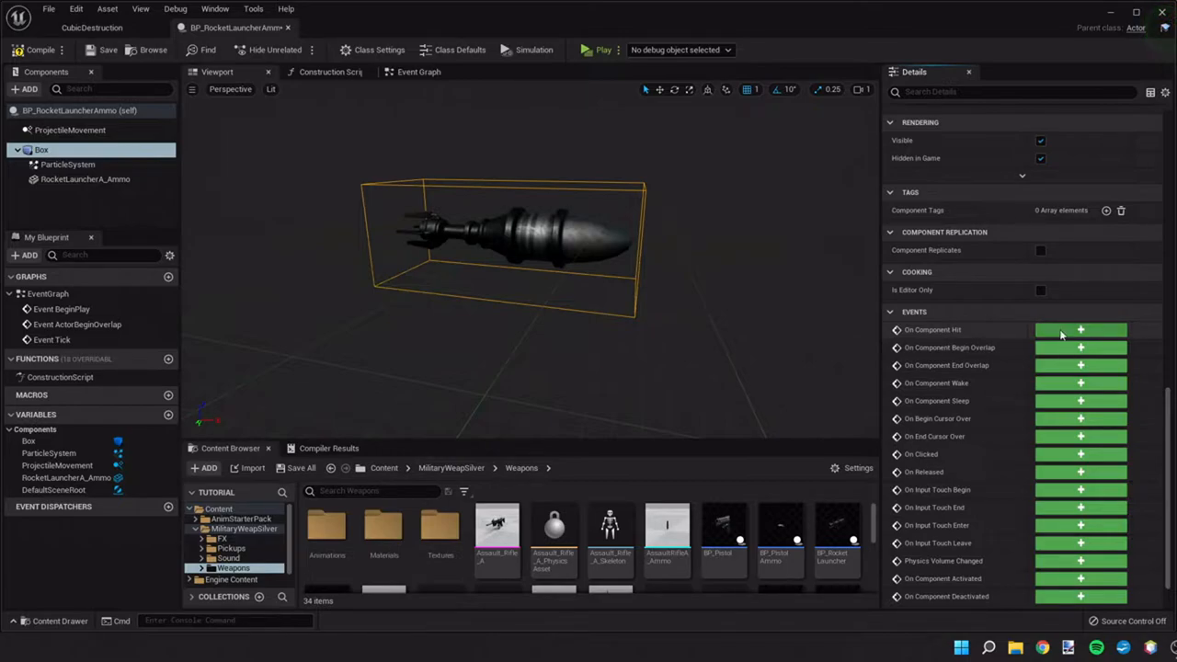
Add an On Component Hit event for the Box and position it in the graph.
{"action": "left_click", "coordinate": [1080, 329]}
{"action": "left_click_drag", "start_coordinate": [561, 257], "coordinate": [379, 192]}
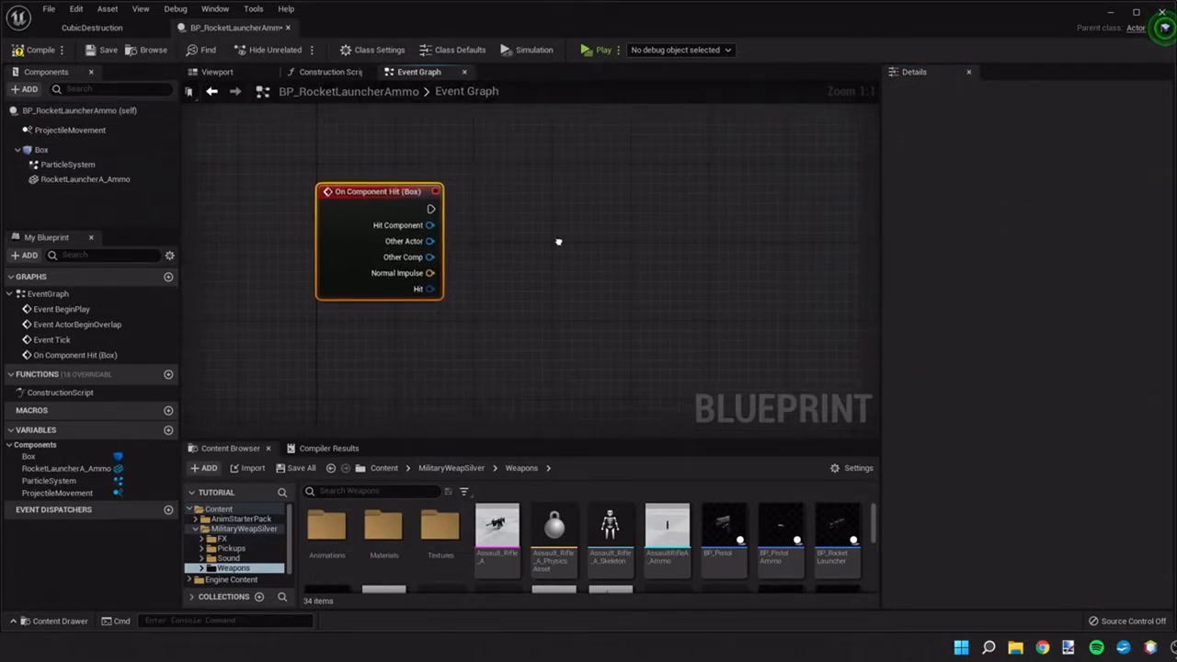
{"action": "right_click_drag", "start_coordinate": [559, 242], "coordinate": [505, 239]}
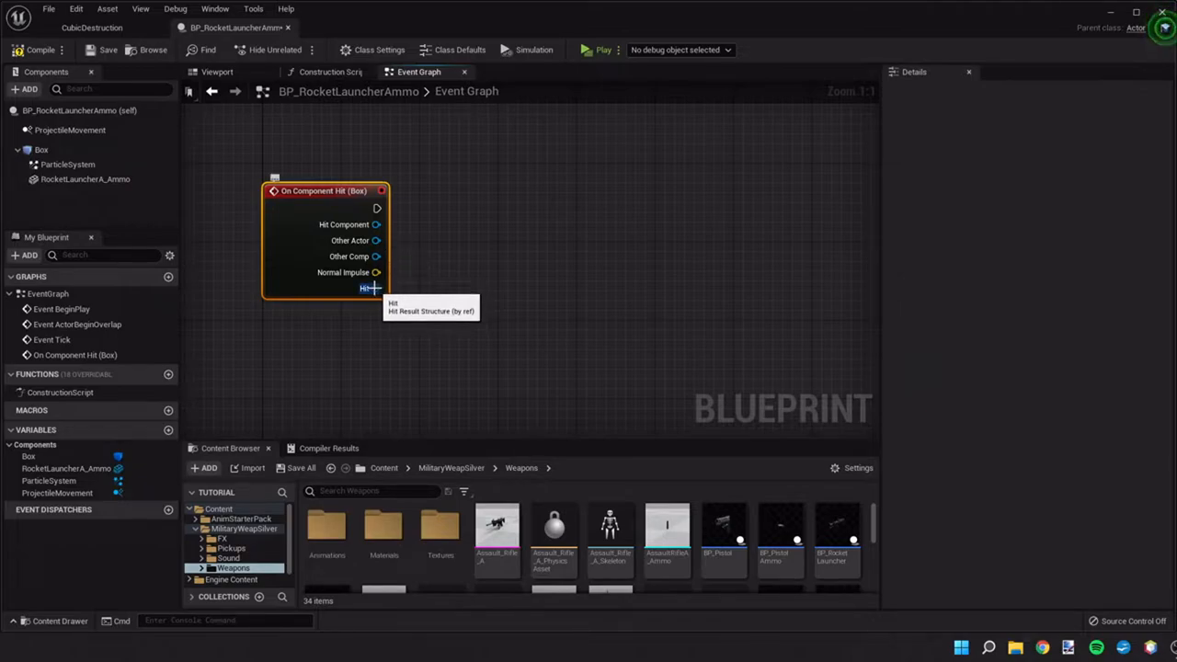
Wire the event's Hit output into a Break Hit Result node.
{"action": "left_click_drag", "start_coordinate": [373, 288], "coordinate": [442, 287]}
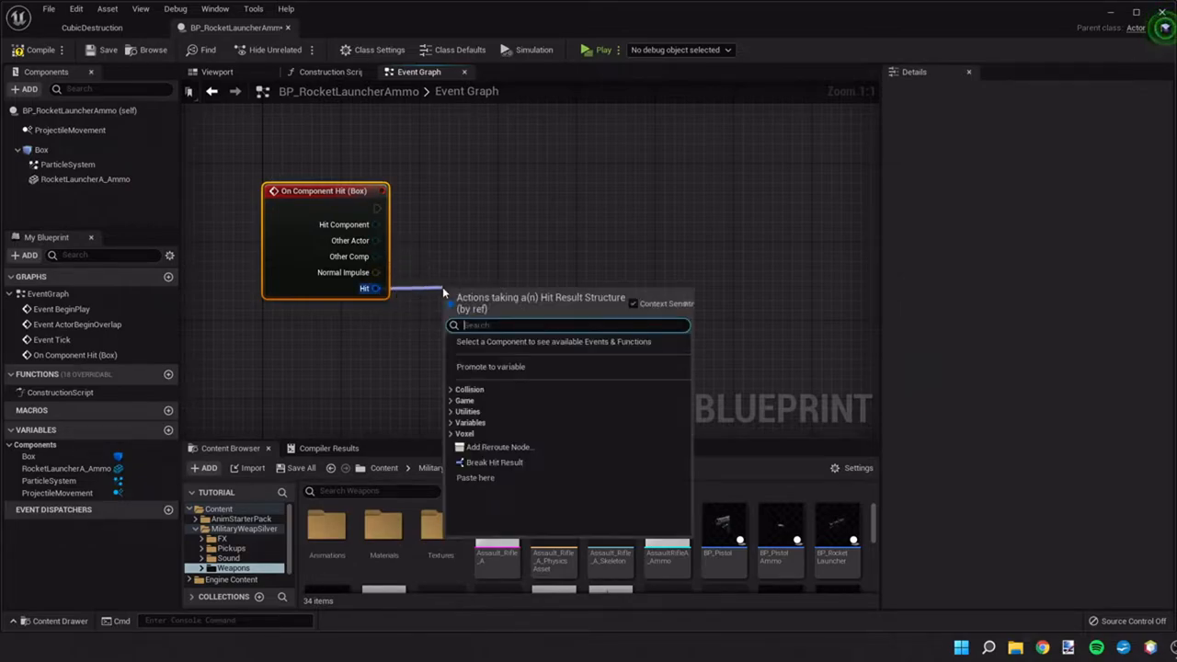
{"action": "type", "text": "break"}
{"action": "key", "text": "Return"}
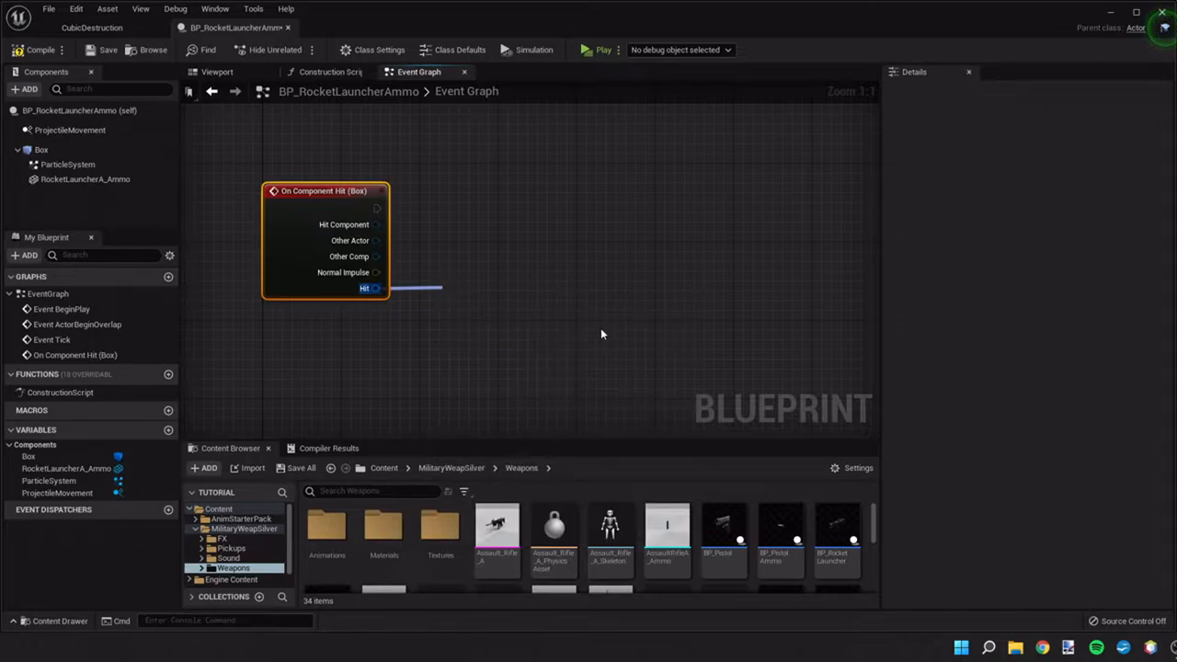
{"action": "left_click", "coordinate": [517, 357]}
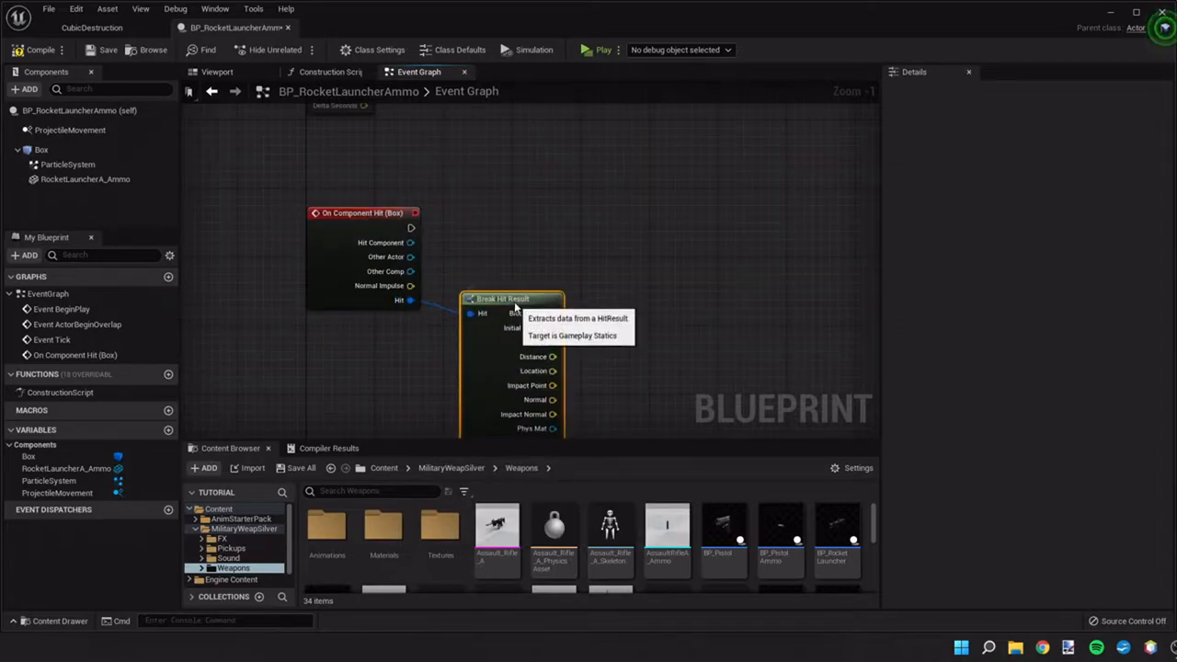
{"action": "left_click_drag", "start_coordinate": [515, 306], "coordinate": [517, 241]}
{"action": "mouse_move", "coordinate": [620, 322]}
{"action": "right_mouse_down"}
{"action": "mouse_move", "coordinate": [543, 237]}
{"action": "mouse_move", "coordinate": [534, 280]}
{"action": "mouse_move", "coordinate": [510, 210]}
{"action": "right_mouse_up"}
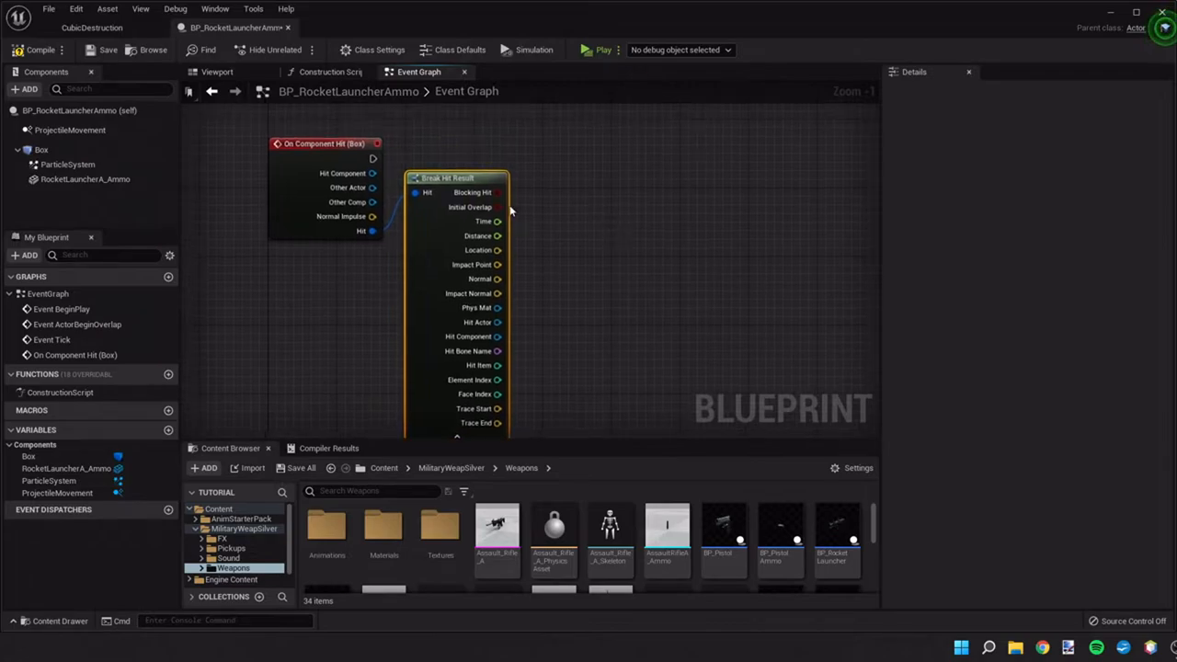
{"action": "left_click_drag", "start_coordinate": [372, 159], "coordinate": [579, 162]}
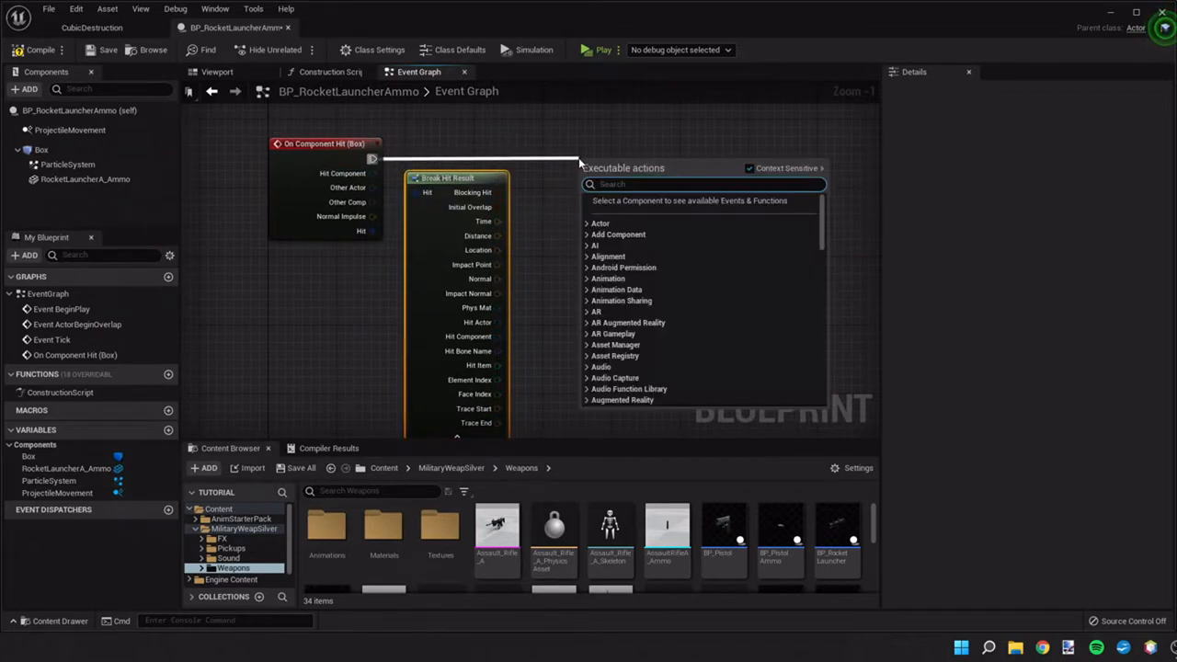
{"action": "type", "text": "s"}
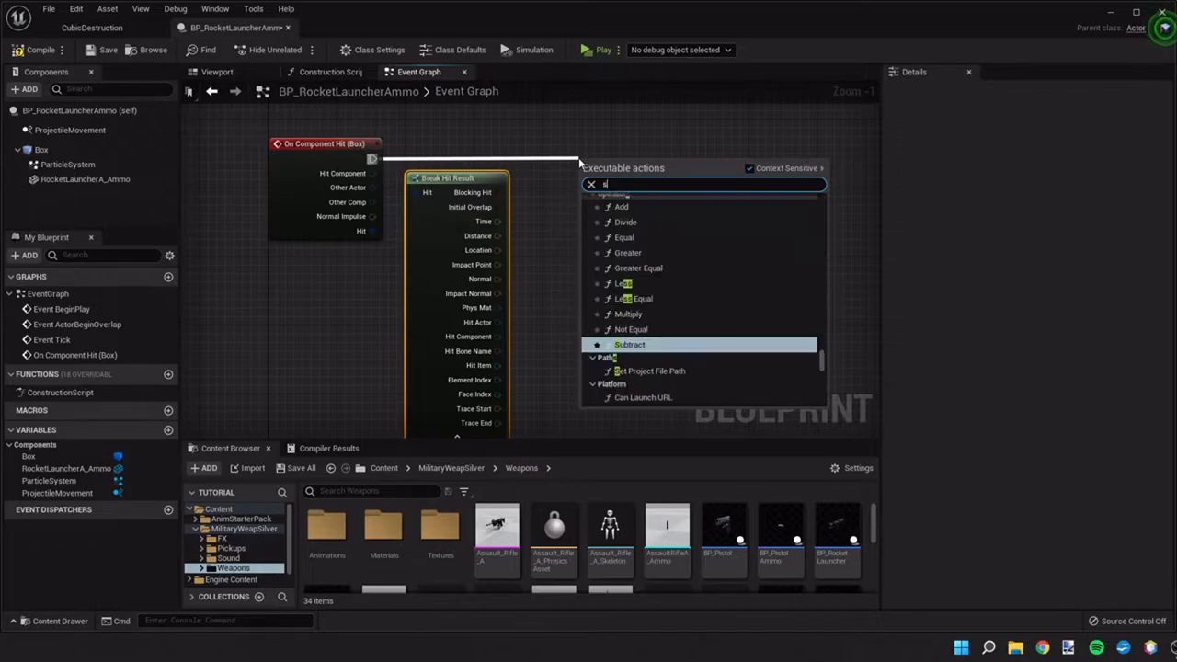
{"action": "type", "text": "pawn"}
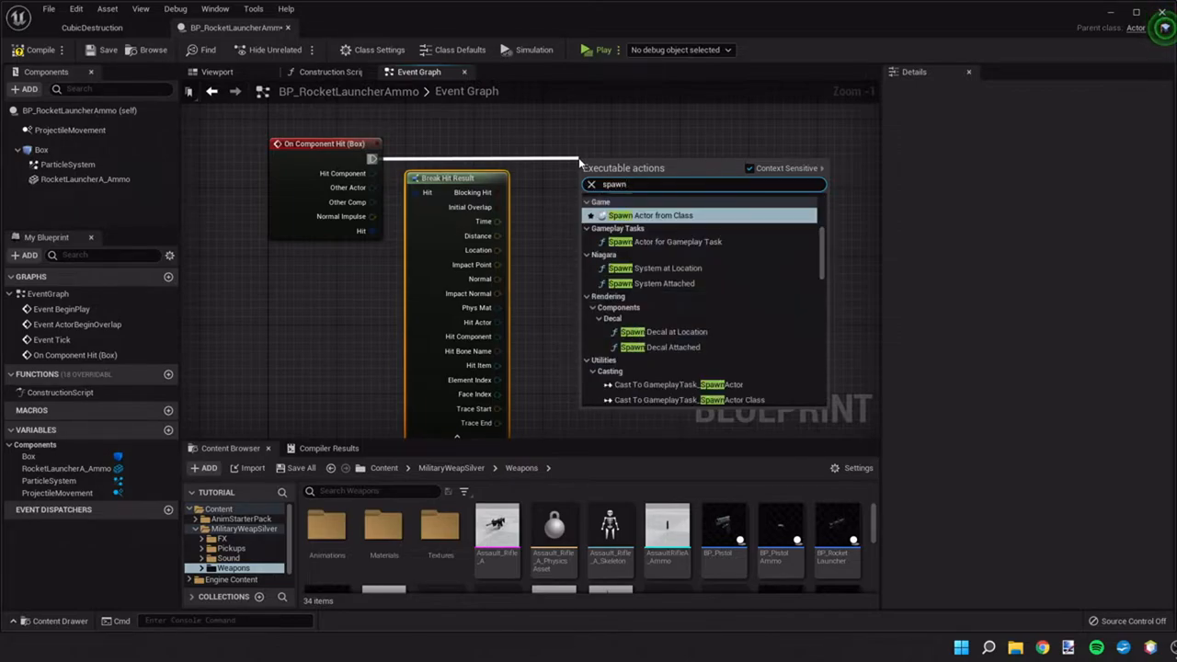
{"action": "type", "text": "emit"}
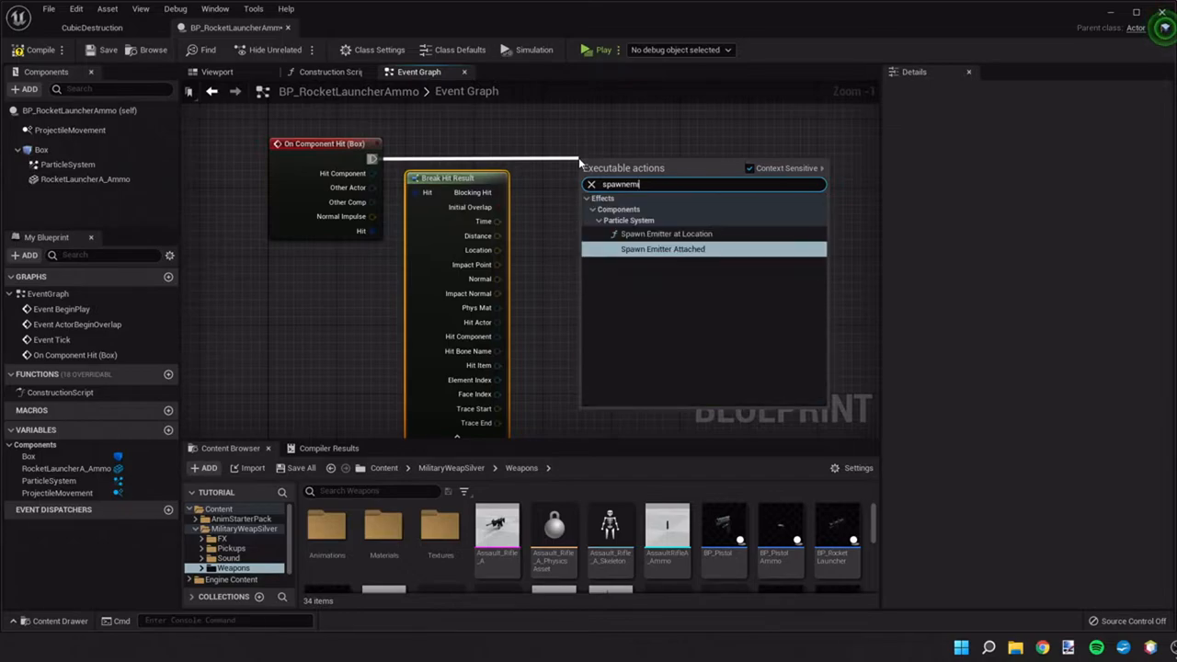
Add Spawn Emitter at Location after the hit event, fed by the Impact Point.
{"action": "key", "text": "Escape"}
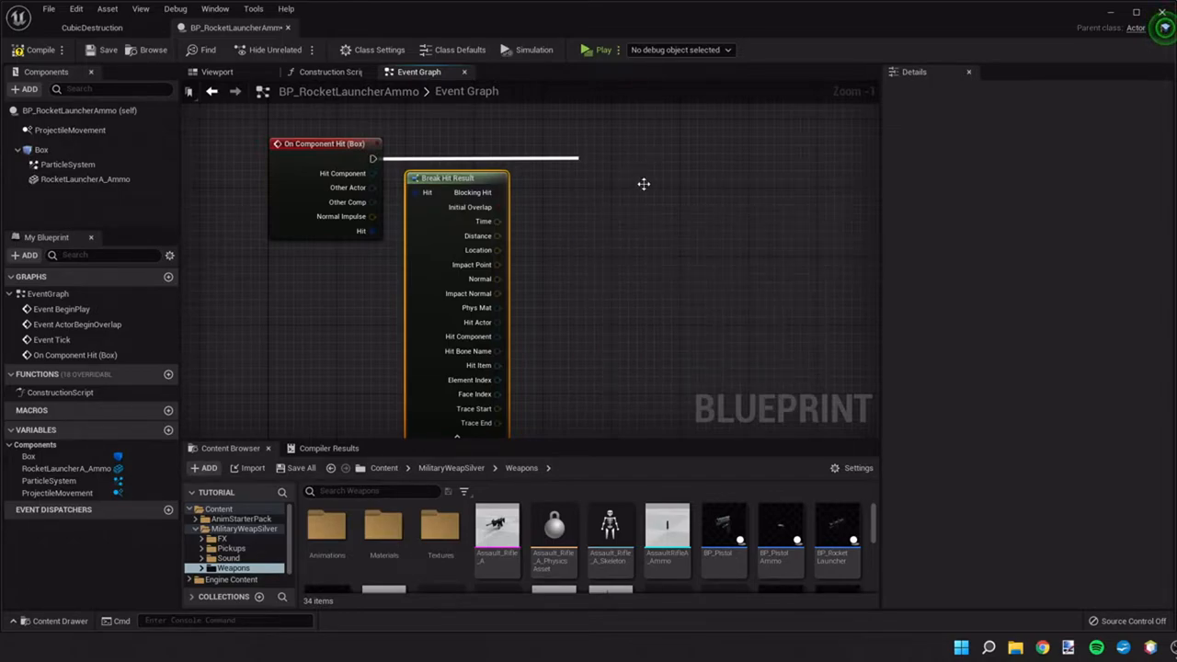
{"action": "left_click_drag", "start_coordinate": [644, 184], "coordinate": [634, 145]}
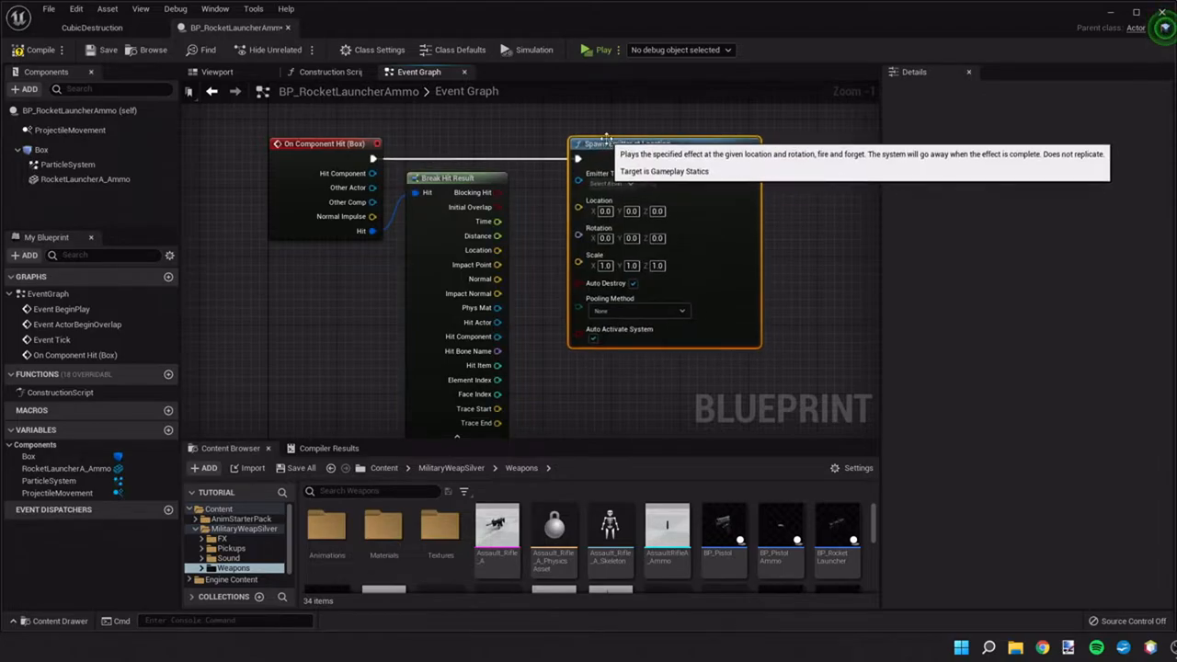
{"action": "mouse_move", "coordinate": [497, 251]}
{"action": "left_mouse_down"}
{"action": "mouse_move", "coordinate": [578, 211]}
{"action": "mouse_move", "coordinate": [552, 240]}
{"action": "mouse_move", "coordinate": [578, 211]}
{"action": "left_mouse_up"}
{"action": "key", "text": "Escape"}
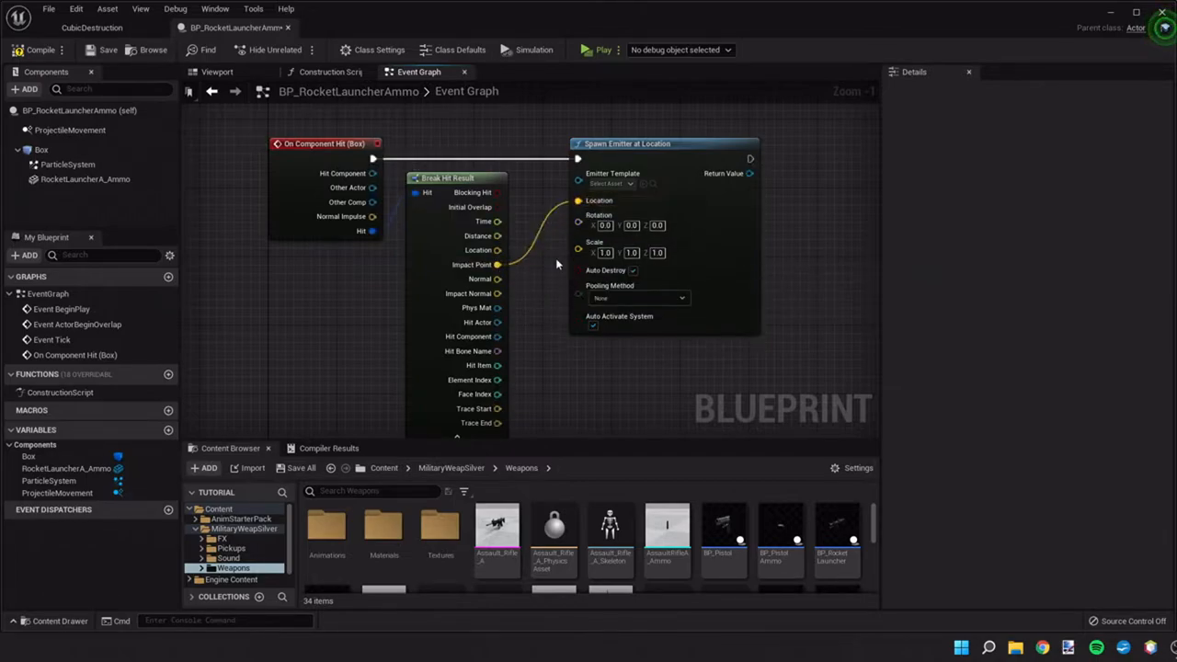
Set the emitter template to P_RocketLauncher_Explosion_01.
{"action": "left_click", "coordinate": [628, 184]}
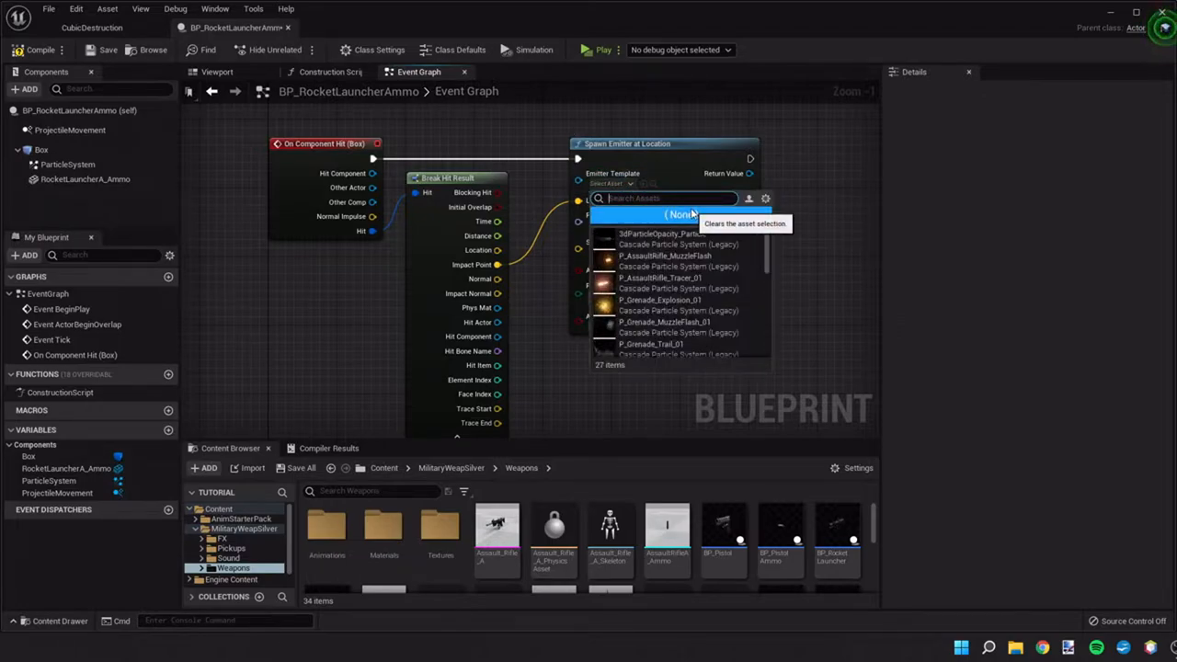
{"action": "type", "text": "roc"}
{"action": "type", "text": "k"}
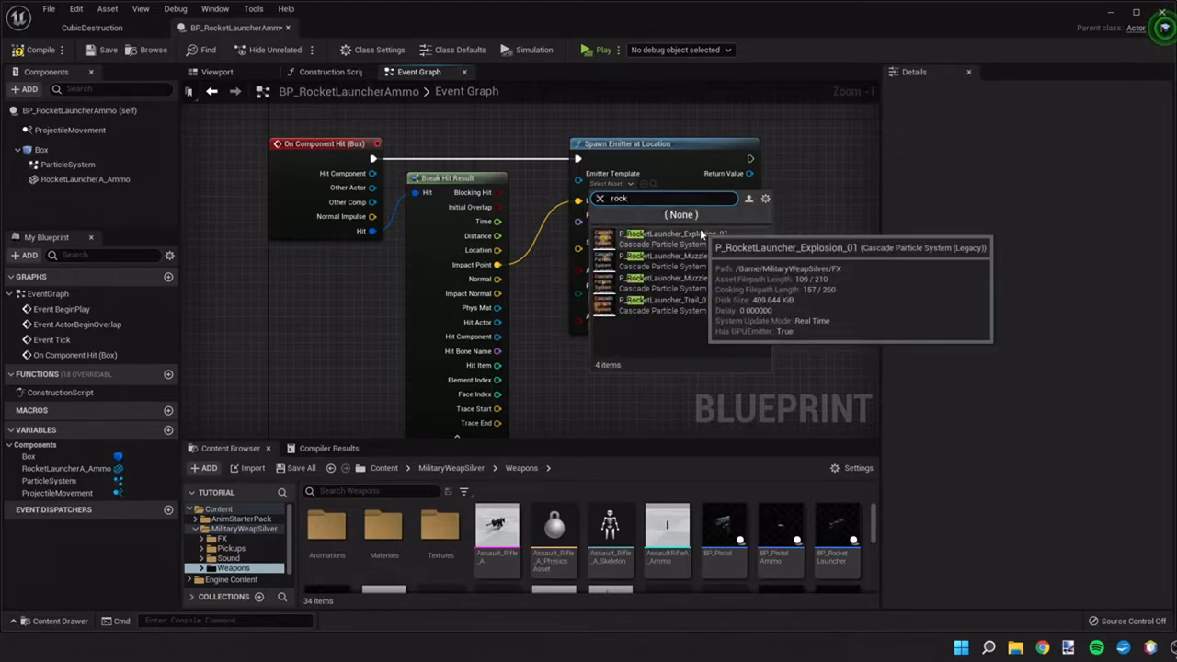
{"action": "left_click", "coordinate": [701, 235]}
{"action": "scroll", "coordinate": [796, 232], "scroll_direction": "up", "scroll_amount": 1}
{"action": "right_click_drag", "start_coordinate": [796, 232], "coordinate": [644, 239]}
{"action": "mouse_move", "coordinate": [603, 173]}
{"action": "right_mouse_down"}
{"action": "mouse_move", "coordinate": [699, 189]}
{"action": "mouse_move", "coordinate": [639, 192]}
{"action": "right_mouse_up"}
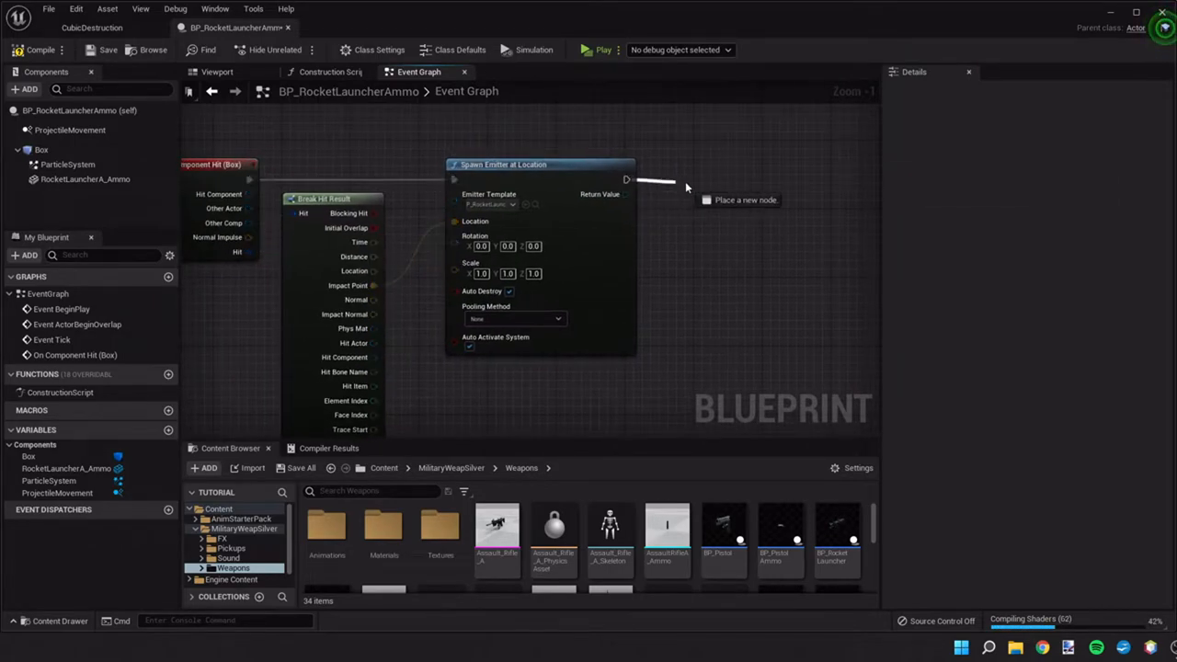
Add a DestroyActor node running right after the explosion emitter spawns.
{"action": "left_click_drag", "start_coordinate": [626, 179], "coordinate": [693, 184]}
{"action": "type", "text": "dest"}
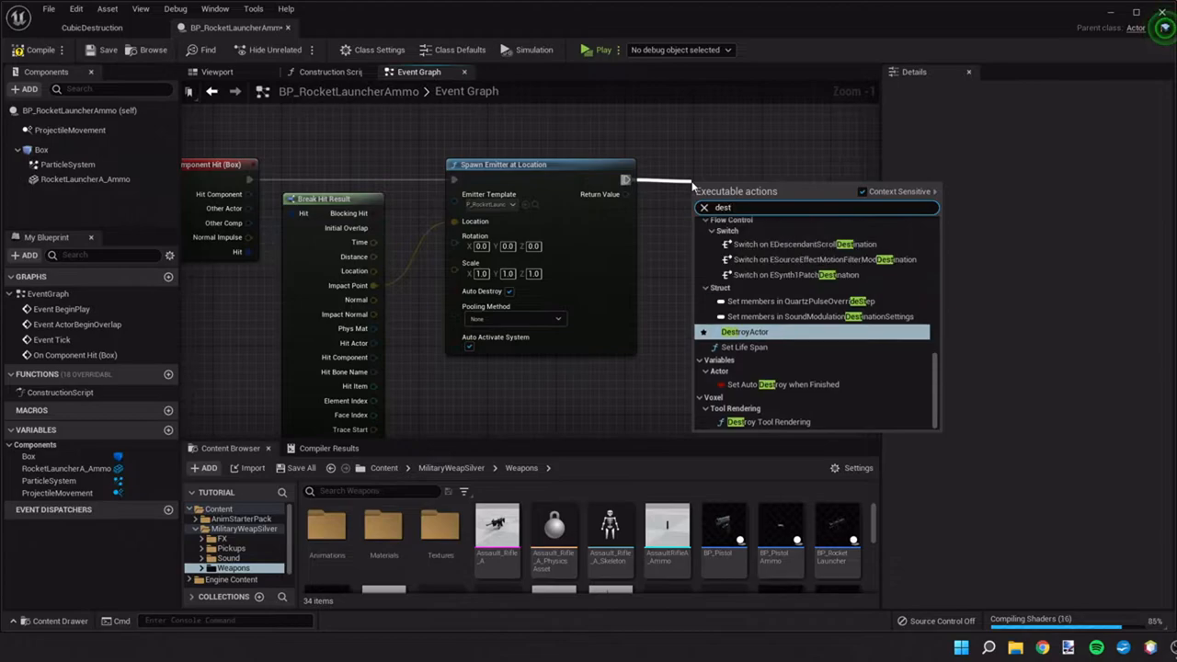
{"action": "key", "text": "Return"}
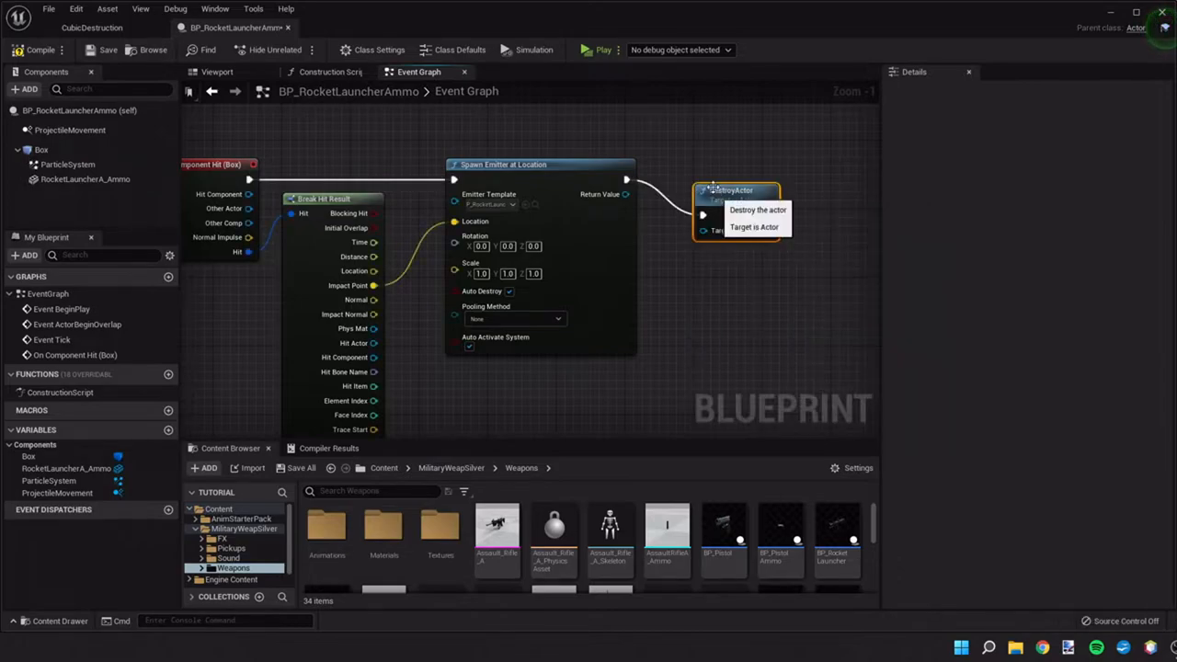
{"action": "left_click_drag", "start_coordinate": [720, 195], "coordinate": [694, 161]}
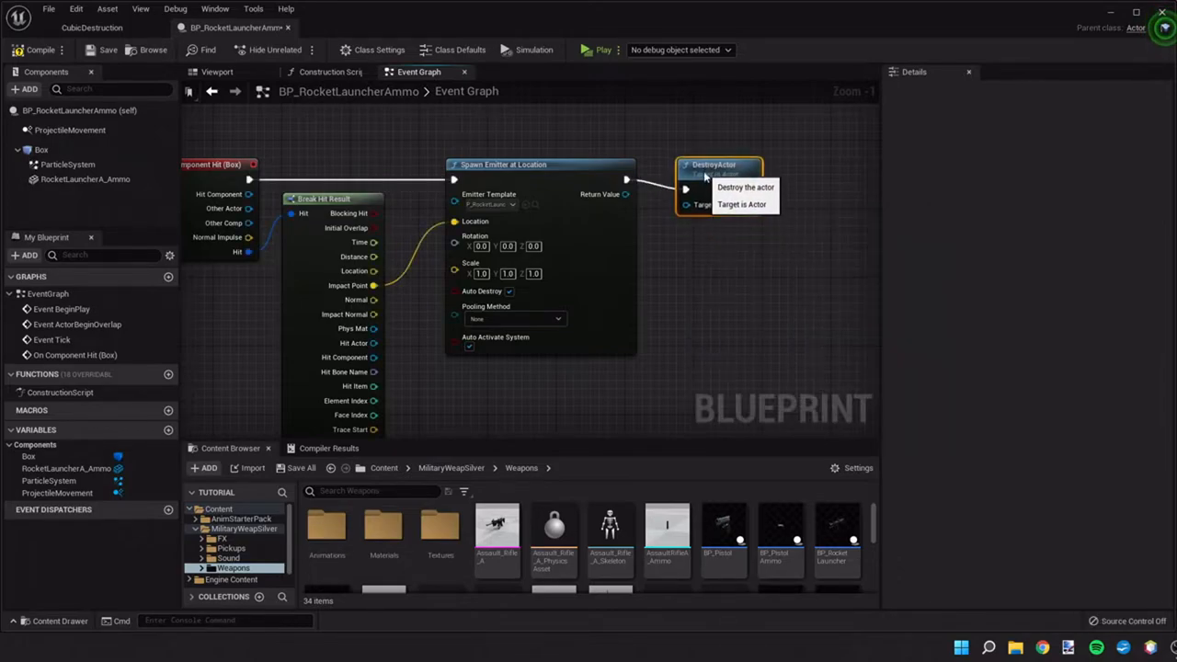
{"action": "right_click_drag", "start_coordinate": [669, 258], "coordinate": [783, 250]}
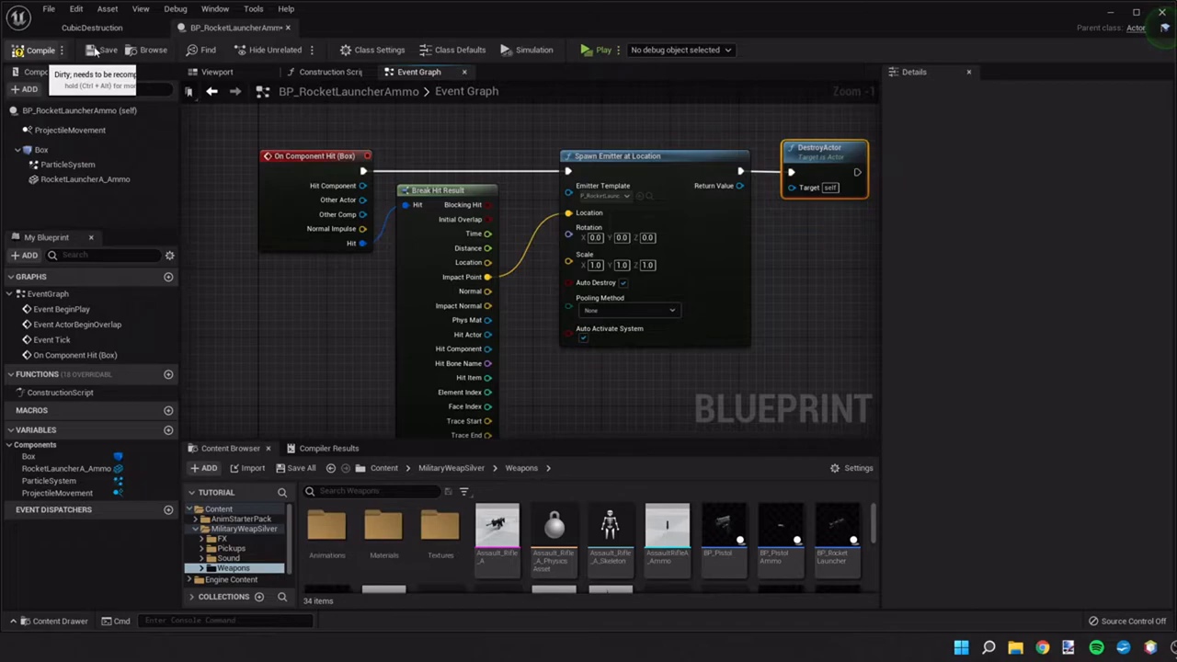
{"action": "left_click", "coordinate": [101, 50]}
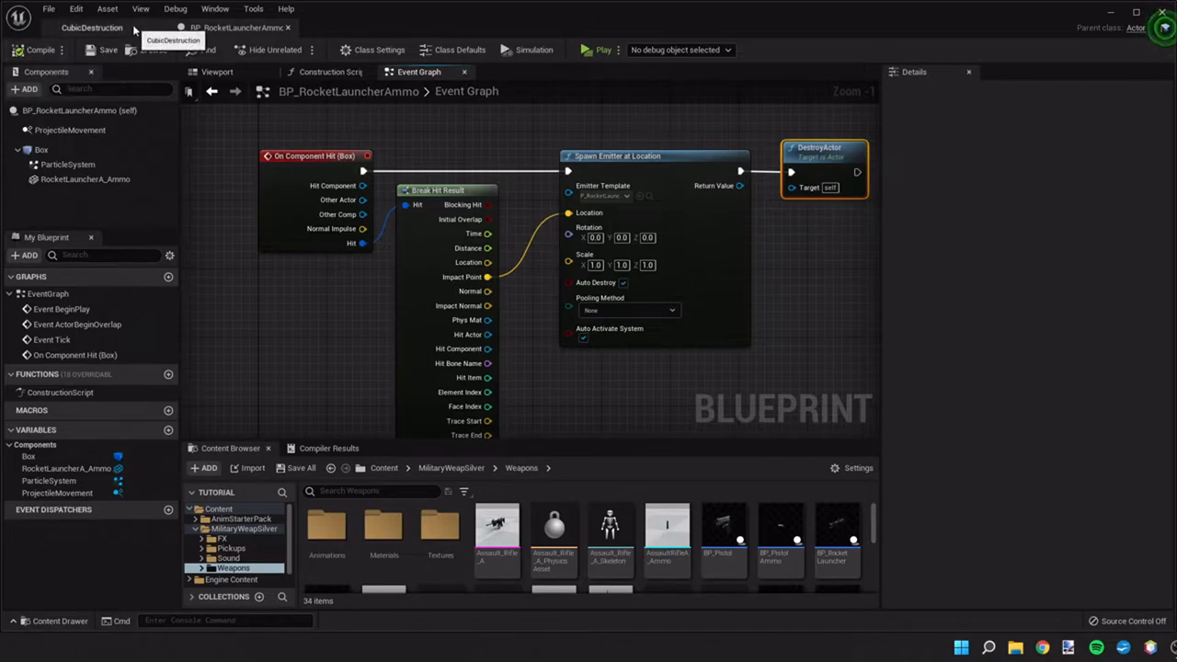
{"action": "left_click", "coordinate": [110, 27]}
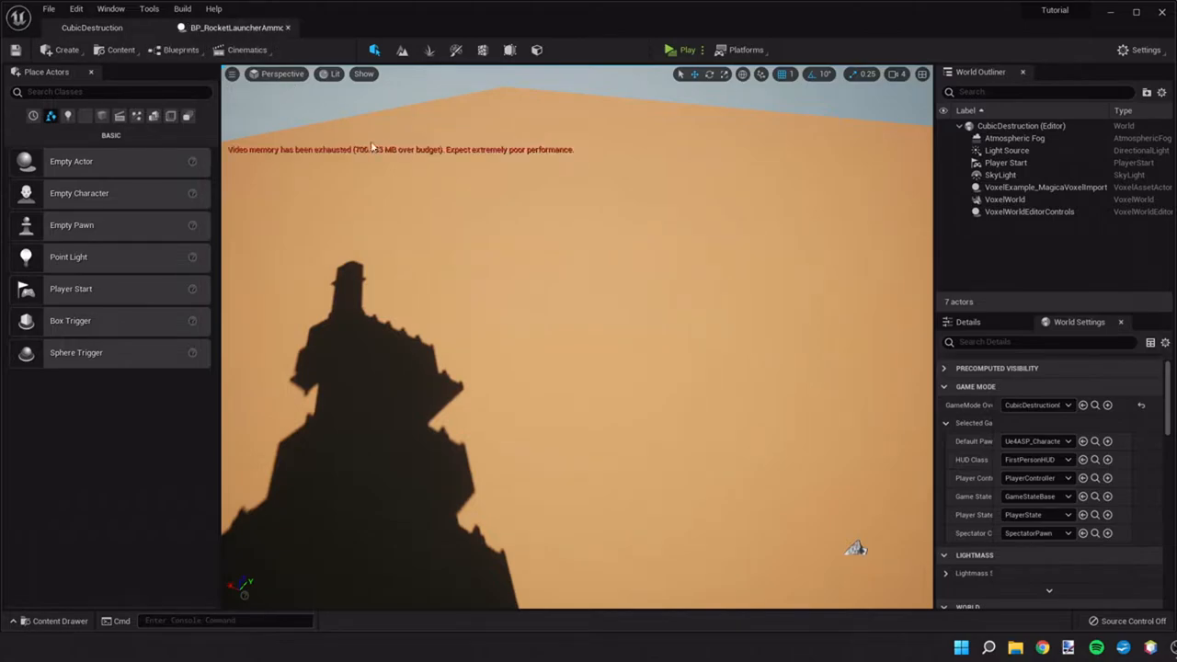
{"action": "left_click", "coordinate": [230, 28]}
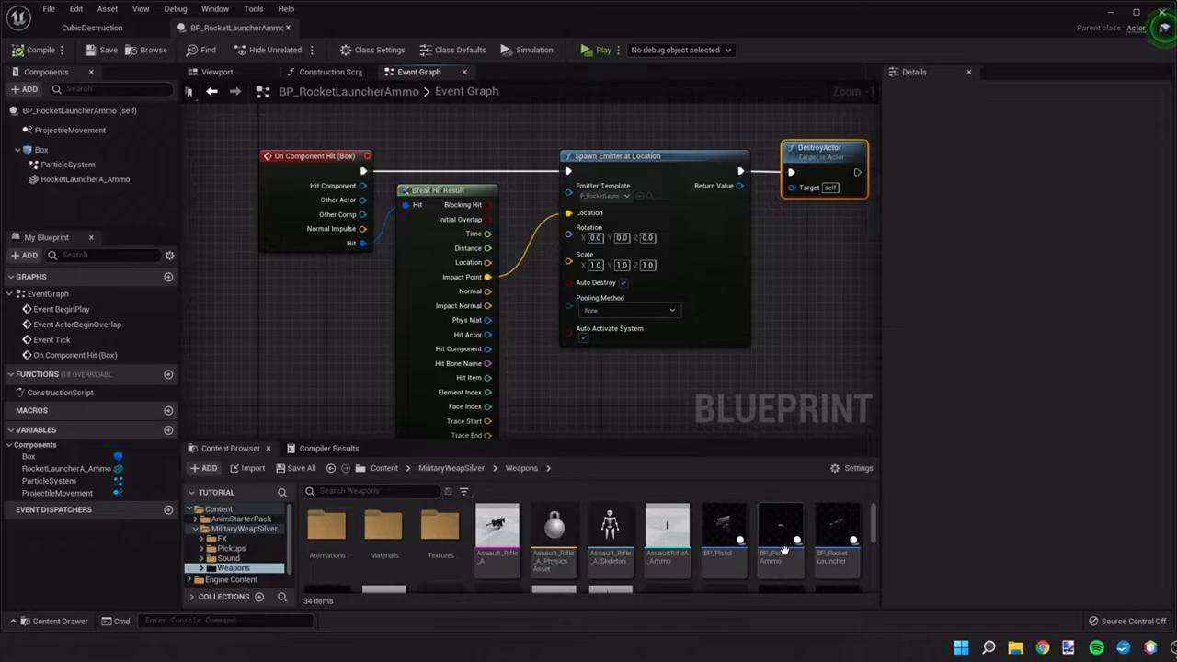
Open BP_PistolAmmo and view its bullet in the Viewport preview.
{"action": "double_click", "coordinate": [784, 538]}
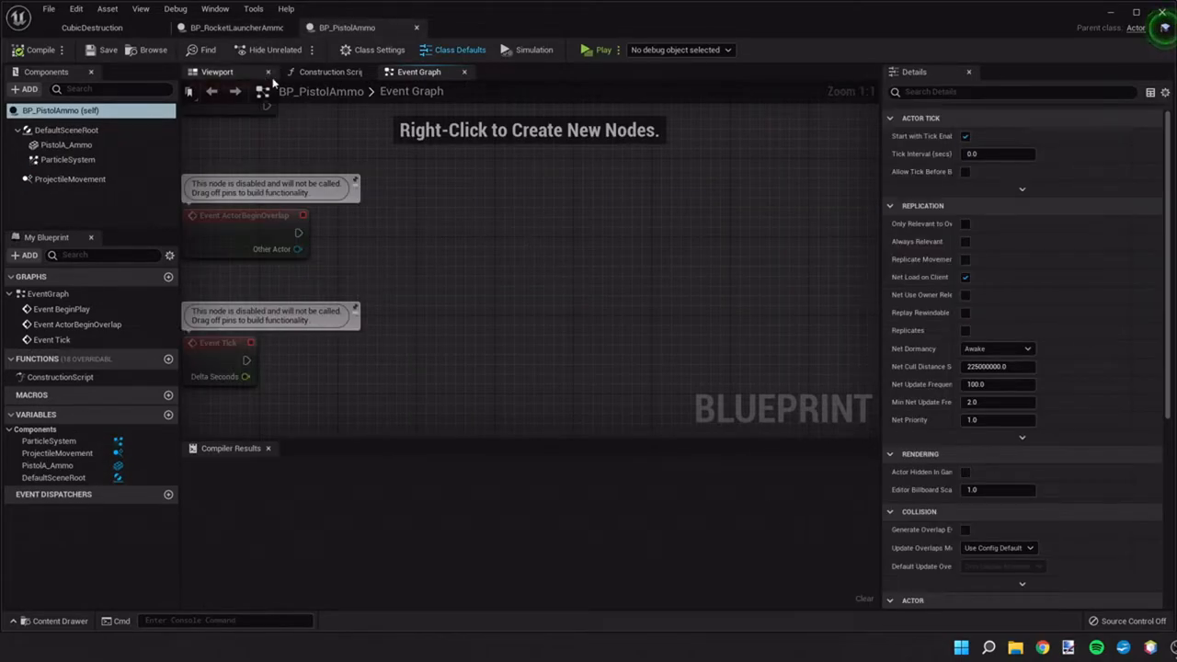
{"action": "left_click", "coordinate": [217, 71]}
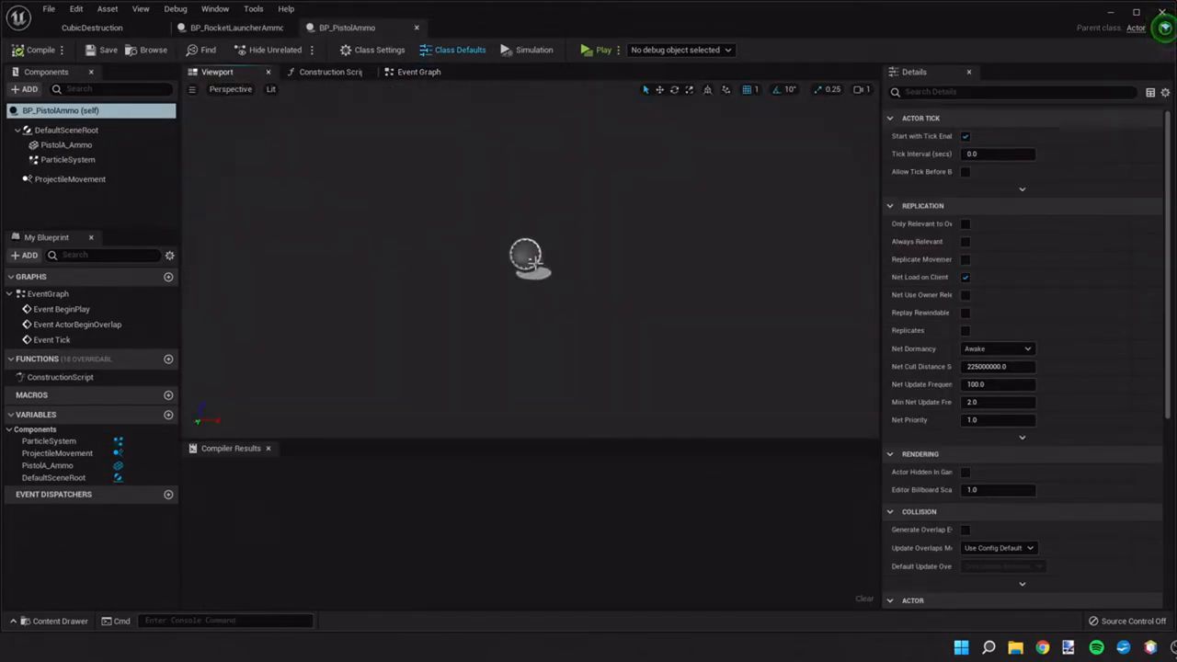
{"action": "scroll", "coordinate": [531, 261], "scroll_direction": "up", "scroll_amount": 3}
{"action": "scroll", "coordinate": [531, 262], "scroll_direction": "up", "scroll_amount": 3}
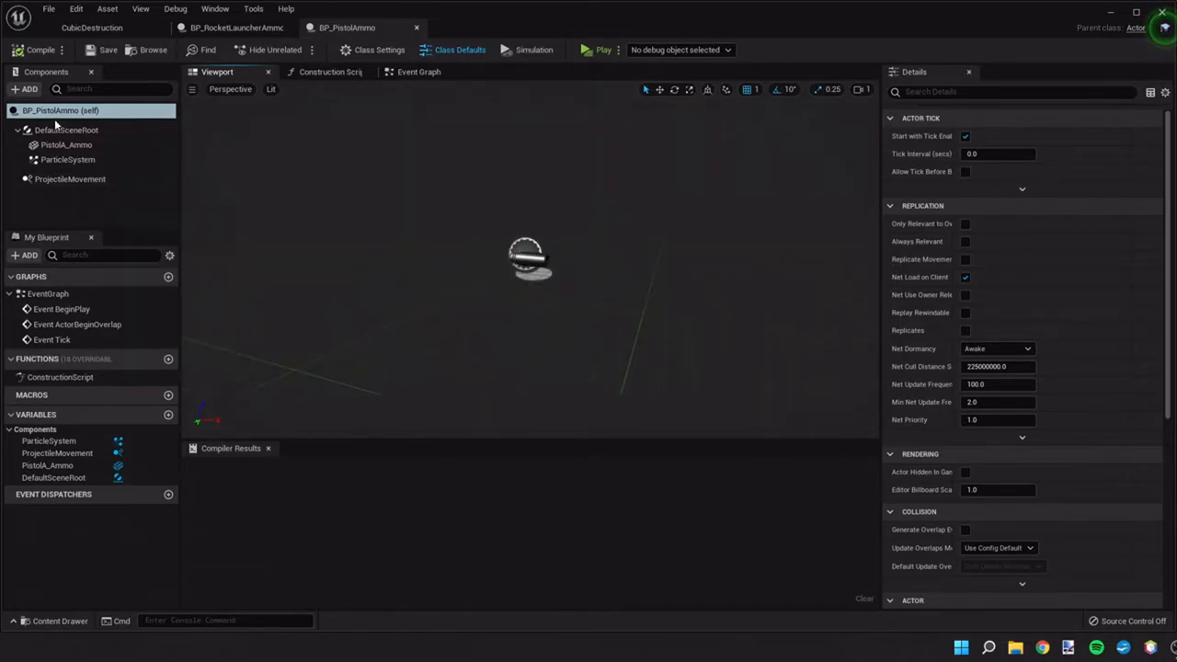
Add a Box Collision component to the pistol ammo blueprint.
{"action": "left_click", "coordinate": [28, 89]}
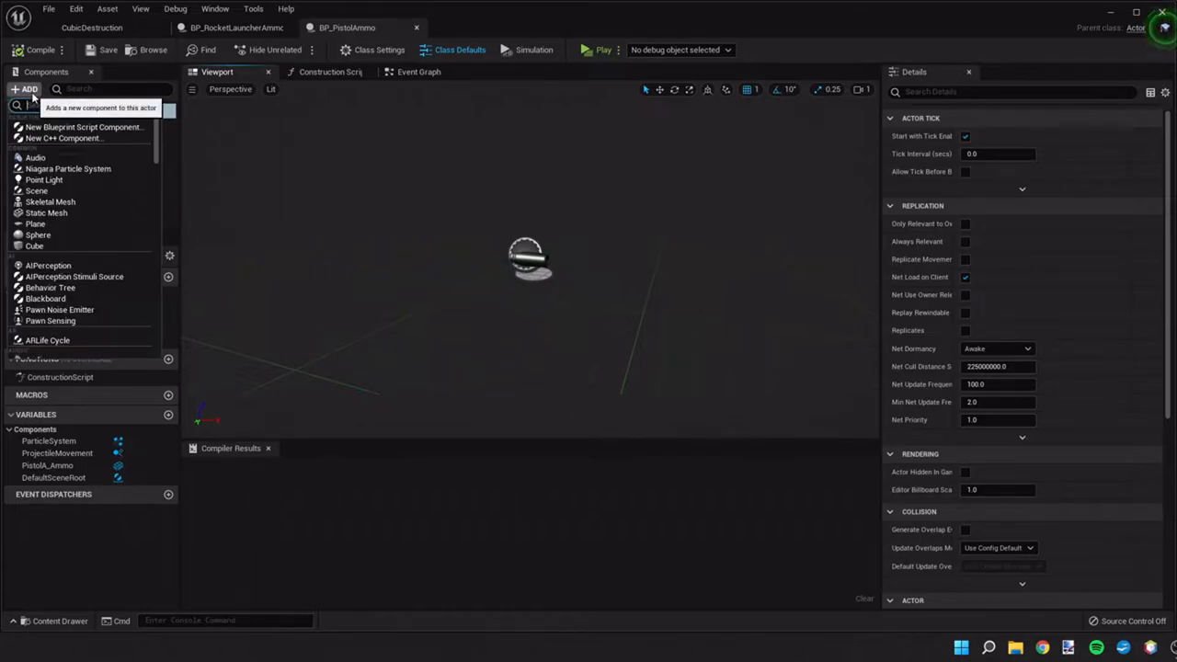
{"action": "type", "text": "cap"}
{"action": "key", "text": "Escape"}
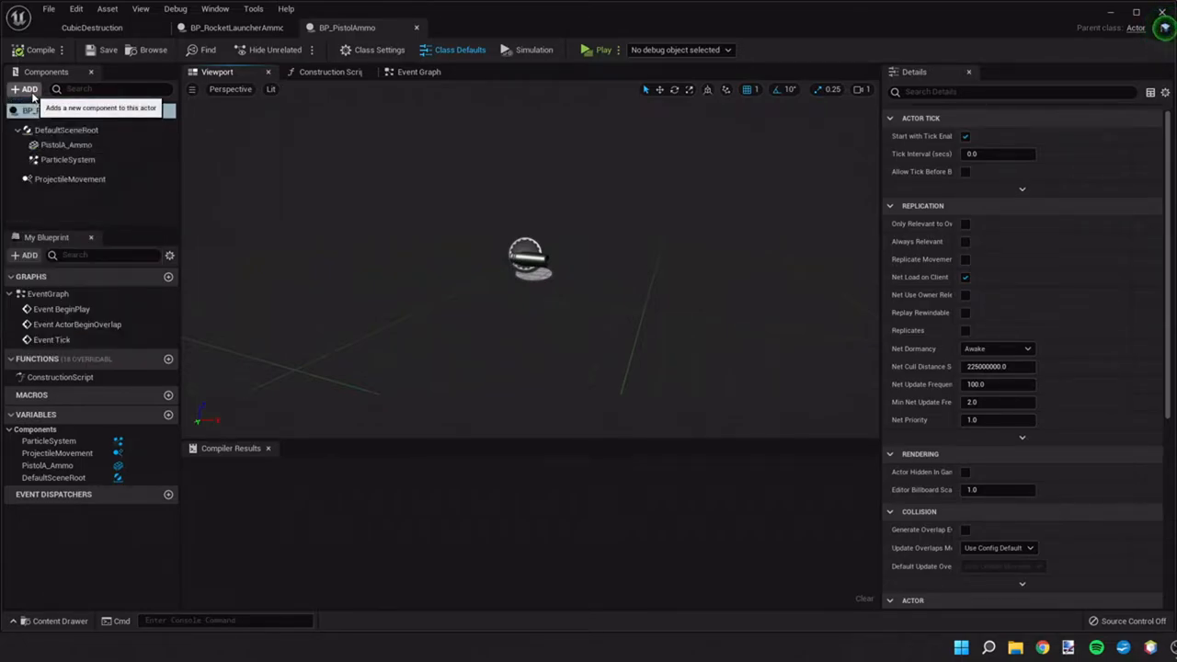
{"action": "key", "text": "Return"}
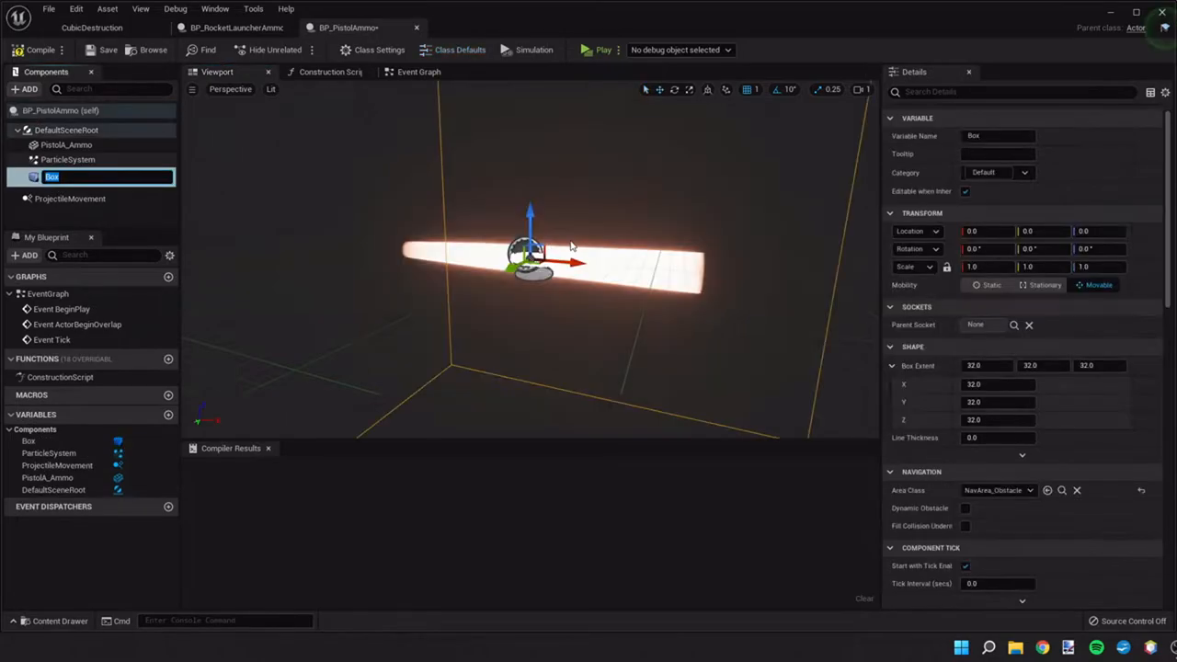
Set the Box's scale to 0.1, 0.05, 0.05 and compile the blueprint.
{"action": "left_click_drag", "start_coordinate": [1005, 267], "coordinate": [975, 267]}
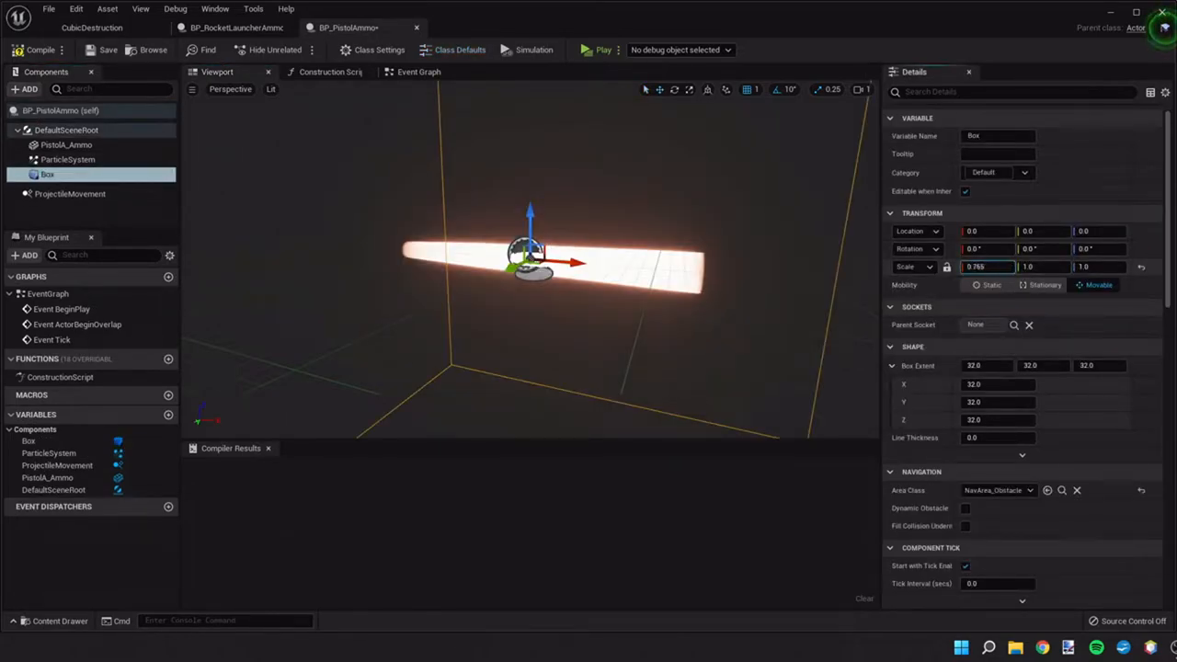
{"action": "type", "text": "0.335"}
{"action": "left_click", "coordinate": [995, 266]}
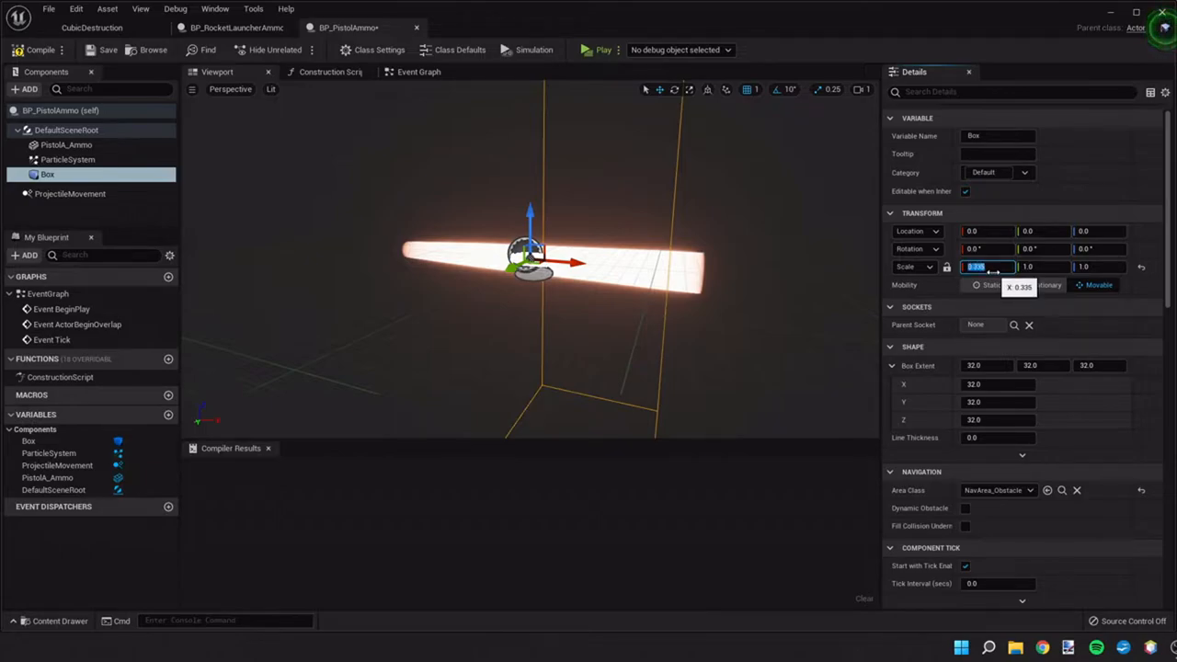
{"action": "key", "text": "BackSpace"}
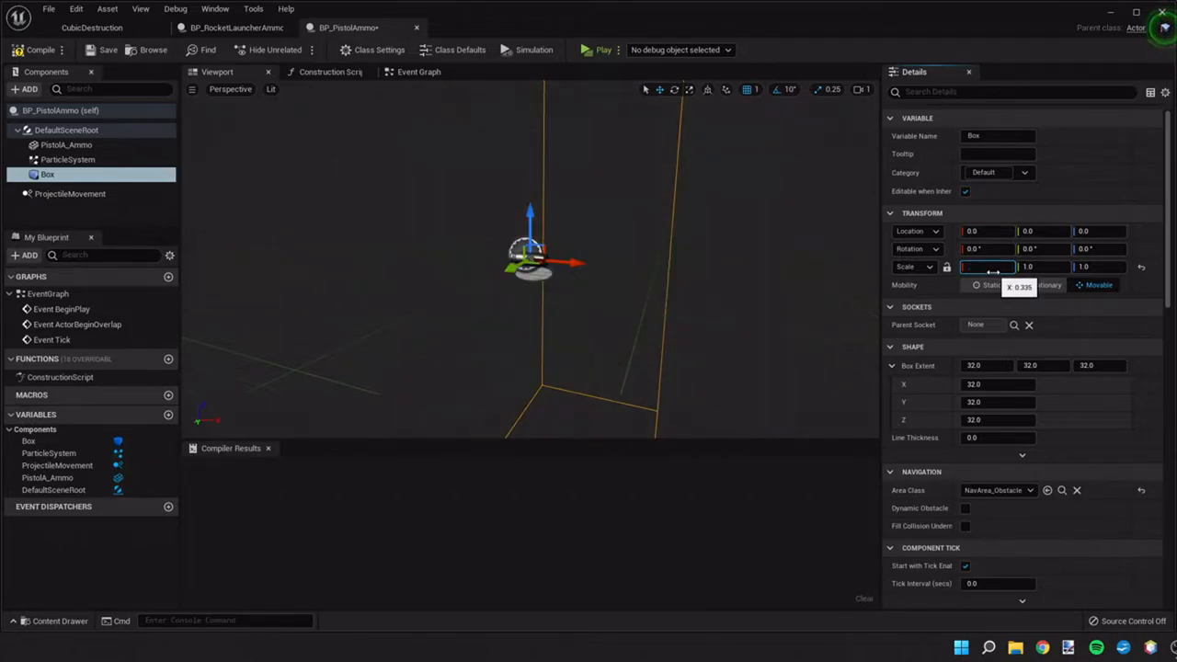
{"action": "type", "text": "0.2"}
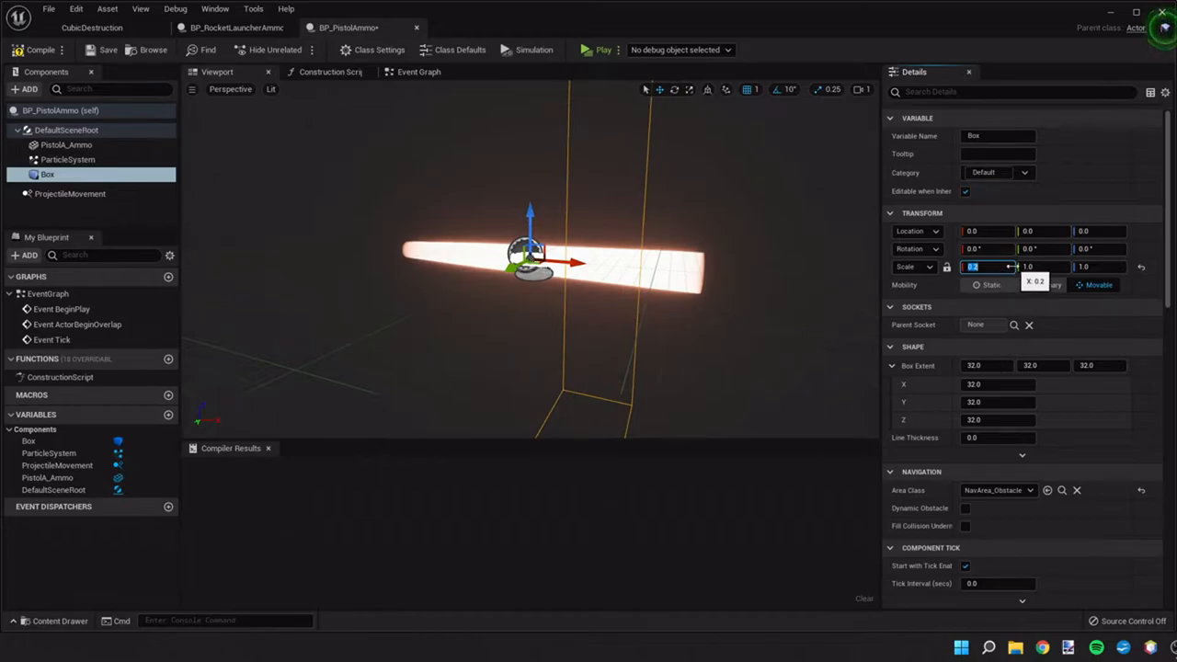
{"action": "key", "text": "Return"}
{"action": "type", "text": "0.1"}
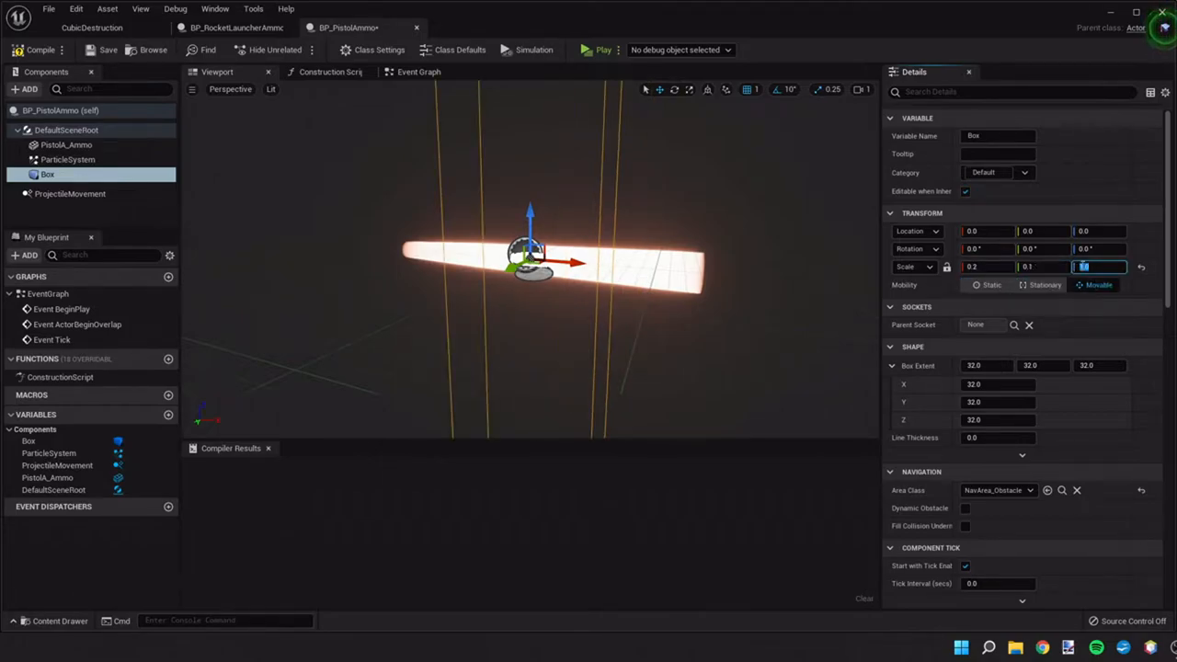
{"action": "type", "text": "0.1"}
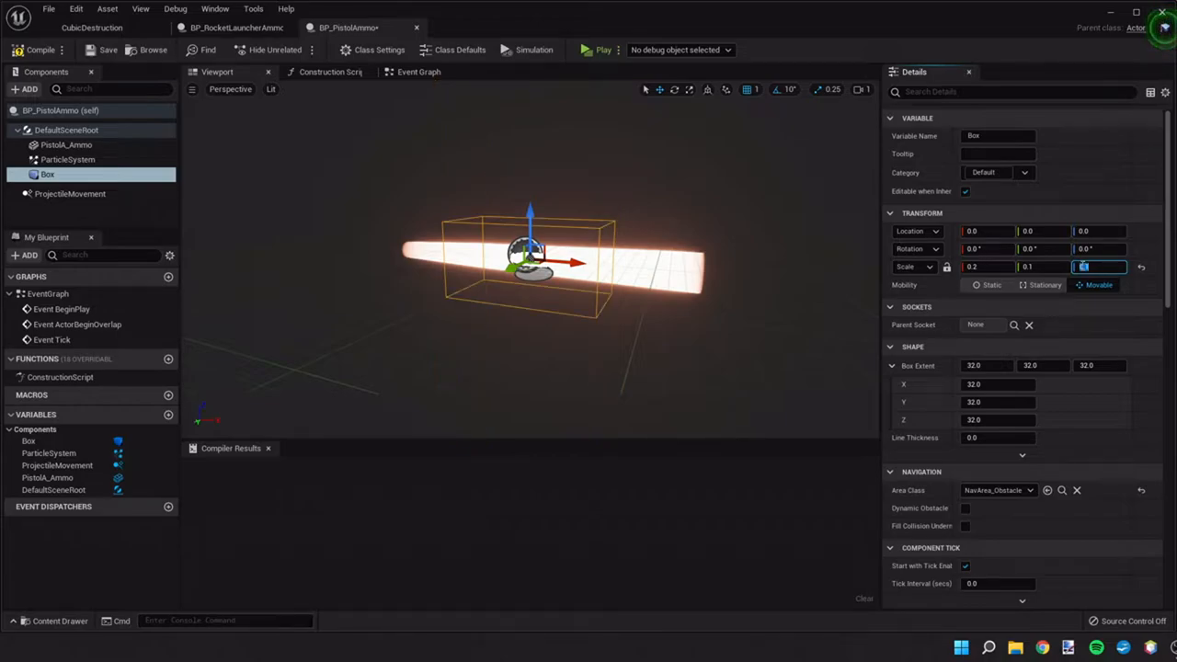
{"action": "type", "text": "0.05"}
{"action": "key", "text": "Return"}
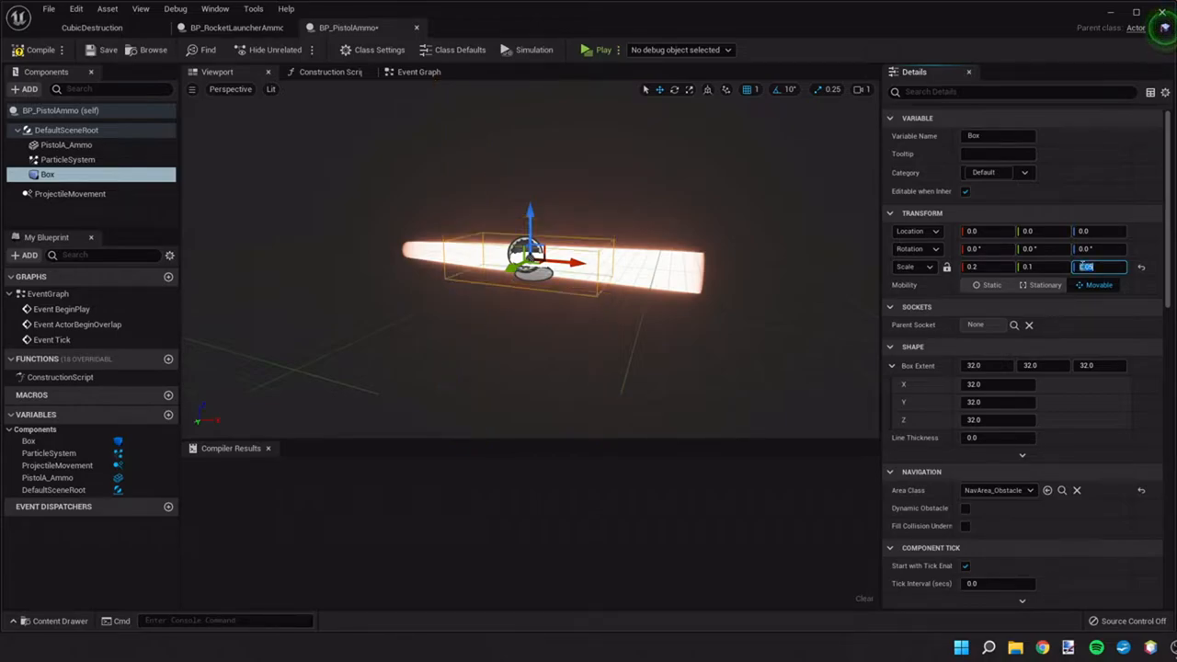
{"action": "left_click", "coordinate": [1042, 267]}
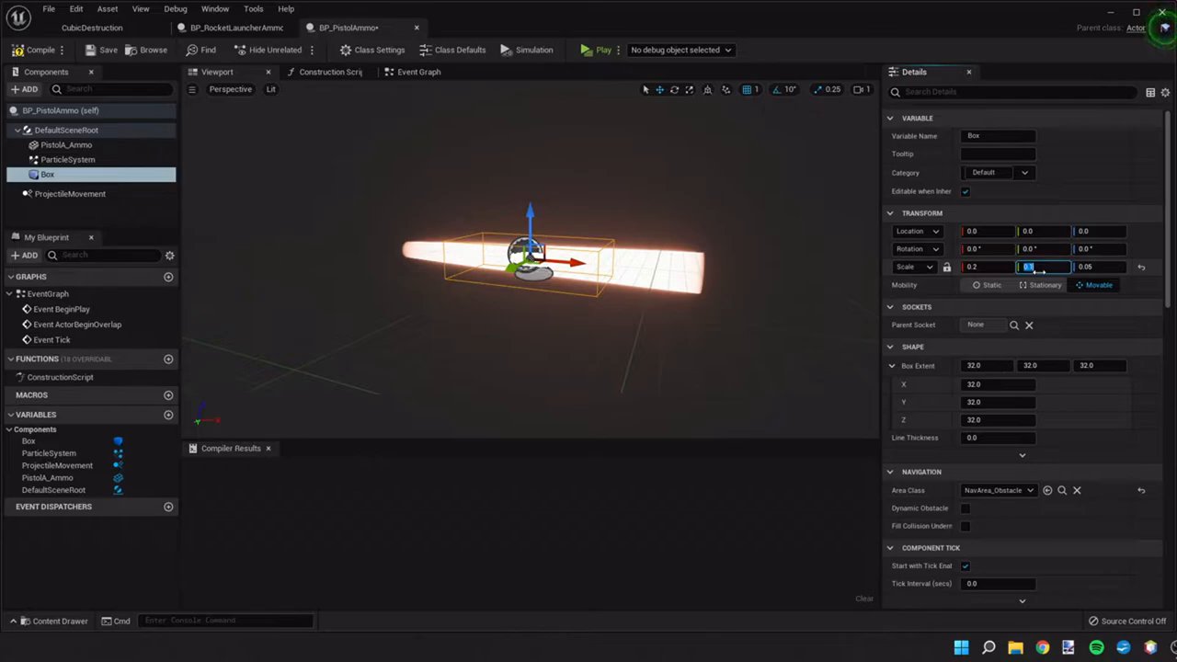
{"action": "type", "text": "0.05"}
{"action": "key", "text": "Return"}
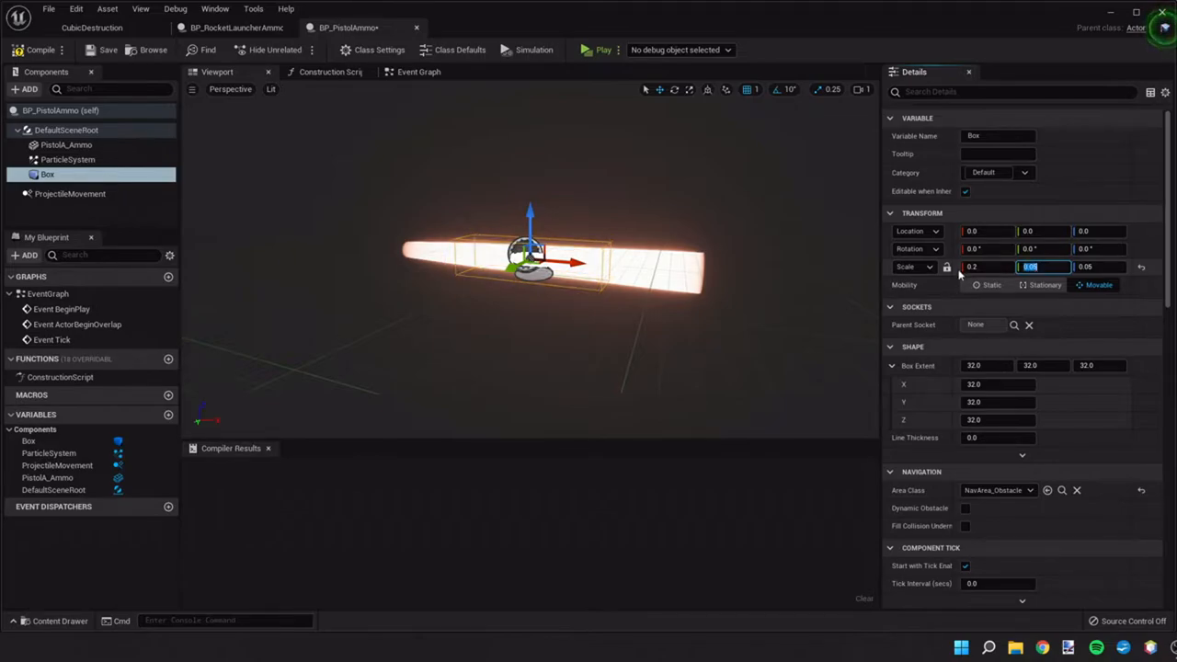
{"action": "left_click", "coordinate": [989, 266]}
{"action": "type", "text": "0.1"}
{"action": "key", "text": "Return"}
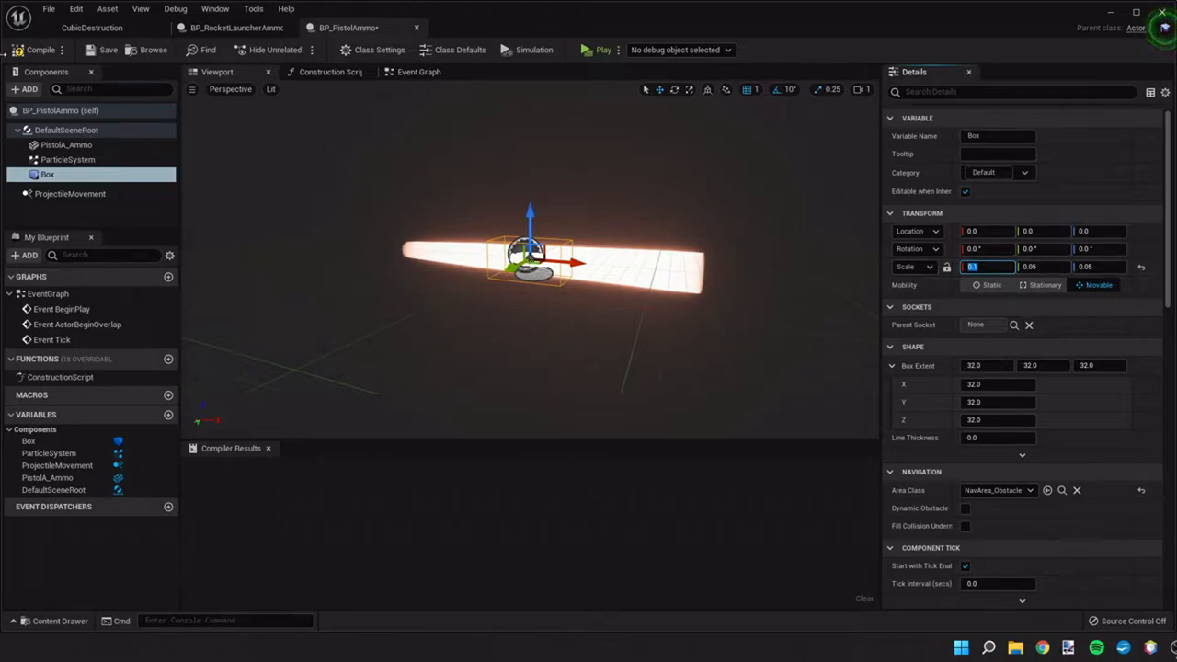
{"action": "left_click", "coordinate": [37, 50]}
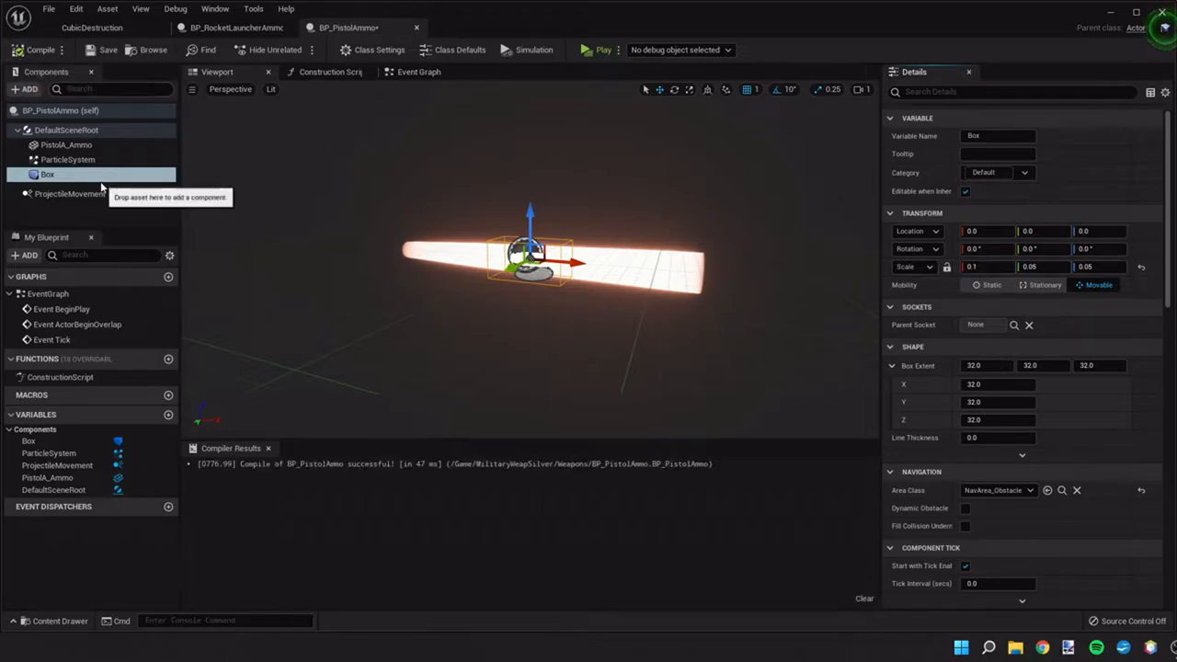
Make Box replace DefaultSceneRoot in BP_PistolAmmo and save.
{"action": "mouse_move", "coordinate": [67, 159]}
{"action": "left_mouse_down"}
{"action": "mouse_move", "coordinate": [51, 174]}
{"action": "mouse_move", "coordinate": [64, 129]}
{"action": "left_mouse_up"}
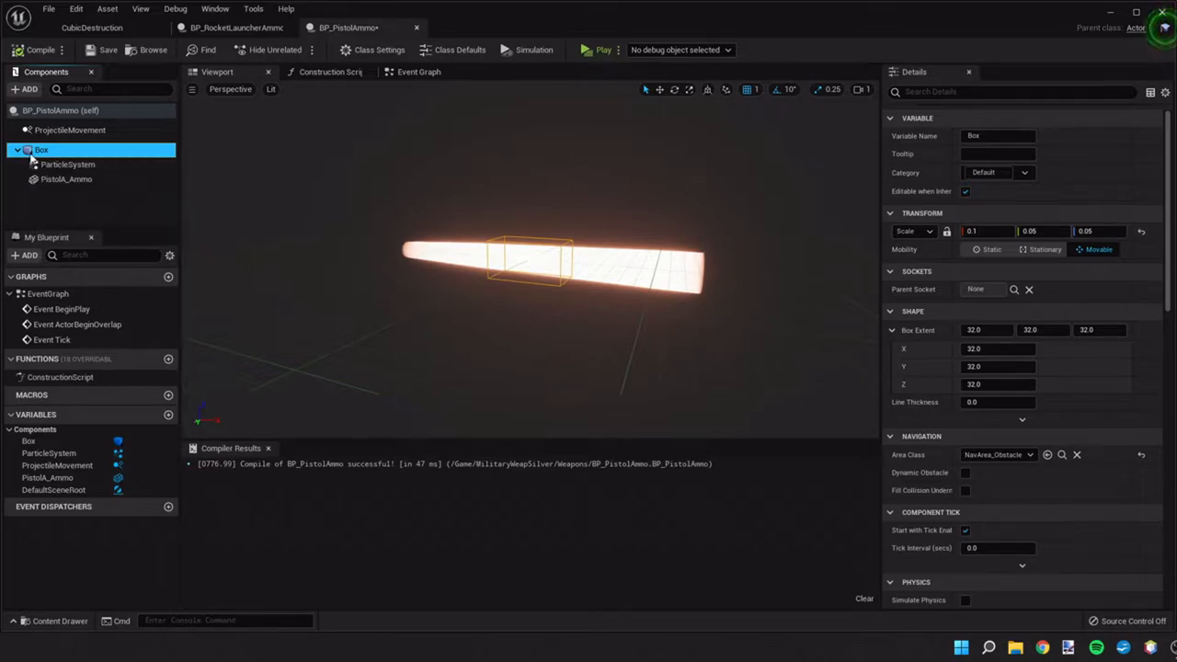
{"action": "left_click", "coordinate": [108, 49]}
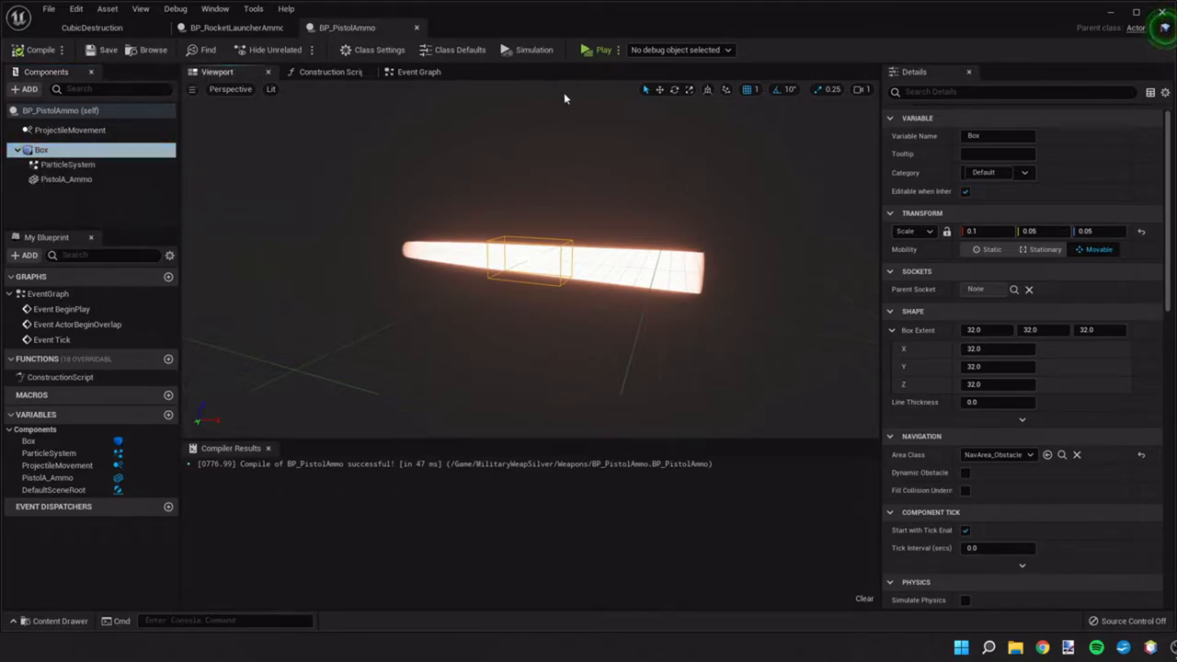
{"action": "scroll", "coordinate": [577, 296], "scroll_direction": "down", "scroll_amount": 3}
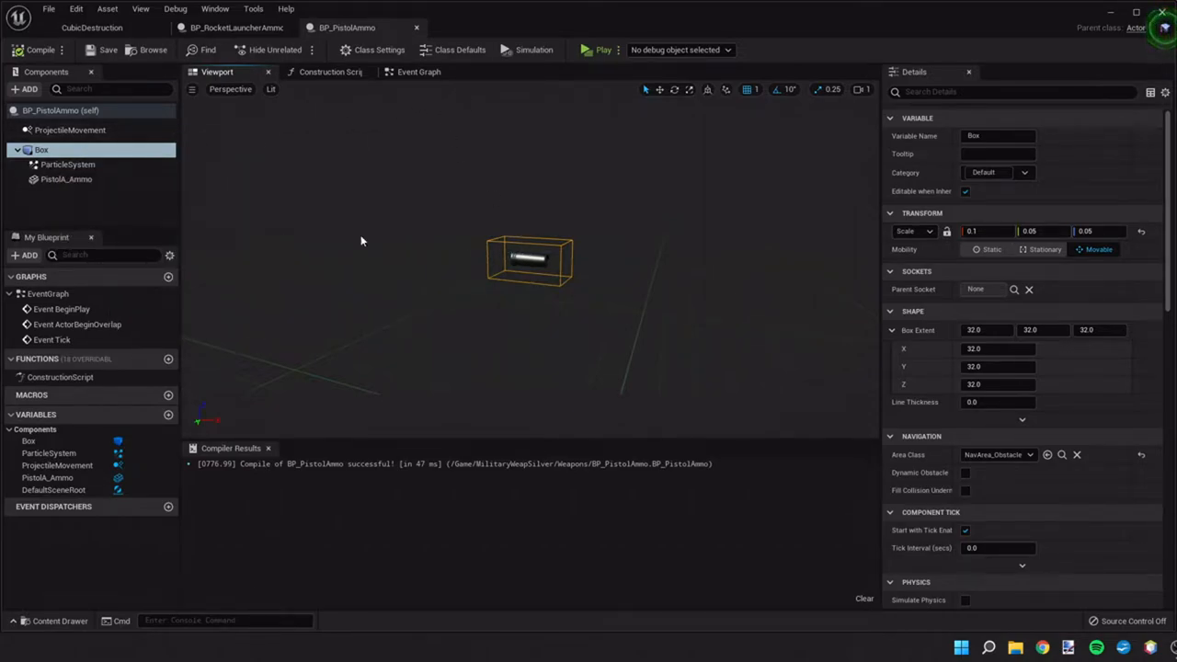
{"action": "scroll", "coordinate": [1044, 401], "scroll_direction": "down", "scroll_amount": 5}
{"action": "scroll", "coordinate": [1039, 413], "scroll_direction": "down", "scroll_amount": 5}
{"action": "scroll", "coordinate": [1036, 426], "scroll_direction": "down", "scroll_amount": 5}
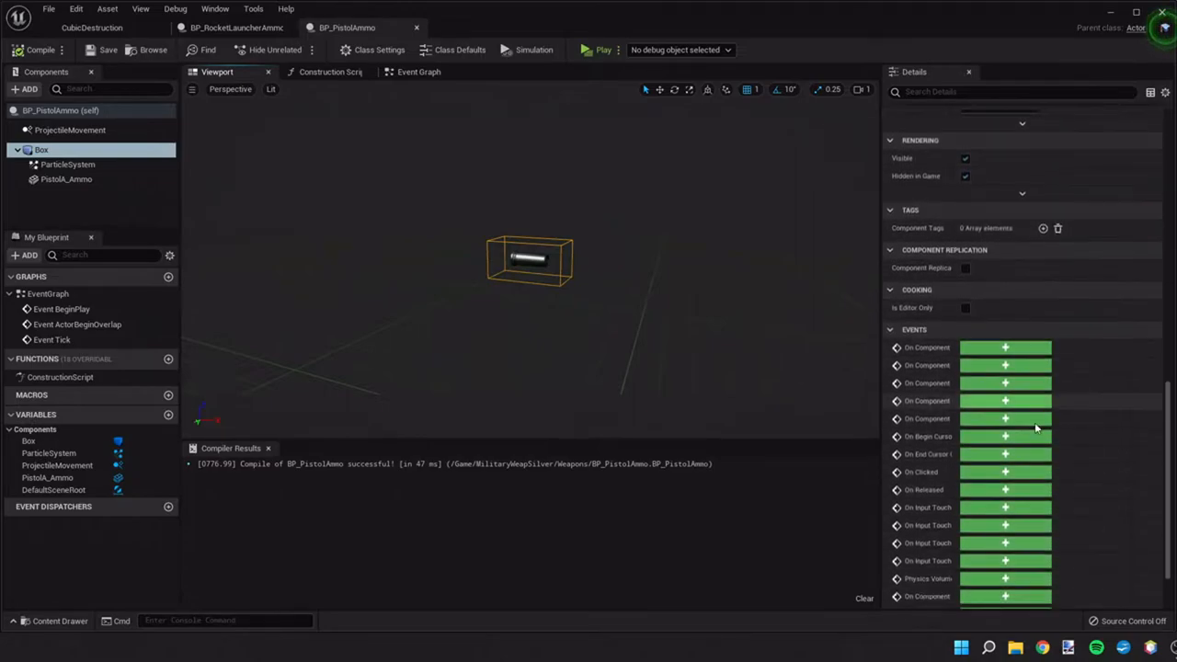
{"action": "scroll", "coordinate": [1036, 426], "scroll_direction": "up", "scroll_amount": 3}
{"action": "scroll", "coordinate": [980, 390], "scroll_direction": "up", "scroll_amount": 3}
{"action": "scroll", "coordinate": [980, 390], "scroll_direction": "up", "scroll_amount": 3}
{"action": "scroll", "coordinate": [981, 390], "scroll_direction": "up", "scroll_amount": 3}
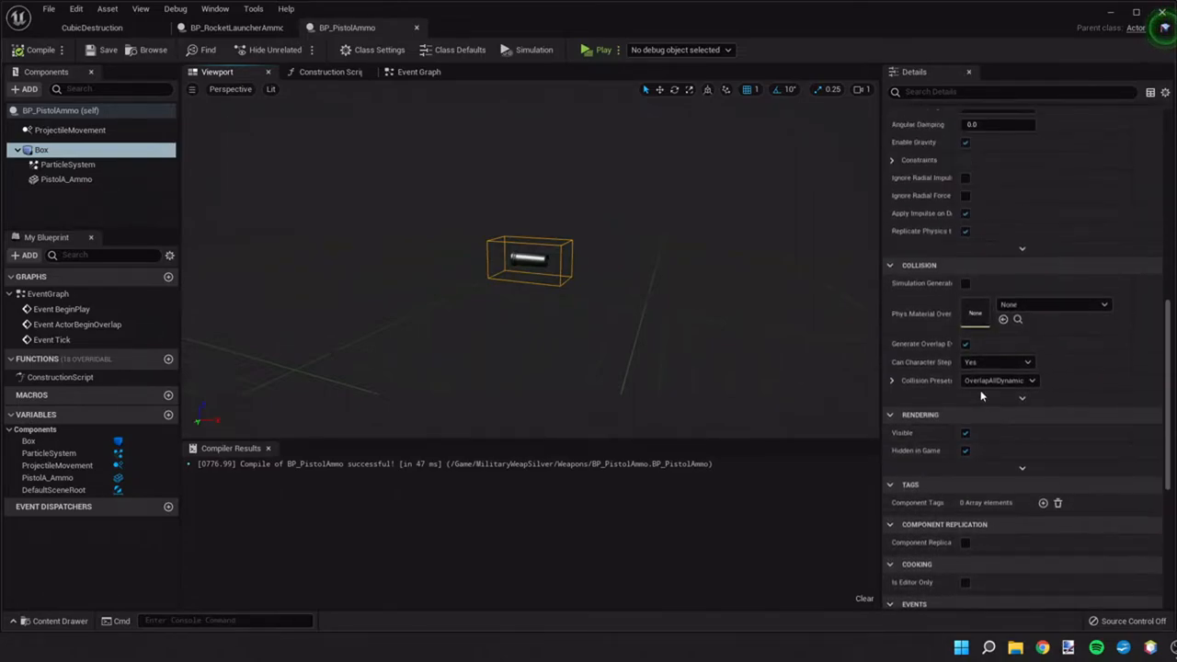
{"action": "scroll", "coordinate": [980, 390], "scroll_direction": "up", "scroll_amount": 3}
Enable Simulate Physics and hit-event generation on the Box and set its collision preset to BlockAll.
{"action": "left_click", "coordinate": [964, 189]}
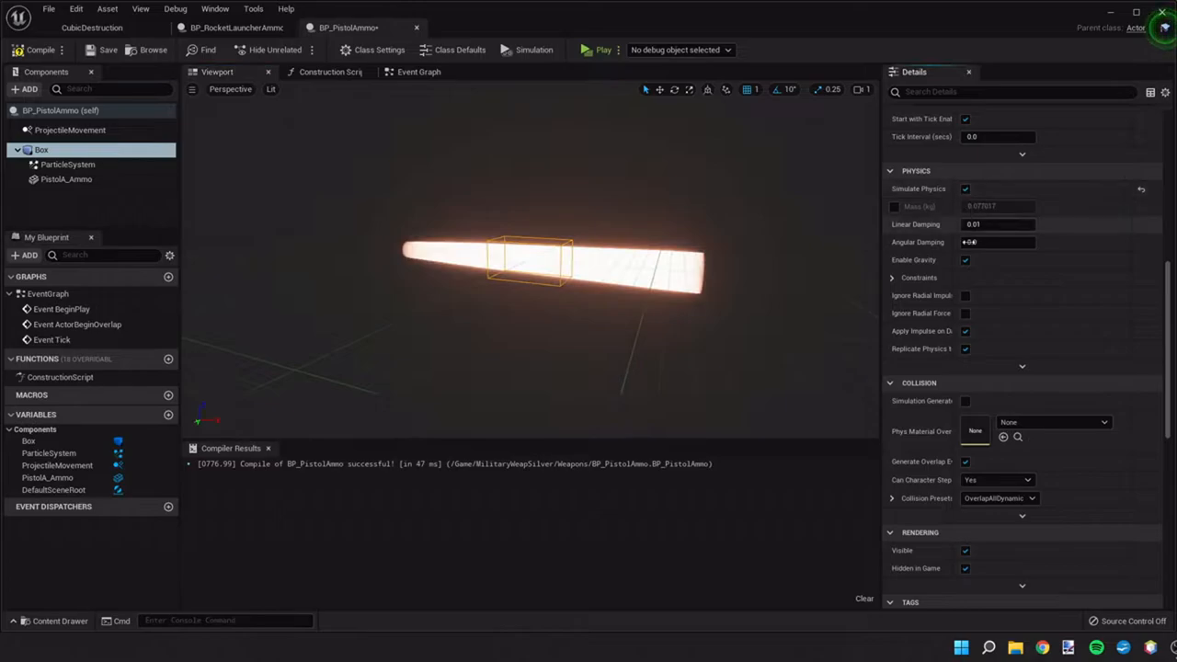
{"action": "left_click", "coordinate": [965, 402]}
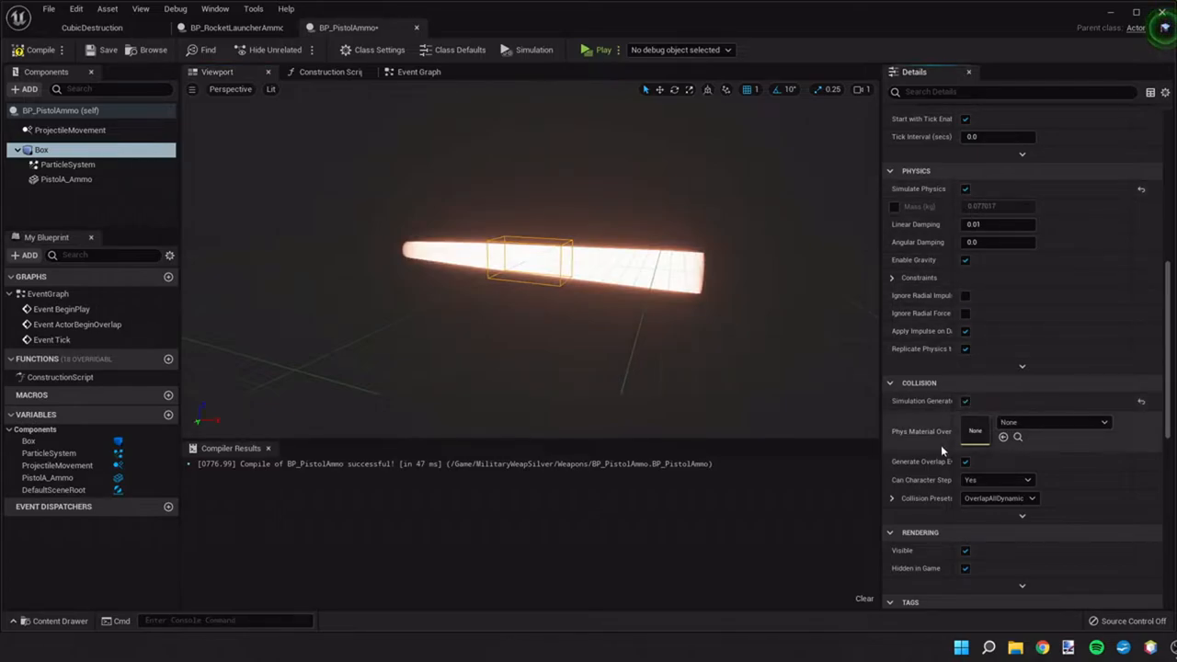
{"action": "scroll", "coordinate": [937, 448], "scroll_direction": "down", "scroll_amount": 1}
{"action": "scroll", "coordinate": [948, 467], "scroll_direction": "down", "scroll_amount": 1}
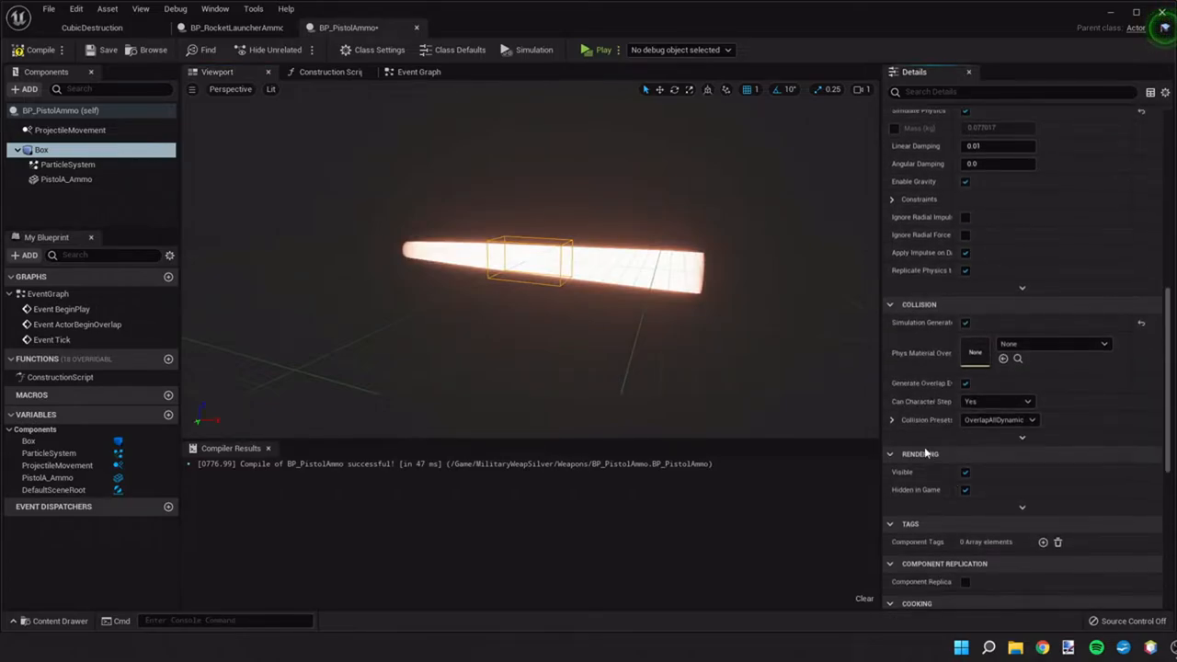
{"action": "left_click", "coordinate": [999, 419]}
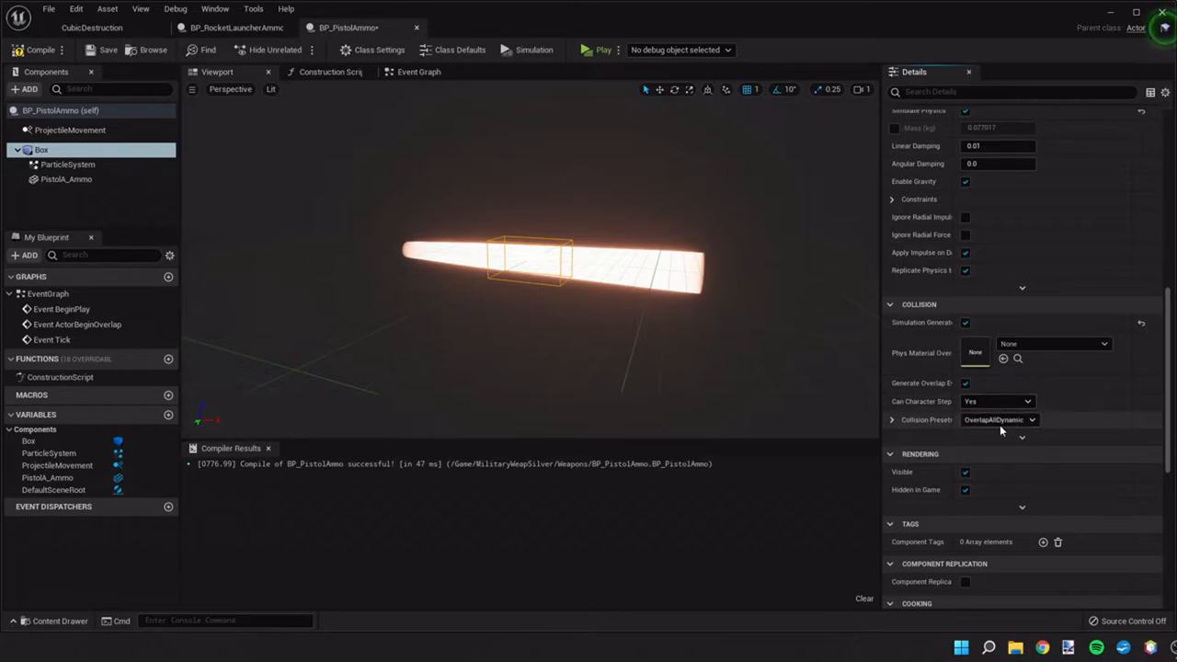
{"action": "left_click", "coordinate": [1000, 421]}
{"action": "left_click", "coordinate": [986, 434]}
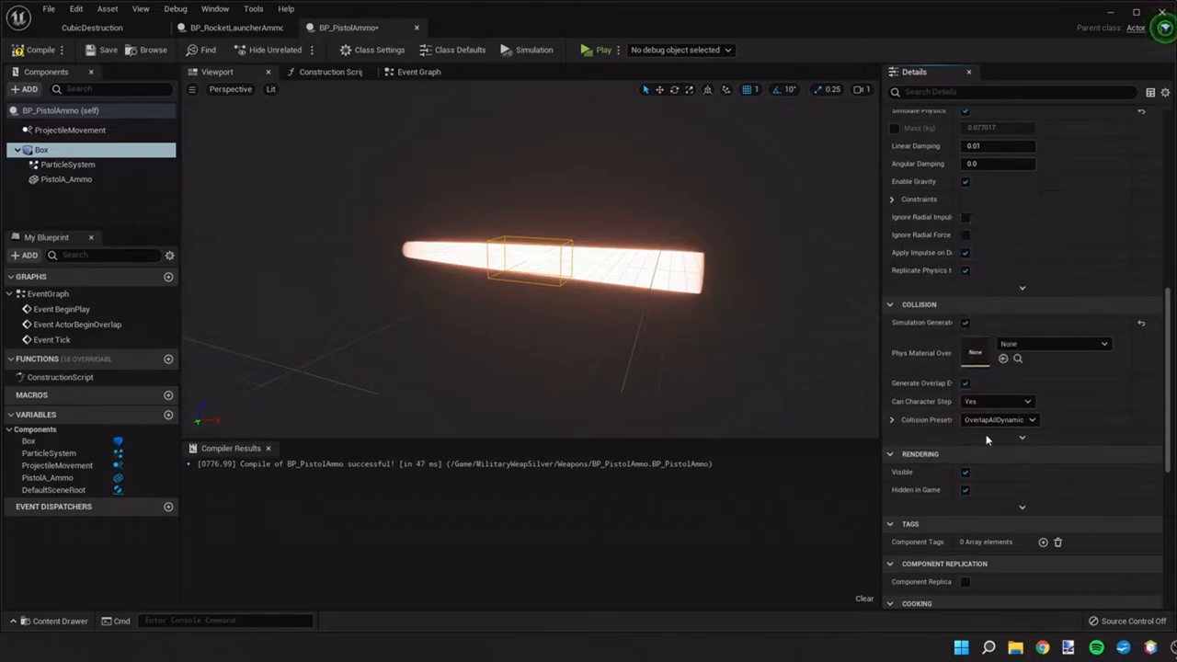
{"action": "scroll", "coordinate": [973, 478], "scroll_direction": "down", "scroll_amount": 3}
{"action": "scroll", "coordinate": [956, 533], "scroll_direction": "down", "scroll_amount": 2}
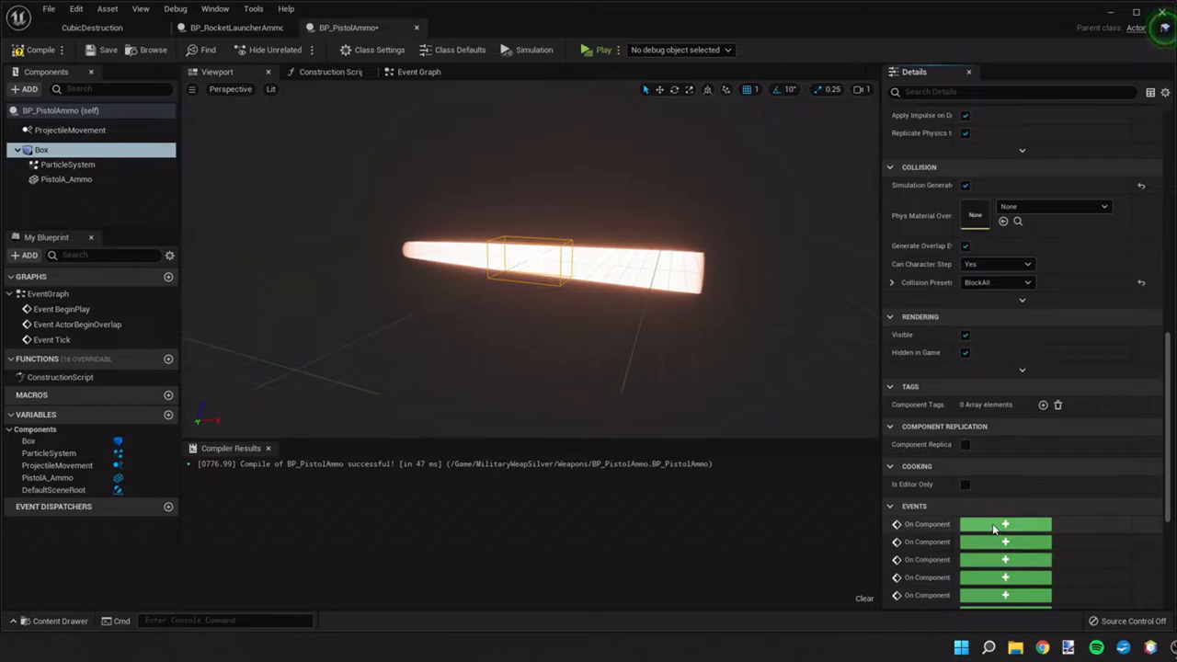
Add the Box's On Component Hit event and paste the rocket ammo's hit-handling nodes beside it.
{"action": "left_click", "coordinate": [993, 524]}
{"action": "right_click_drag", "start_coordinate": [708, 322], "coordinate": [453, 280]}
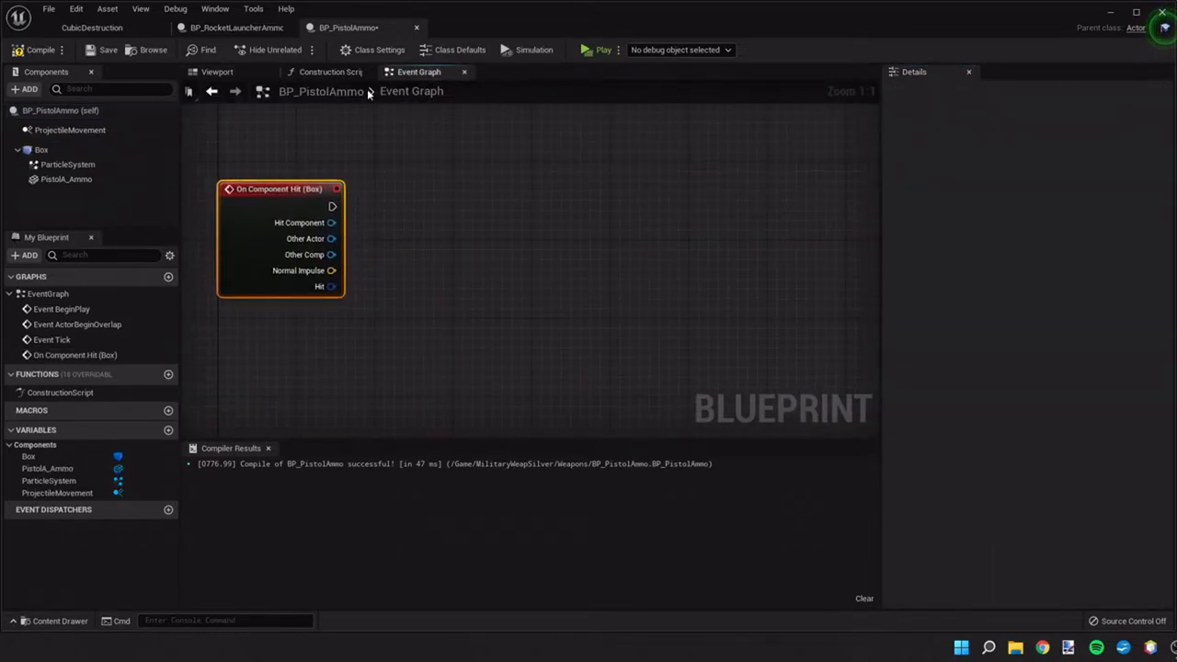
{"action": "left_click", "coordinate": [237, 27]}
{"action": "scroll", "coordinate": [494, 159], "scroll_direction": "down", "scroll_amount": 2}
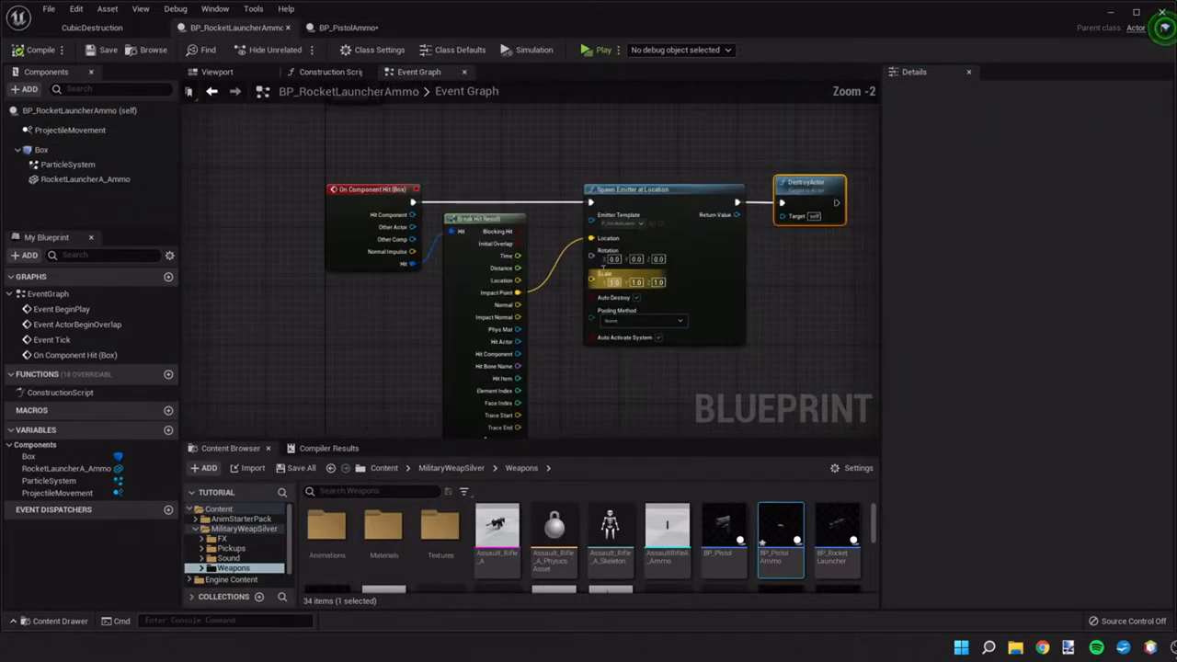
{"action": "mouse_move", "coordinate": [494, 160]}
{"action": "left_mouse_down"}
{"action": "mouse_move", "coordinate": [907, 373]}
{"action": "mouse_move", "coordinate": [733, 394]}
{"action": "left_mouse_up"}
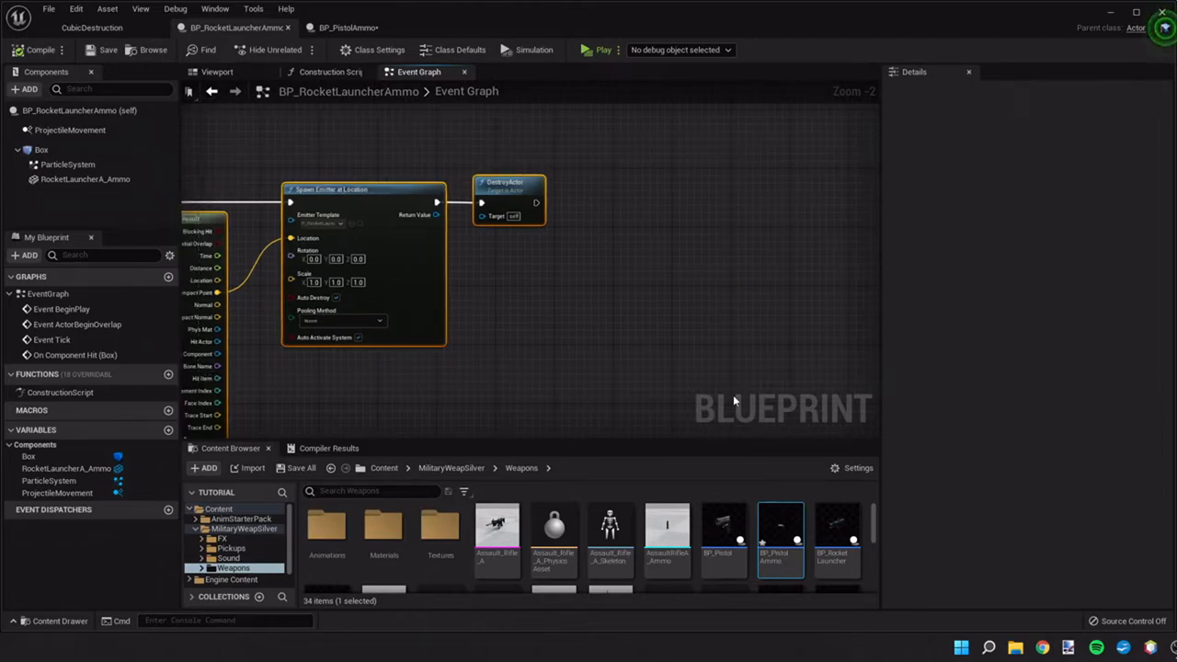
{"action": "left_click", "coordinate": [350, 27]}
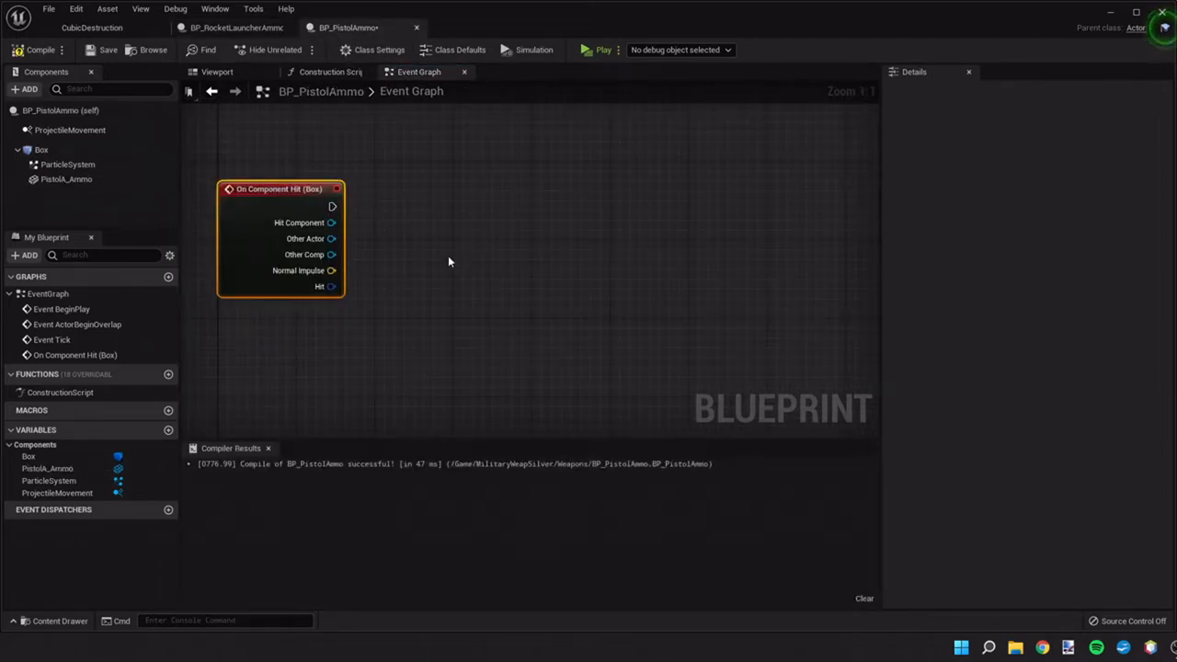
{"action": "left_click", "coordinate": [535, 236]}
{"action": "key", "text": "ctrl+v"}
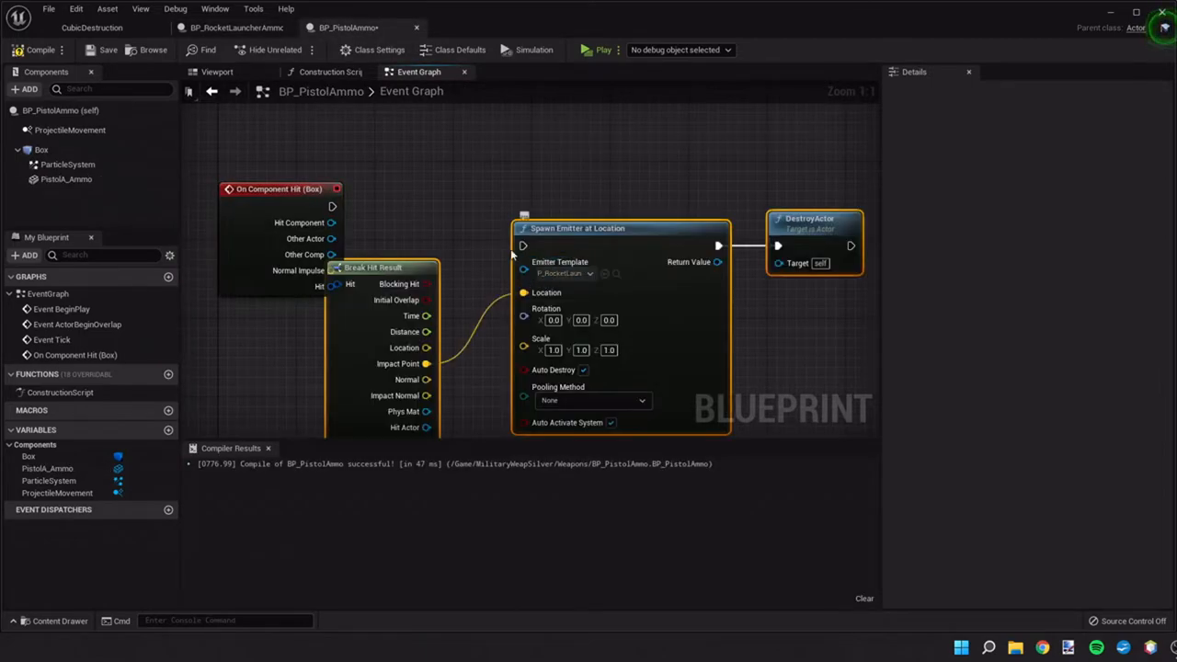
{"action": "left_click_drag", "start_coordinate": [593, 229], "coordinate": [642, 211]}
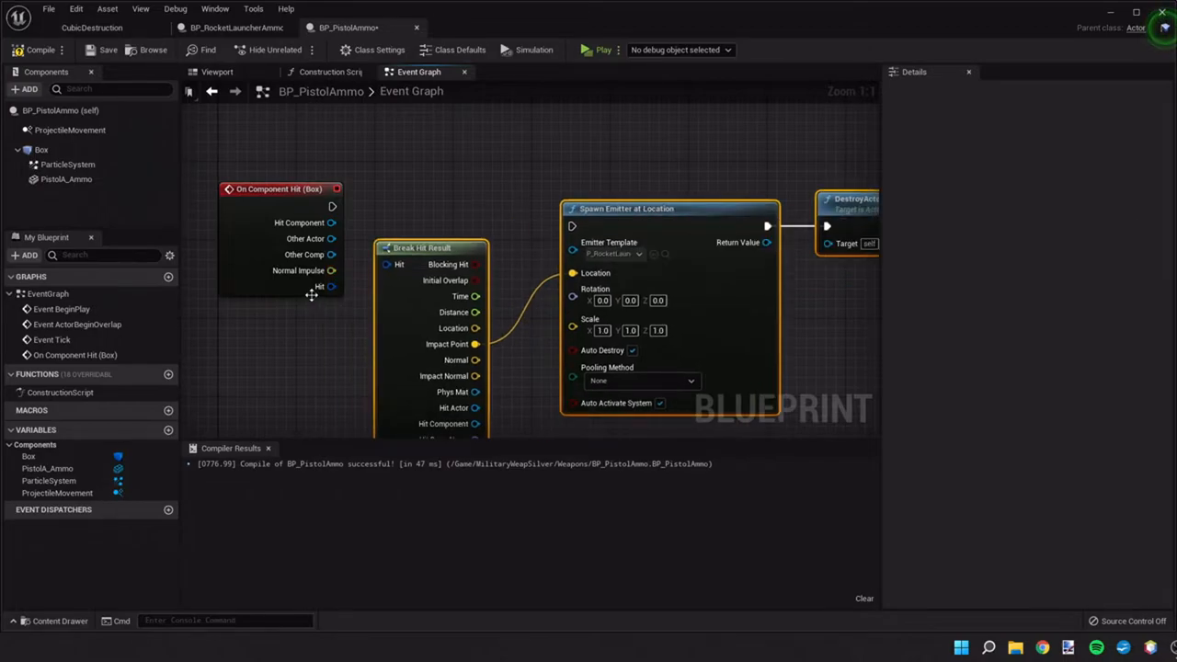
Wire the hit event's Hit output to Break Hit Result and its execution to Spawn Emitter at Location.
{"action": "left_click_drag", "start_coordinate": [332, 286], "coordinate": [402, 267]}
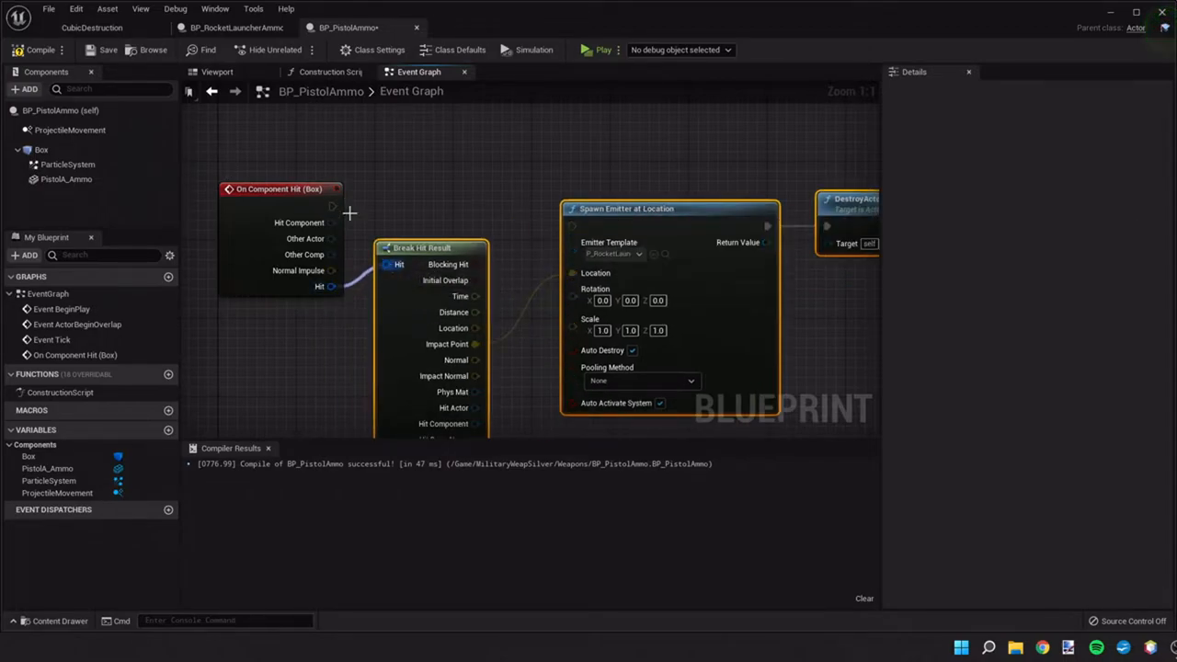
{"action": "left_click_drag", "start_coordinate": [332, 206], "coordinate": [565, 198]}
{"action": "key", "text": "Escape"}
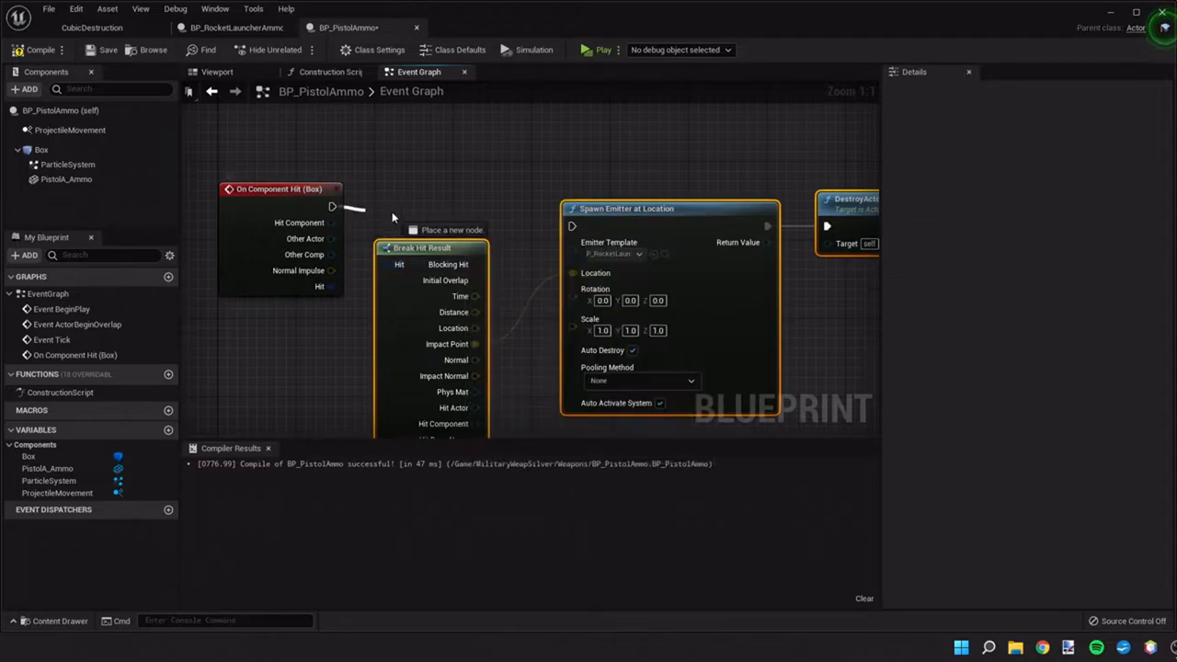
{"action": "left_click_drag", "start_coordinate": [332, 206], "coordinate": [572, 226]}
{"action": "scroll", "coordinate": [625, 248], "scroll_direction": "down", "scroll_amount": 1}
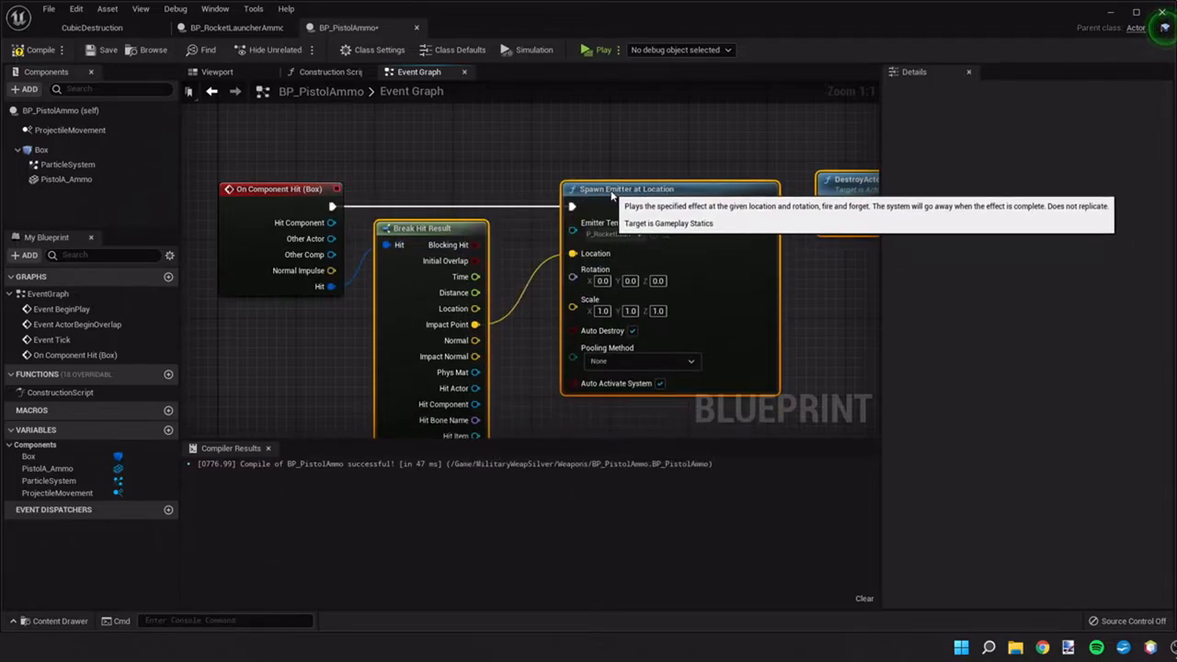
Set the Spawn Emitter node's template to P_Impact_Metal_Medium_01.
{"action": "left_click", "coordinate": [639, 234]}
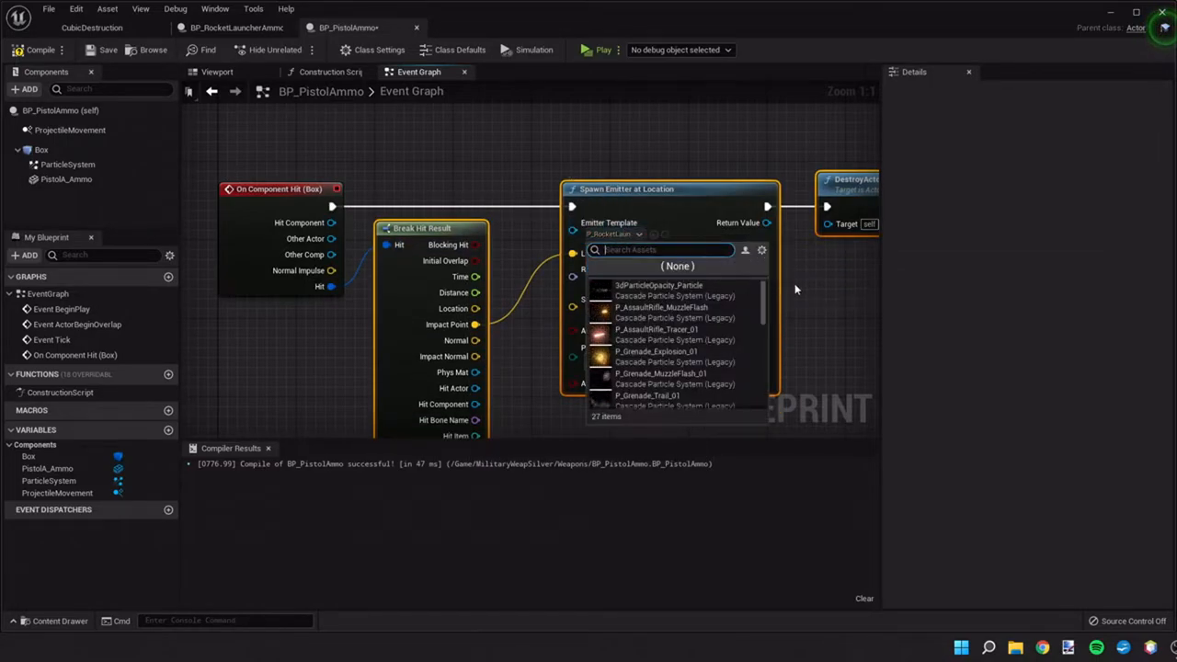
{"action": "scroll", "coordinate": [711, 340], "scroll_direction": "down", "scroll_amount": 2}
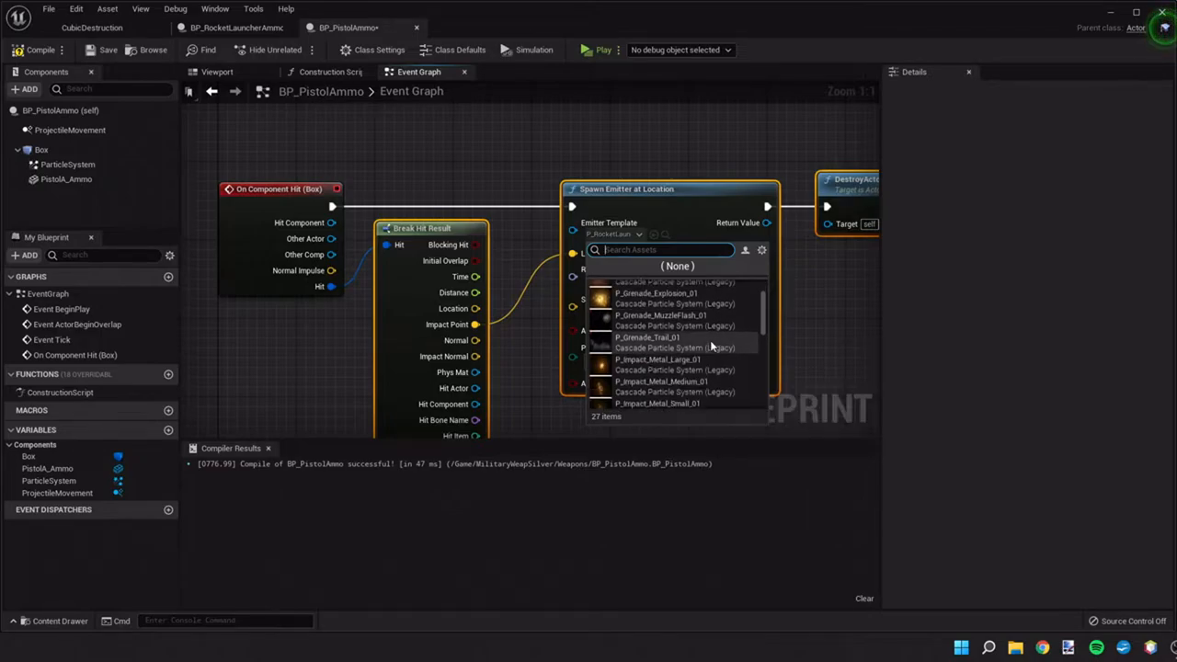
{"action": "scroll", "coordinate": [711, 340], "scroll_direction": "down", "scroll_amount": 1}
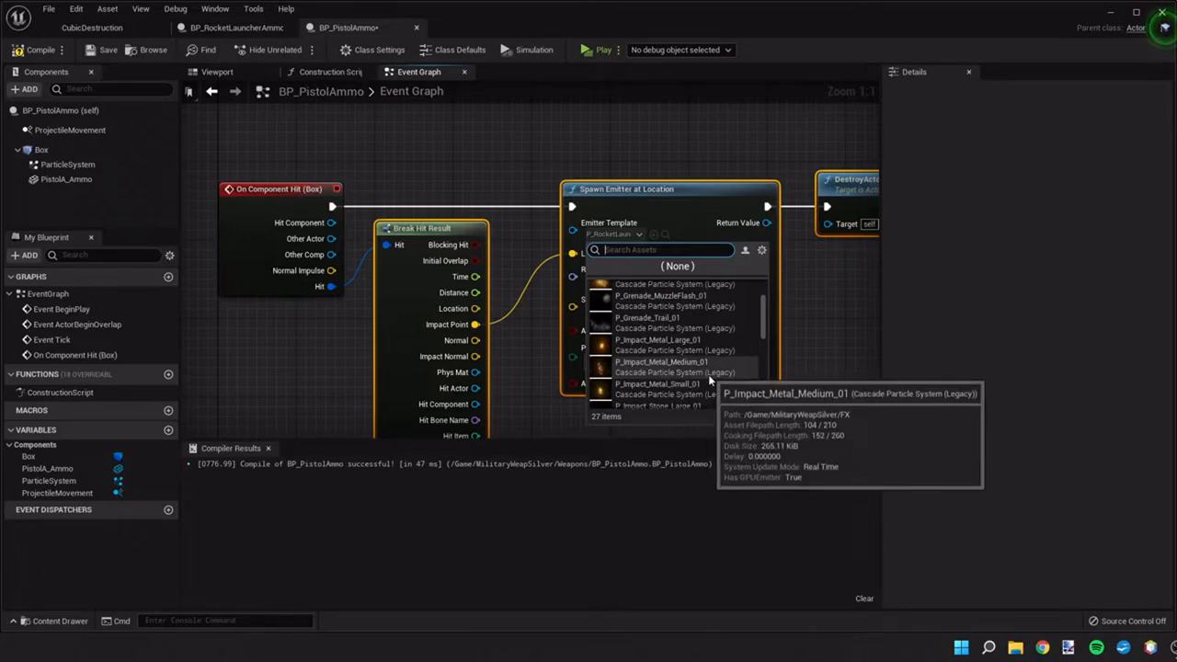
{"action": "left_click", "coordinate": [710, 372]}
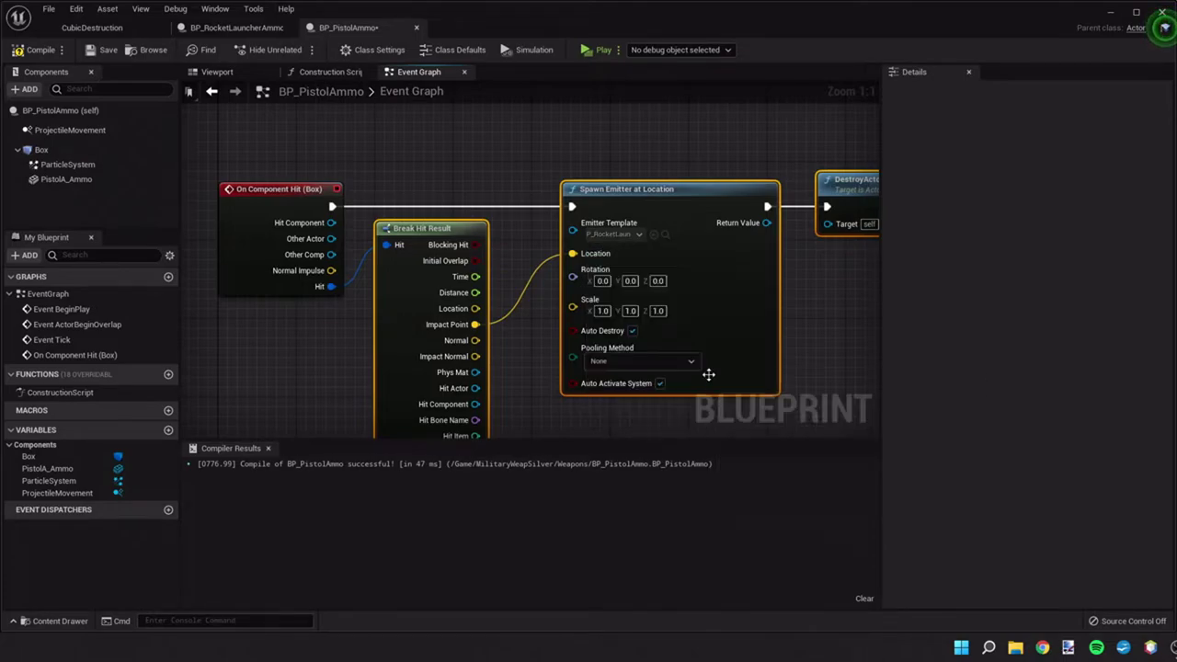
{"action": "right_click", "coordinate": [807, 365]}
{"action": "mouse_move", "coordinate": [833, 373]}
{"action": "right_mouse_down"}
{"action": "mouse_move", "coordinate": [770, 326]}
{"action": "mouse_move", "coordinate": [706, 358]}
{"action": "right_mouse_up"}
{"action": "scroll", "coordinate": [770, 328], "scroll_direction": "down", "scroll_amount": 1}
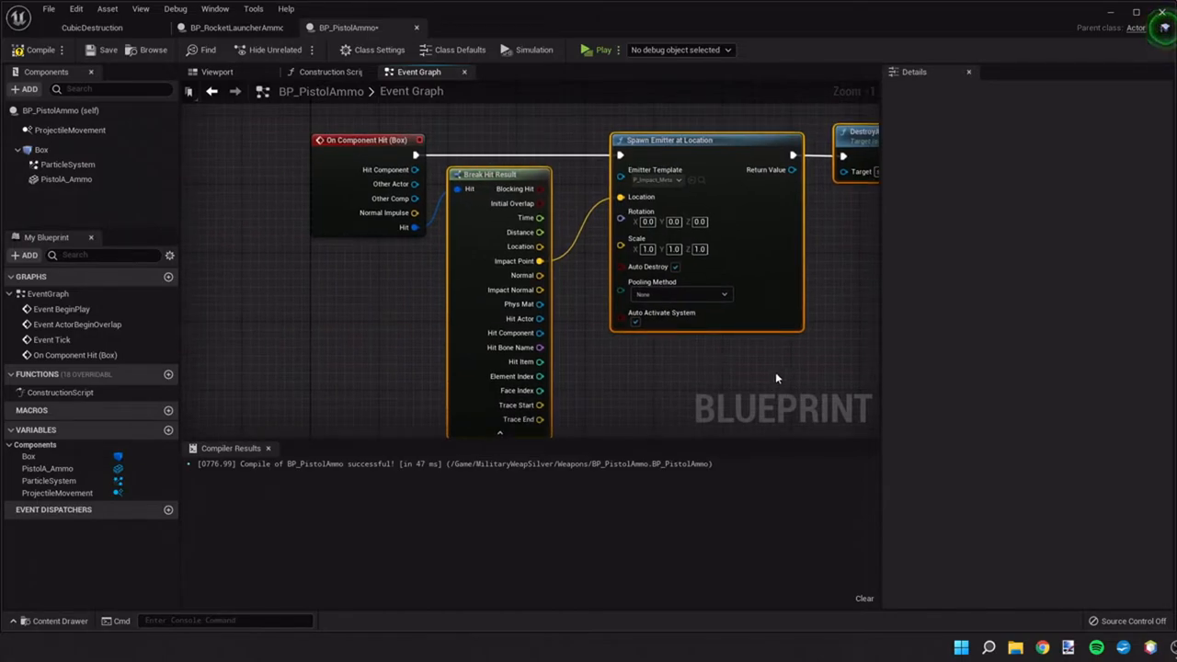
Compile and save BP_PistolAmmo.
{"action": "left_click", "coordinate": [40, 50]}
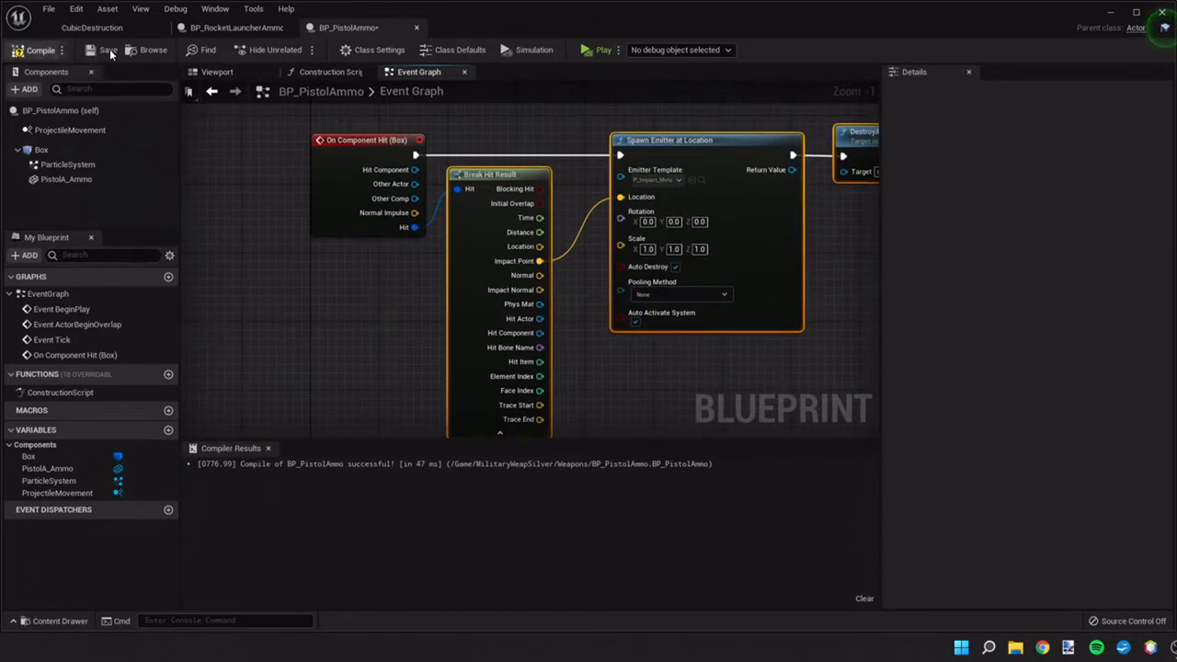
{"action": "left_click", "coordinate": [108, 49]}
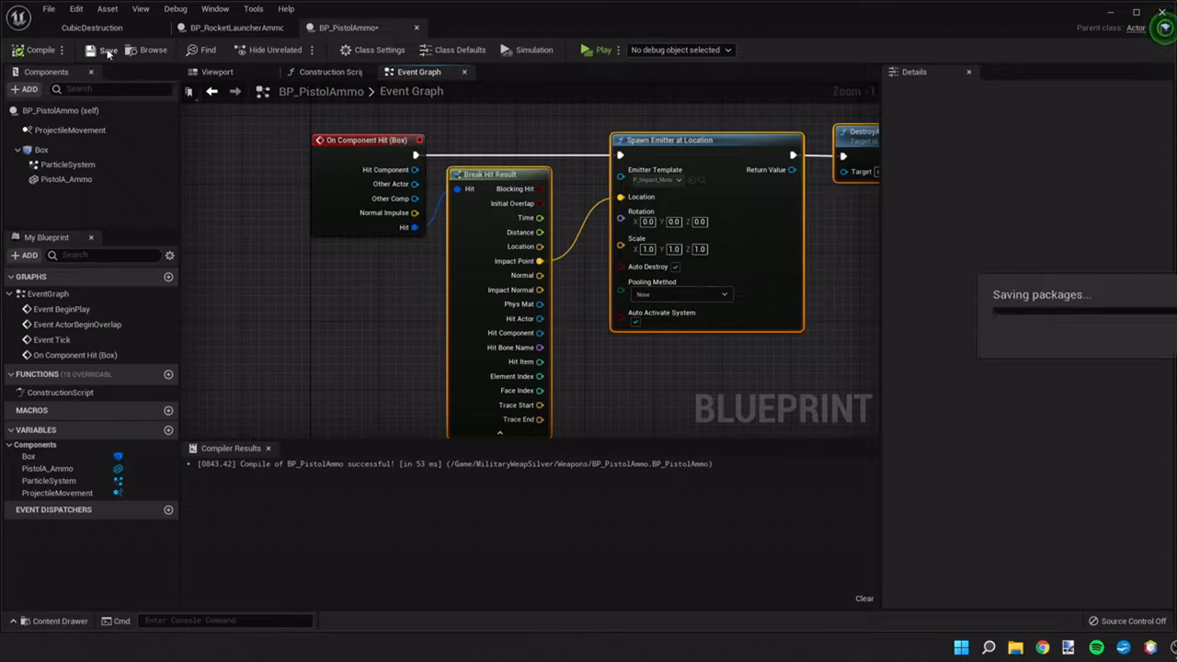
Run a quick play test, then switch the play mode to Standalone Game.
{"action": "left_click", "coordinate": [594, 53]}
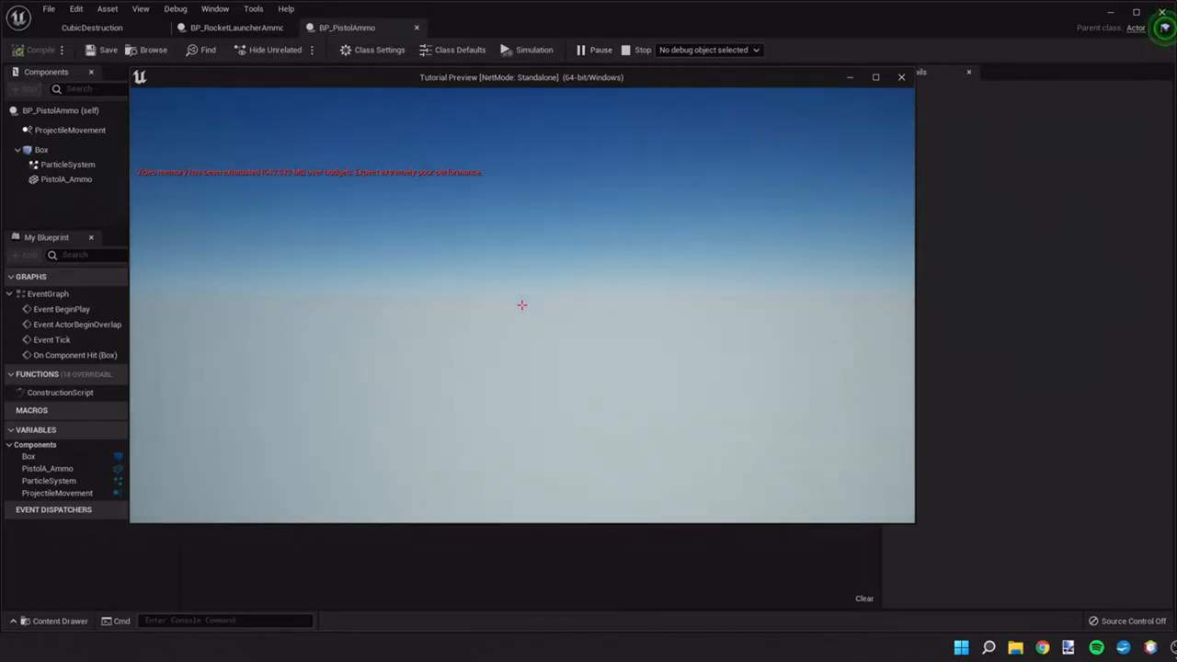
{"action": "key", "text": "Escape"}
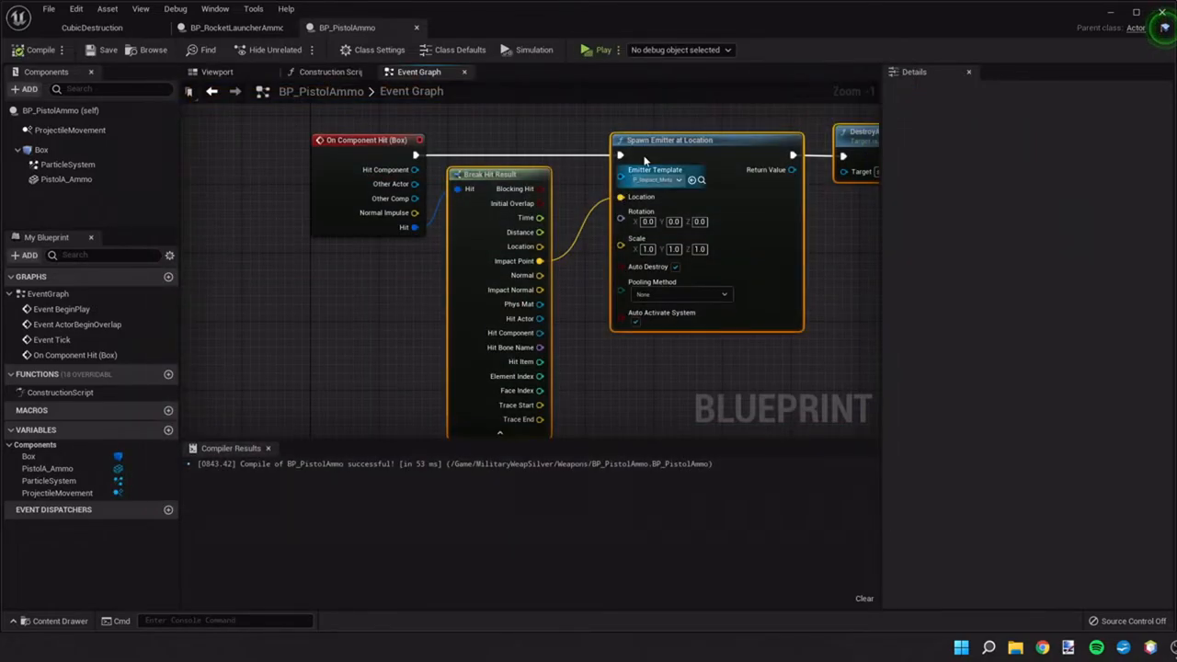
{"action": "left_click", "coordinate": [611, 51]}
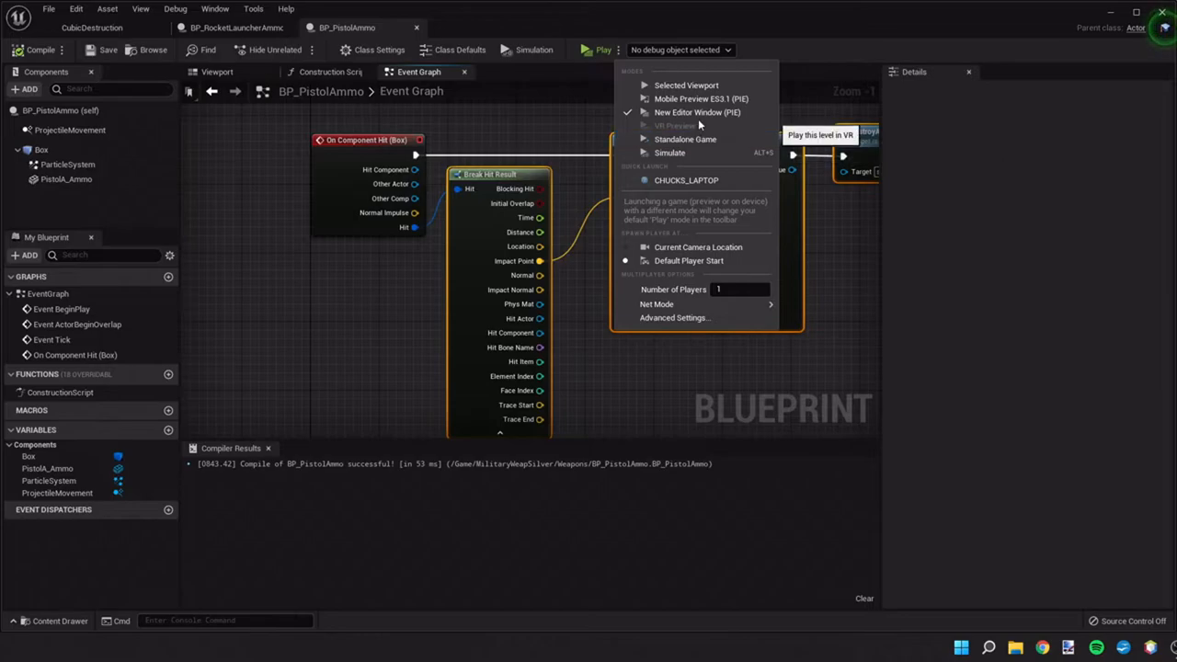
{"action": "left_click", "coordinate": [704, 141]}
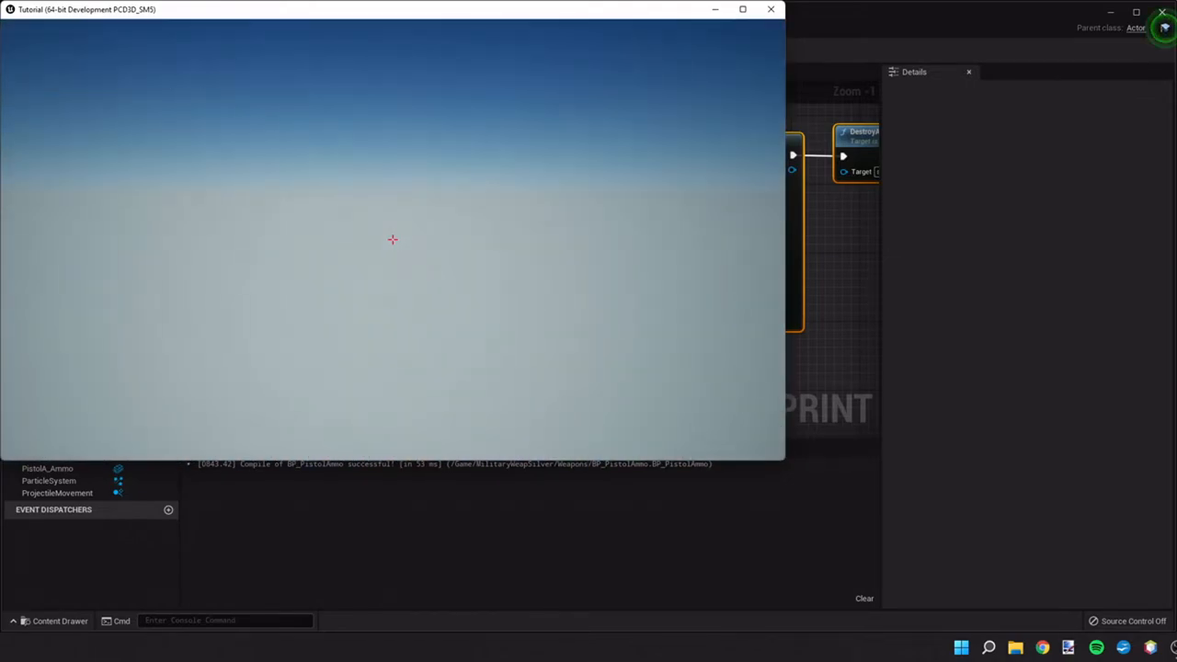
Close the standalone game window and reopen the play mode options.
{"action": "key", "text": "super"}
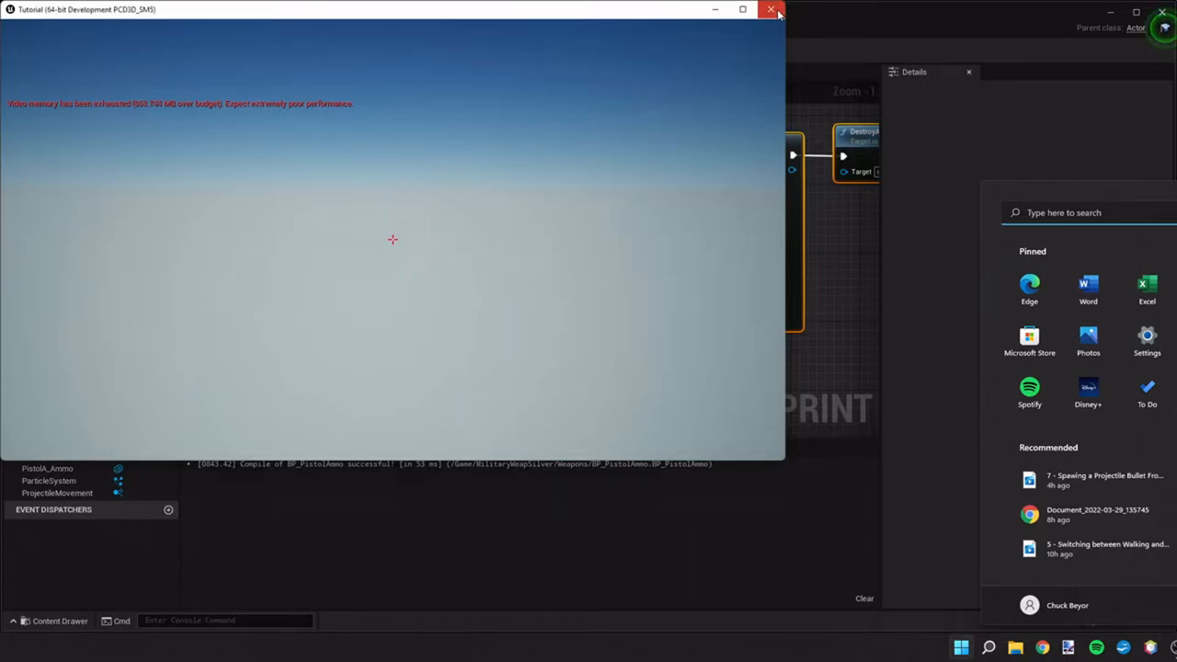
{"action": "left_click", "coordinate": [771, 9]}
{"action": "left_click", "coordinate": [618, 50]}
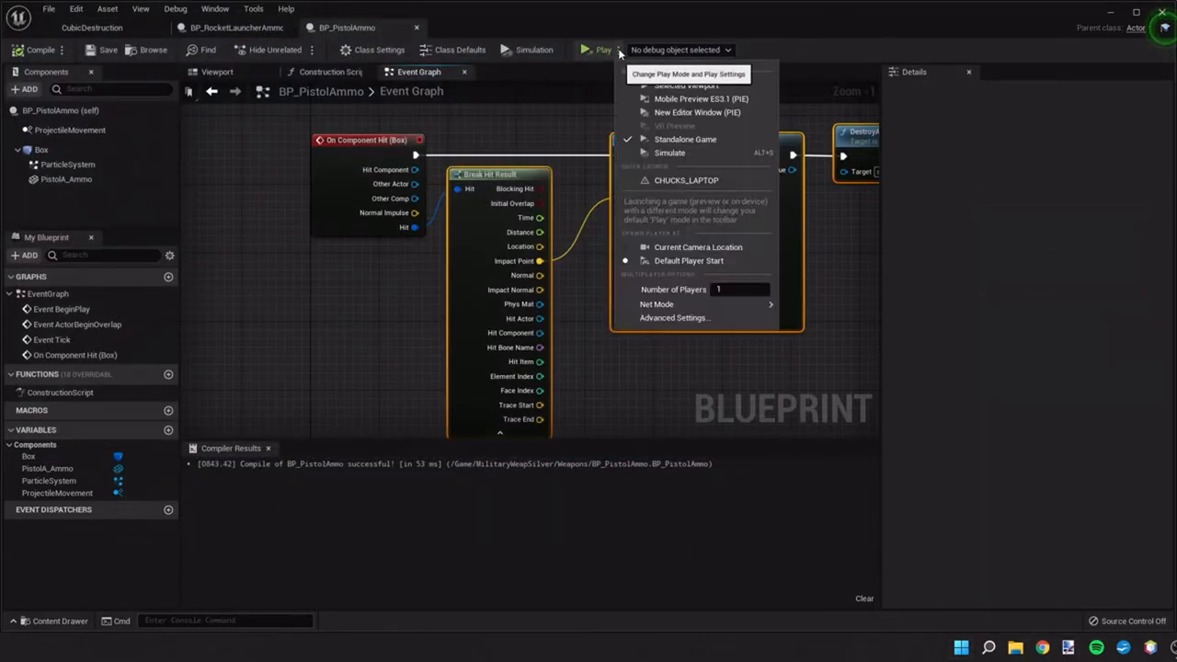
Launch the standalone preview and walk around the voxel building with WASD.
{"action": "left_click", "coordinate": [680, 117]}
{"action": "left_click", "coordinate": [598, 50]}
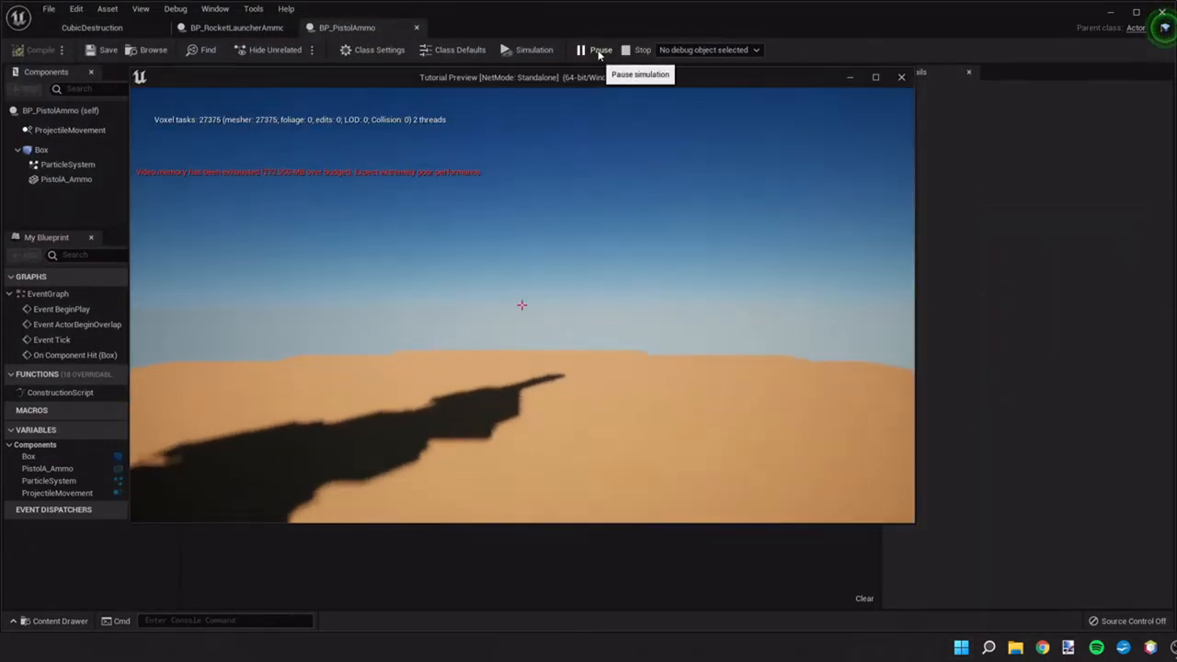
{"action": "left_click_drag", "start_coordinate": [522, 305], "coordinate": [276, 305]}
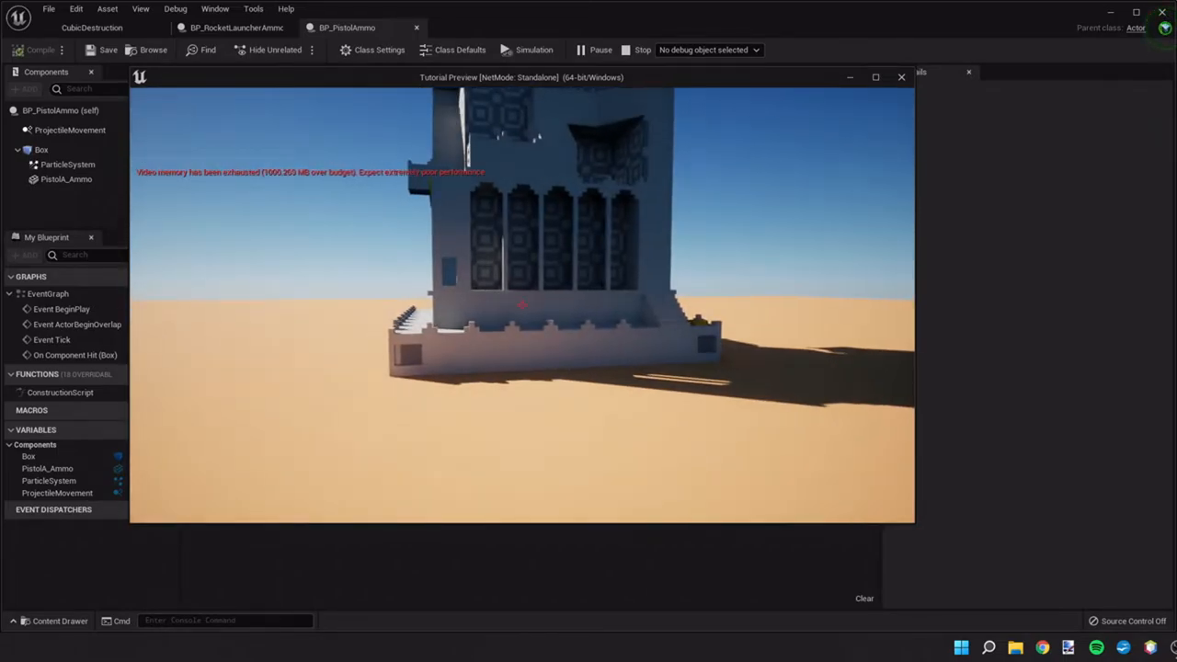
{"action": "key", "text": "w"}
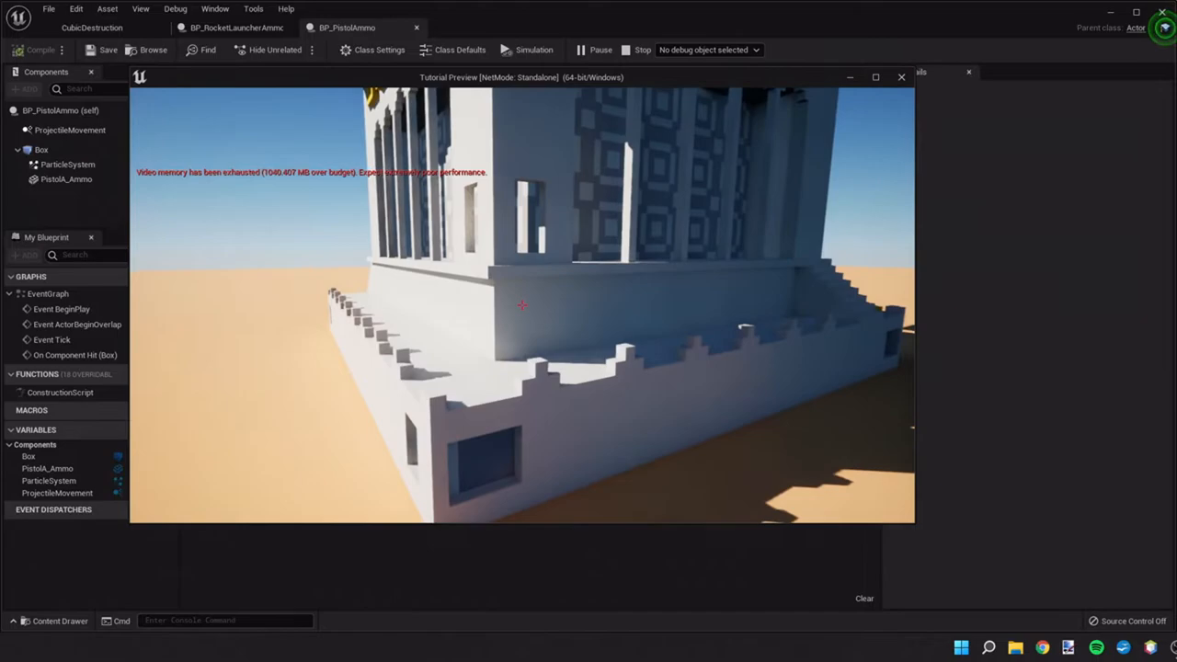
{"action": "key", "text": "w"}
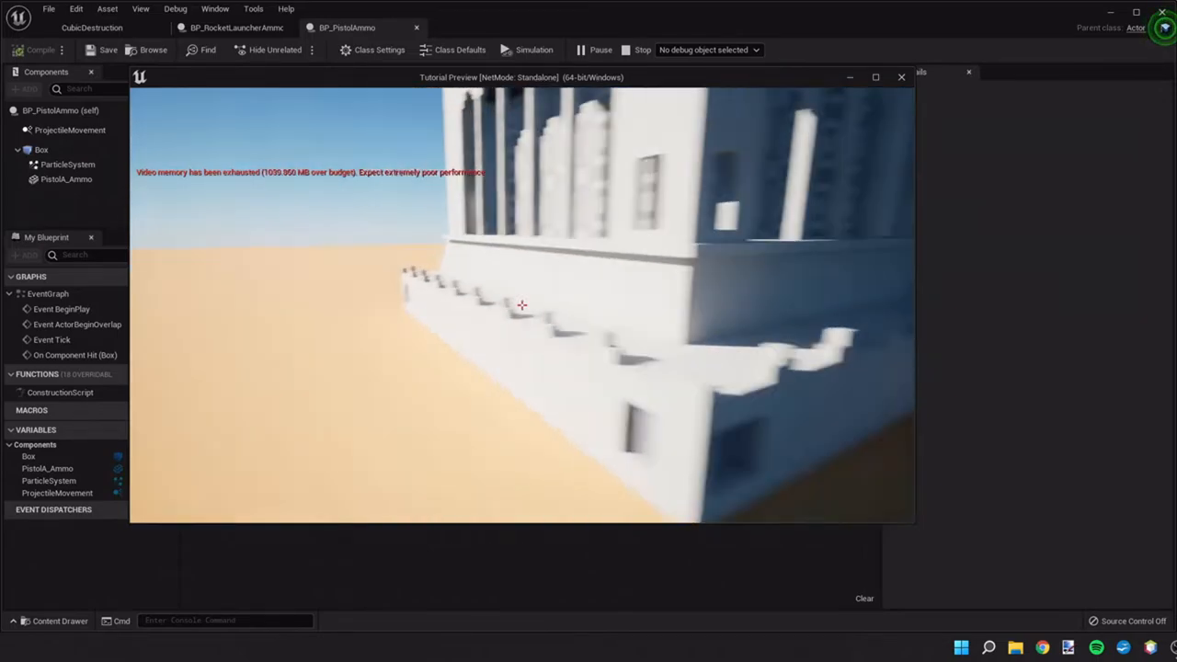
{"action": "key", "text": "w"}
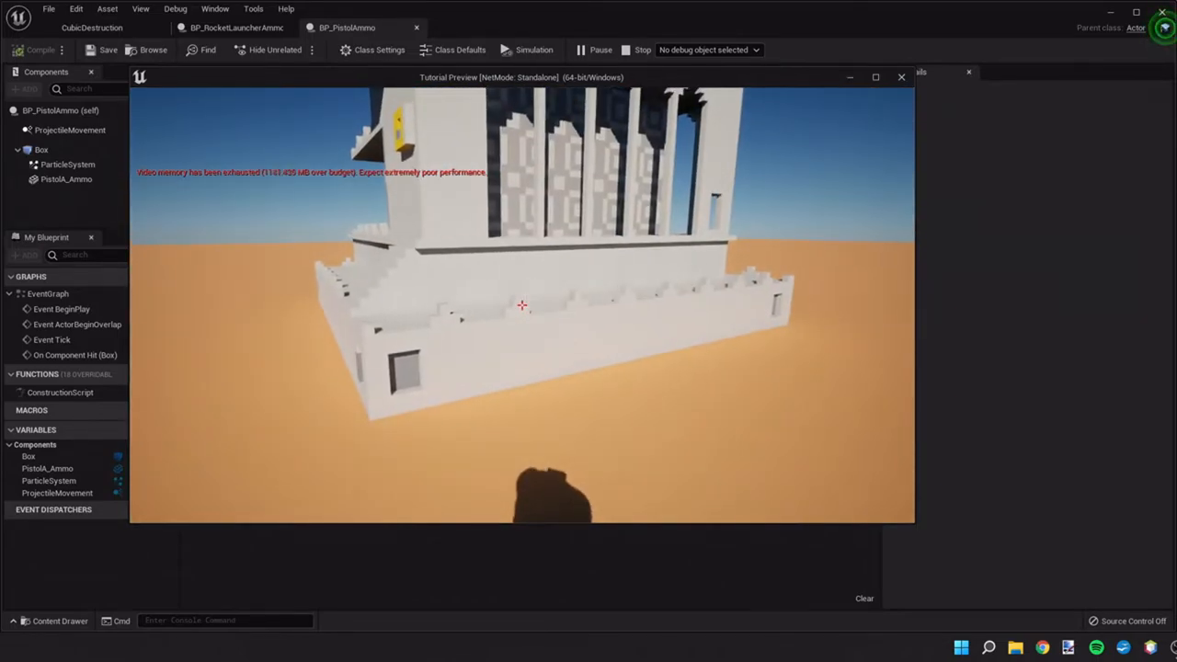
{"action": "key", "text": "w"}
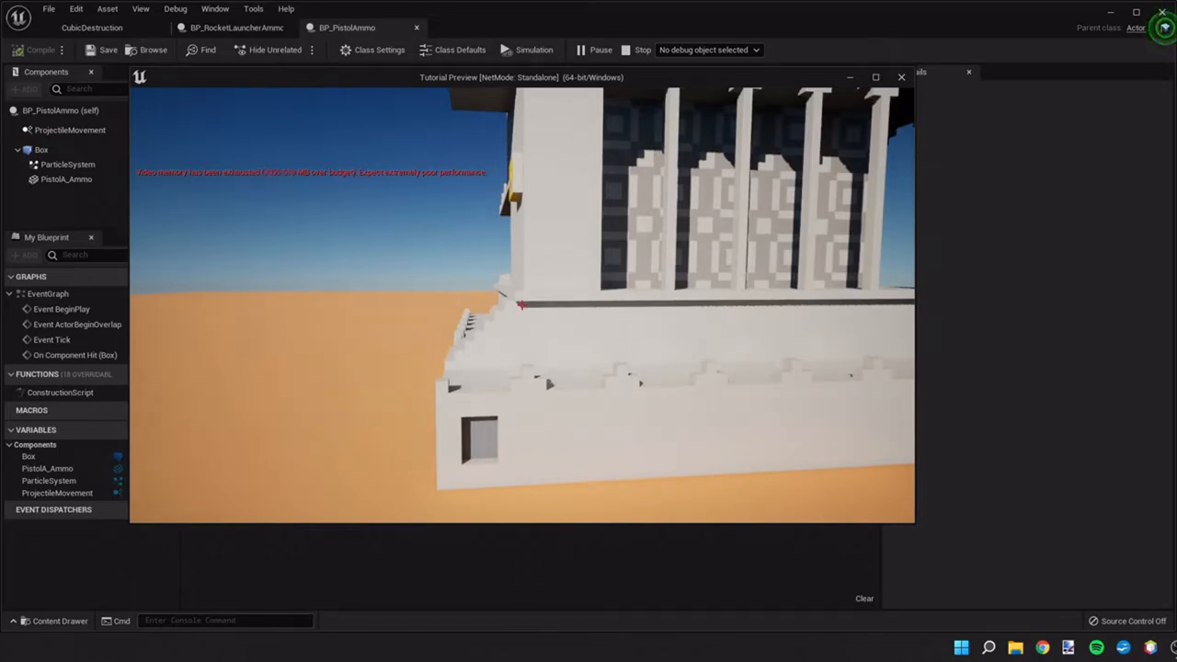
{"action": "key", "text": "w"}
{"action": "key", "text": "s"}
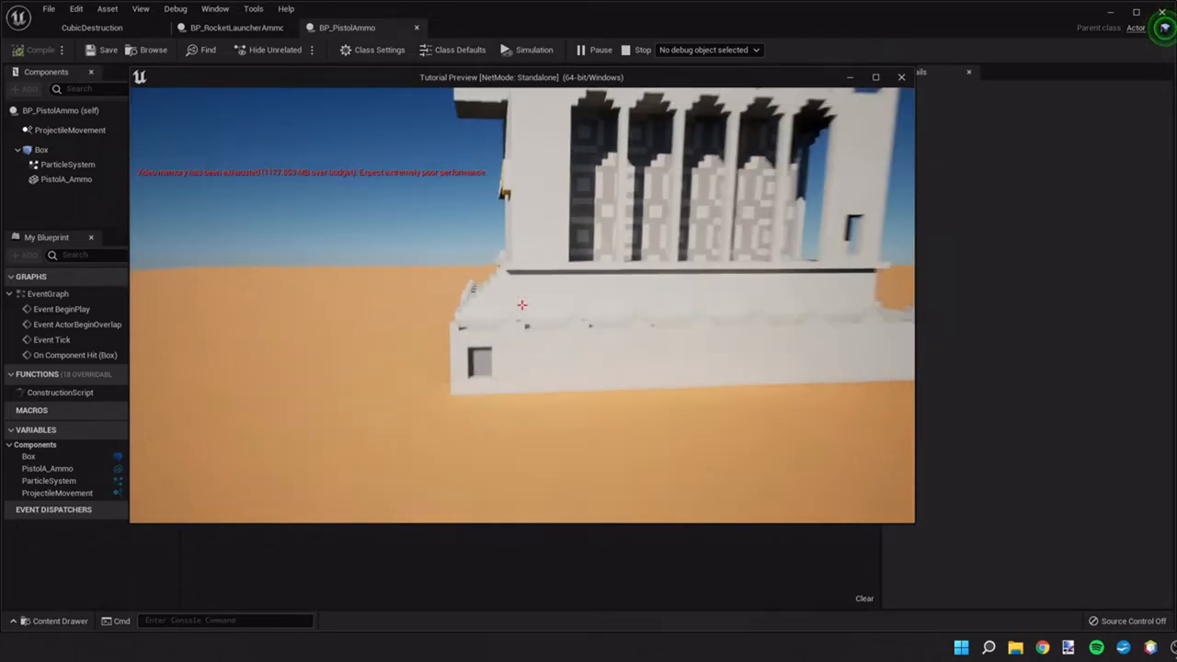
{"action": "key", "text": "w"}
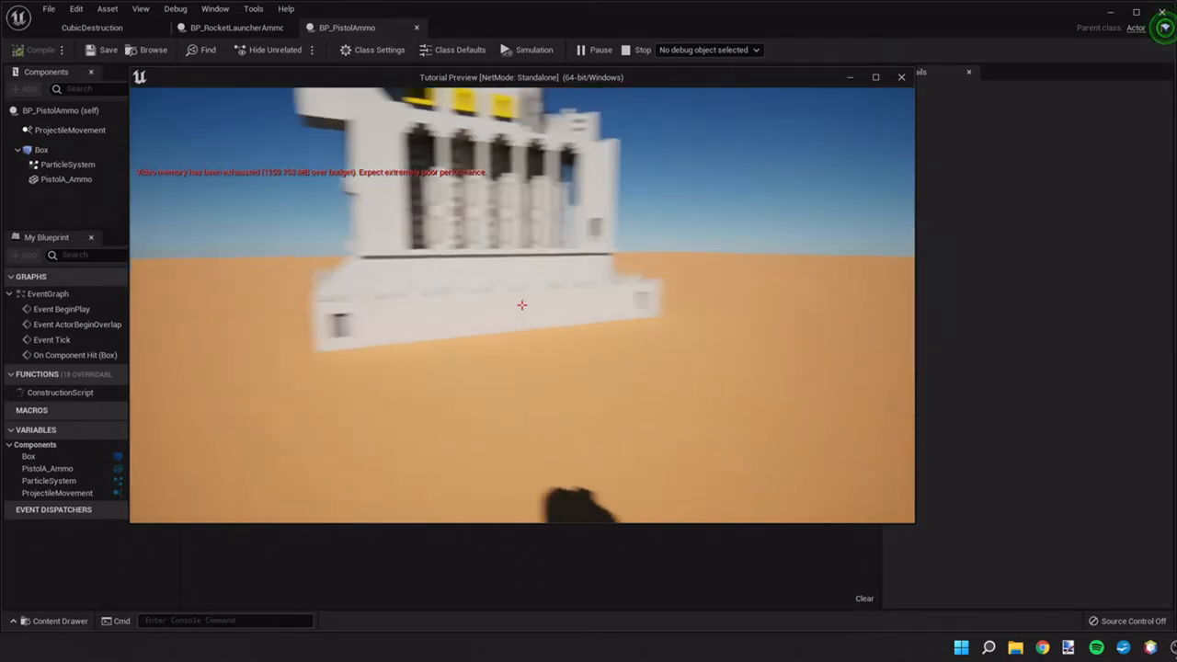
{"action": "key", "text": "s"}
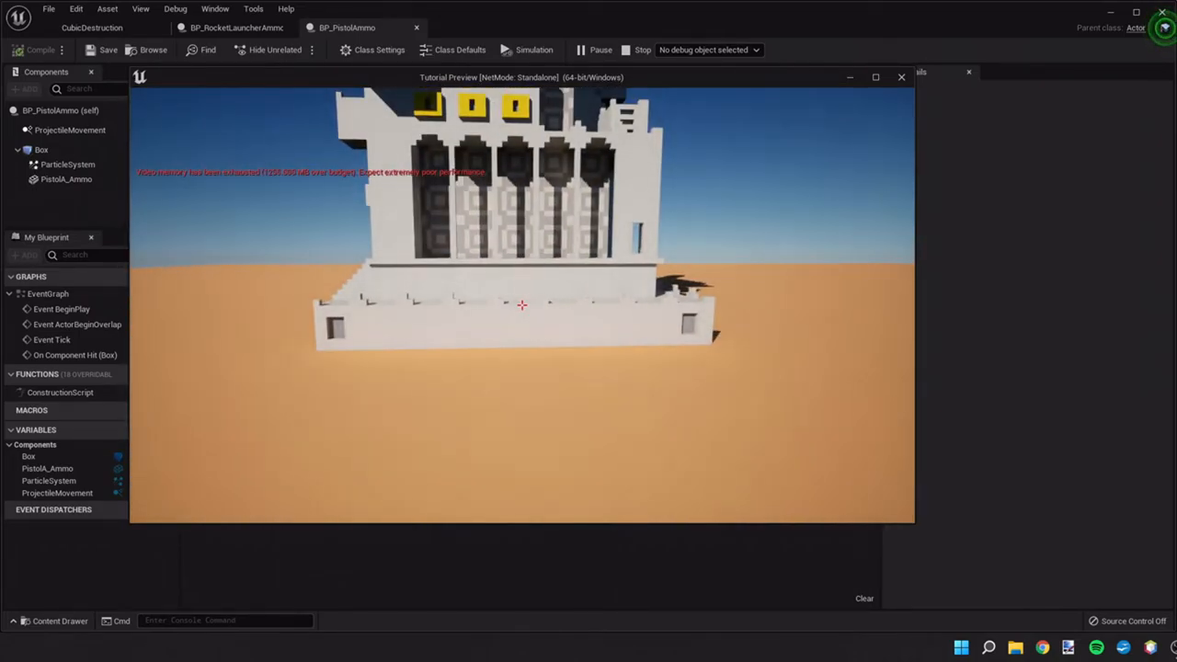
{"action": "key", "text": "w"}
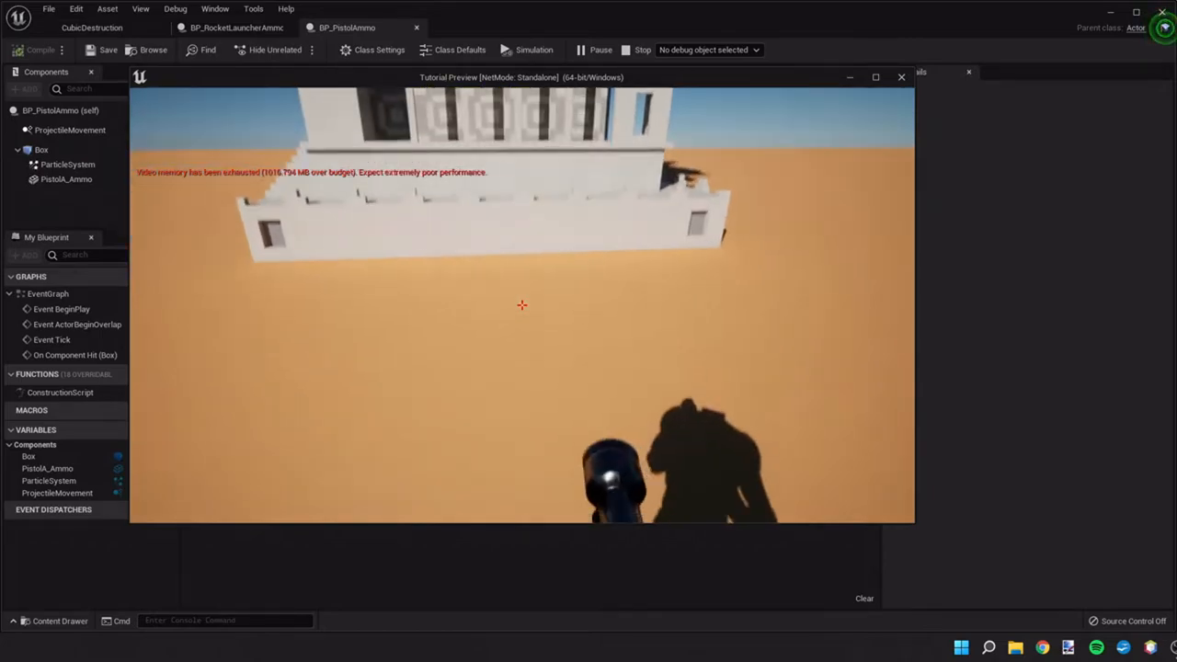
Fire a volley of rockets at the building's side and base, then back away and look around.
{"action": "left_click", "coordinate": [523, 305]}
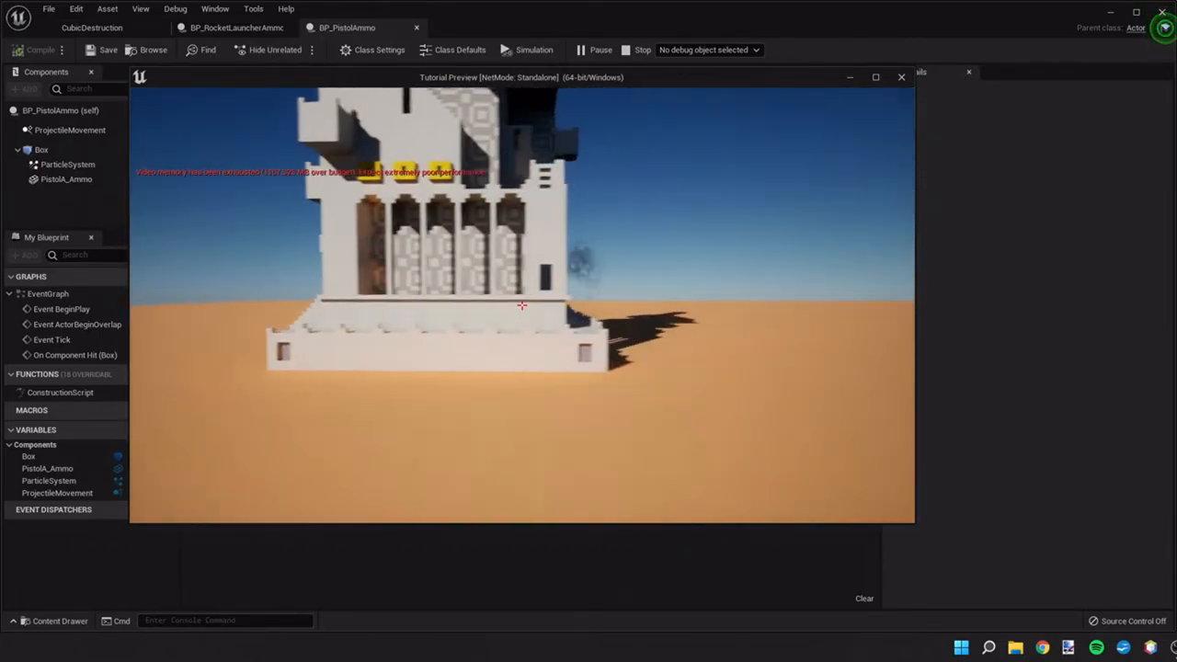
{"action": "left_click", "coordinate": [522, 306]}
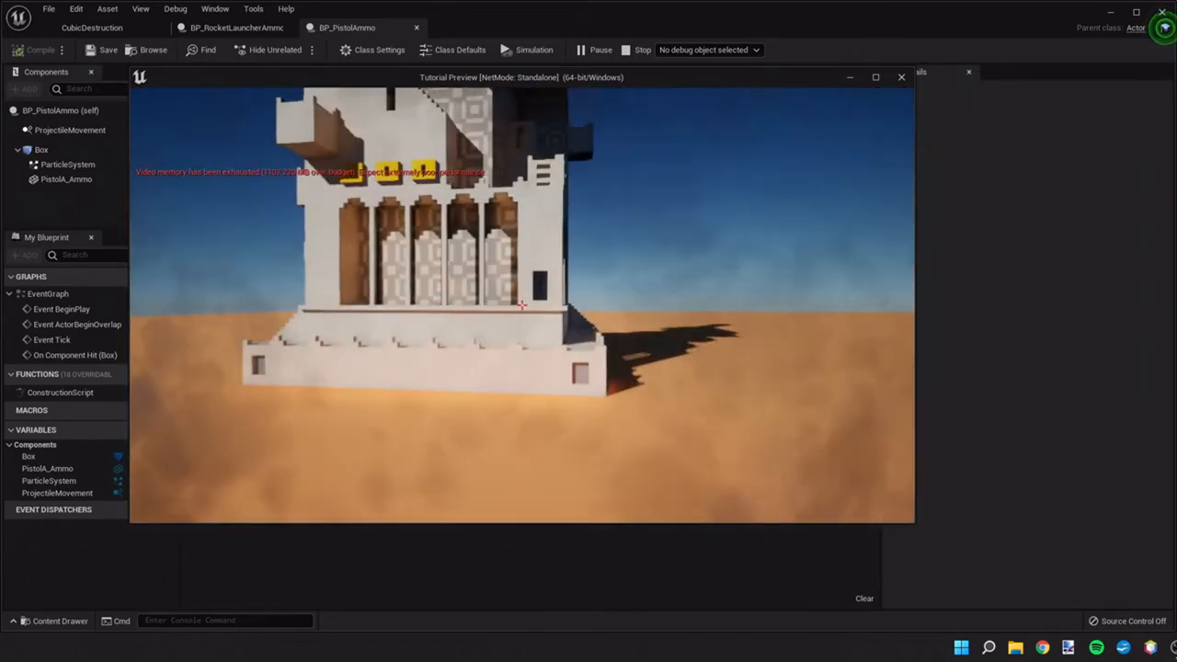
{"action": "left_click", "coordinate": [522, 306]}
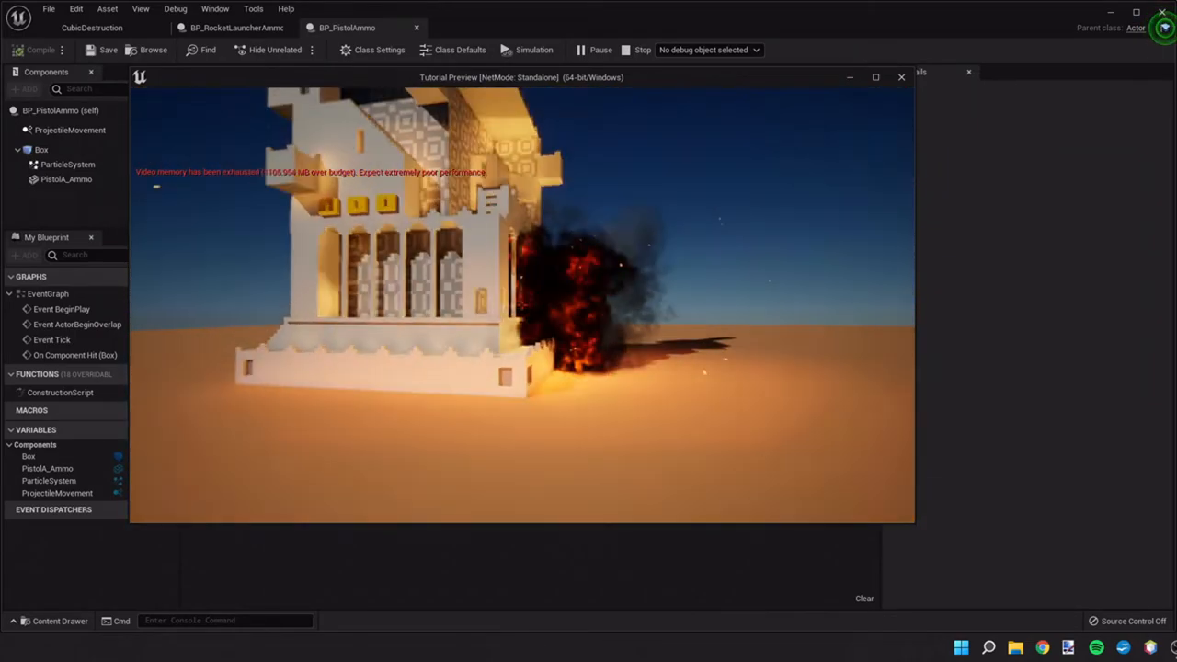
{"action": "left_click", "coordinate": [522, 305]}
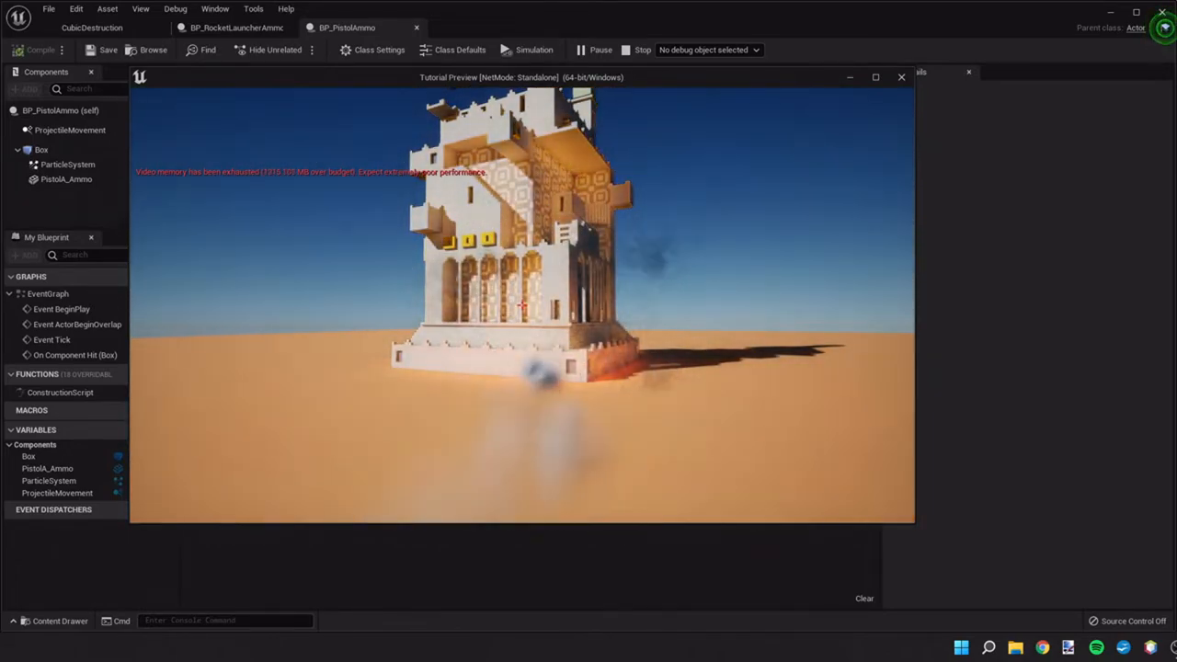
{"action": "left_click", "coordinate": [522, 306]}
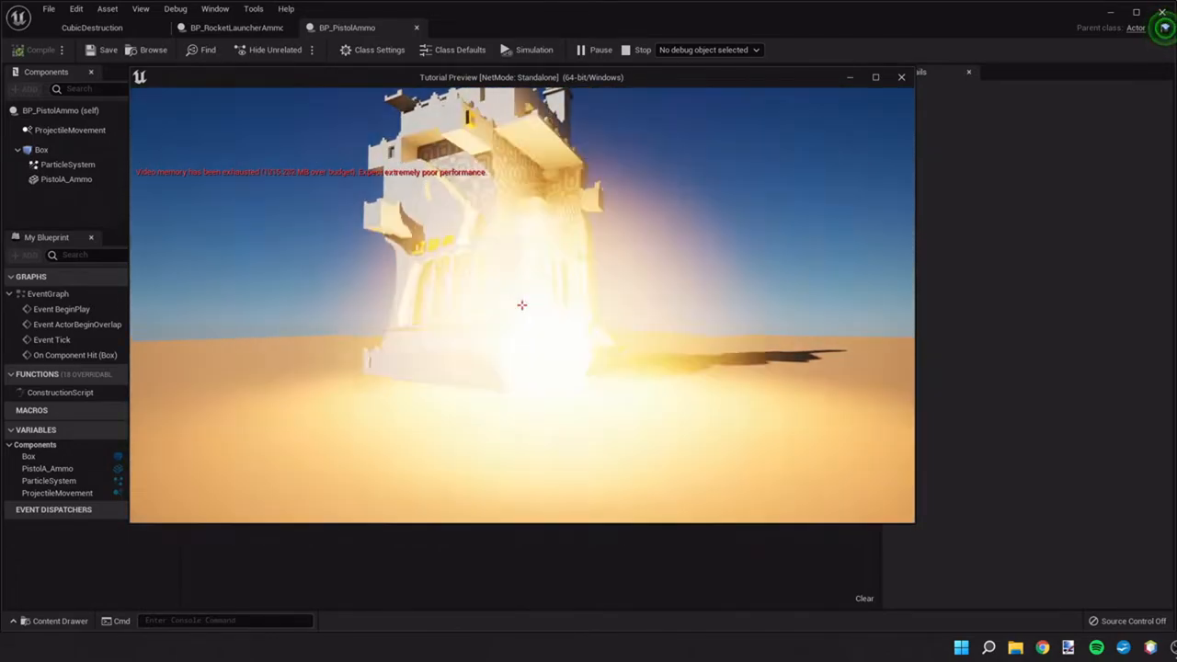
{"action": "key", "text": "s"}
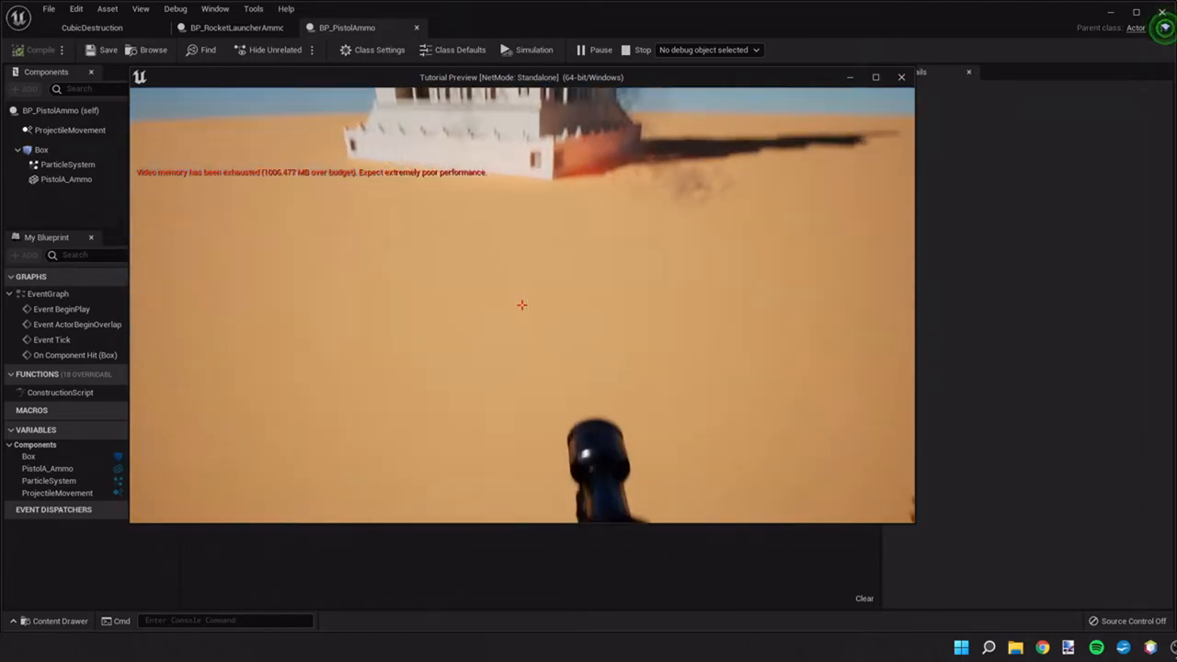
{"action": "key", "text": "s"}
{"action": "key", "text": "s"}
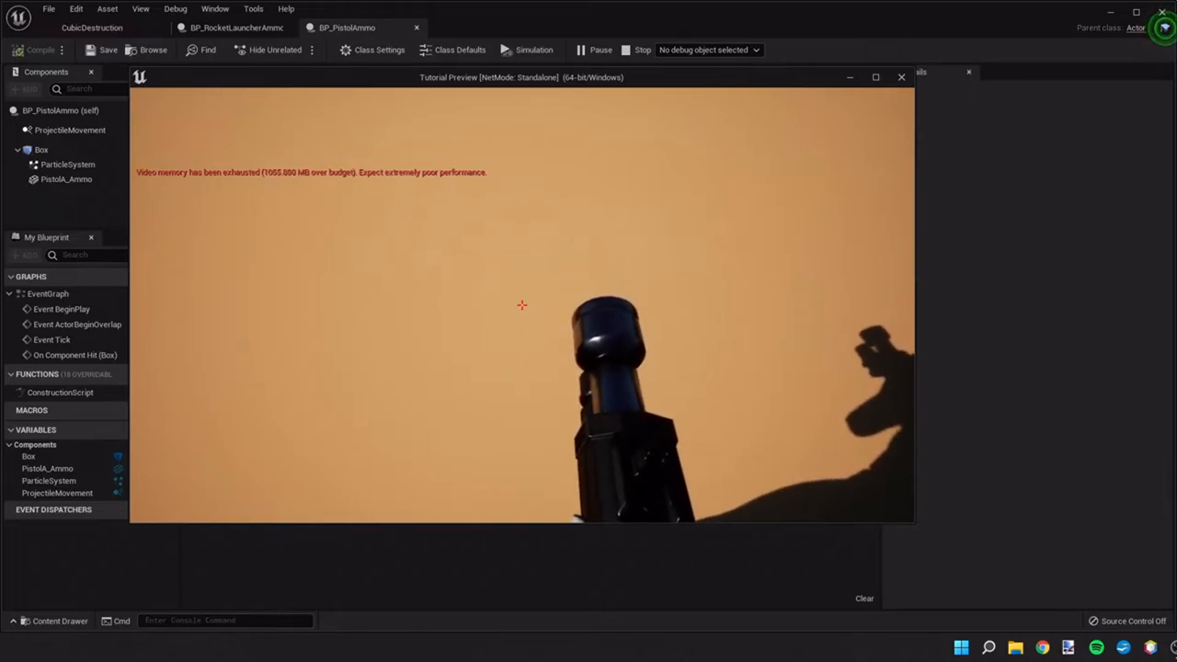
{"action": "left_click_drag", "start_coordinate": [523, 367], "coordinate": [523, 230]}
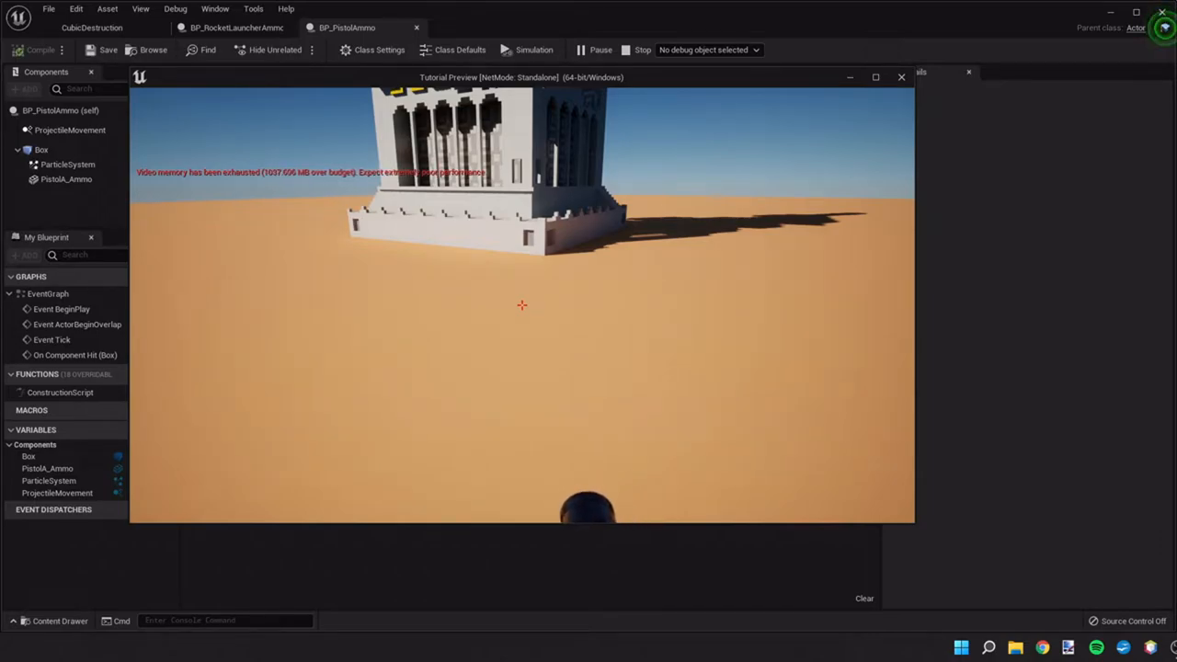
Circle the building firing more rockets at it and into the open desert.
{"action": "key", "text": "w"}
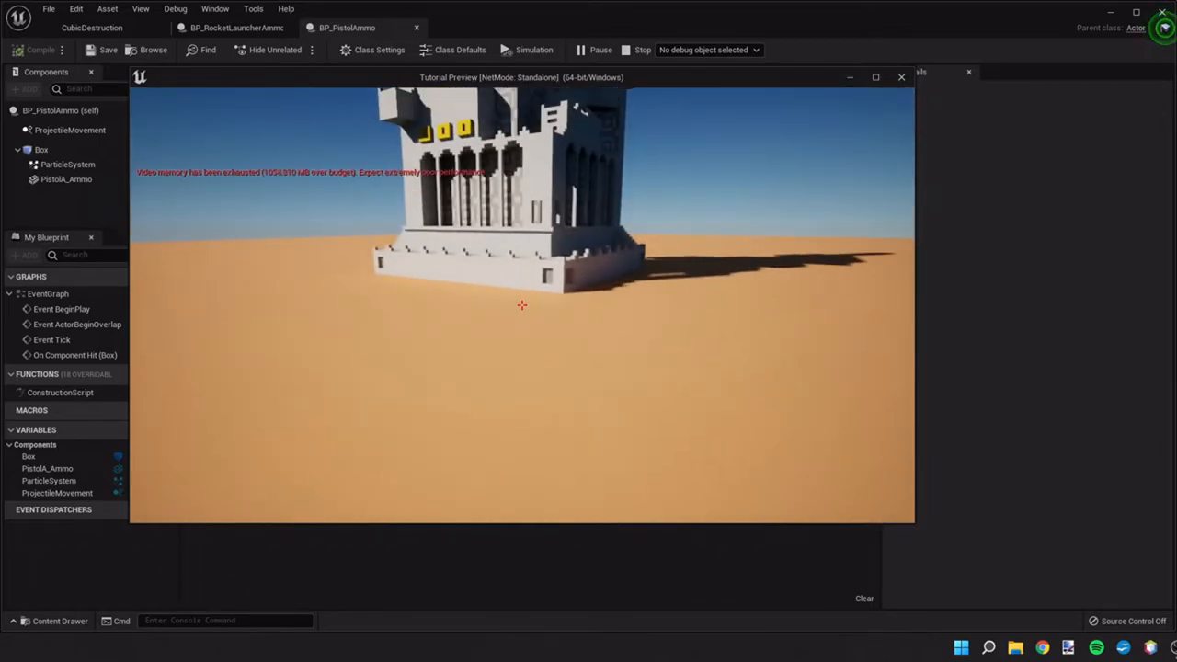
{"action": "left_click", "coordinate": [522, 306]}
{"action": "key", "text": "s"}
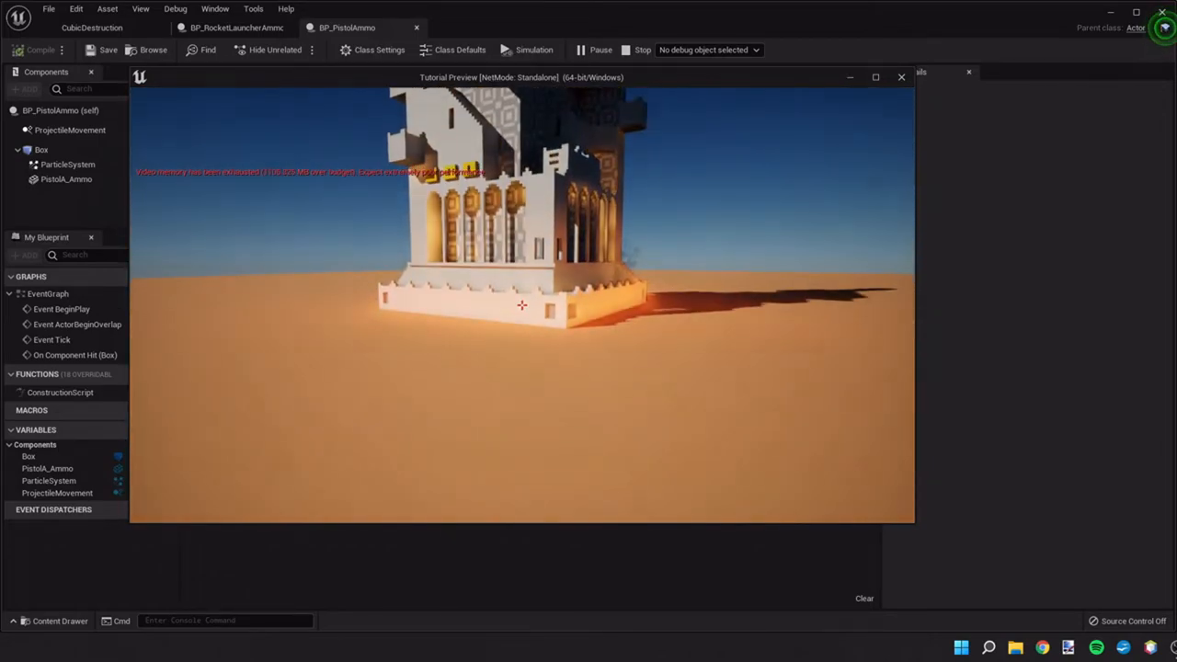
{"action": "left_click", "coordinate": [523, 305]}
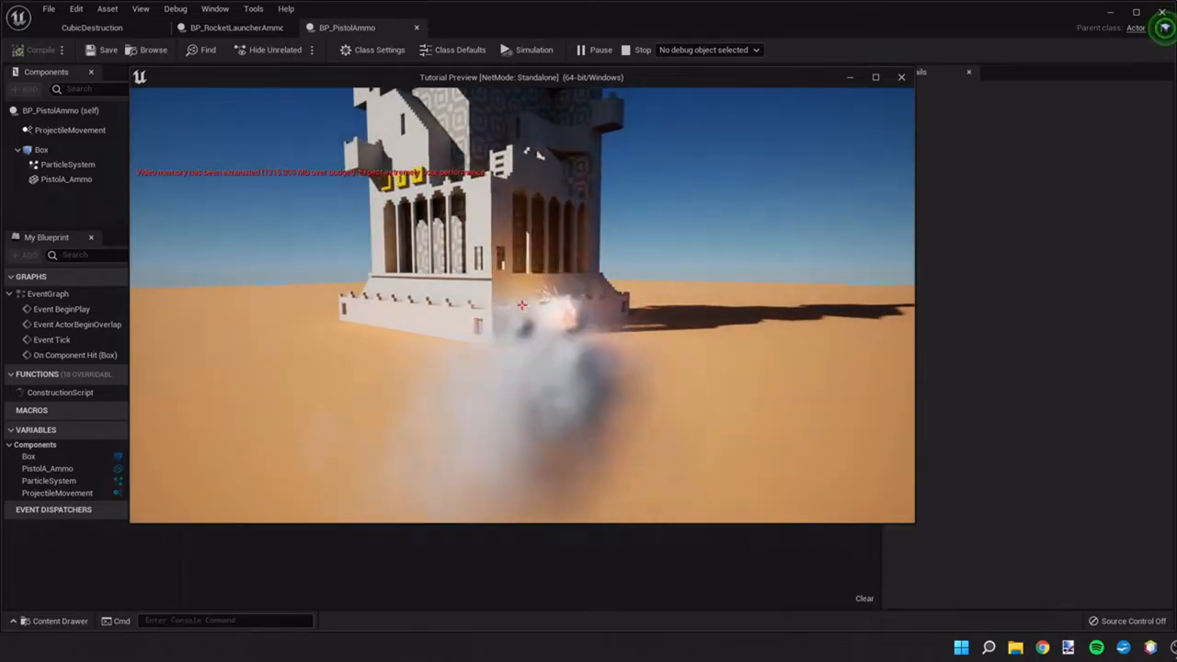
{"action": "key", "text": "w"}
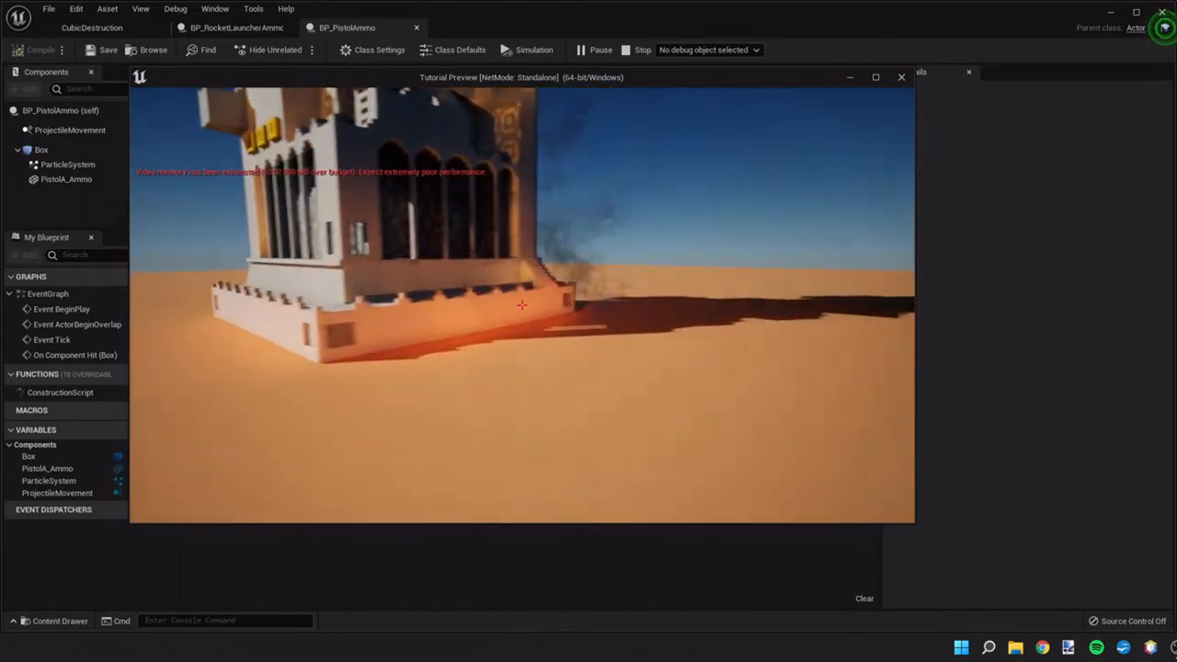
{"action": "left_click", "coordinate": [523, 305]}
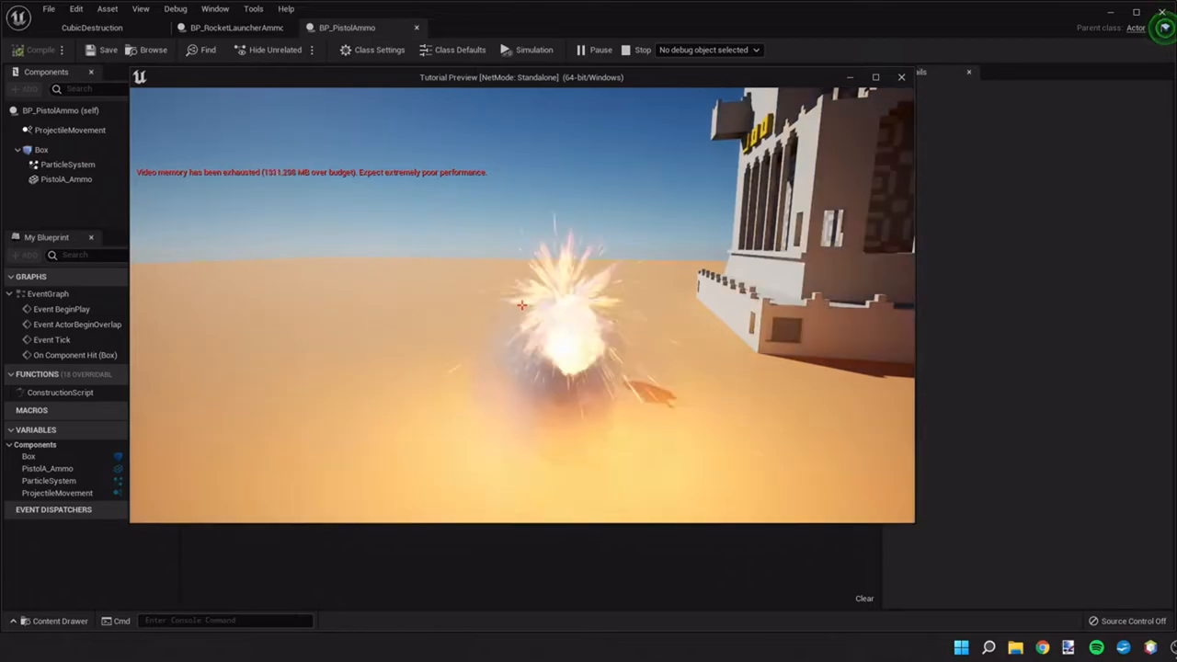
{"action": "left_click_drag", "start_coordinate": [522, 306], "coordinate": [522, 305]}
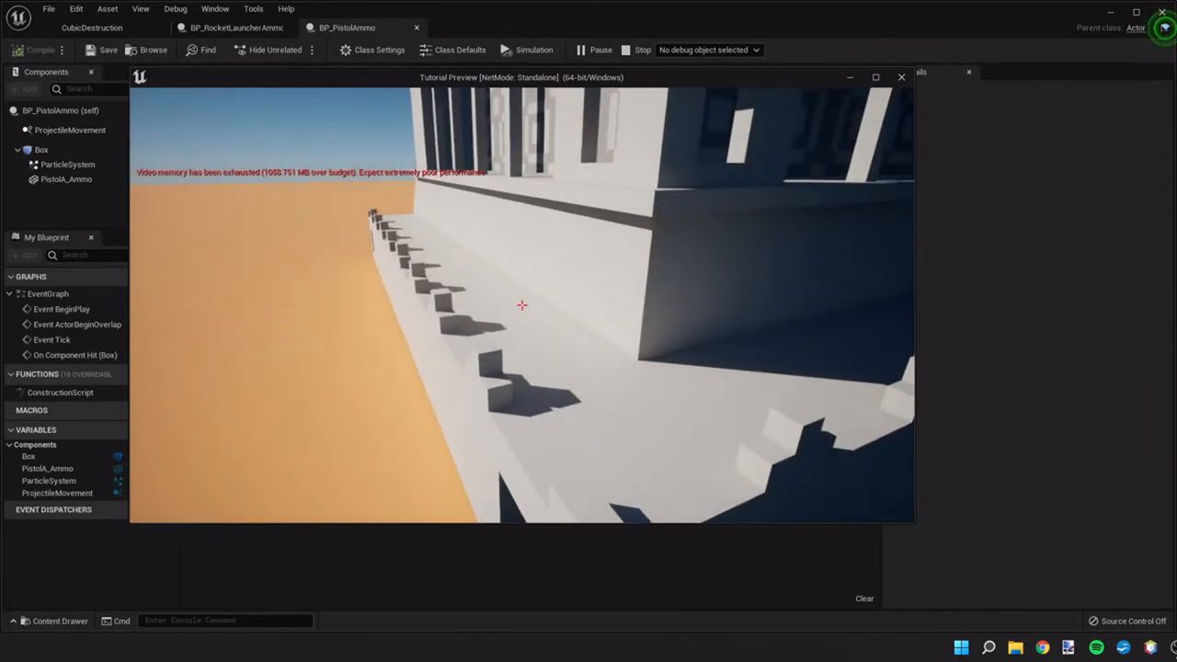
Step back from the building and reposition beside it in play mode.
{"action": "key", "text": "s"}
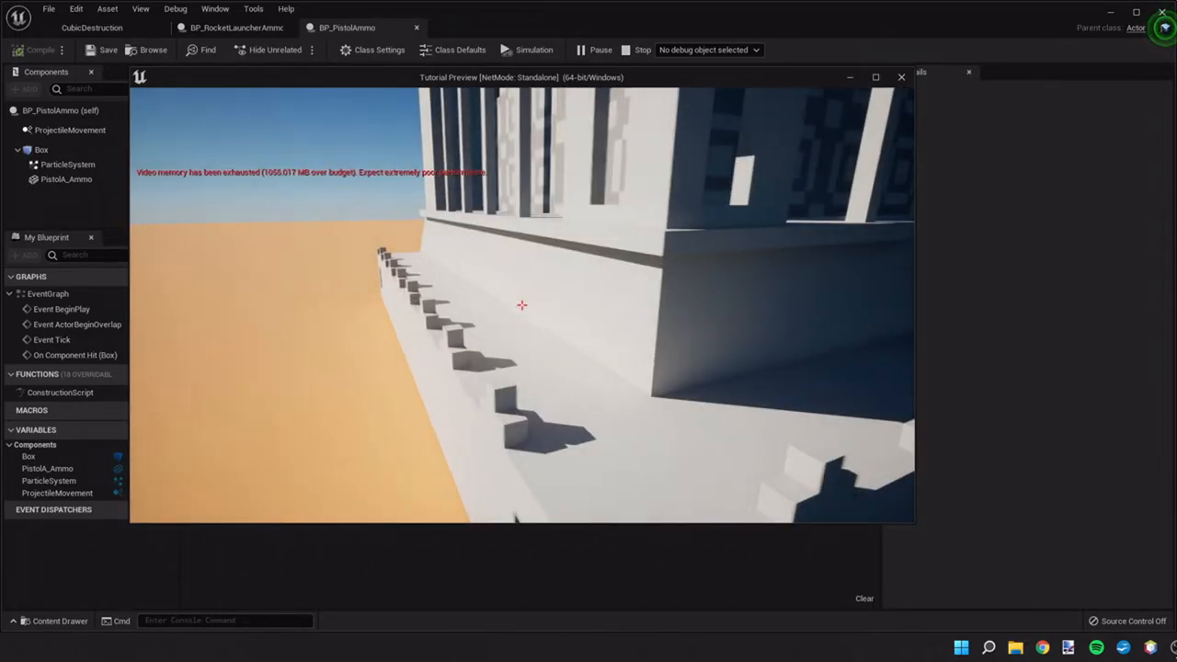
{"action": "key", "text": "s"}
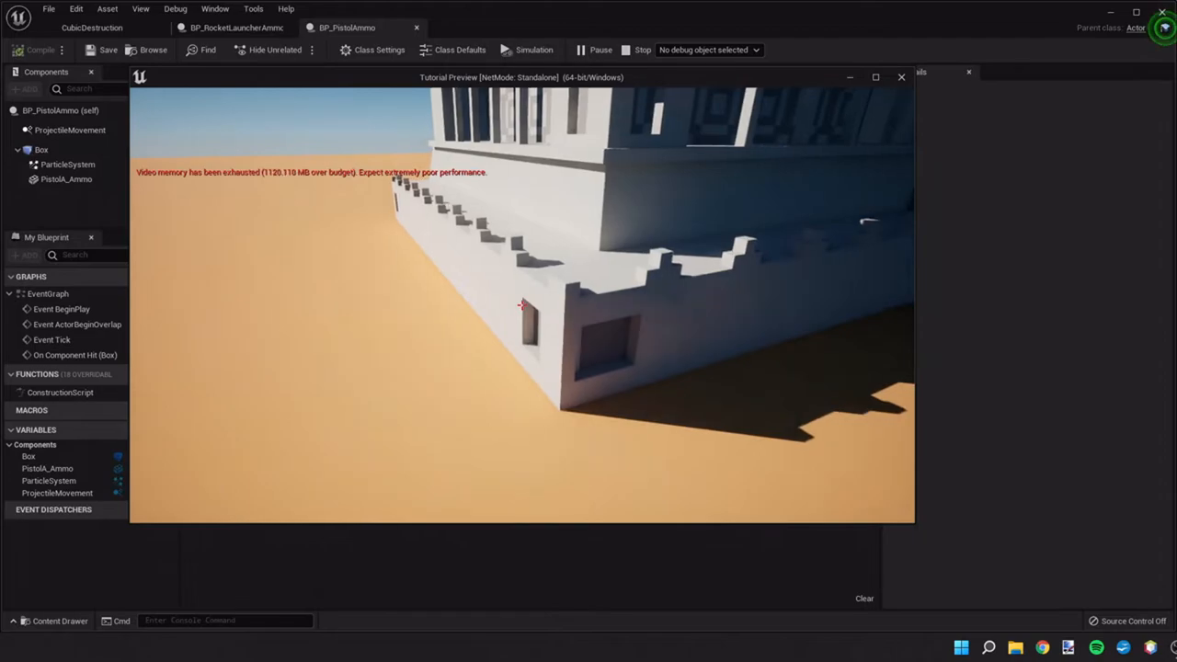
{"action": "key", "text": "s"}
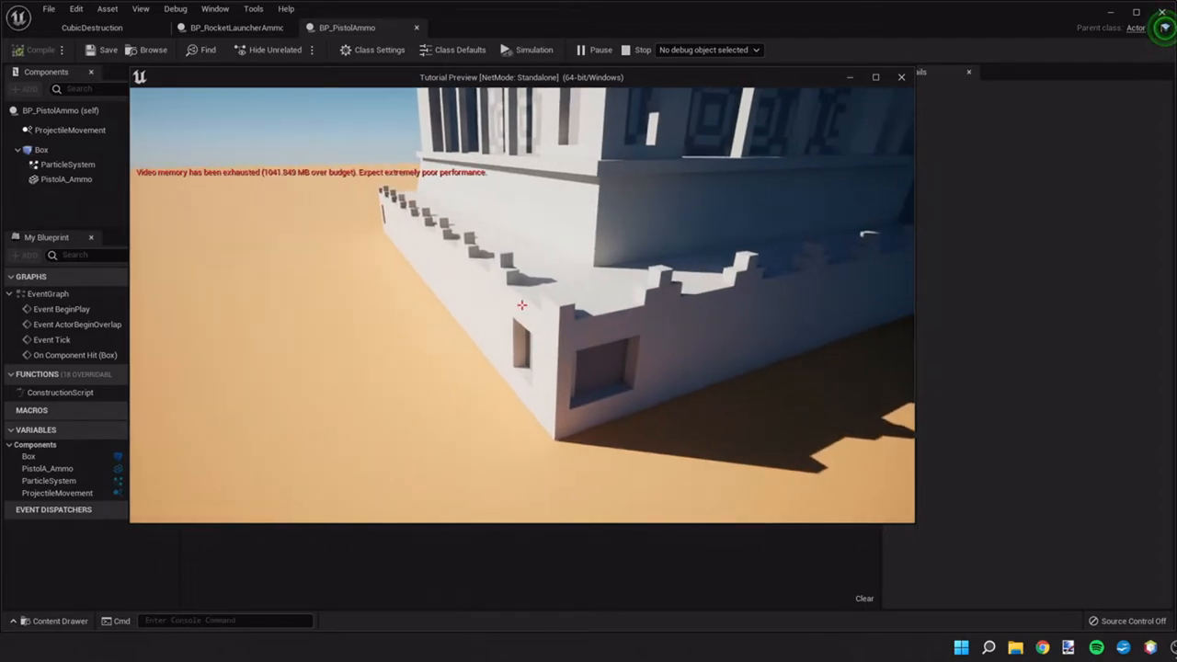
{"action": "key", "text": "s"}
{"action": "key", "text": "s"}
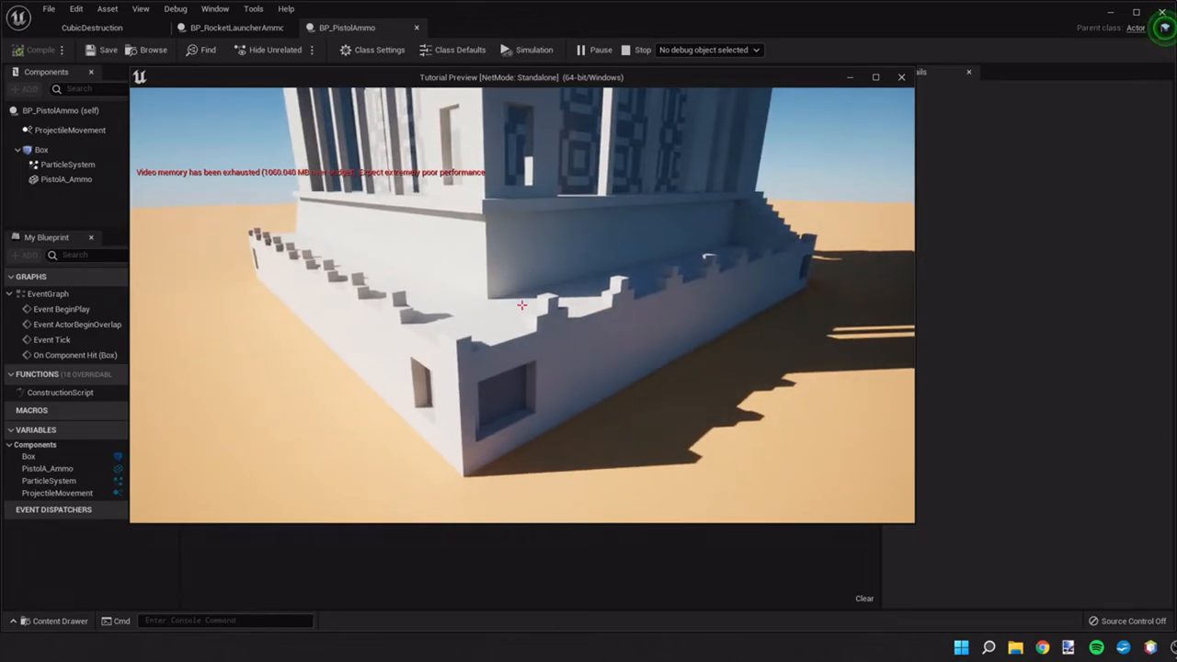
{"action": "key", "text": "a"}
{"action": "key", "text": "w"}
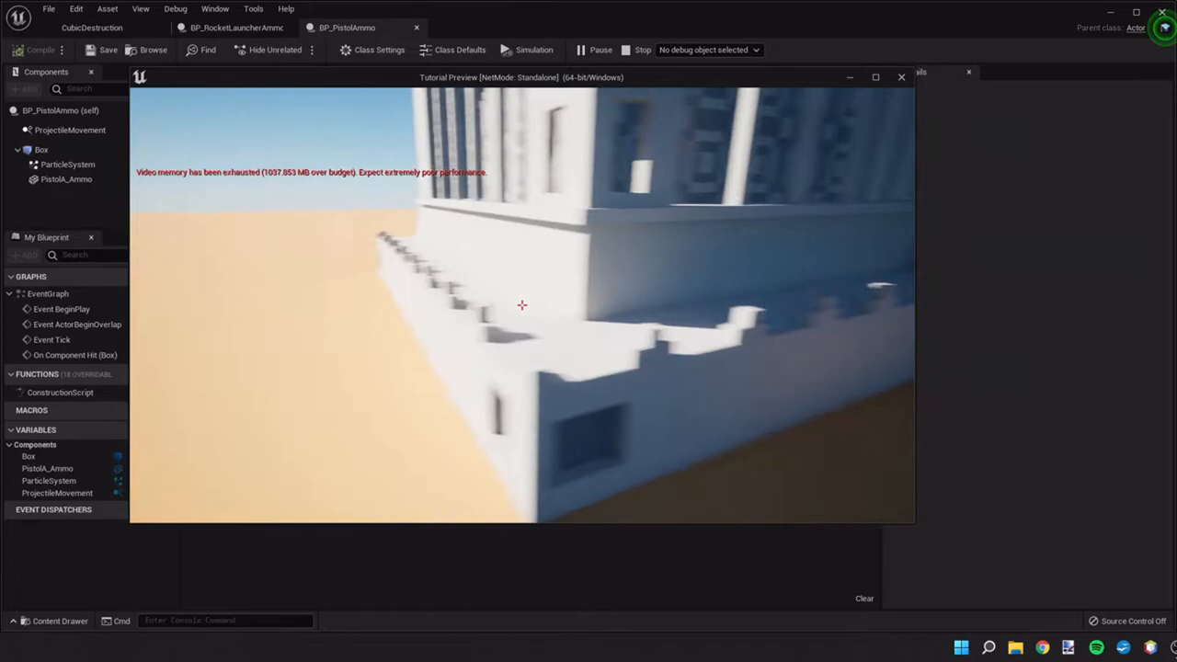
Stop playing and add a Play Sound at Location node after Spawn Emitter in the pistol ammo graph.
{"action": "key", "text": "Escape"}
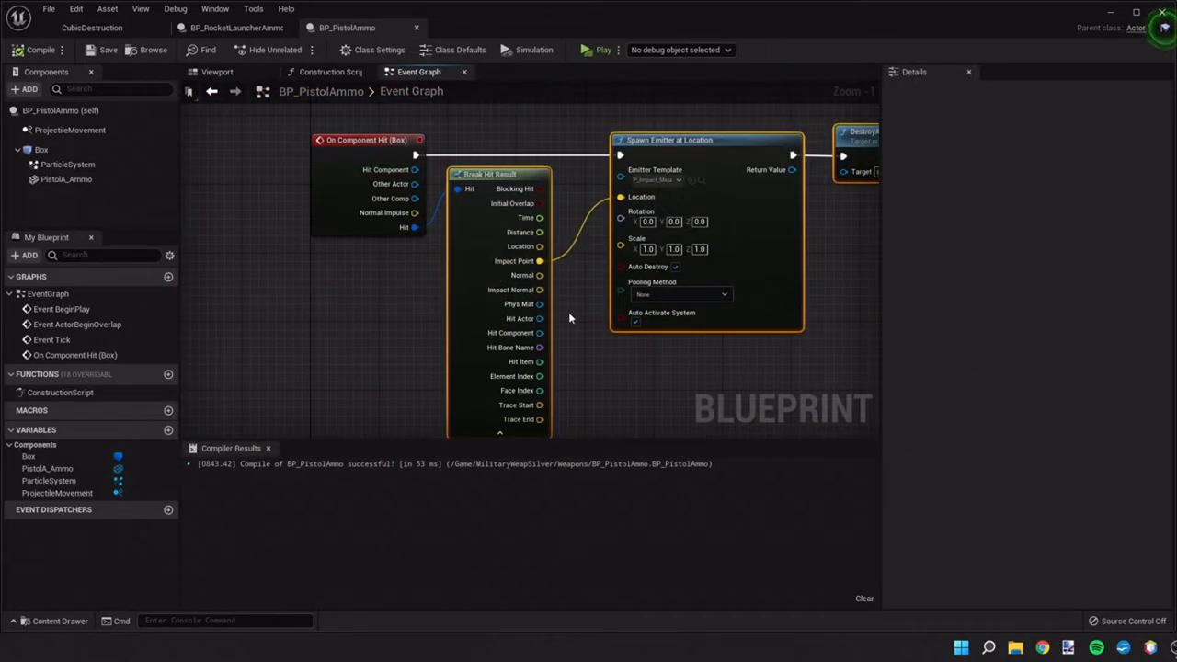
{"action": "right_click_drag", "start_coordinate": [569, 312], "coordinate": [269, 355]}
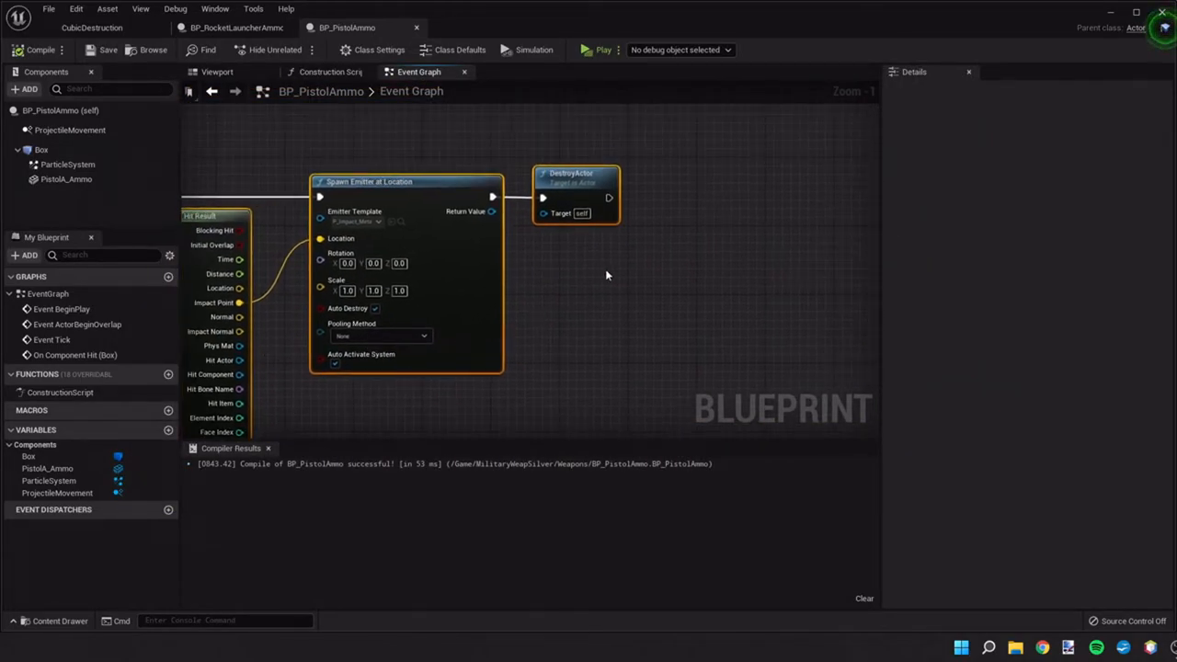
{"action": "mouse_move", "coordinate": [533, 312]}
{"action": "right_mouse_down"}
{"action": "mouse_move", "coordinate": [779, 274]}
{"action": "mouse_move", "coordinate": [590, 271]}
{"action": "right_mouse_up"}
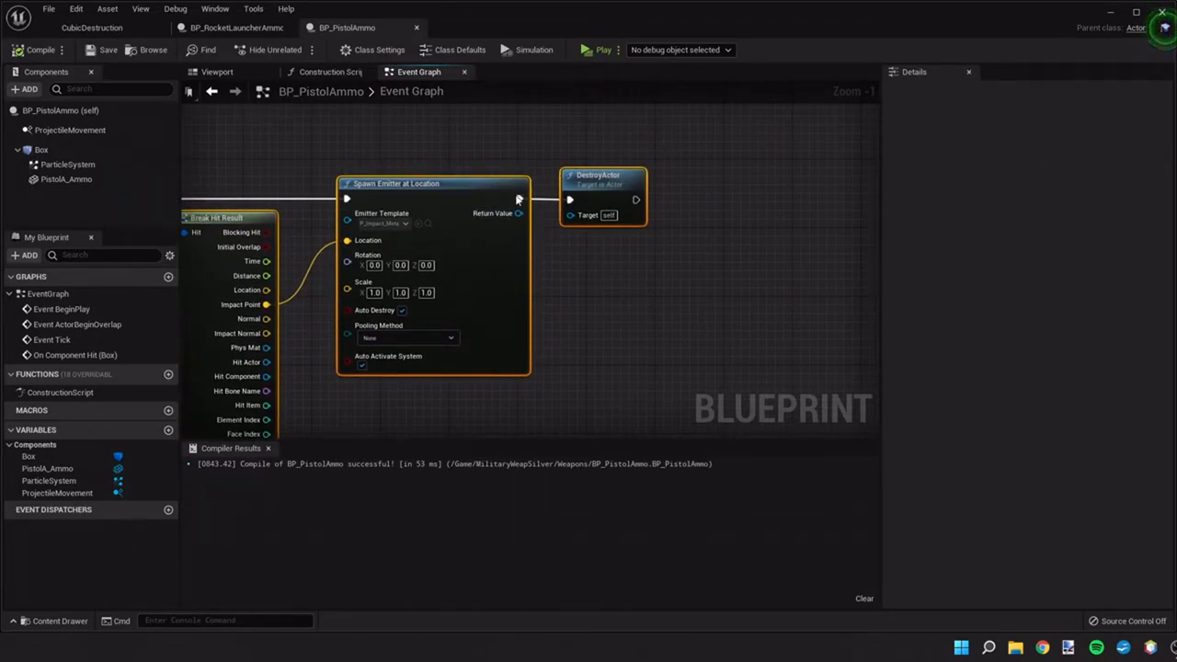
{"action": "left_click_drag", "start_coordinate": [517, 198], "coordinate": [570, 129]}
{"action": "type", "text": "p"}
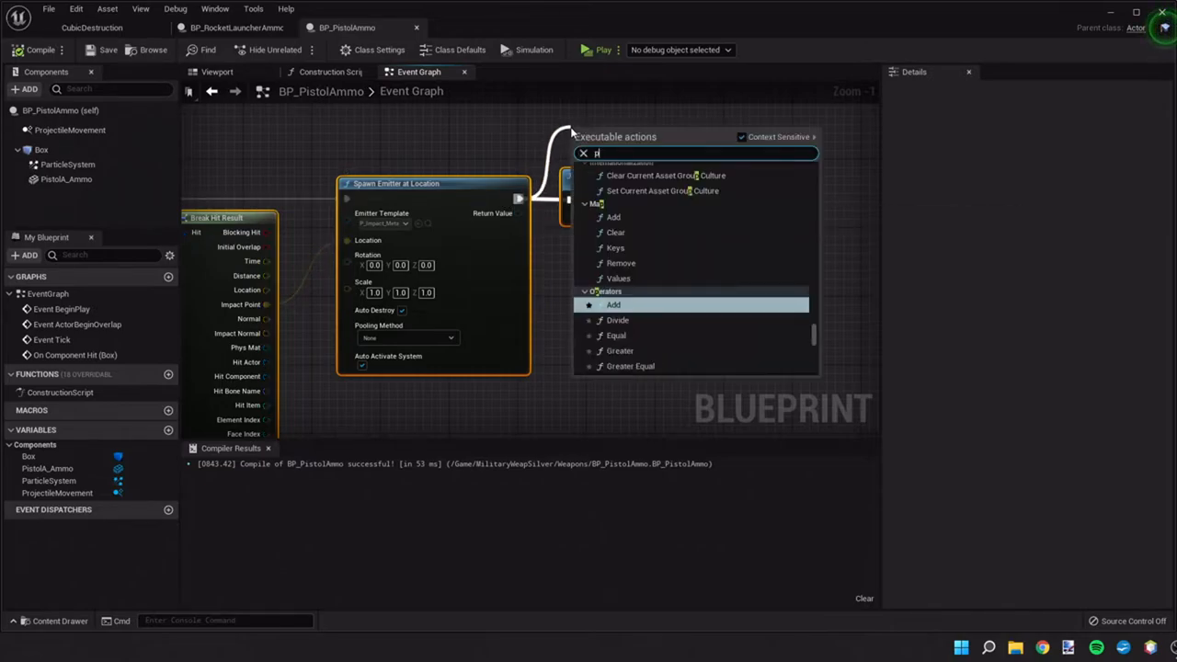
{"action": "type", "text": "laysou"}
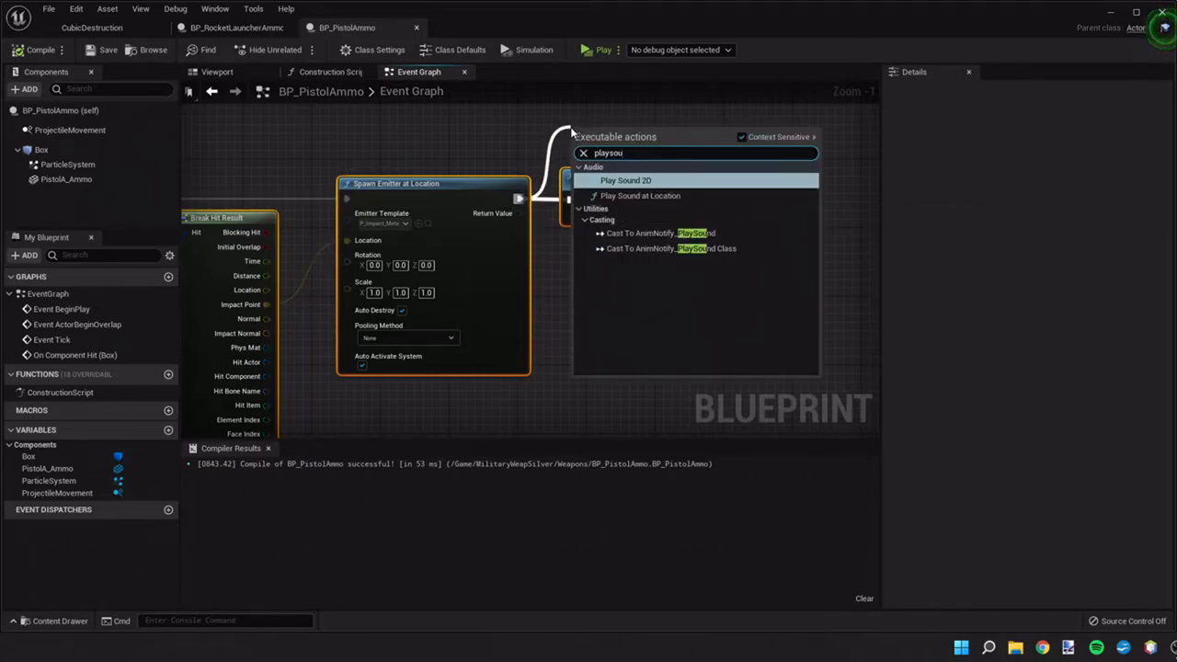
{"action": "left_click", "coordinate": [640, 196]}
Arrange the sound node between Spawn Emitter and DestroyActor.
{"action": "right_click_drag", "start_coordinate": [718, 277], "coordinate": [686, 291]}
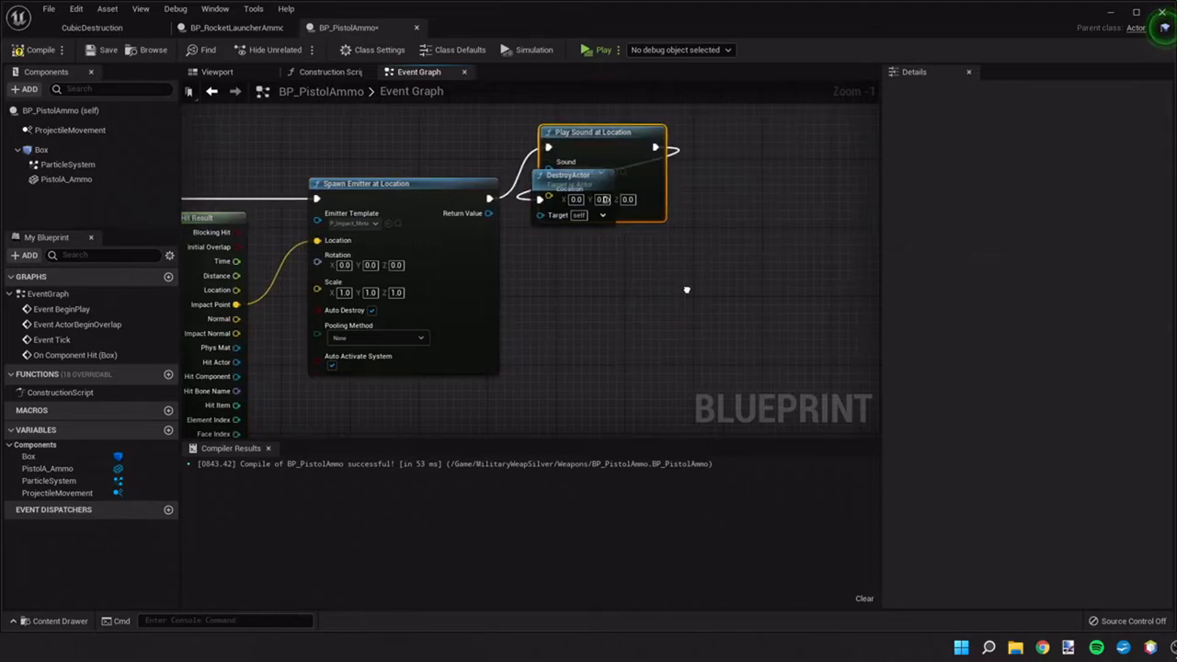
{"action": "left_click_drag", "start_coordinate": [581, 183], "coordinate": [685, 200]}
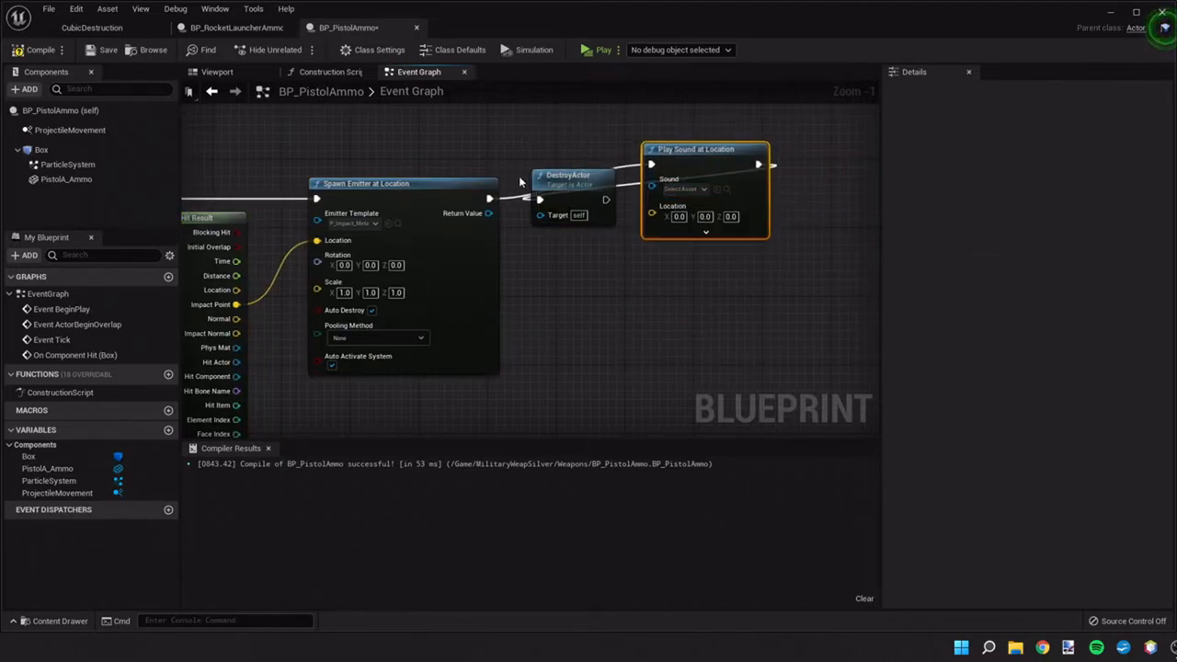
{"action": "left_click_drag", "start_coordinate": [559, 180], "coordinate": [807, 193]}
{"action": "mouse_move", "coordinate": [704, 150]}
{"action": "left_mouse_down"}
{"action": "mouse_move", "coordinate": [648, 195]}
{"action": "mouse_move", "coordinate": [777, 204]}
{"action": "mouse_move", "coordinate": [734, 175]}
{"action": "left_mouse_up"}
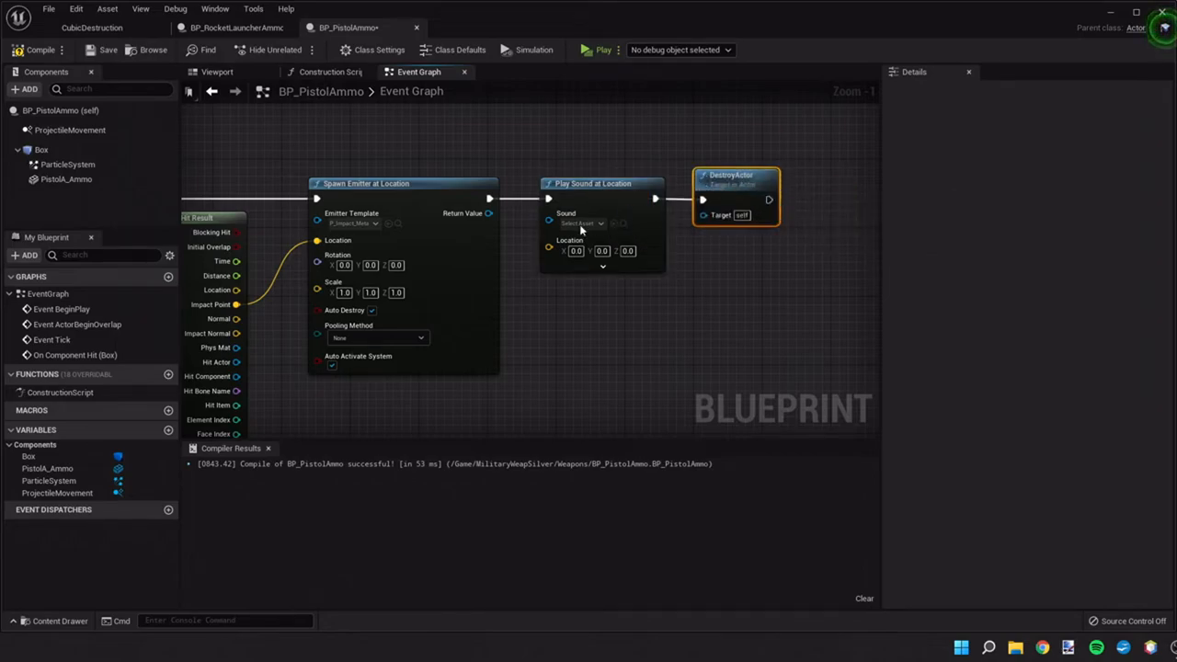
Choose a Rifle_Impact sound asset for the Play Sound at Location node.
{"action": "left_click", "coordinate": [586, 224]}
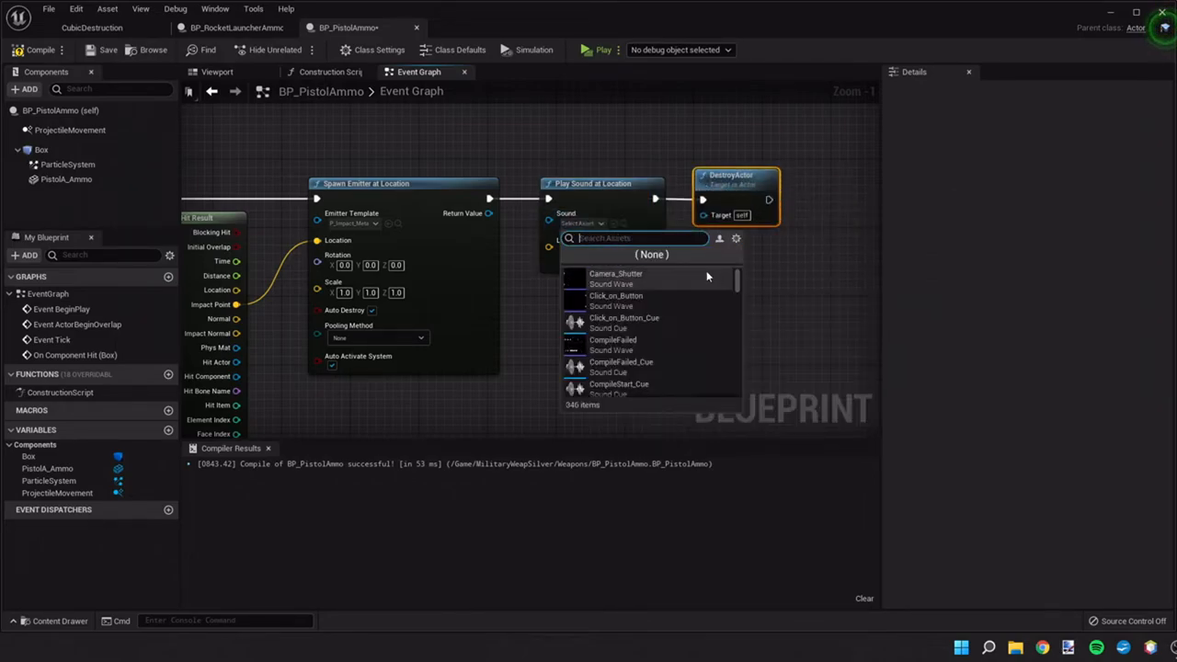
{"action": "type", "text": "met"}
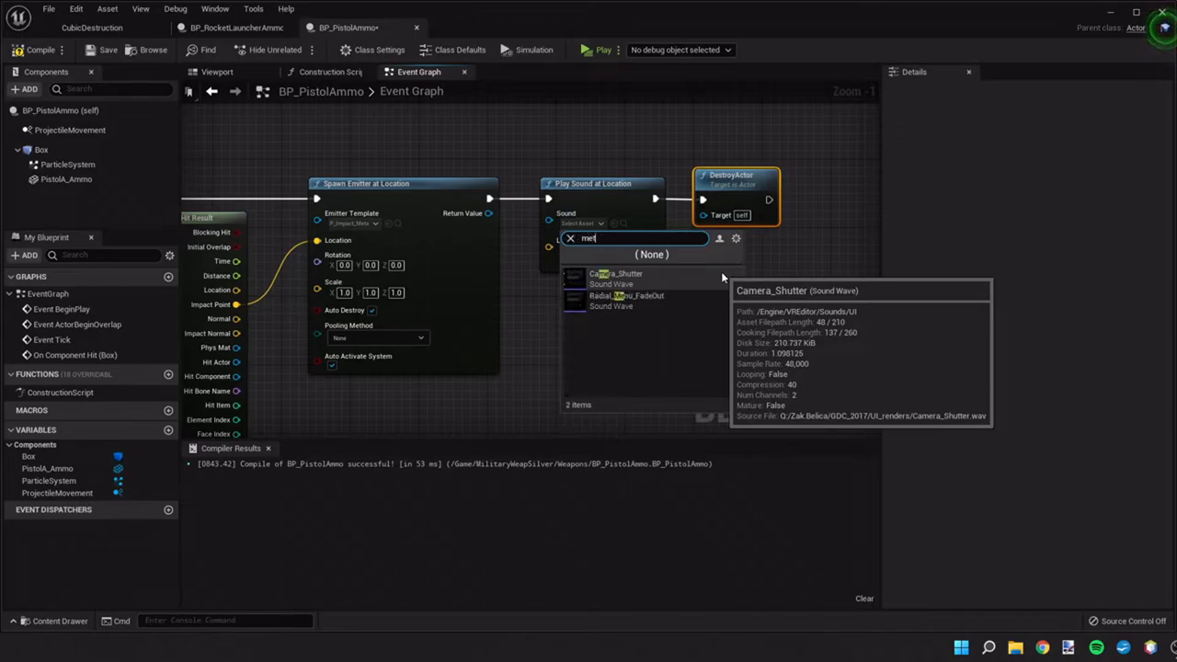
{"action": "key", "text": "BackSpace"}
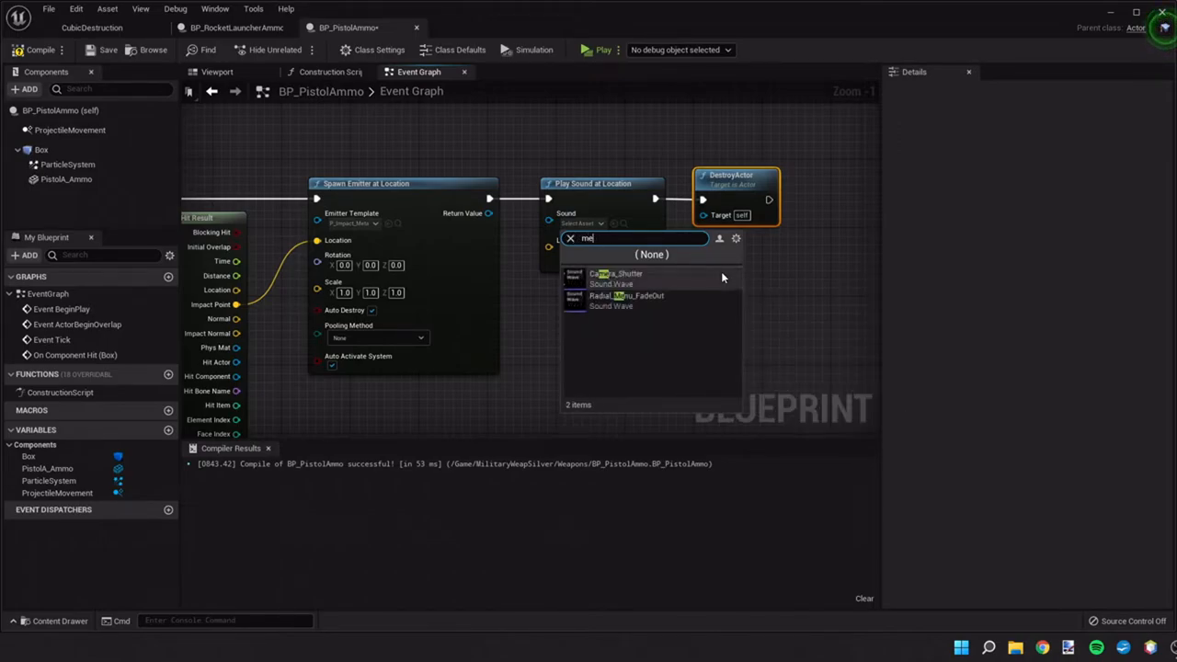
{"action": "key", "text": "BackSpace"}
{"action": "key", "text": "BackSpace"}
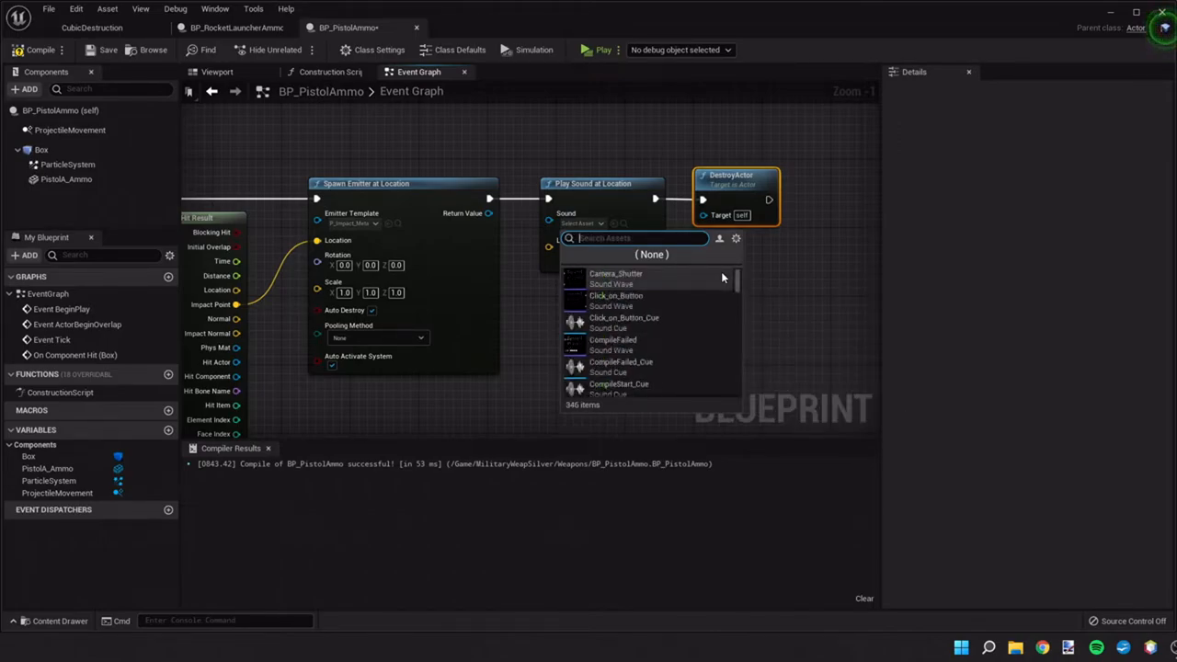
{"action": "type", "text": "imp"}
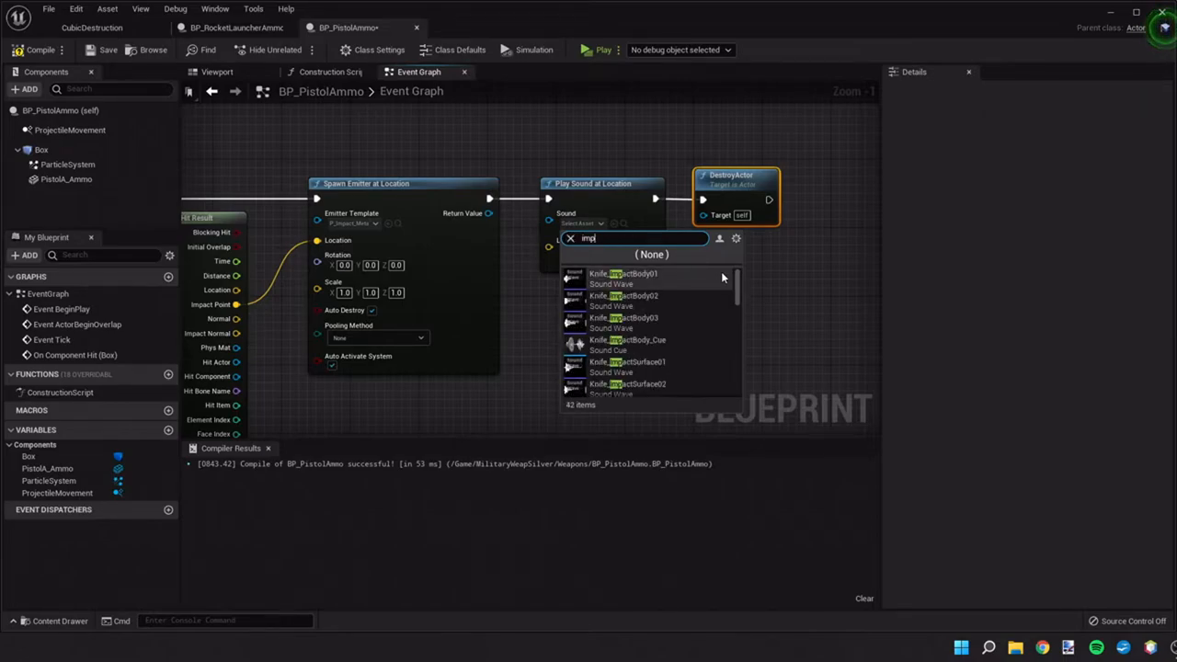
{"action": "scroll", "coordinate": [699, 309], "scroll_direction": "down", "scroll_amount": 3}
{"action": "scroll", "coordinate": [699, 309], "scroll_direction": "down", "scroll_amount": 3}
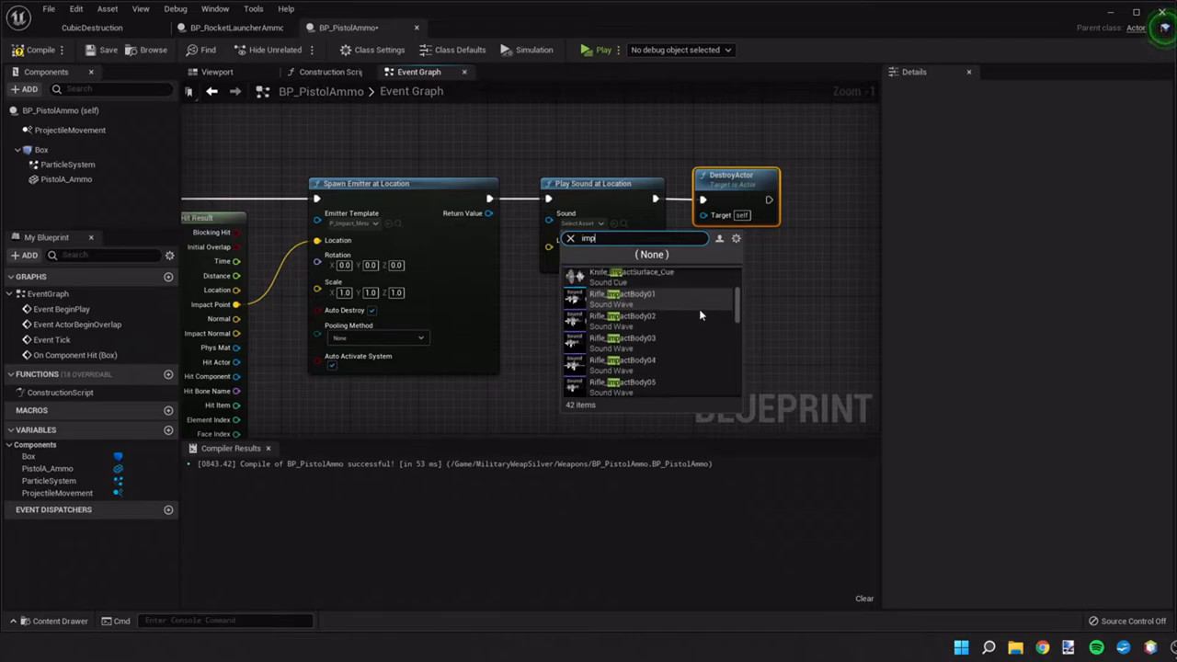
{"action": "scroll", "coordinate": [699, 310], "scroll_direction": "down", "scroll_amount": 2}
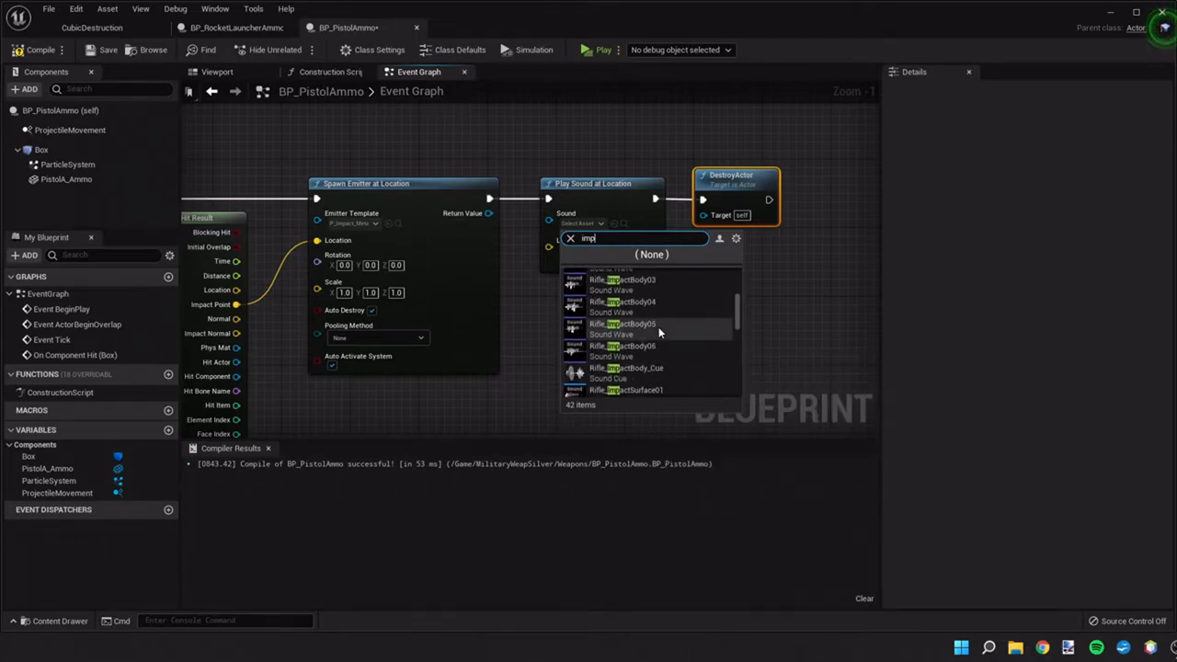
{"action": "scroll", "coordinate": [658, 326], "scroll_direction": "down", "scroll_amount": 2}
{"action": "scroll", "coordinate": [659, 329], "scroll_direction": "down", "scroll_amount": 2}
{"action": "scroll", "coordinate": [657, 329], "scroll_direction": "down", "scroll_amount": 2}
{"action": "scroll", "coordinate": [657, 331], "scroll_direction": "down", "scroll_amount": 1}
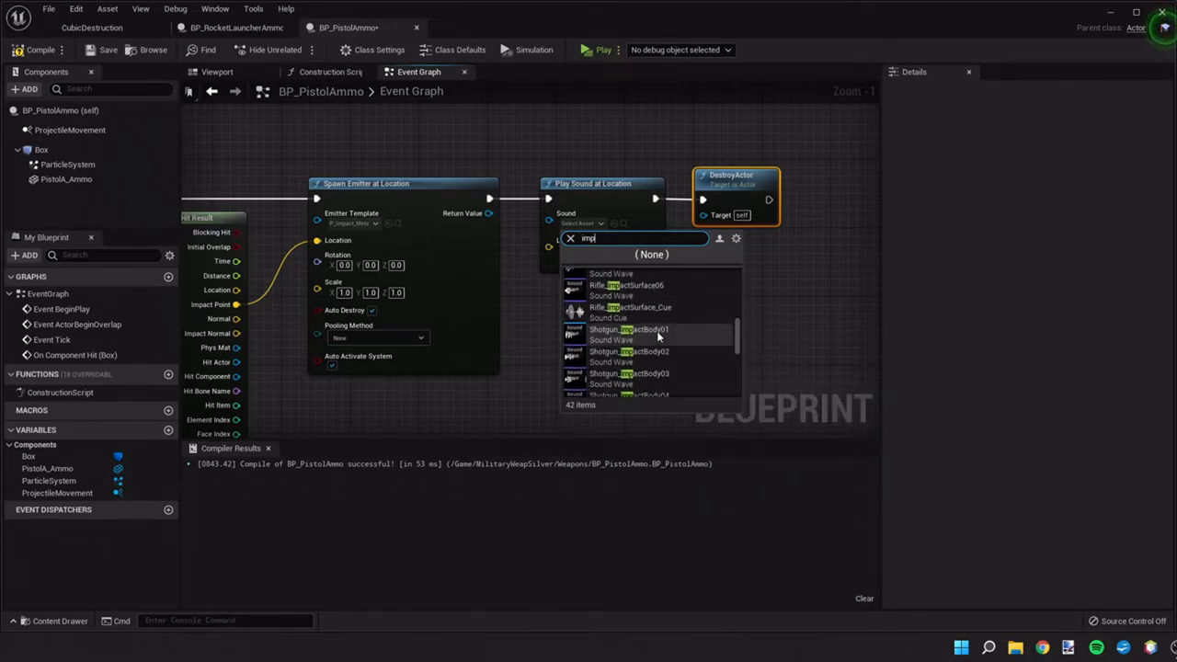
{"action": "scroll", "coordinate": [658, 337], "scroll_direction": "down", "scroll_amount": 2}
{"action": "scroll", "coordinate": [658, 337], "scroll_direction": "down", "scroll_amount": 2}
{"action": "scroll", "coordinate": [657, 337], "scroll_direction": "down", "scroll_amount": 2}
{"action": "scroll", "coordinate": [658, 337], "scroll_direction": "down", "scroll_amount": 2}
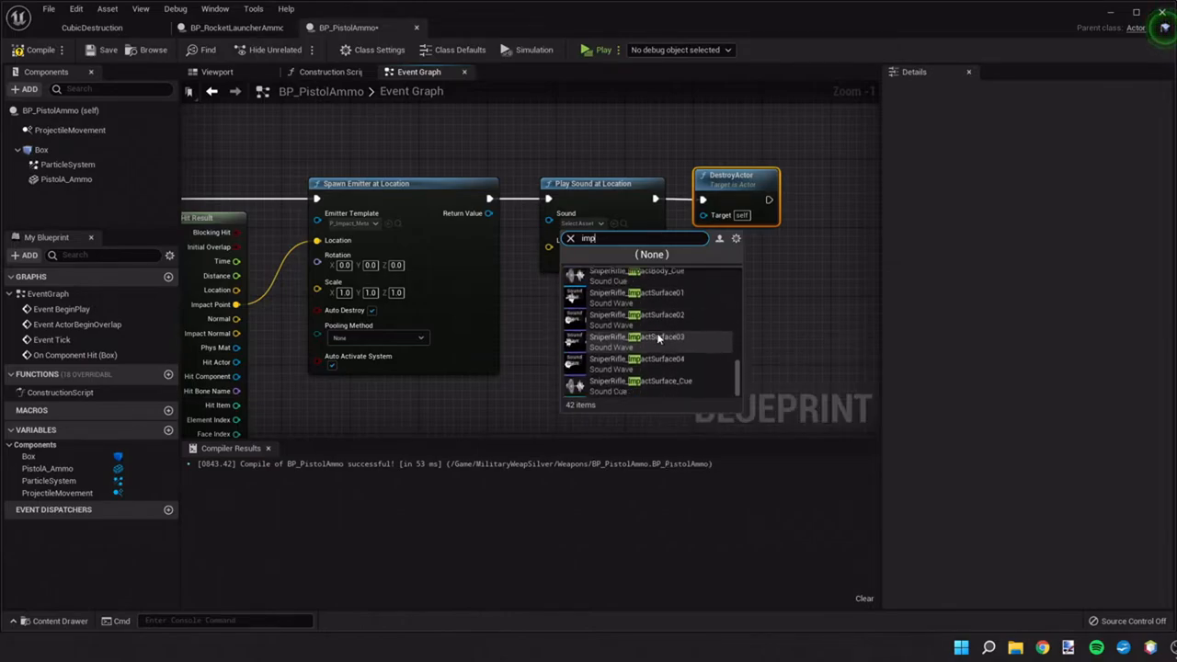
{"action": "scroll", "coordinate": [656, 355], "scroll_direction": "up", "scroll_amount": 2}
{"action": "scroll", "coordinate": [657, 356], "scroll_direction": "up", "scroll_amount": 2}
{"action": "scroll", "coordinate": [656, 356], "scroll_direction": "up", "scroll_amount": 1}
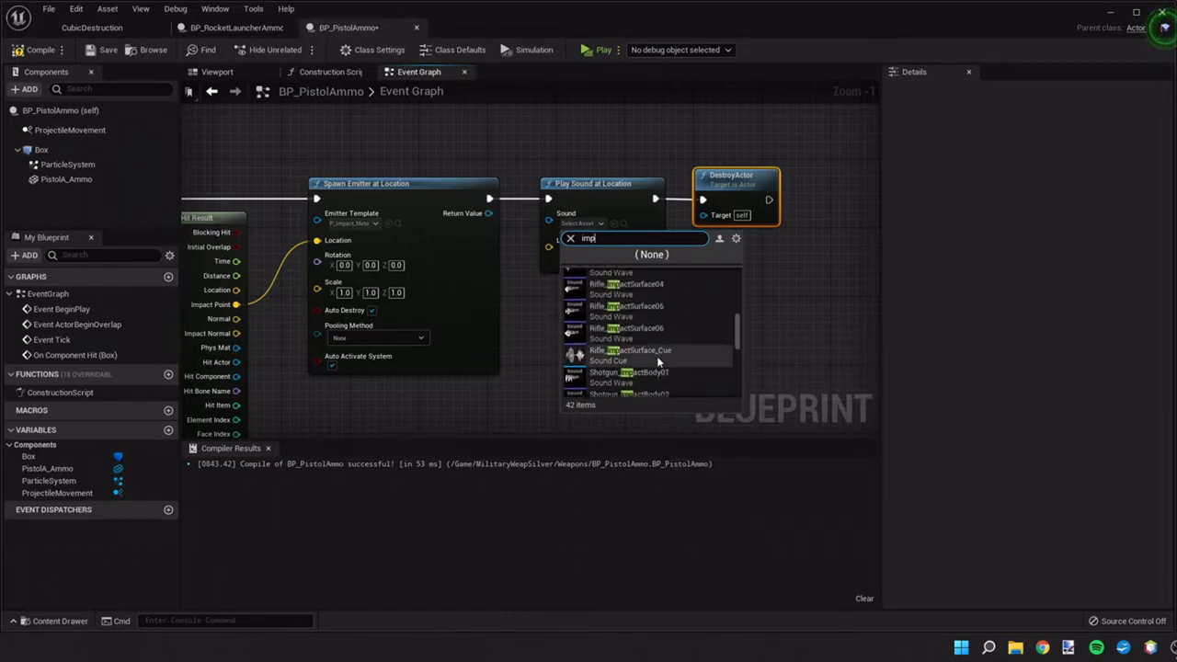
{"action": "scroll", "coordinate": [657, 356], "scroll_direction": "up", "scroll_amount": 2}
{"action": "scroll", "coordinate": [657, 356], "scroll_direction": "up", "scroll_amount": 2}
{"action": "scroll", "coordinate": [635, 322], "scroll_direction": "up", "scroll_amount": 1}
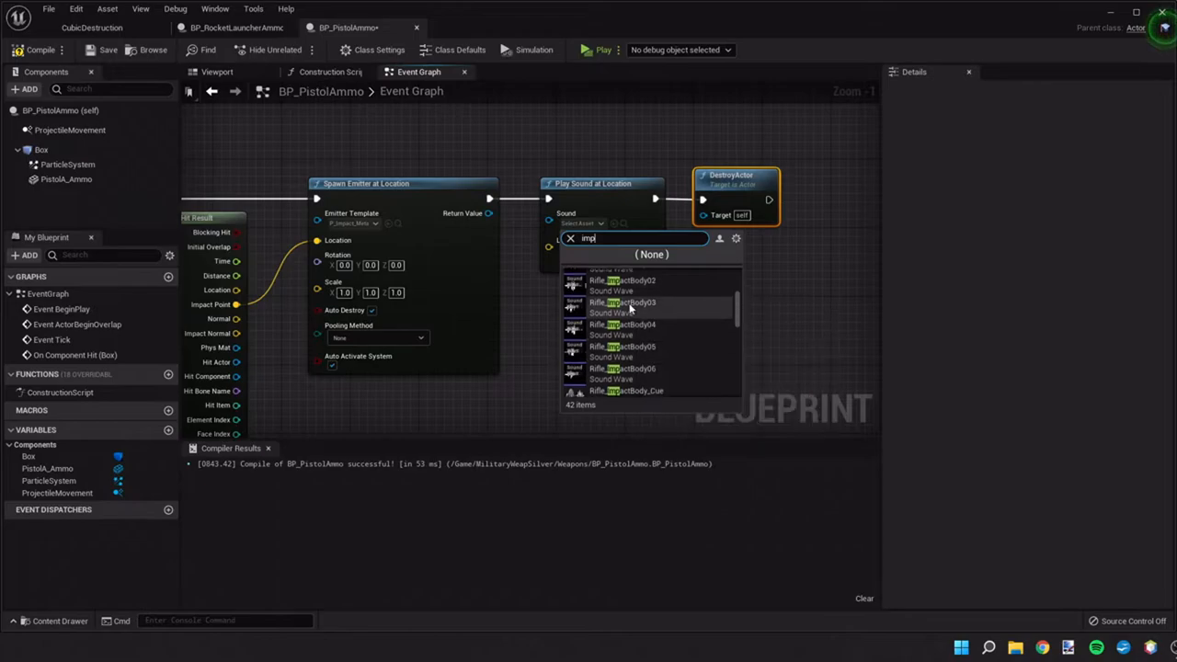
{"action": "key", "text": "Escape"}
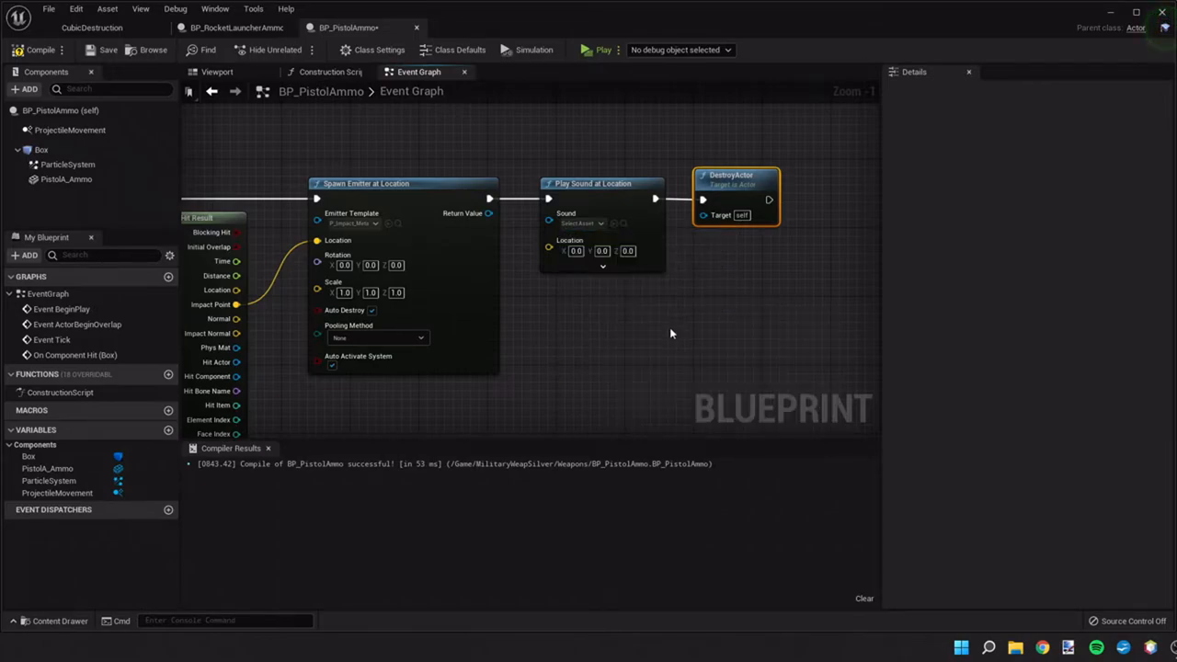
Compile and save the blueprint, then start a play session to test the sound.
{"action": "left_click", "coordinate": [103, 52]}
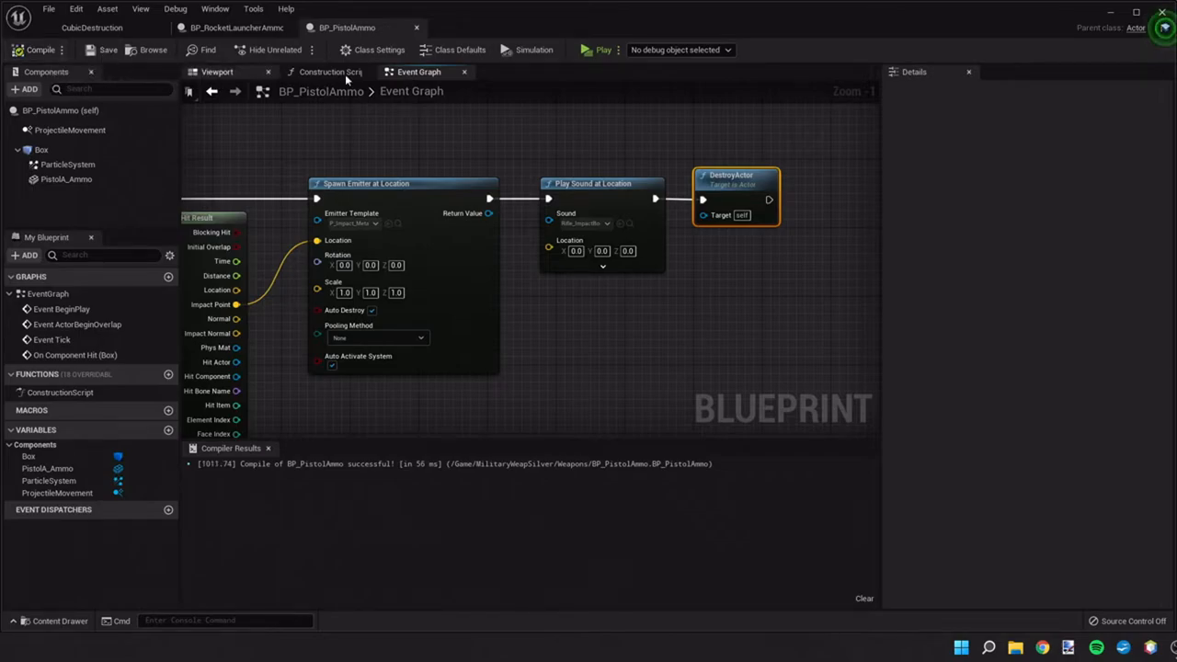
{"action": "left_click", "coordinate": [595, 53]}
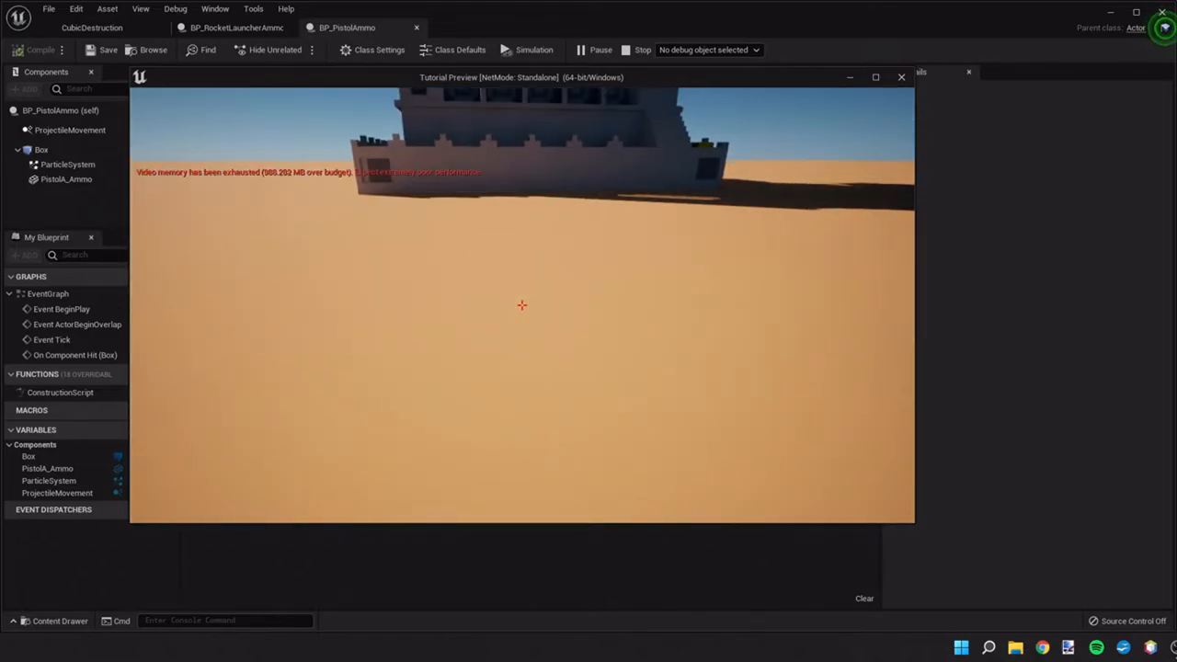
{"action": "key", "text": "Escape"}
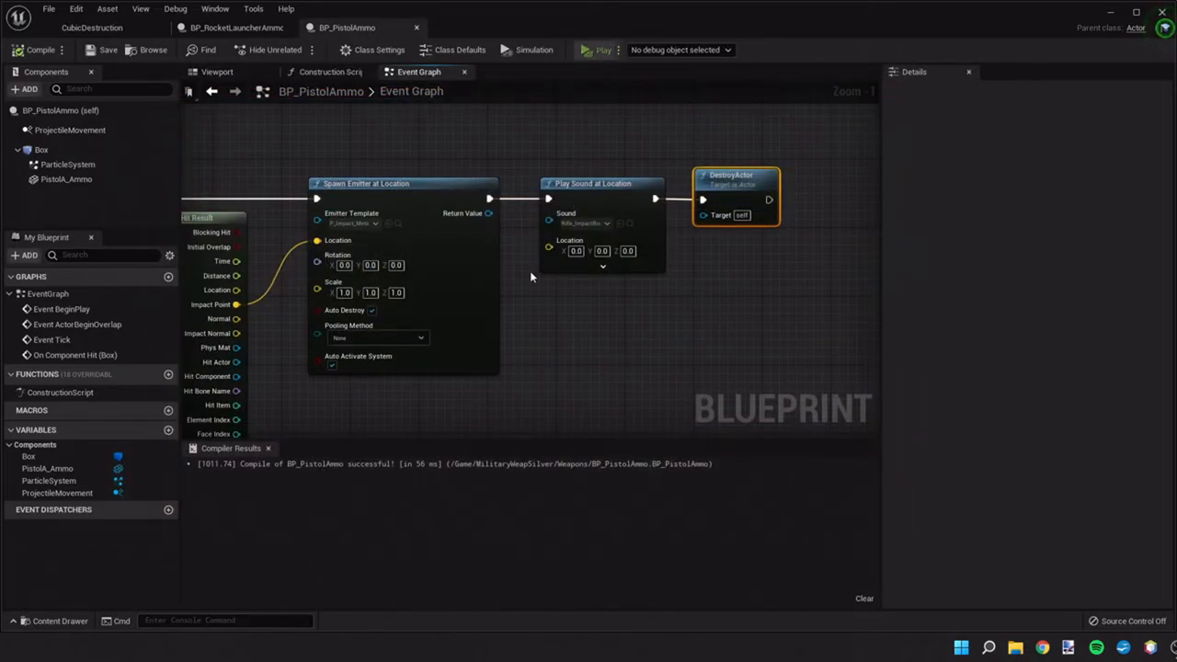
{"action": "key", "text": "alt+p"}
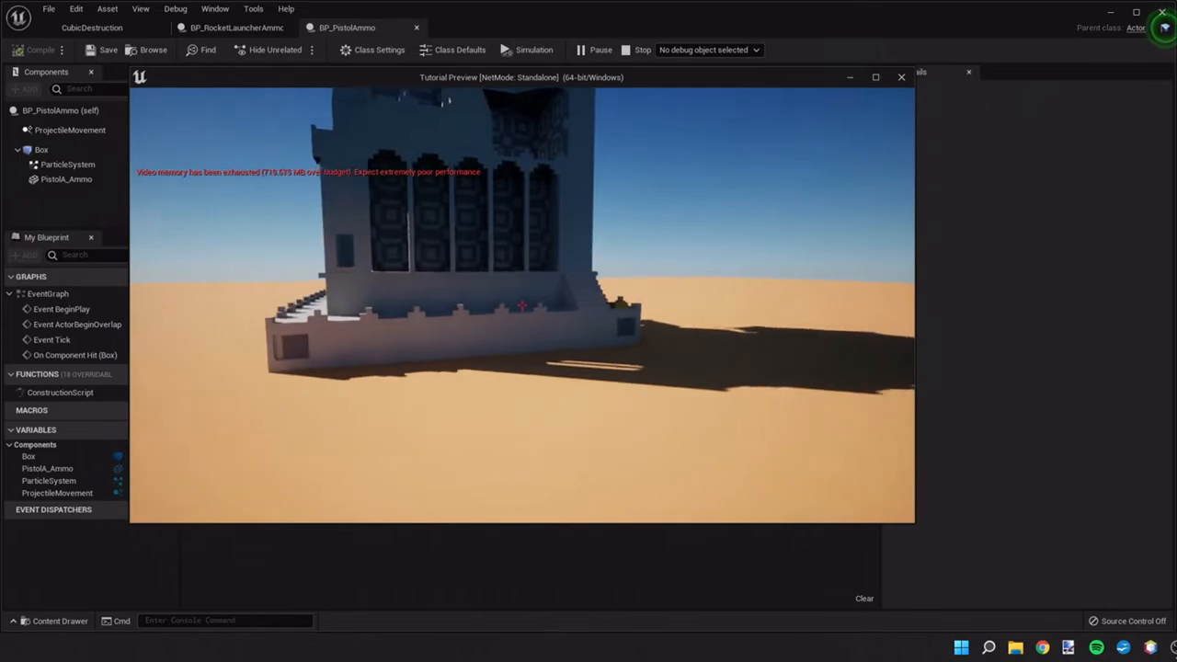
Walk to the building, fire the pistol at its wall, then stop playing.
{"action": "key", "text": "w"}
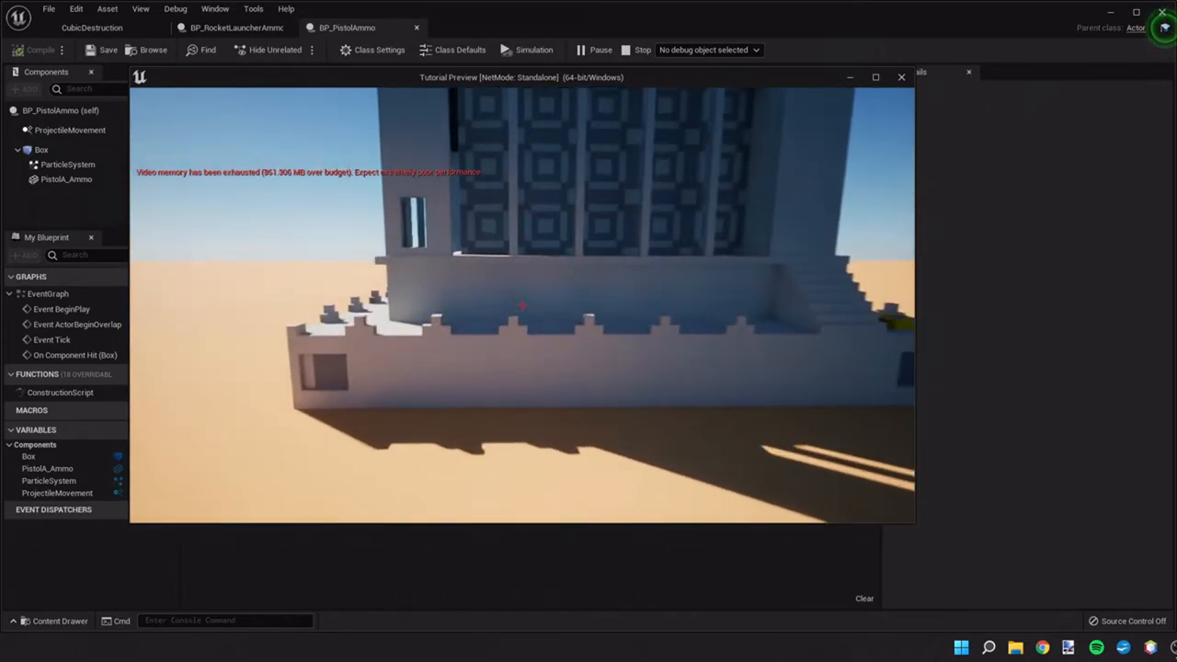
{"action": "key", "text": "w"}
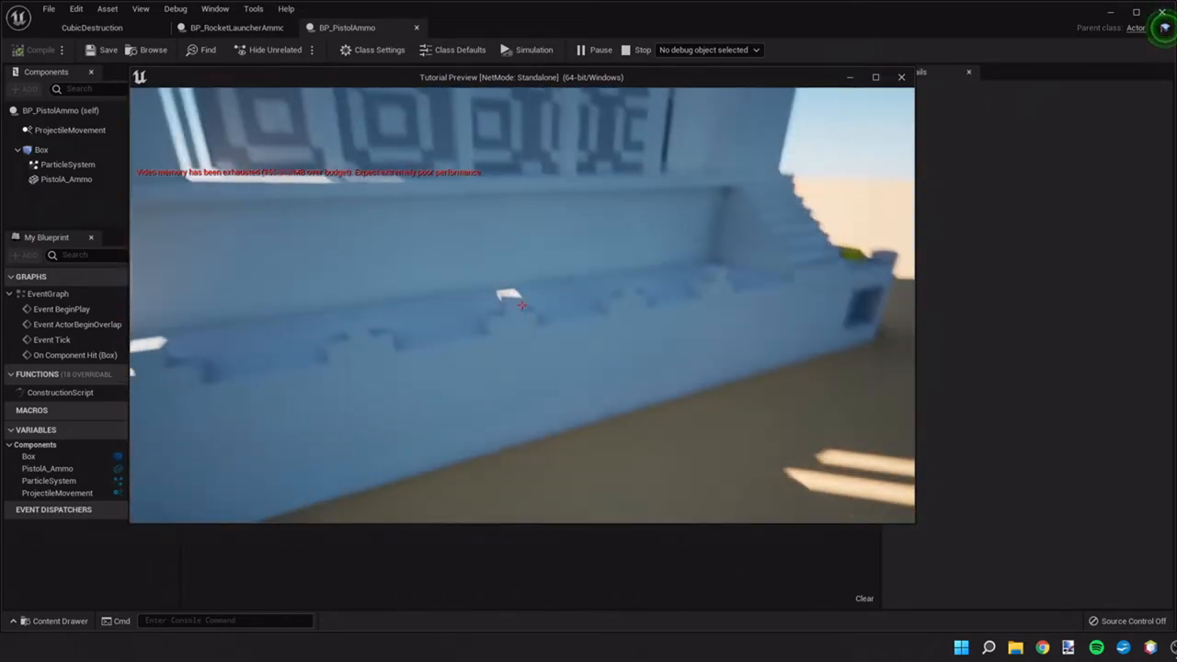
{"action": "key", "text": "w"}
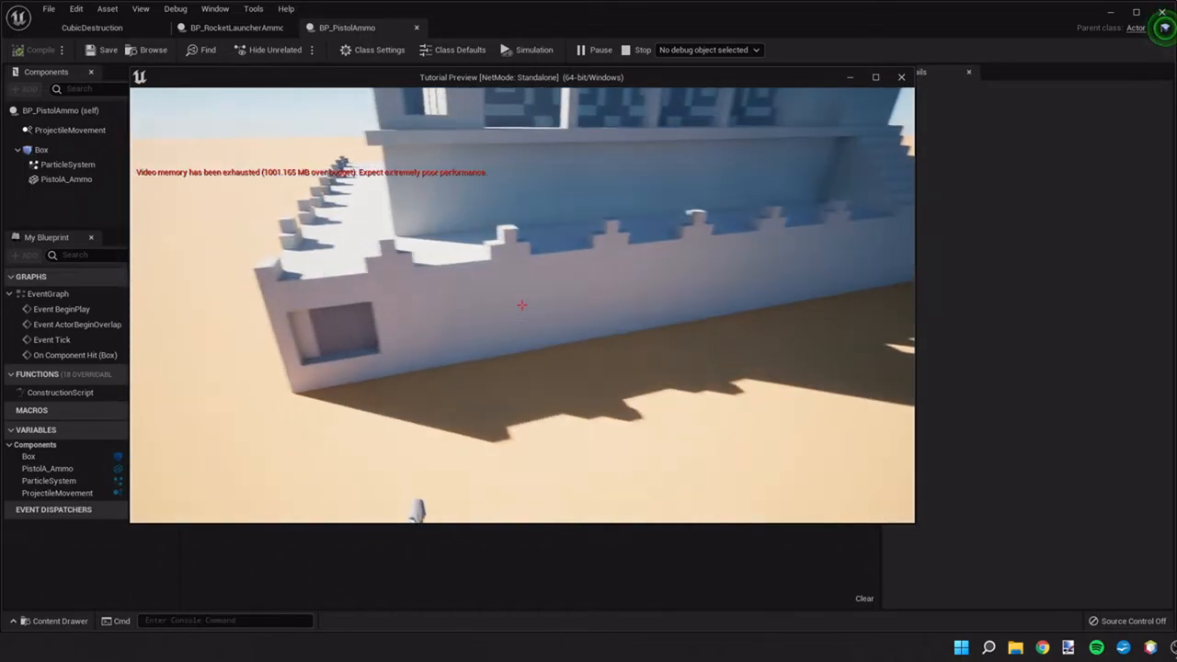
{"action": "key", "text": "w"}
{"action": "key", "text": "s"}
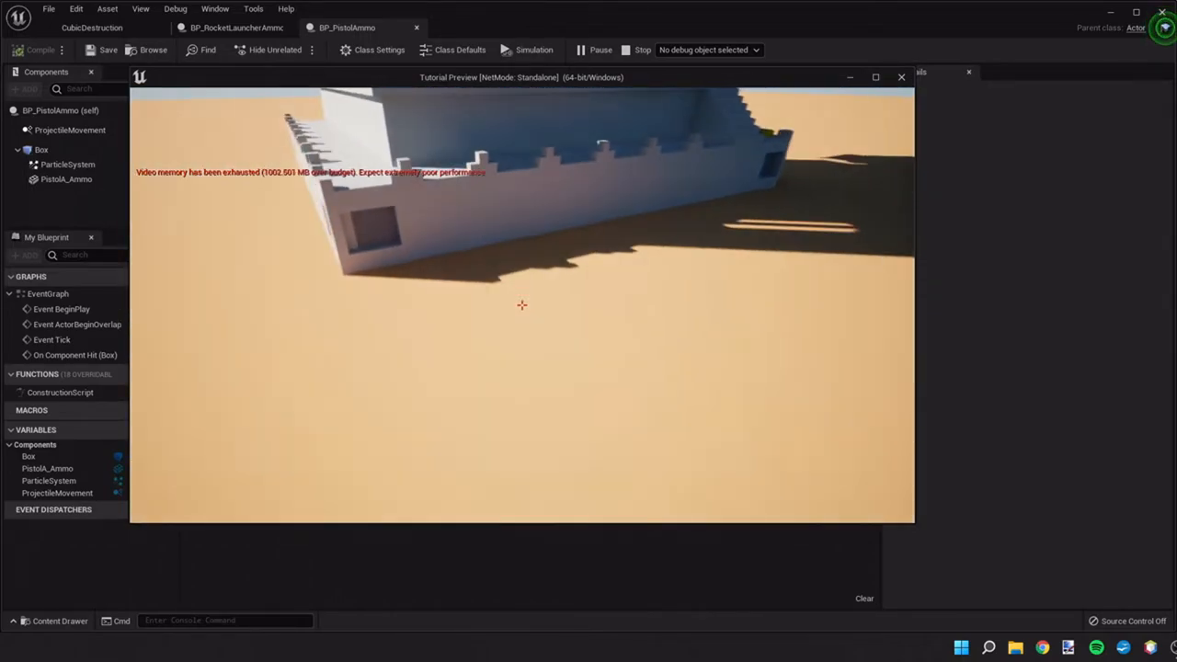
{"action": "left_click", "coordinate": [522, 305]}
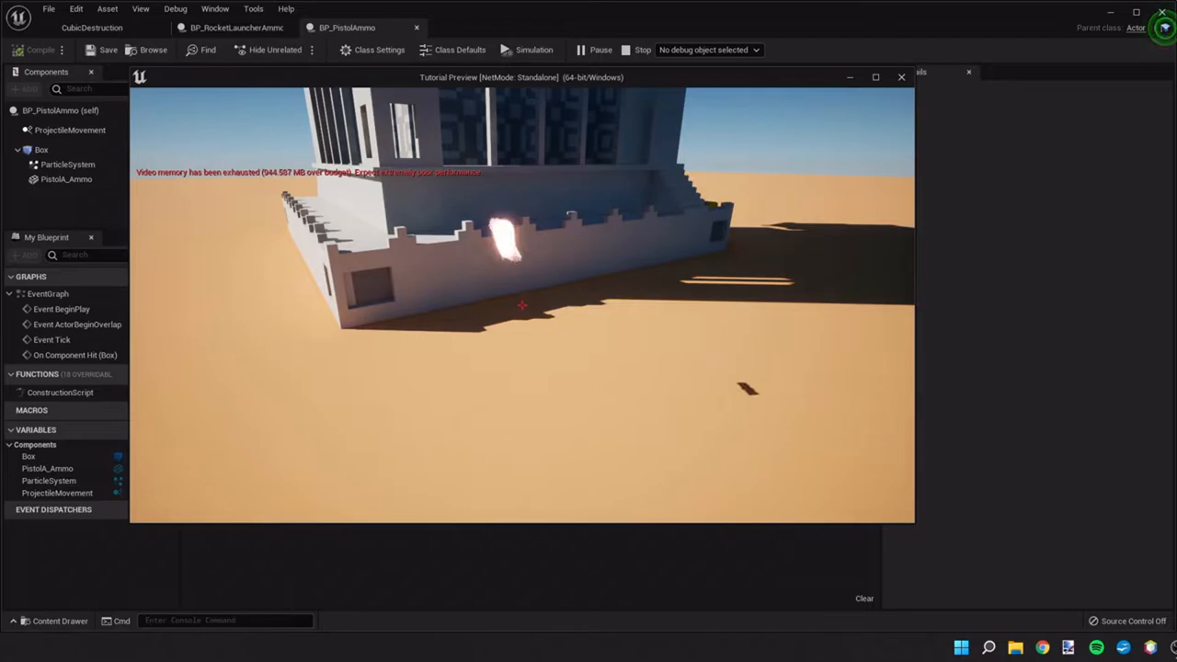
{"action": "key", "text": "w"}
{"action": "left_click_drag", "start_coordinate": [521, 305], "coordinate": [644, 414]}
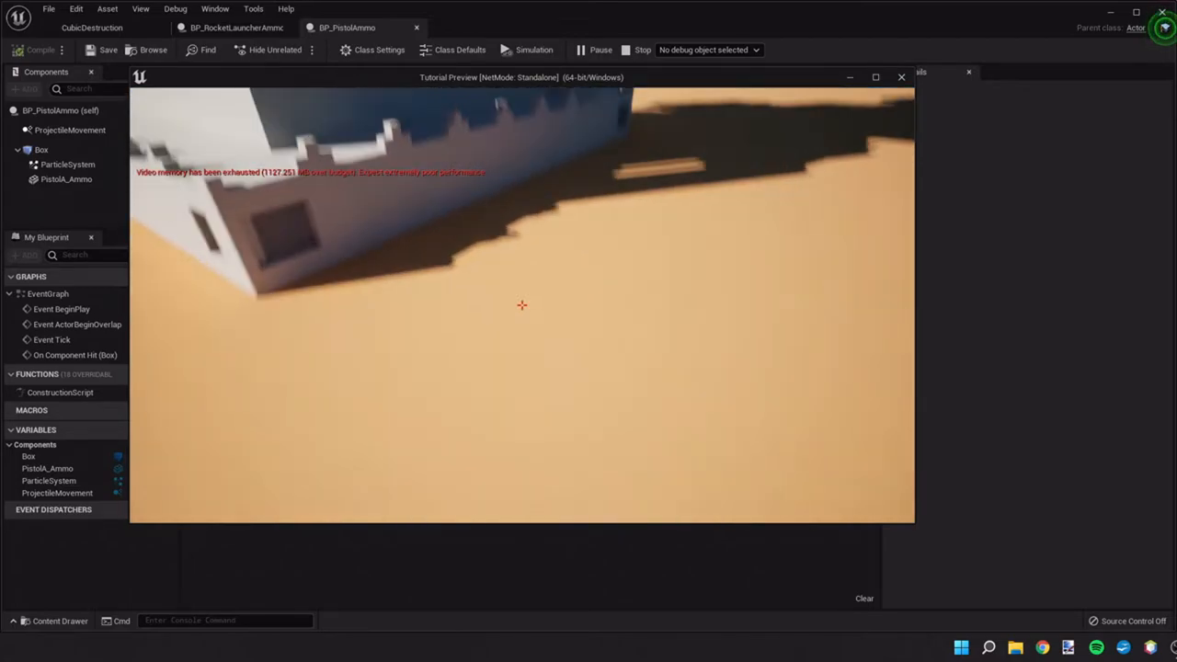
{"action": "key", "text": "Escape"}
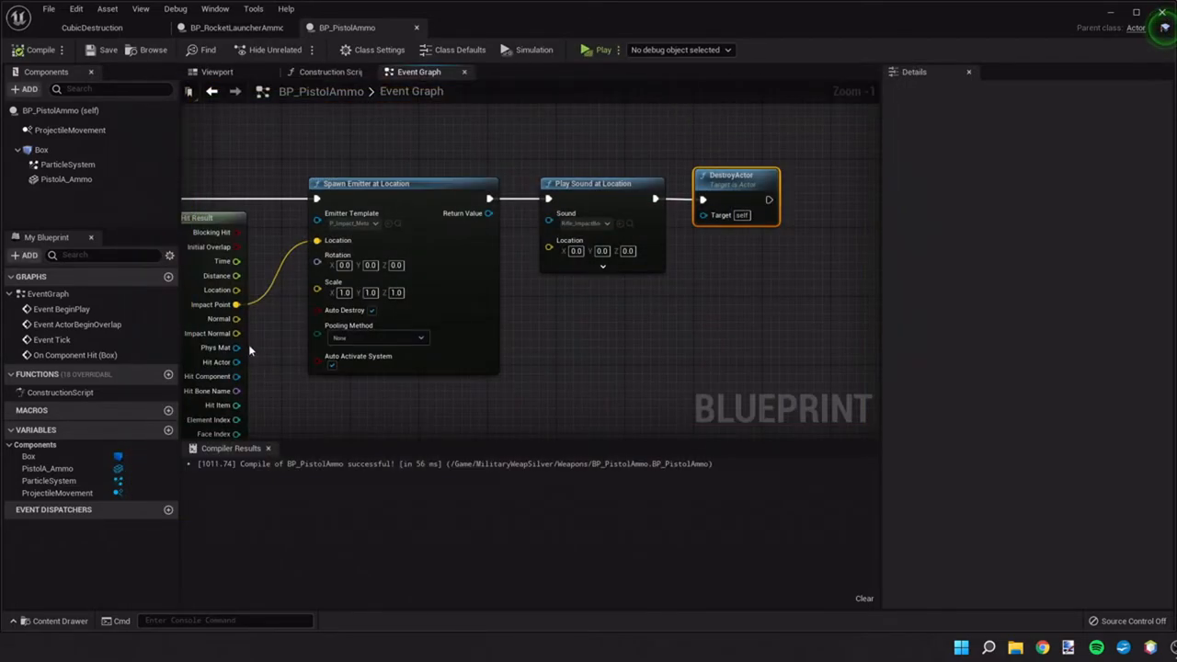
Review BP_PistolAmmo's Construction Script and Event Graph nodes.
{"action": "right_click_drag", "start_coordinate": [515, 350], "coordinate": [722, 276]}
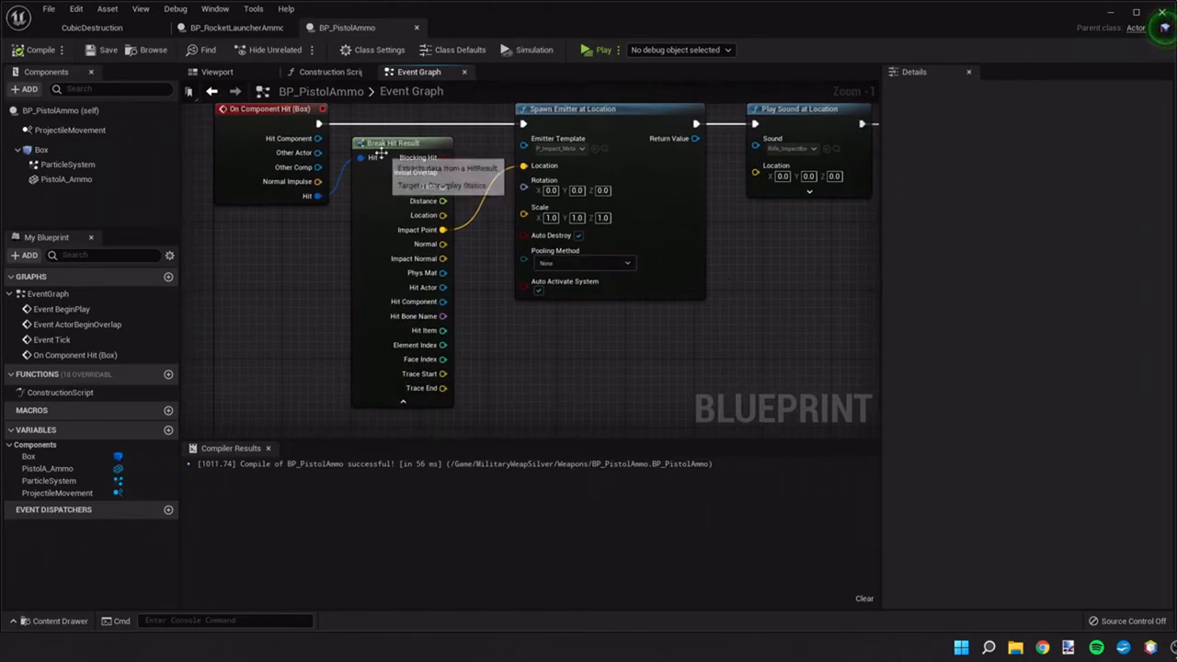
{"action": "left_click_drag", "start_coordinate": [336, 74], "coordinate": [267, 75]}
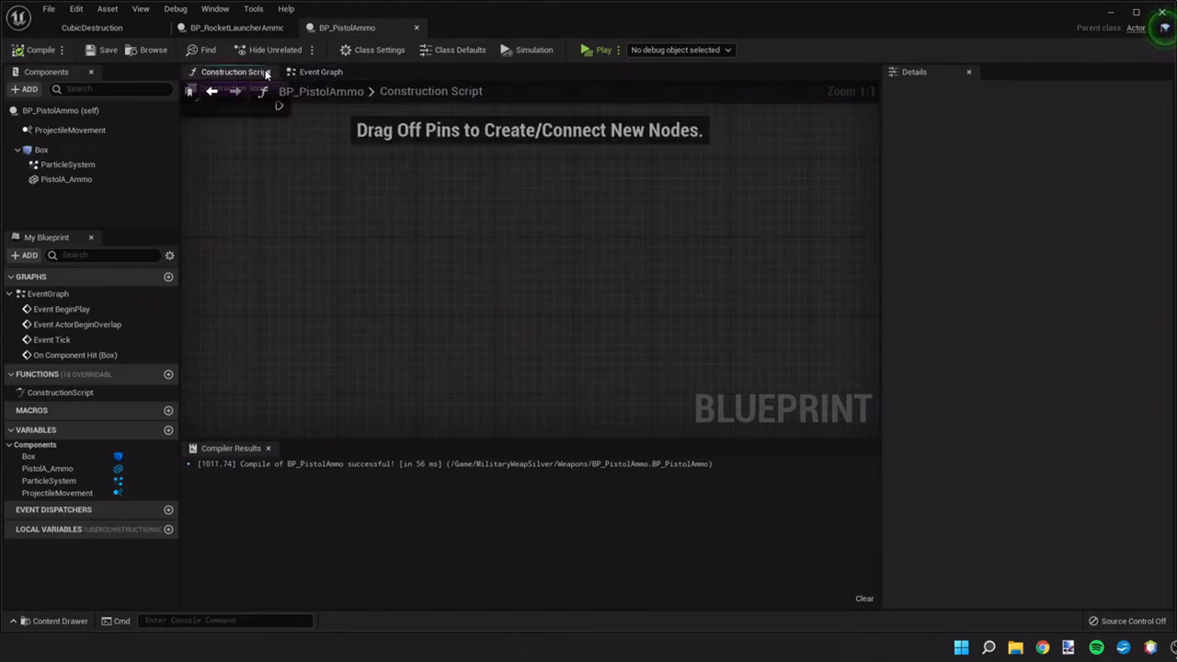
{"action": "right_click_drag", "start_coordinate": [220, 230], "coordinate": [318, 291]}
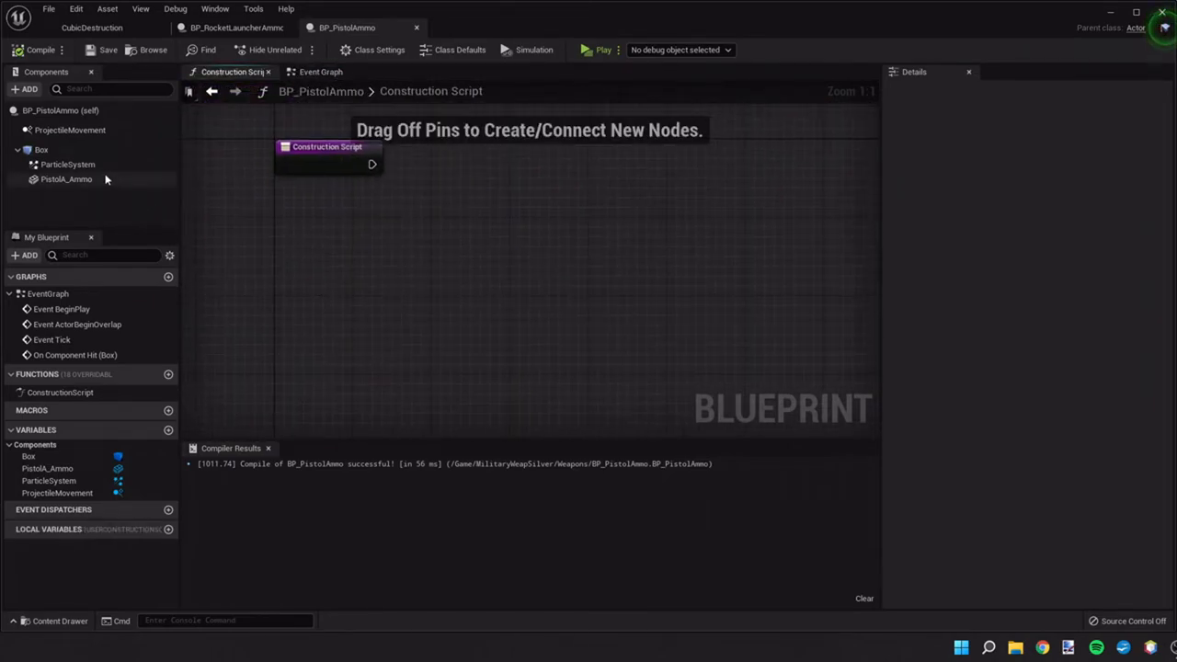
{"action": "left_click", "coordinate": [320, 72]}
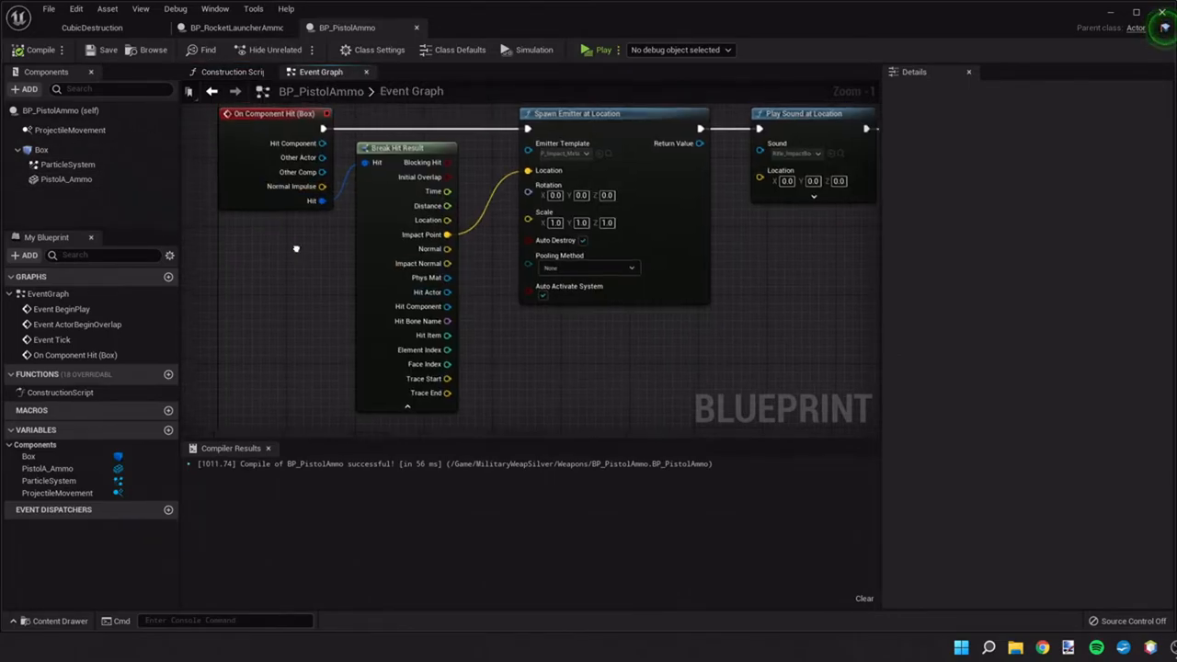
{"action": "right_click_drag", "start_coordinate": [269, 176], "coordinate": [323, 280]}
{"action": "scroll", "coordinate": [323, 279], "scroll_direction": "down", "scroll_amount": 3}
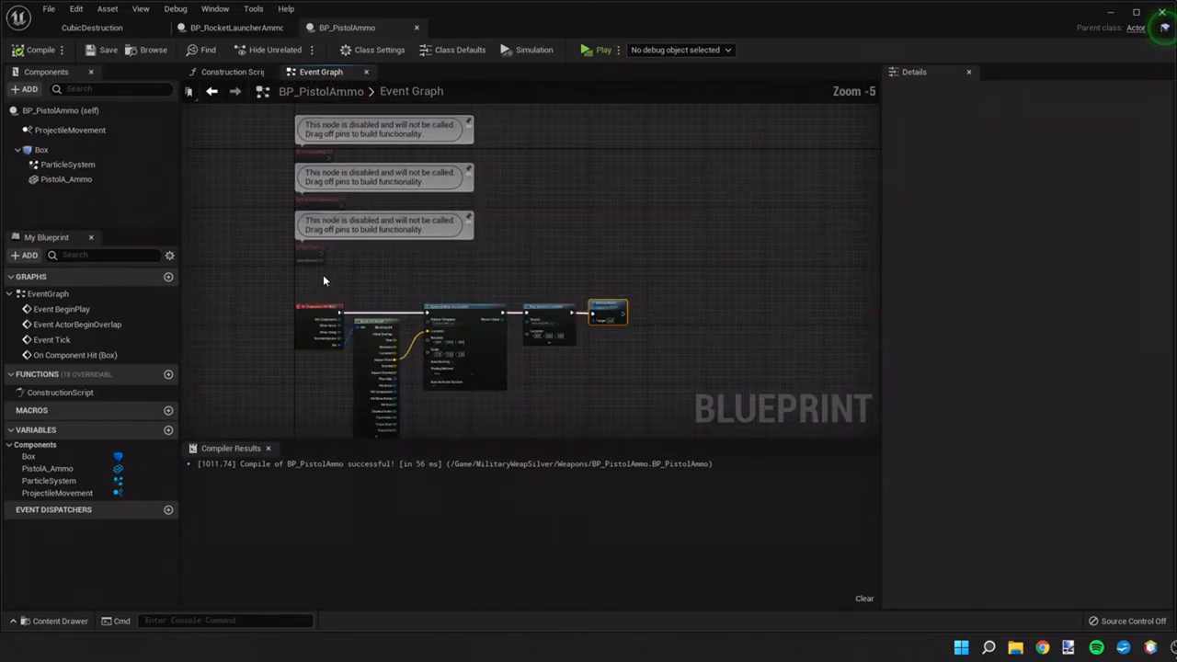
{"action": "scroll", "coordinate": [347, 263], "scroll_direction": "down", "scroll_amount": 1}
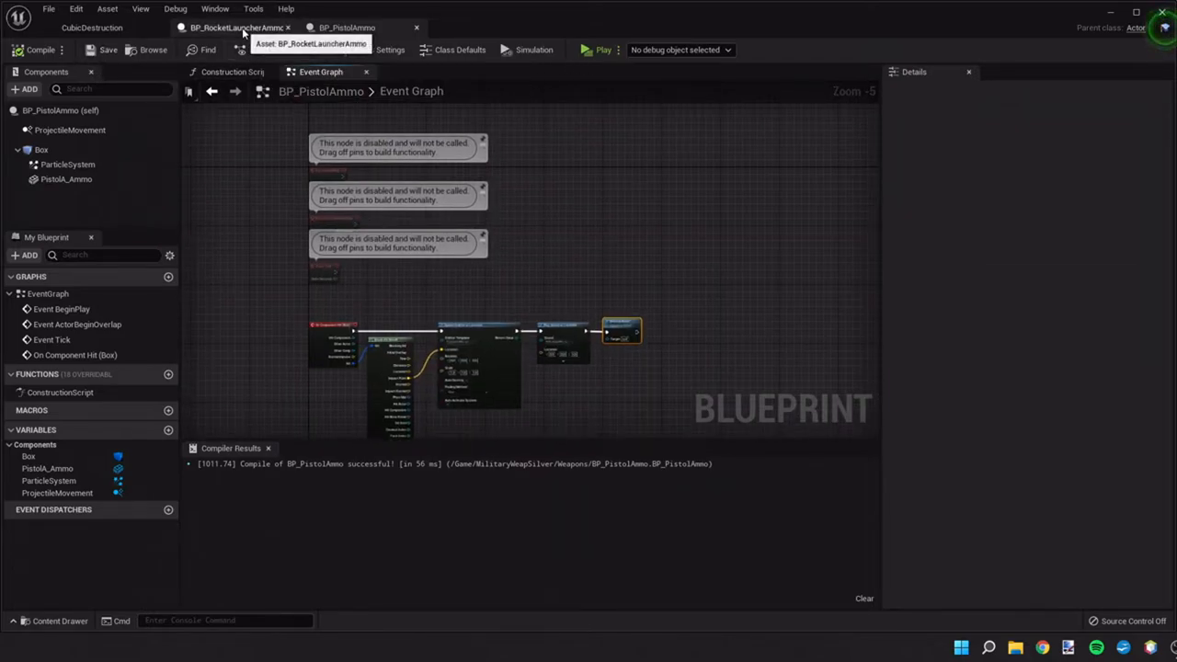
Switch to BP_RocketLauncherAmmo and bring its hit event and Break Hit Result into view.
{"action": "left_click", "coordinate": [230, 28]}
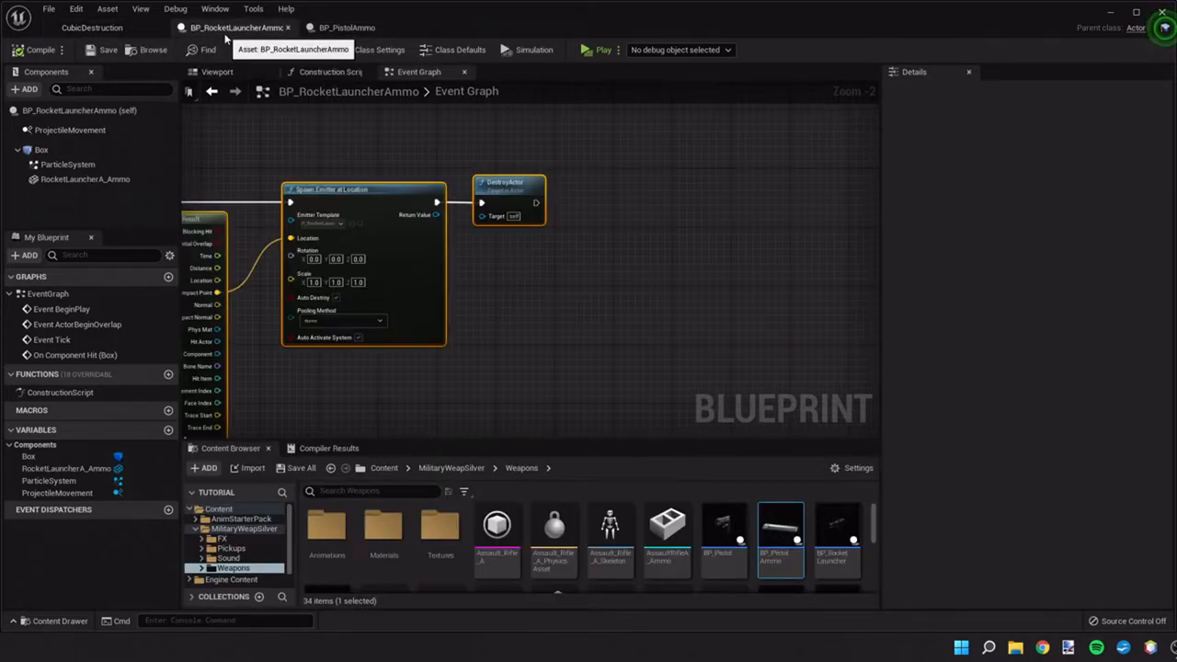
{"action": "mouse_move", "coordinate": [405, 343]}
{"action": "right_mouse_down"}
{"action": "mouse_move", "coordinate": [672, 366]}
{"action": "mouse_move", "coordinate": [558, 356]}
{"action": "right_mouse_up"}
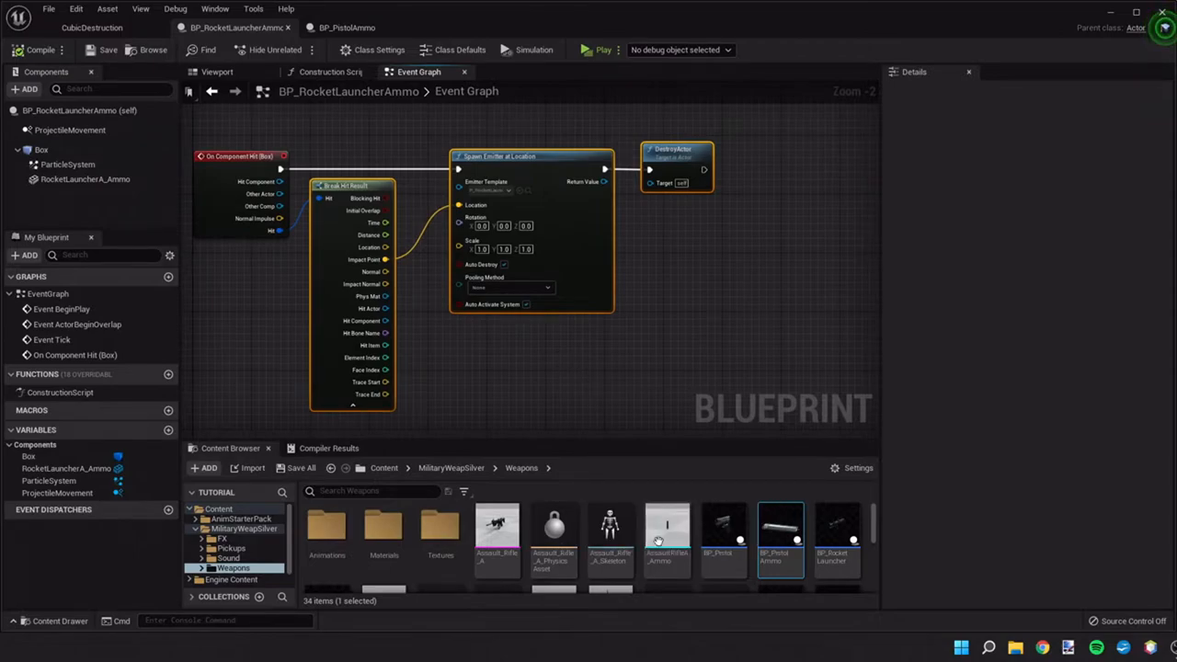
Set the Fire SpawnActor's Collision Handling Override to 'Try To Adjust Location, But Always Spawn' in BP_Pistol.
{"action": "double_click", "coordinate": [724, 532]}
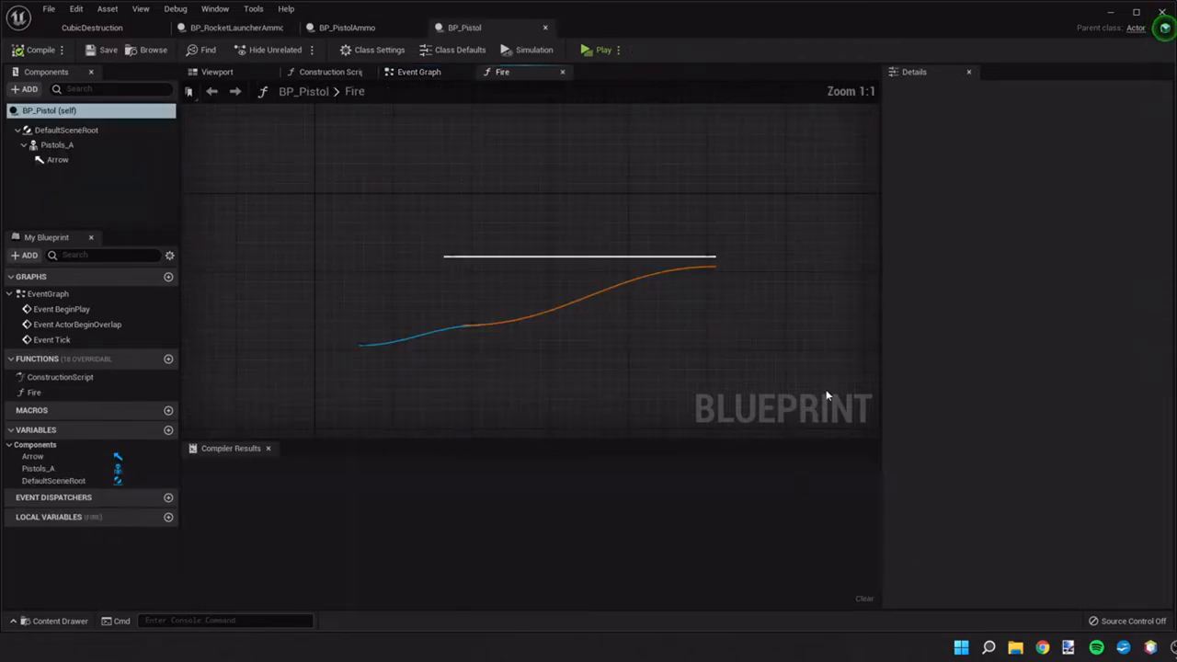
{"action": "mouse_move", "coordinate": [617, 323]}
{"action": "right_mouse_down"}
{"action": "mouse_move", "coordinate": [488, 213]}
{"action": "mouse_move", "coordinate": [506, 322]}
{"action": "right_mouse_up"}
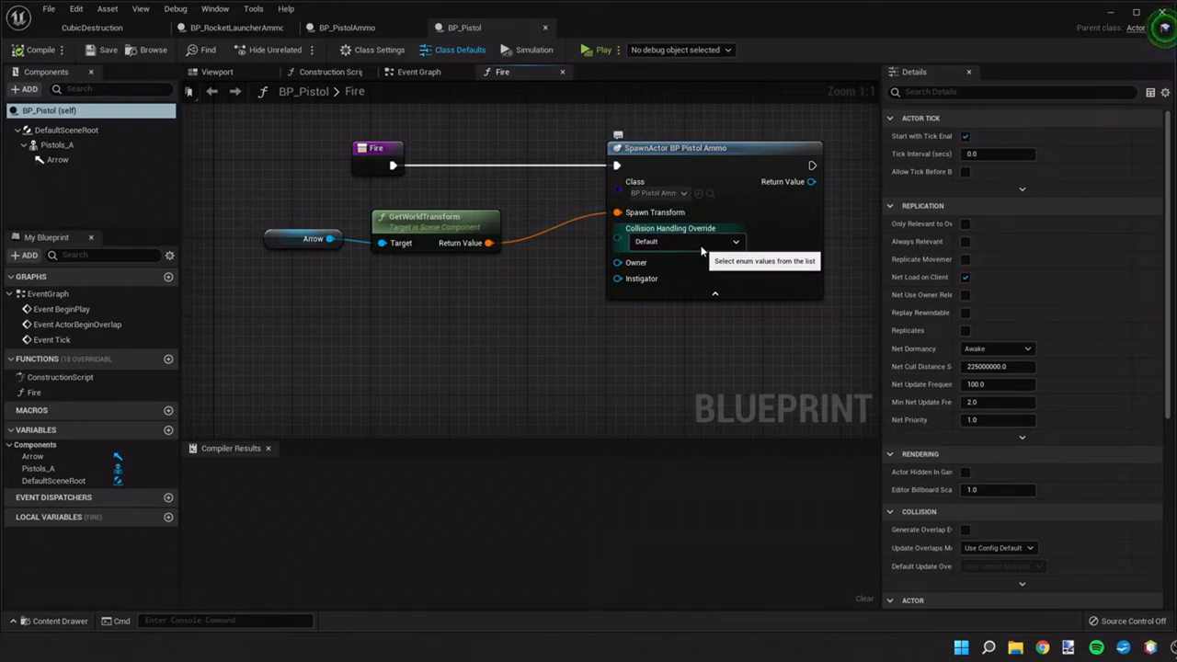
{"action": "left_click", "coordinate": [702, 244]}
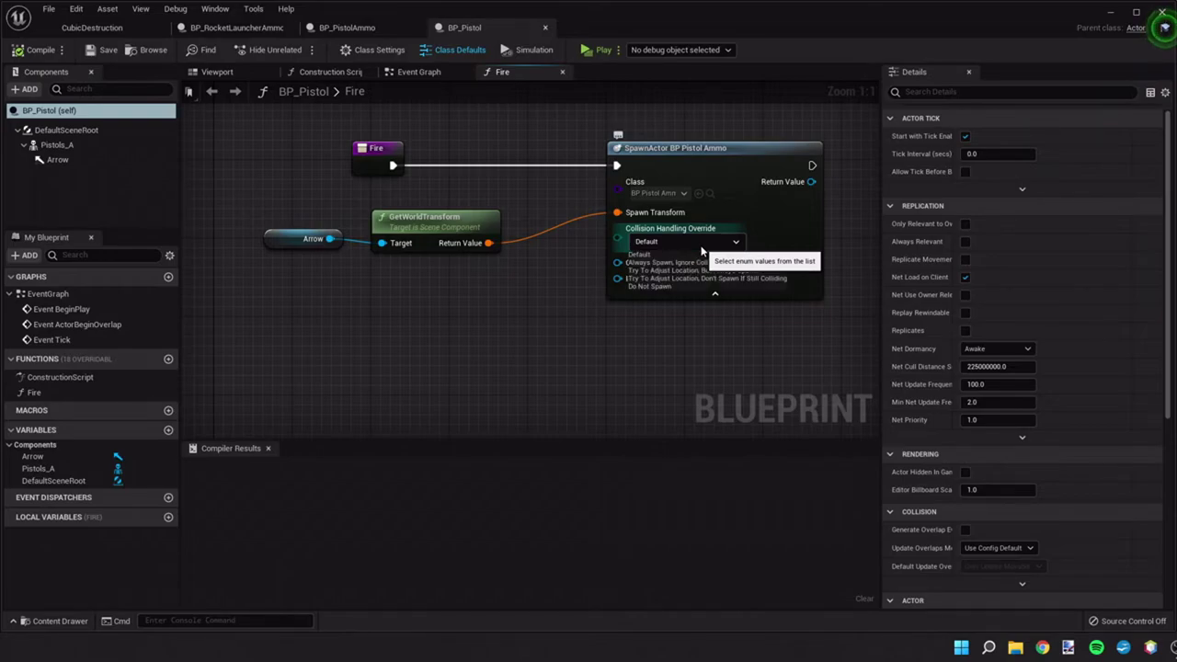
{"action": "left_click", "coordinate": [766, 273]}
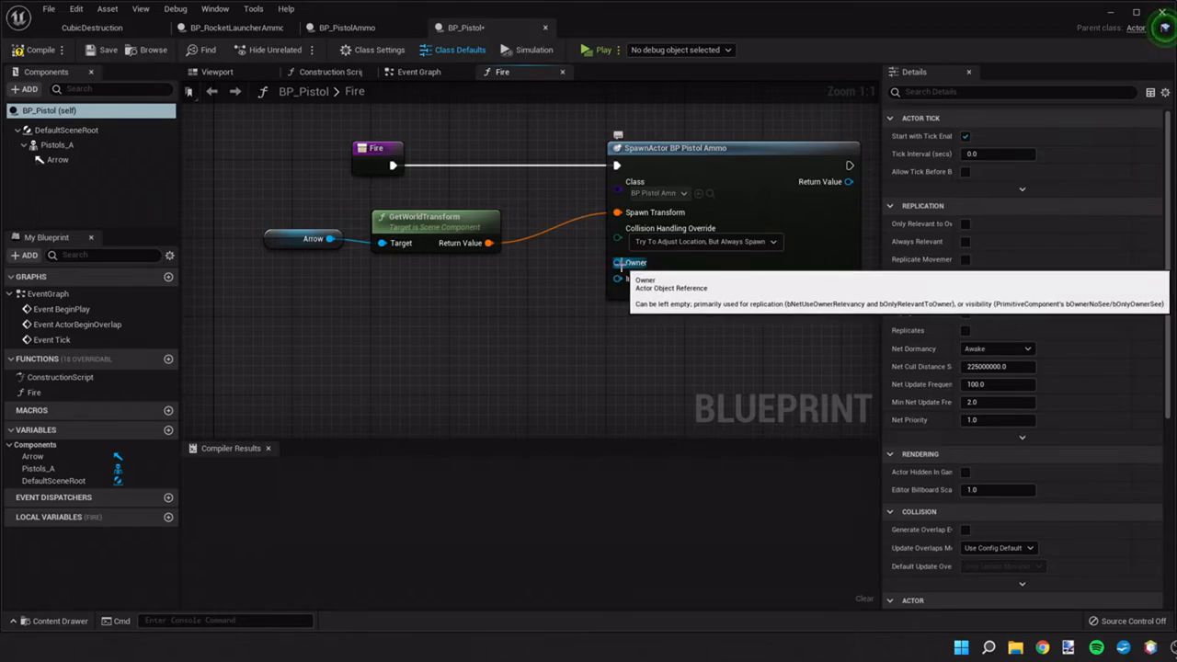
Feed a Self reference into the SpawnActor's Owner input, removing a misplaced Self node.
{"action": "left_click_drag", "start_coordinate": [618, 263], "coordinate": [530, 293]}
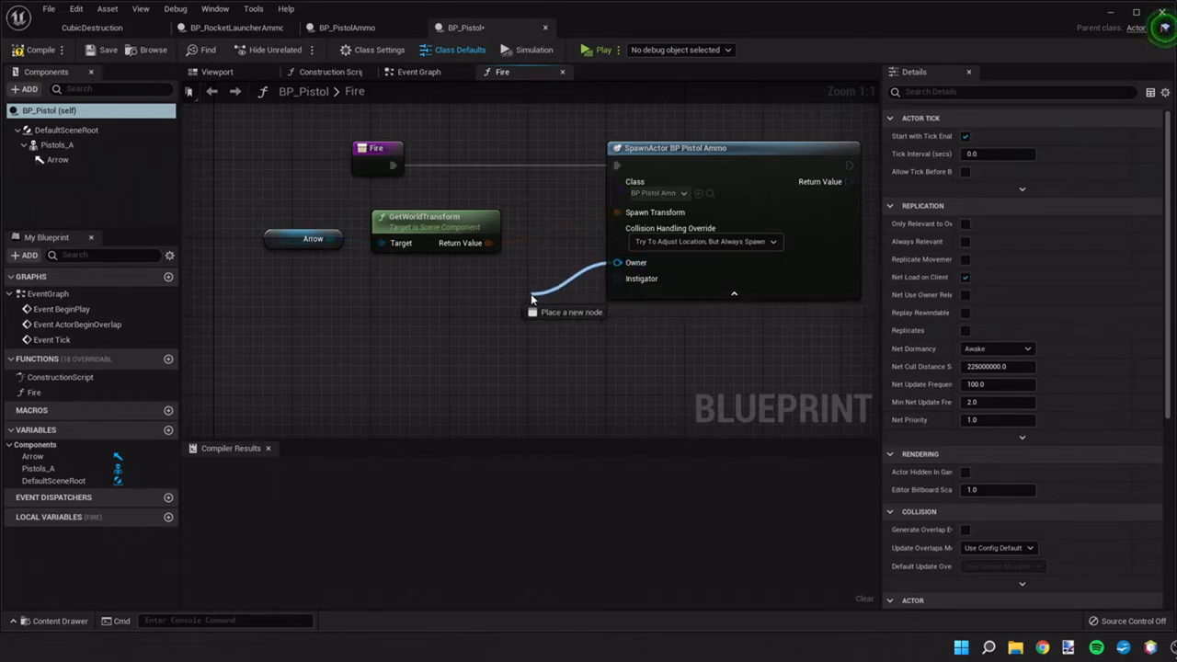
{"action": "type", "text": "self"}
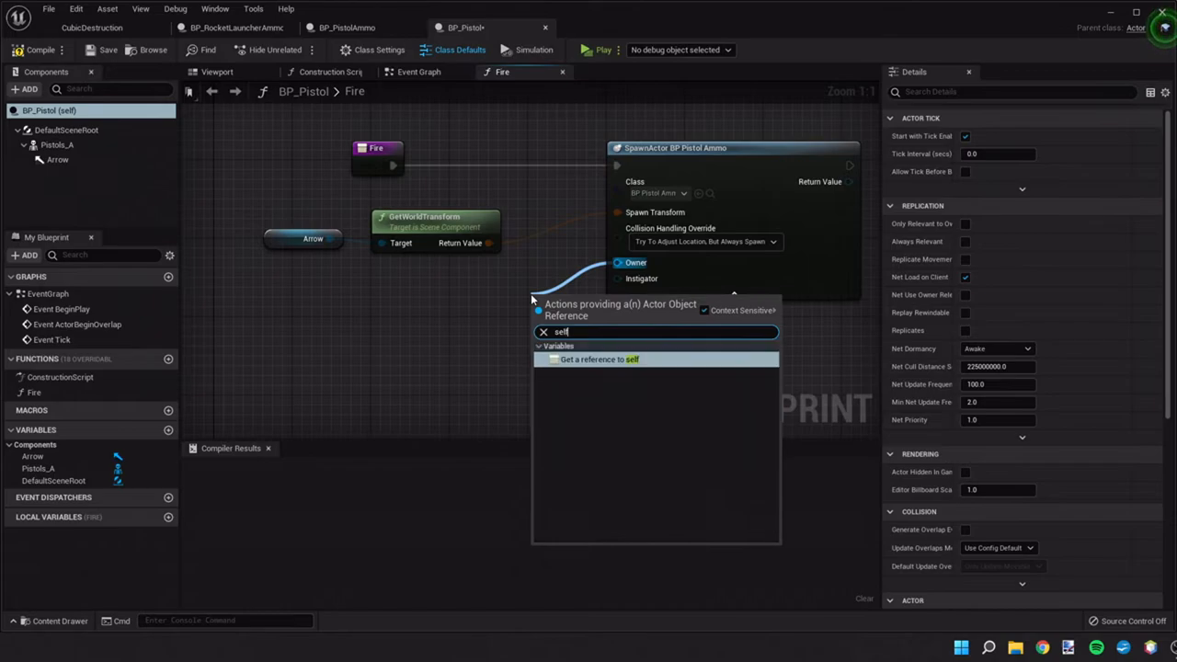
{"action": "key", "text": "Escape"}
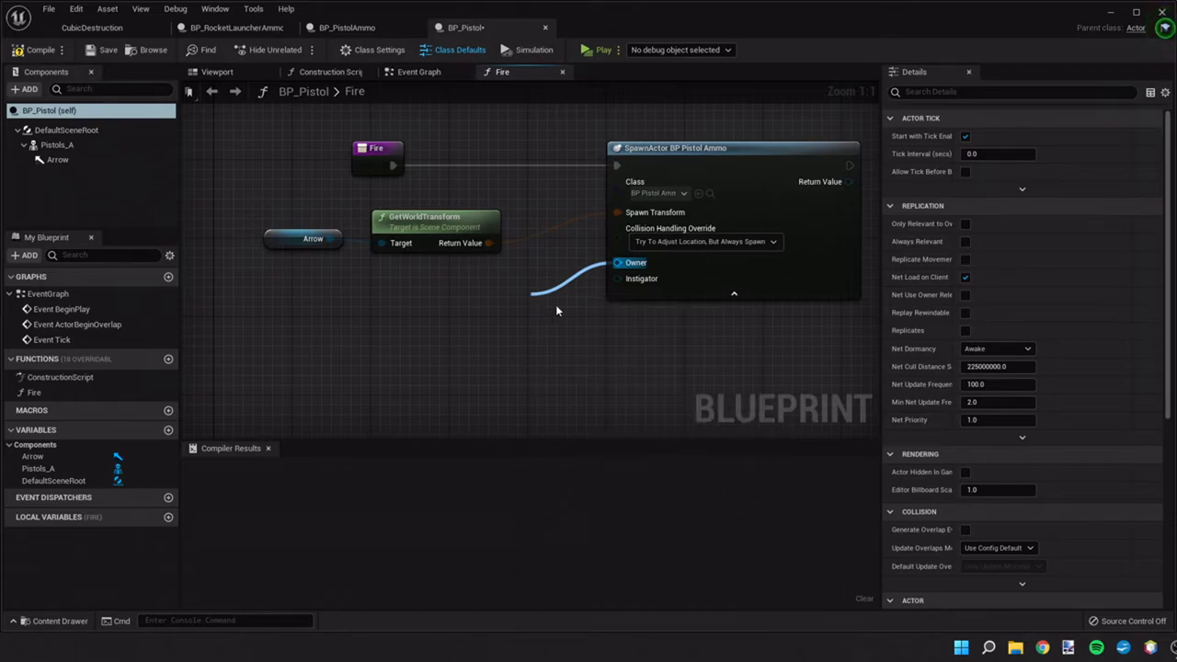
{"action": "left_click", "coordinate": [556, 311]}
{"action": "mouse_move", "coordinate": [604, 307]}
{"action": "left_mouse_down"}
{"action": "mouse_move", "coordinate": [630, 284]}
{"action": "mouse_move", "coordinate": [634, 303]}
{"action": "left_mouse_up"}
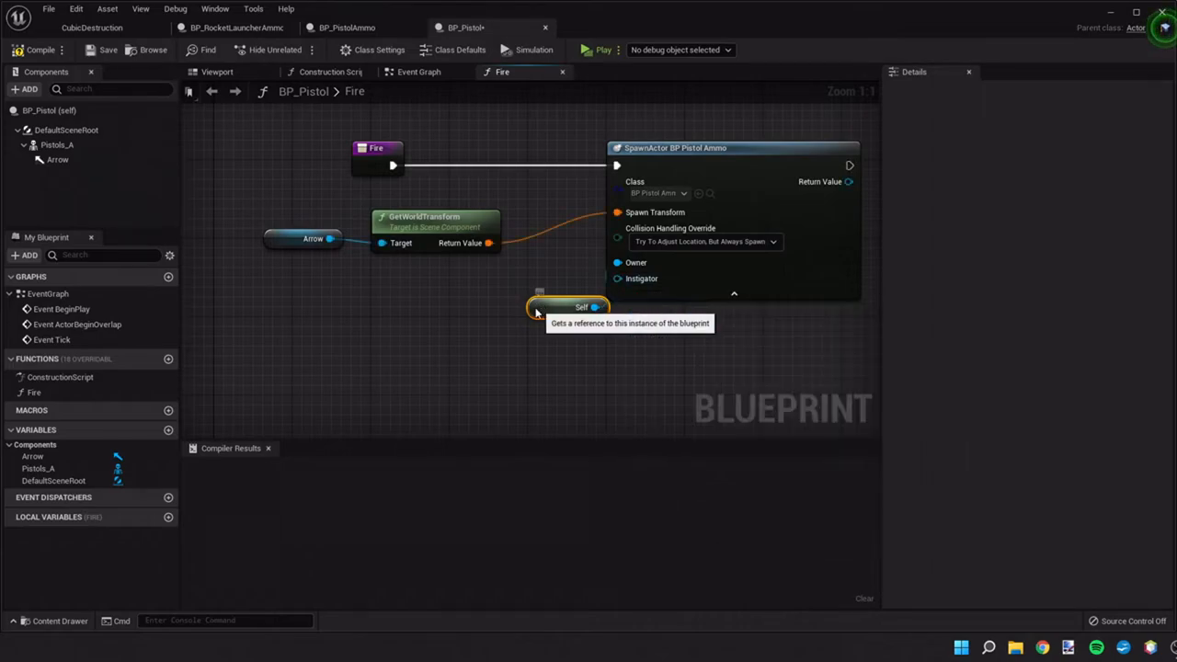
{"action": "left_click_drag", "start_coordinate": [537, 311], "coordinate": [445, 298]}
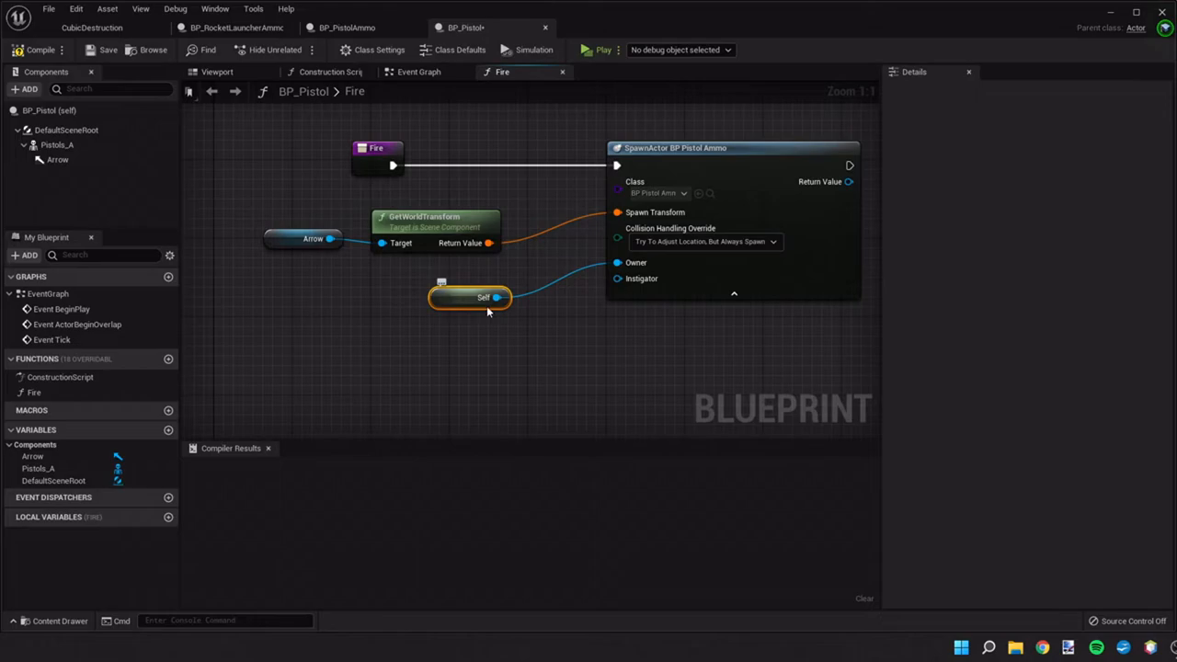
{"action": "key", "text": "Delete"}
{"action": "left_click_drag", "start_coordinate": [617, 262], "coordinate": [445, 285]}
{"action": "type", "text": "self"}
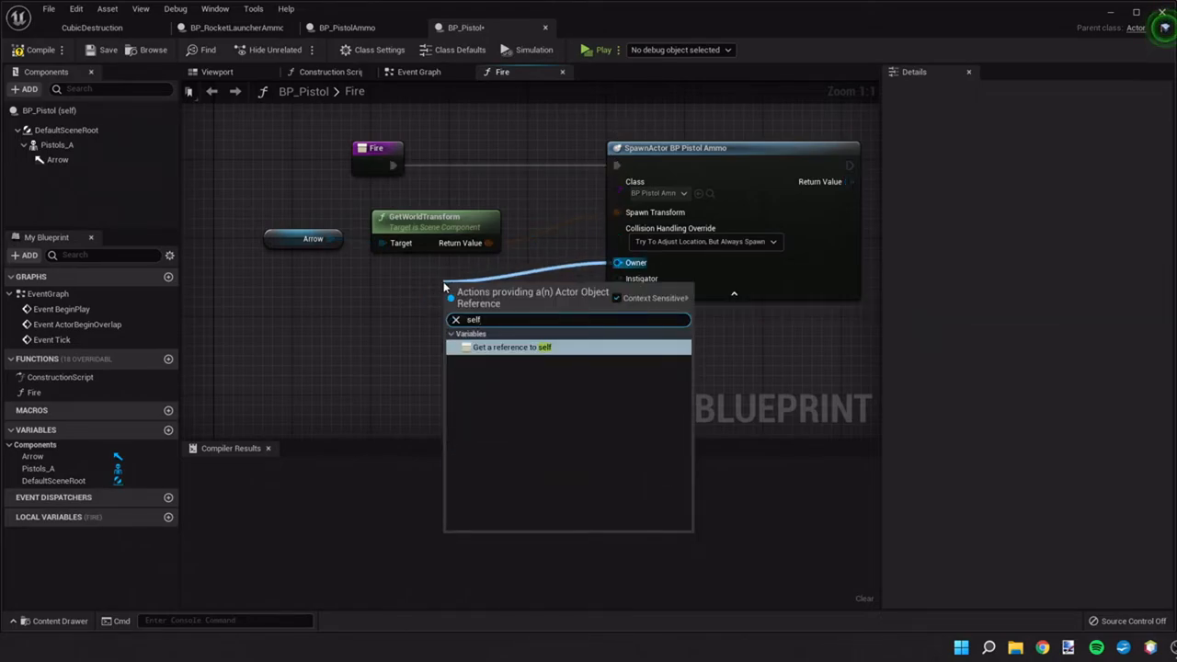
{"action": "key", "text": "Return"}
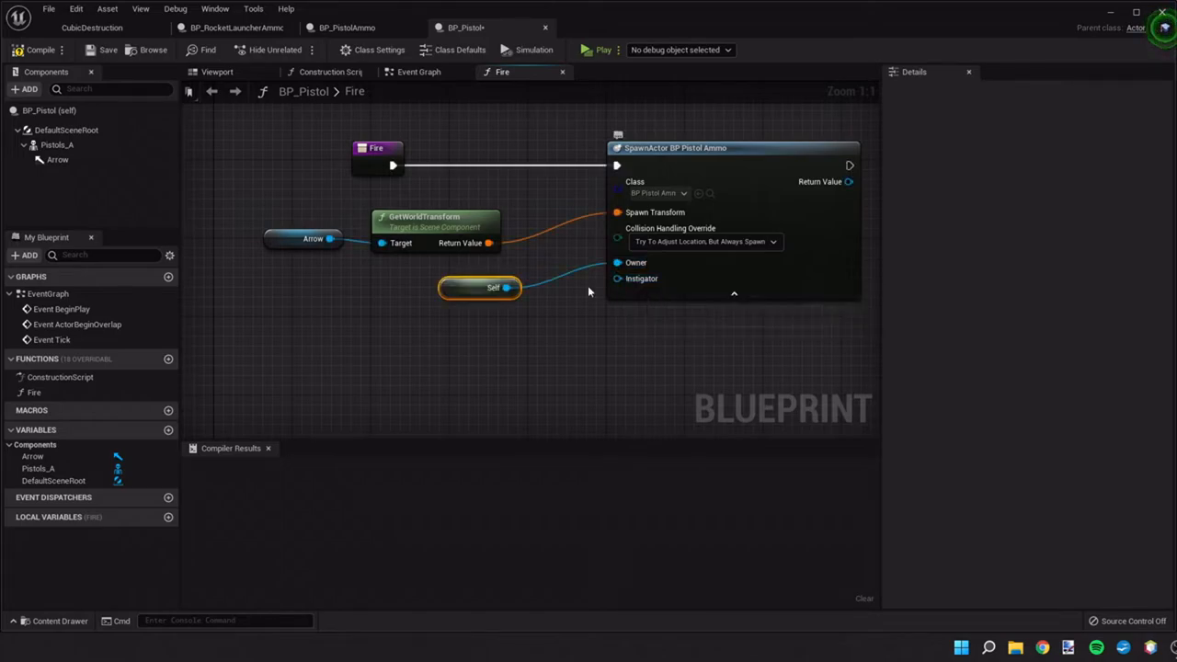
Add a Get Player Character node and wire it into the Instigator input.
{"action": "left_click_drag", "start_coordinate": [506, 288], "coordinate": [508, 339]}
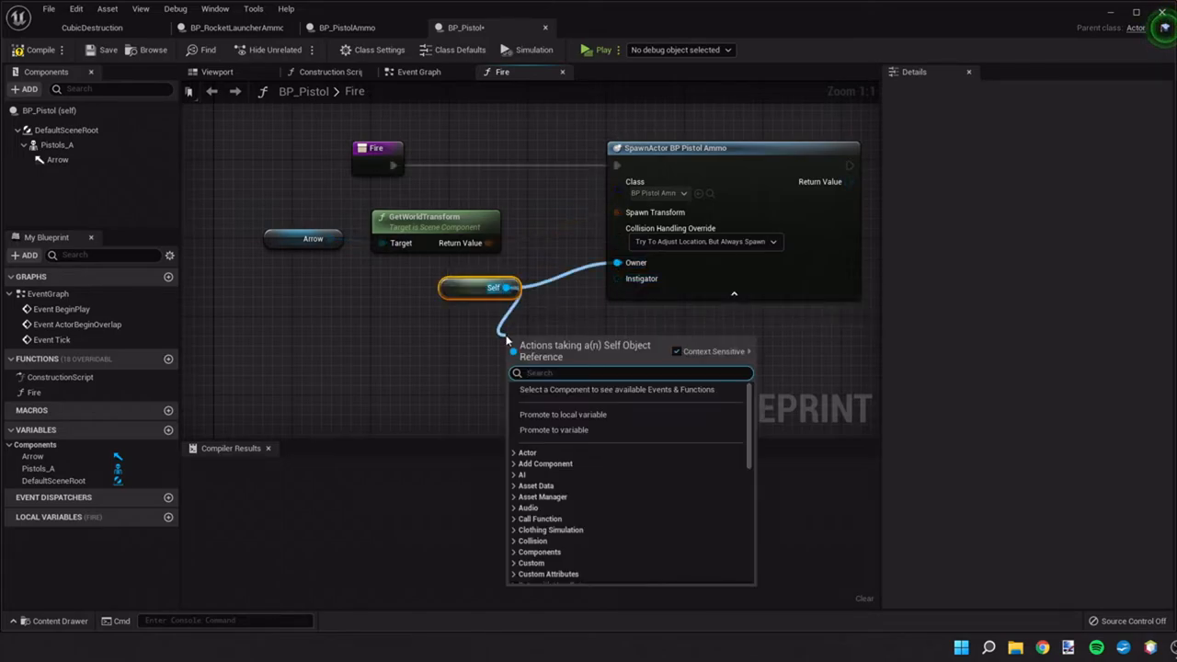
{"action": "type", "text": "getplaye"}
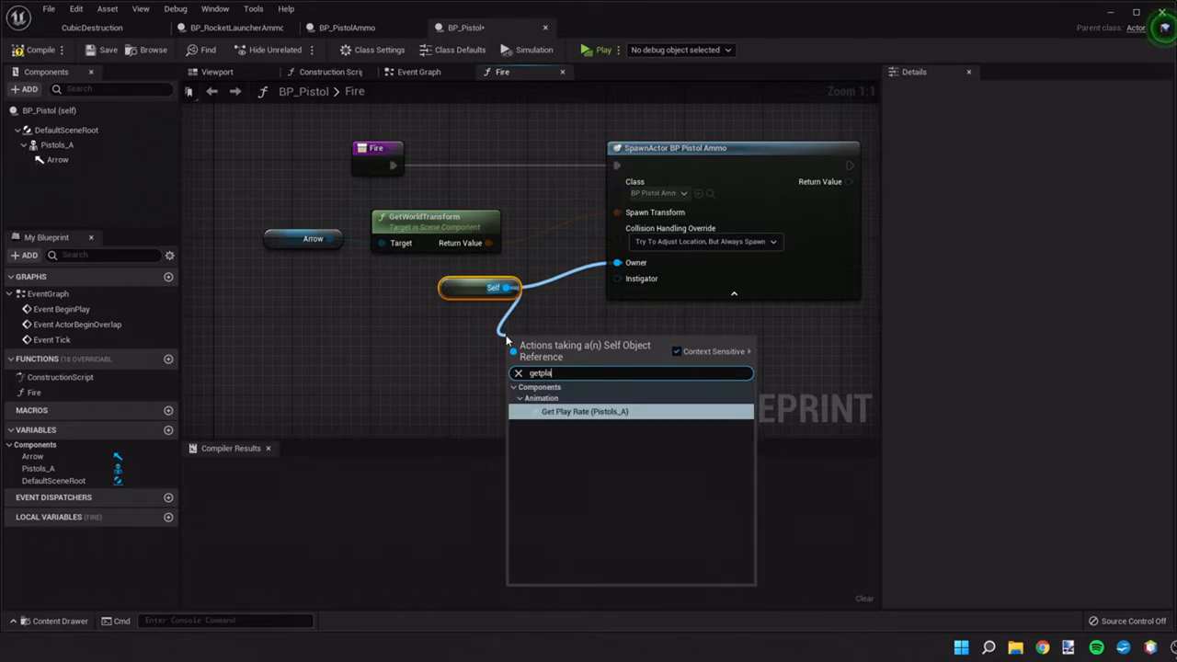
{"action": "key", "text": "BackSpace"}
{"action": "key", "text": "BackSpace"}
{"action": "key", "text": "BackSpace"}
{"action": "key", "text": "BackSpace"}
{"action": "right_click", "coordinate": [425, 359]}
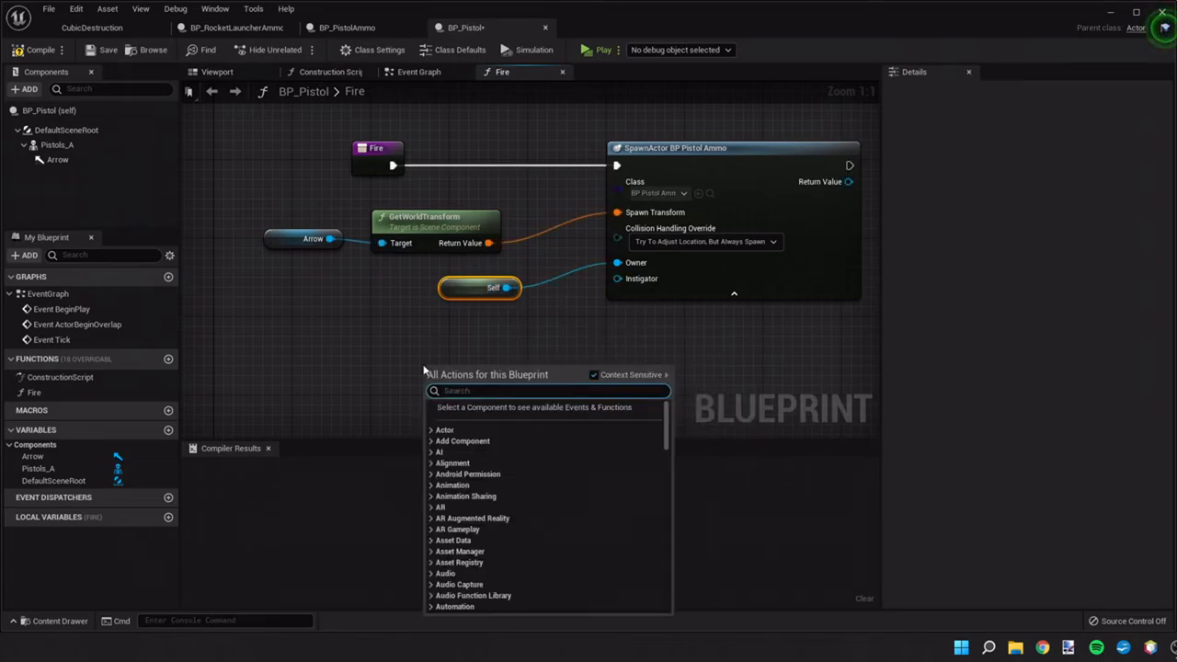
{"action": "type", "text": "get"}
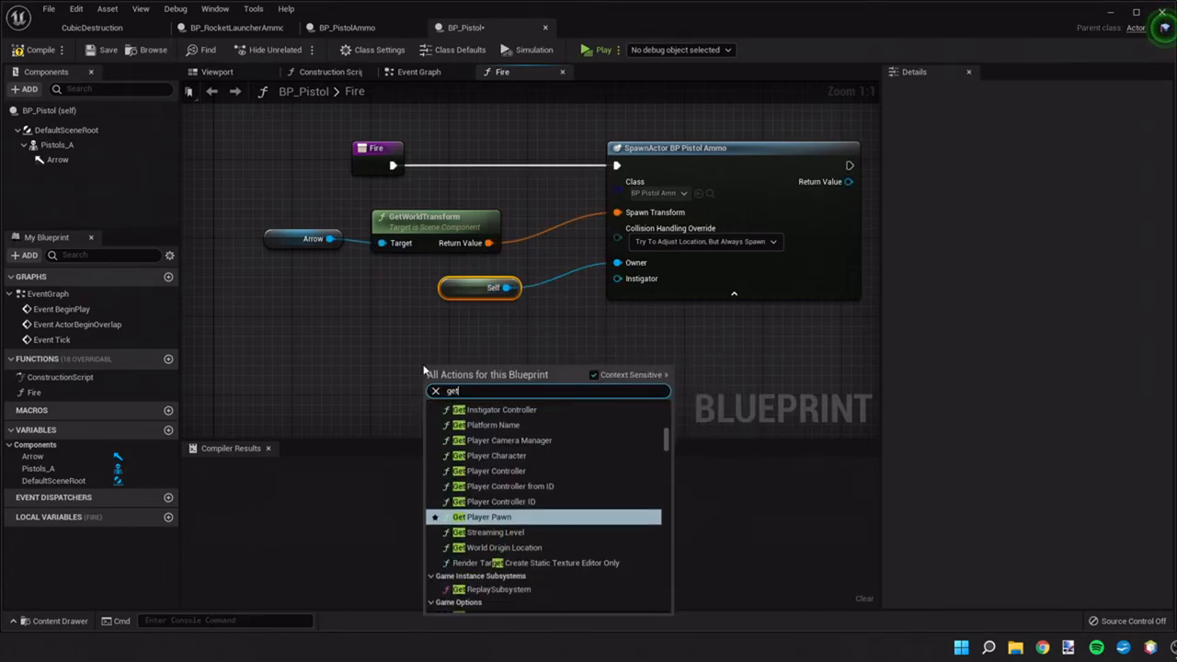
{"action": "type", "text": "playerchar"}
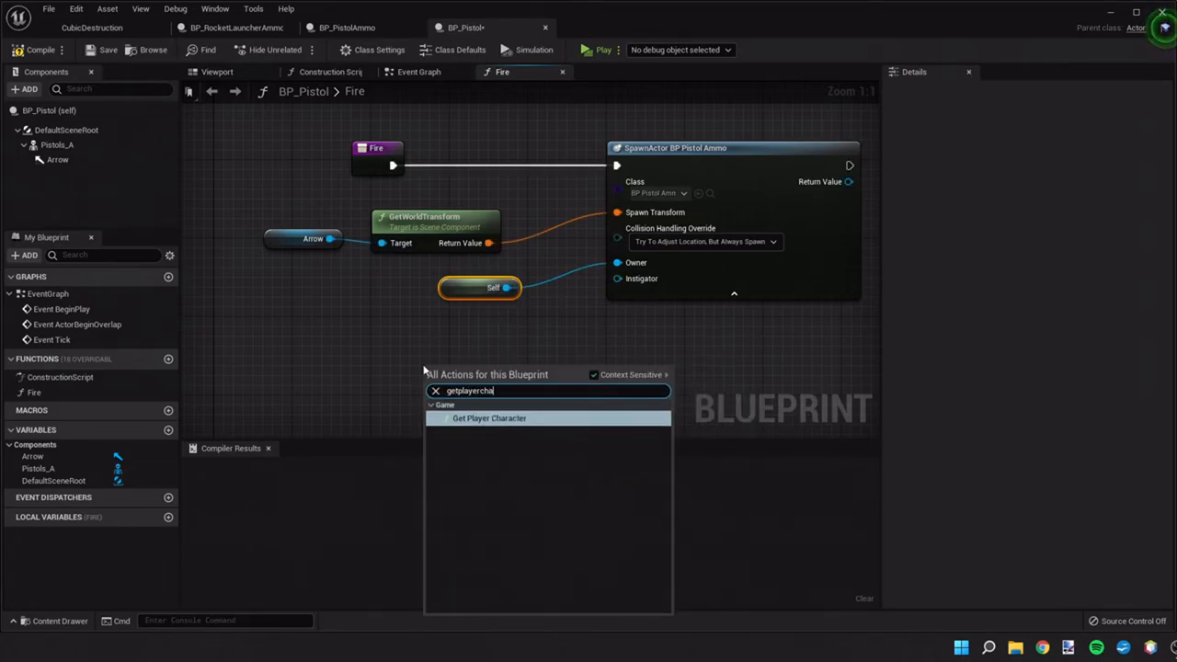
{"action": "key", "text": "Escape"}
{"action": "key", "text": "Return"}
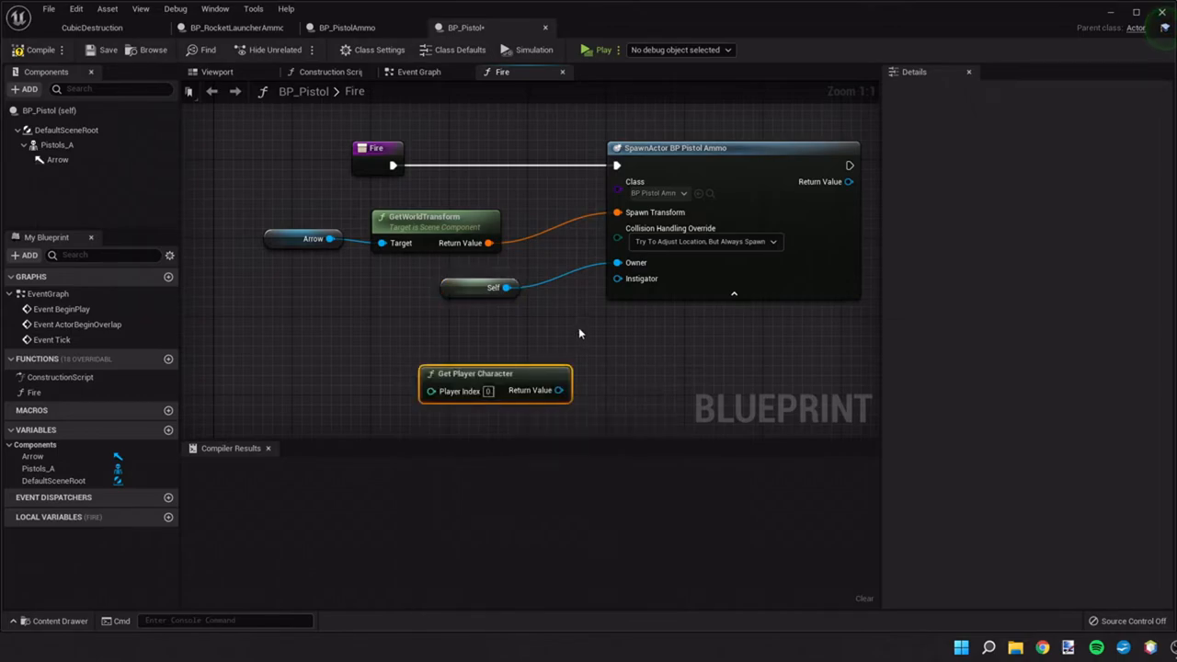
{"action": "mouse_move", "coordinate": [559, 389]}
{"action": "left_mouse_down"}
{"action": "mouse_move", "coordinate": [625, 293]}
{"action": "mouse_move", "coordinate": [618, 279]}
{"action": "left_mouse_up"}
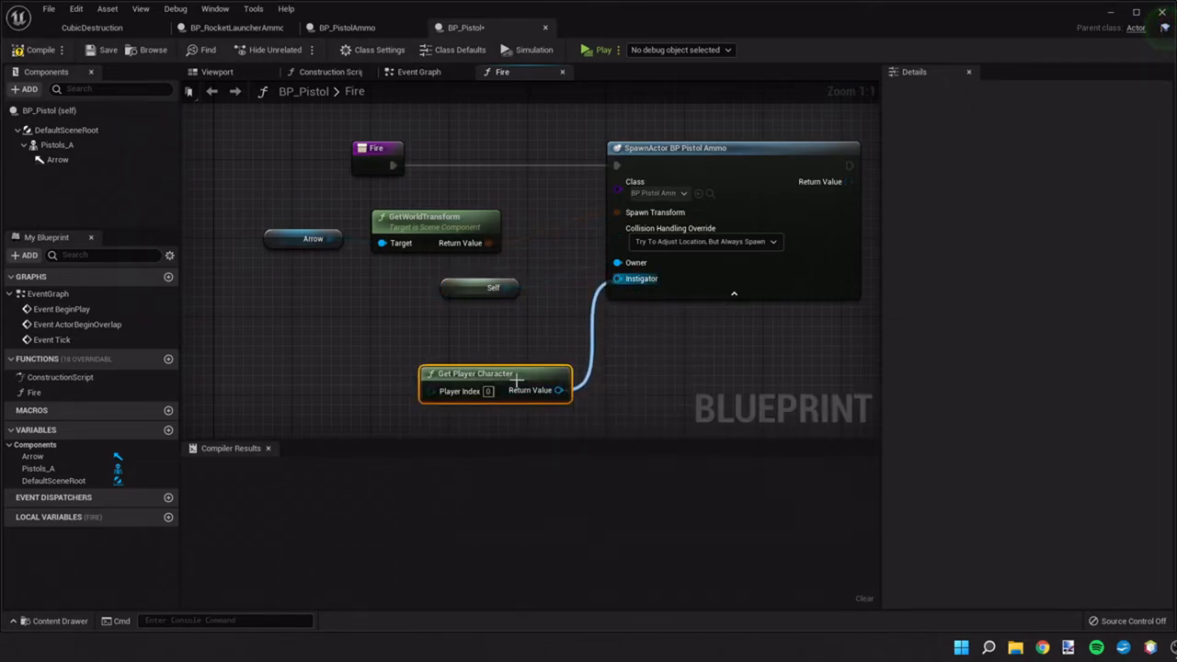
{"action": "left_click_drag", "start_coordinate": [499, 375], "coordinate": [452, 336]}
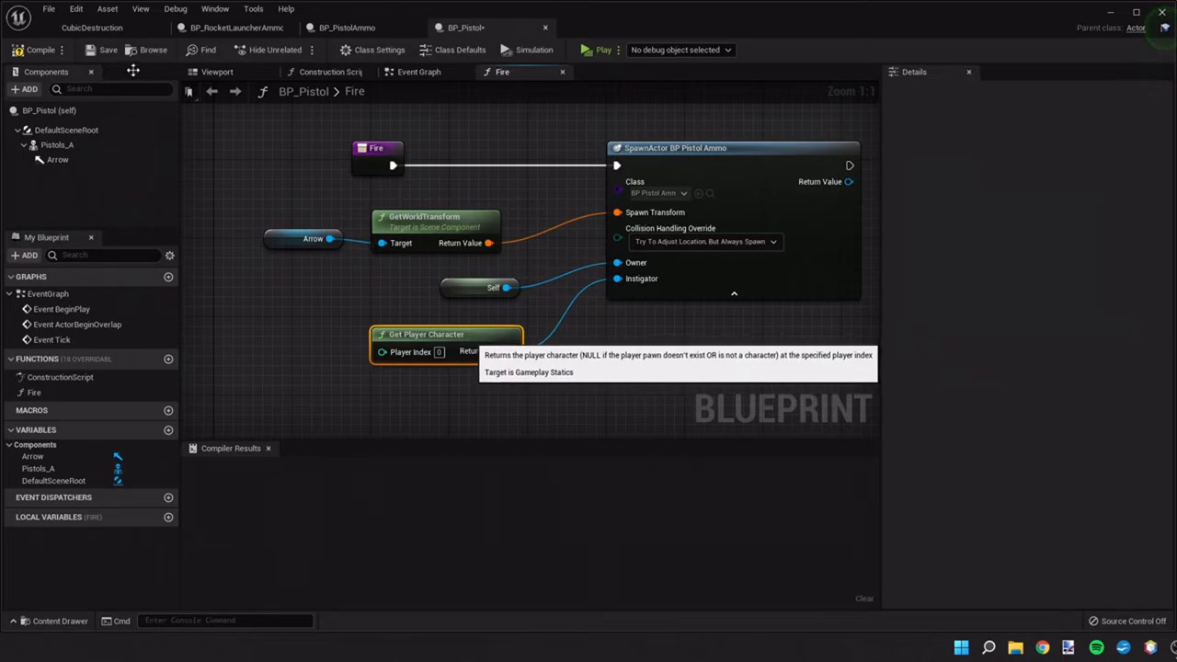
Compile and save BP_Pistol.
{"action": "left_click", "coordinate": [37, 50]}
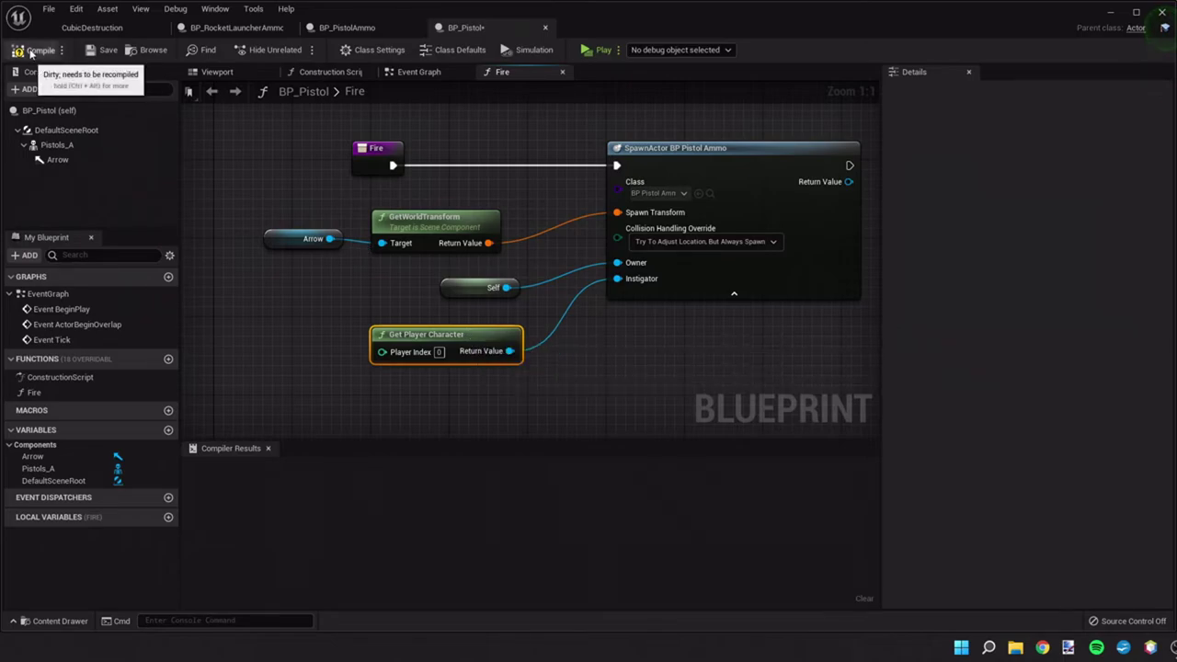
{"action": "left_click", "coordinate": [101, 49]}
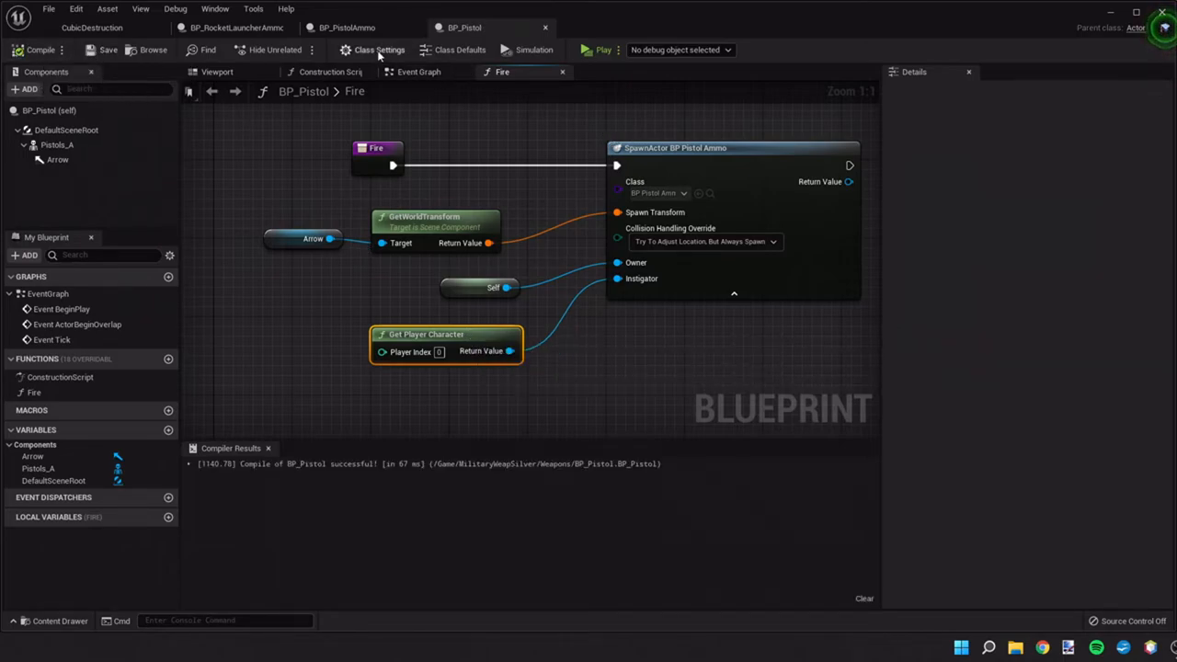
In BP_RocketLauncher's Fire graph, wire Self to Owner and Get Player Character to Instigator.
{"action": "left_click", "coordinate": [249, 28]}
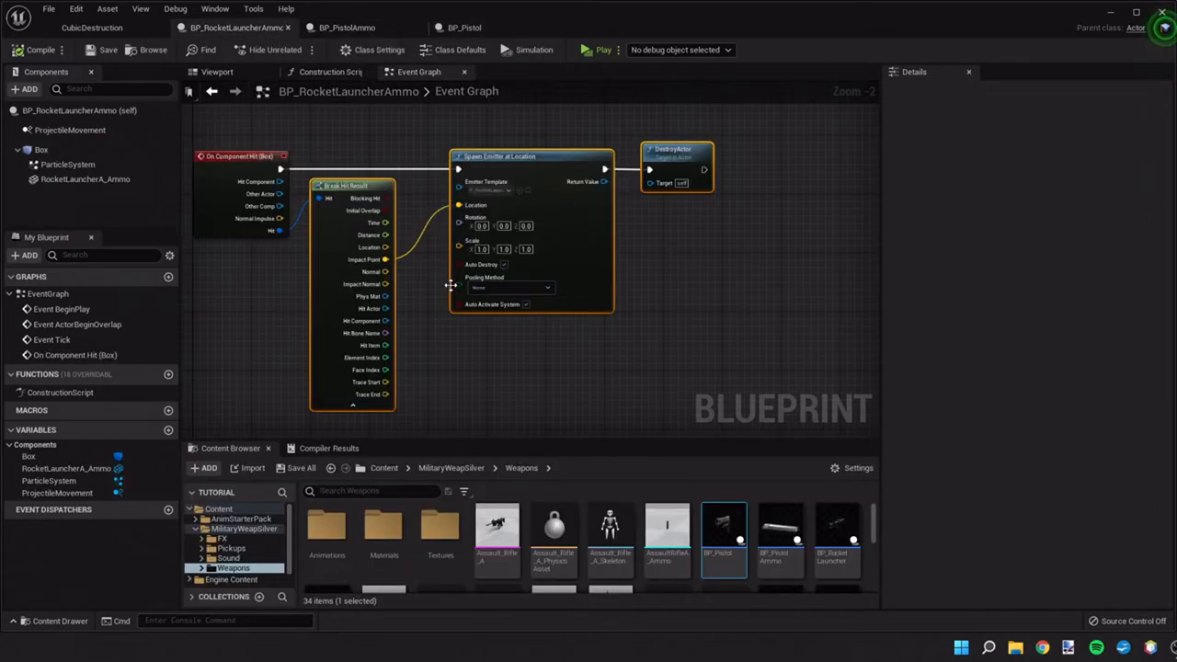
{"action": "right_click_drag", "start_coordinate": [451, 286], "coordinate": [528, 287]}
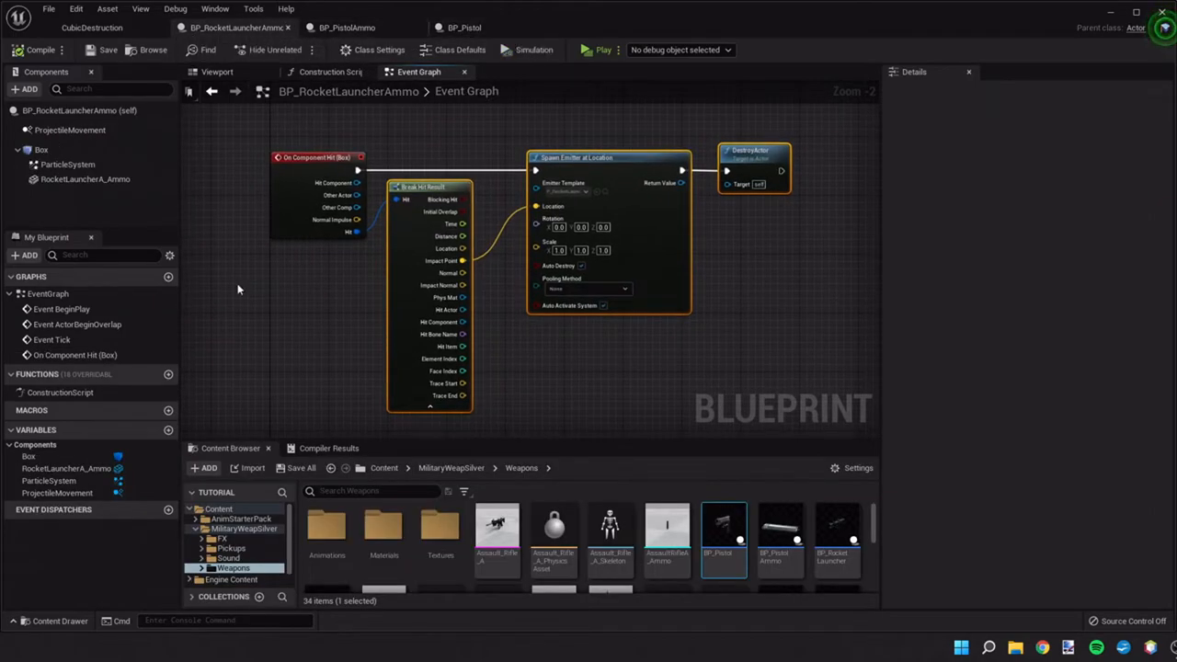
{"action": "double_click", "coordinate": [837, 529]}
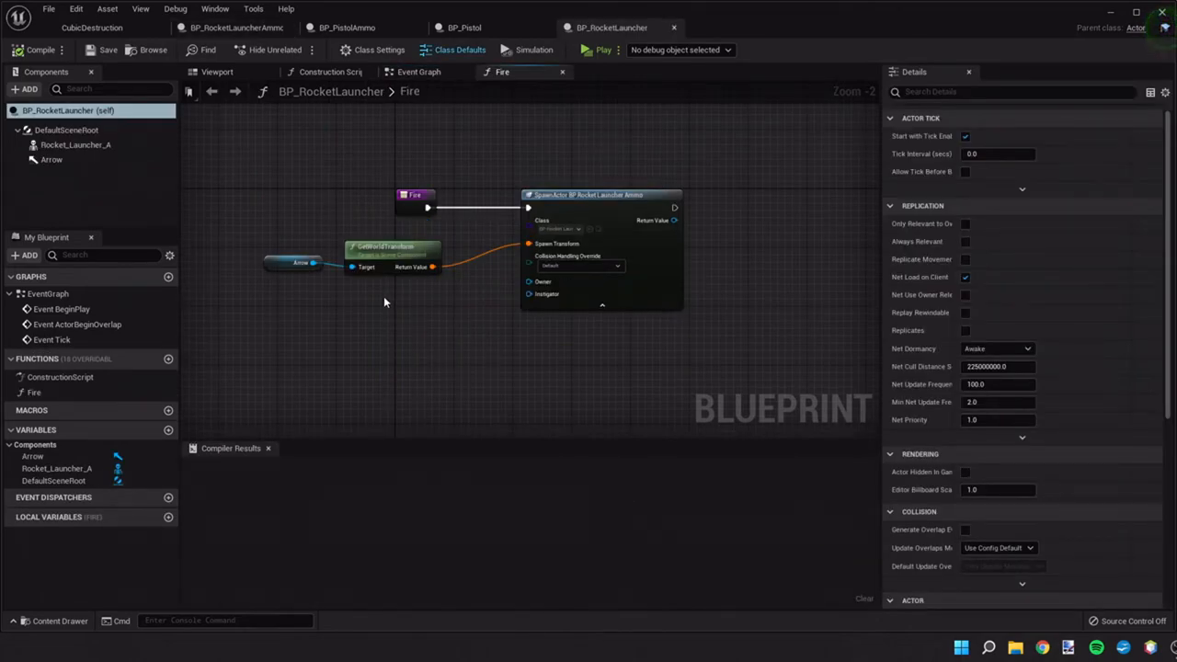
{"action": "left_click_drag", "start_coordinate": [529, 283], "coordinate": [452, 289]}
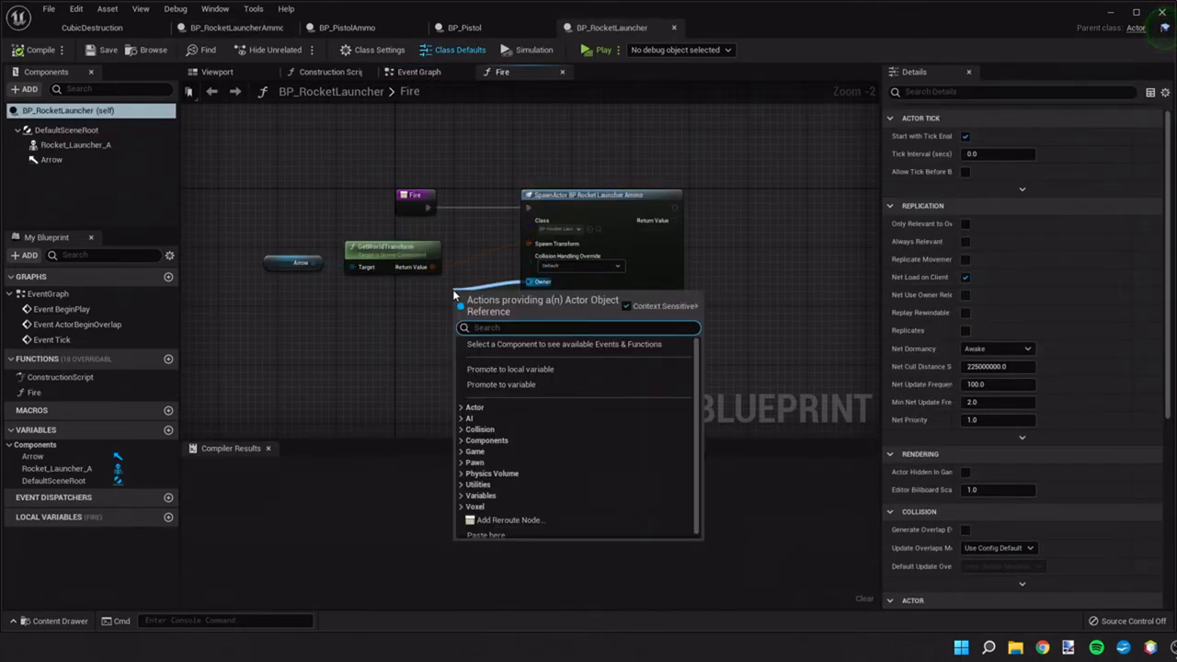
{"action": "type", "text": "sel"}
{"action": "key", "text": "Return"}
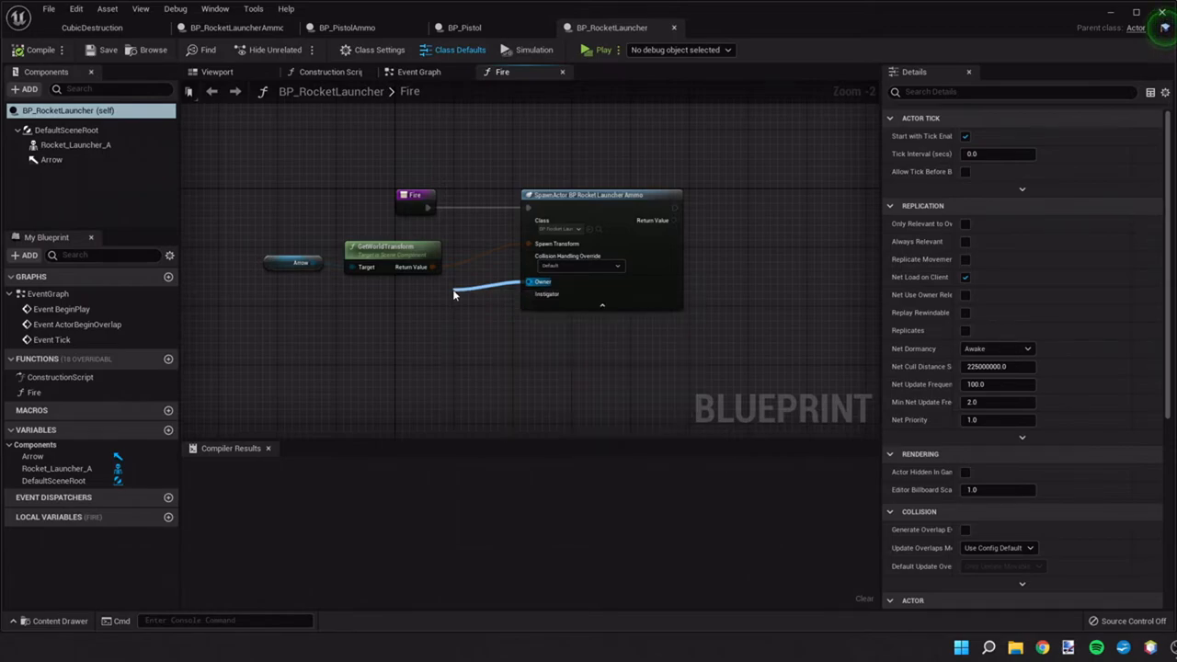
{"action": "left_click", "coordinate": [530, 304]}
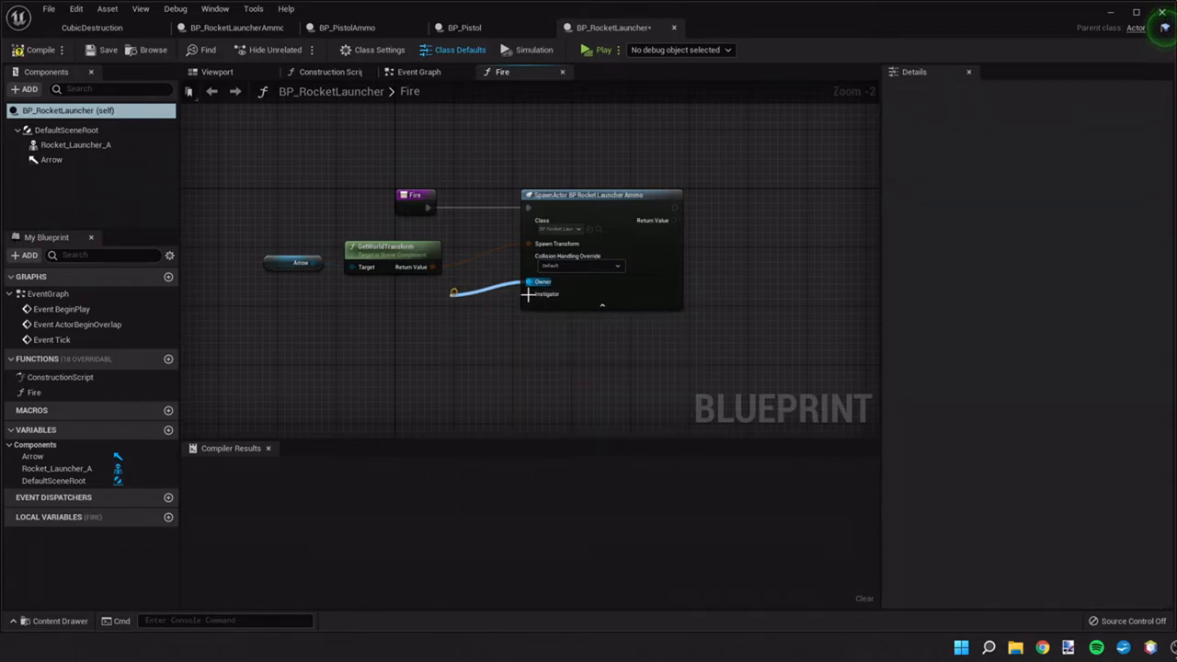
{"action": "left_click_drag", "start_coordinate": [530, 295], "coordinate": [423, 357]}
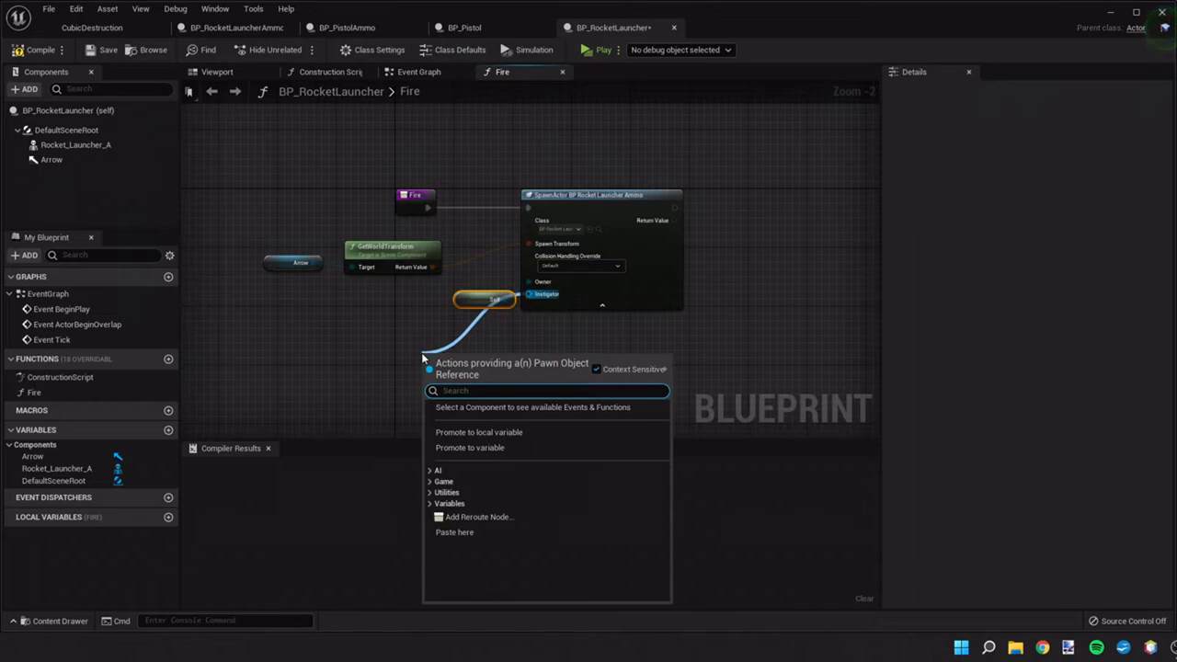
{"action": "type", "text": "getplayerch"}
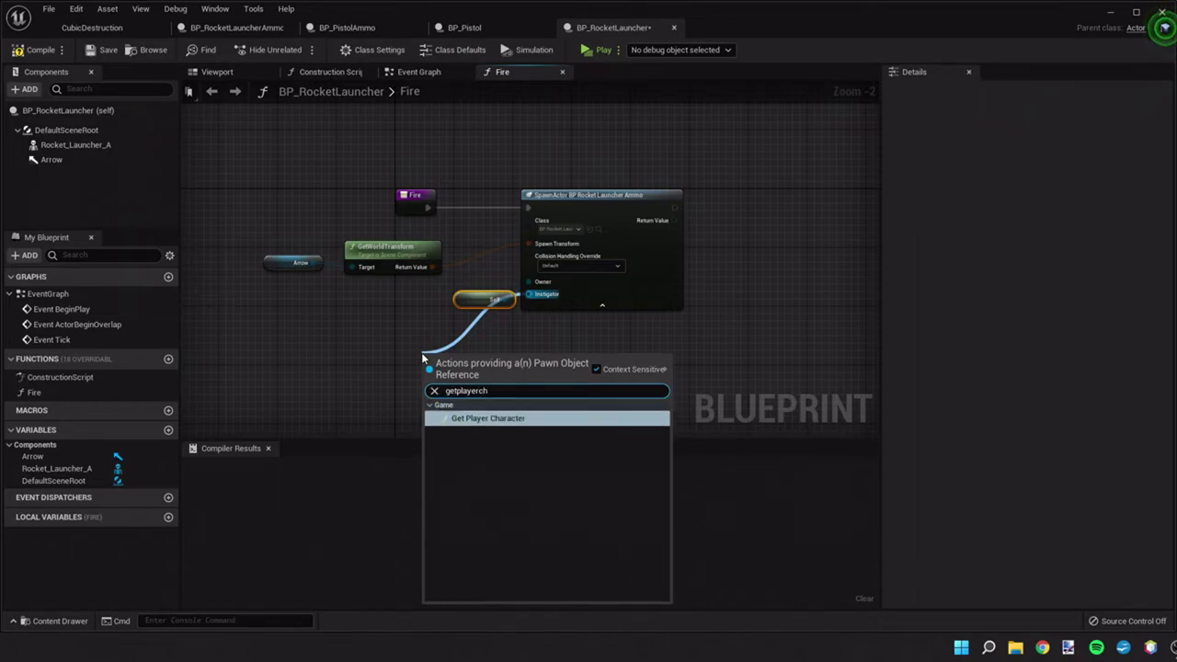
{"action": "key", "text": "Return"}
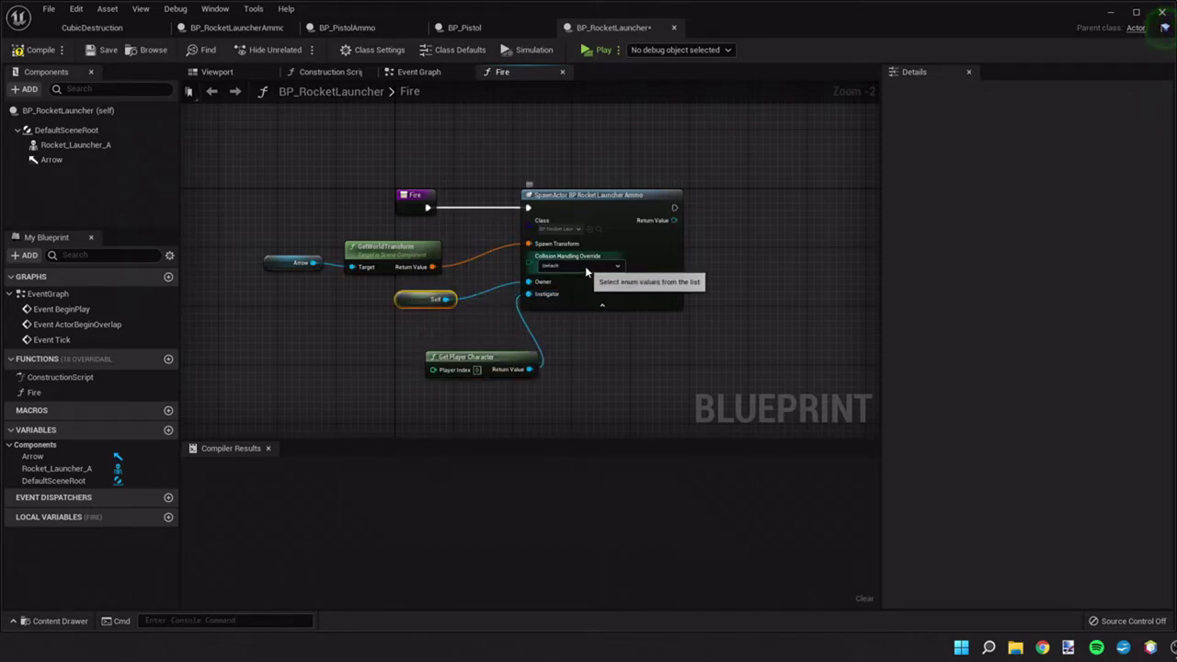
Set collision handling to always spawn, compile and save BP_RocketLauncher, and start a play test.
{"action": "left_click", "coordinate": [579, 266]}
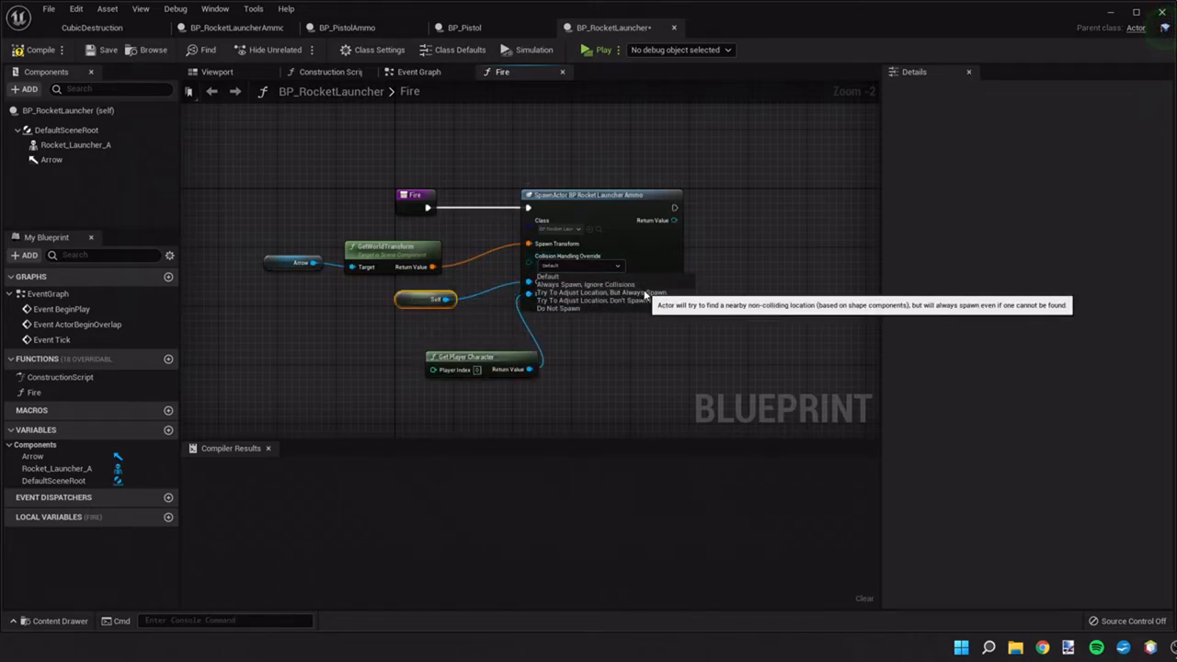
{"action": "left_click", "coordinate": [600, 293]}
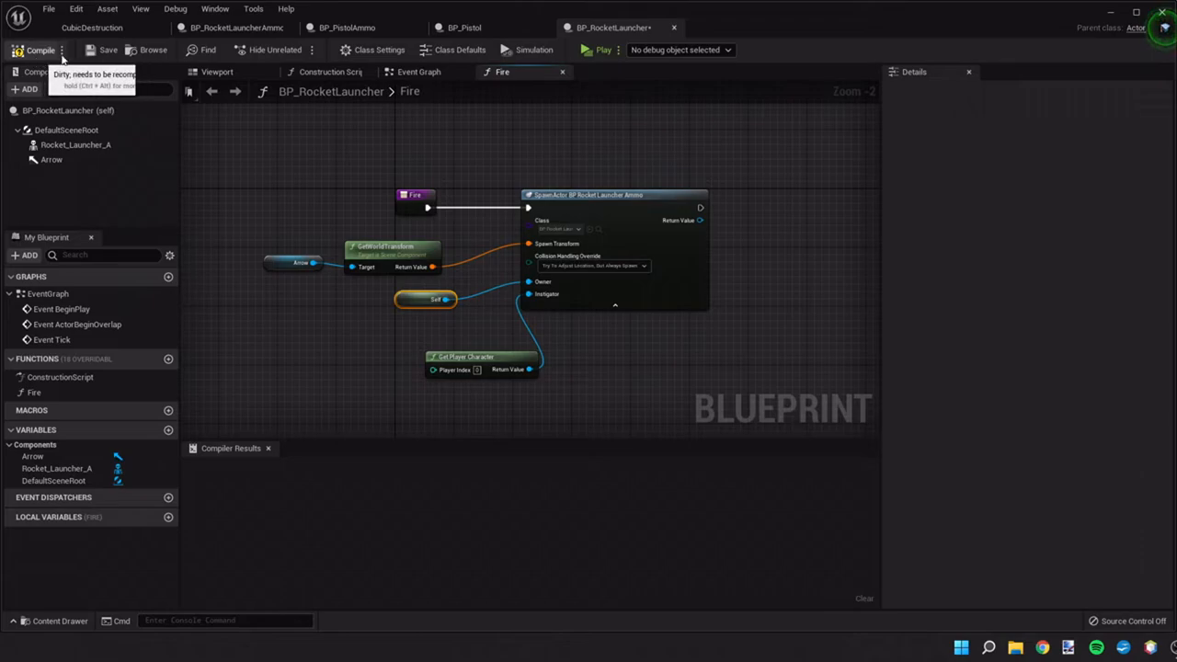
{"action": "left_click", "coordinate": [40, 49]}
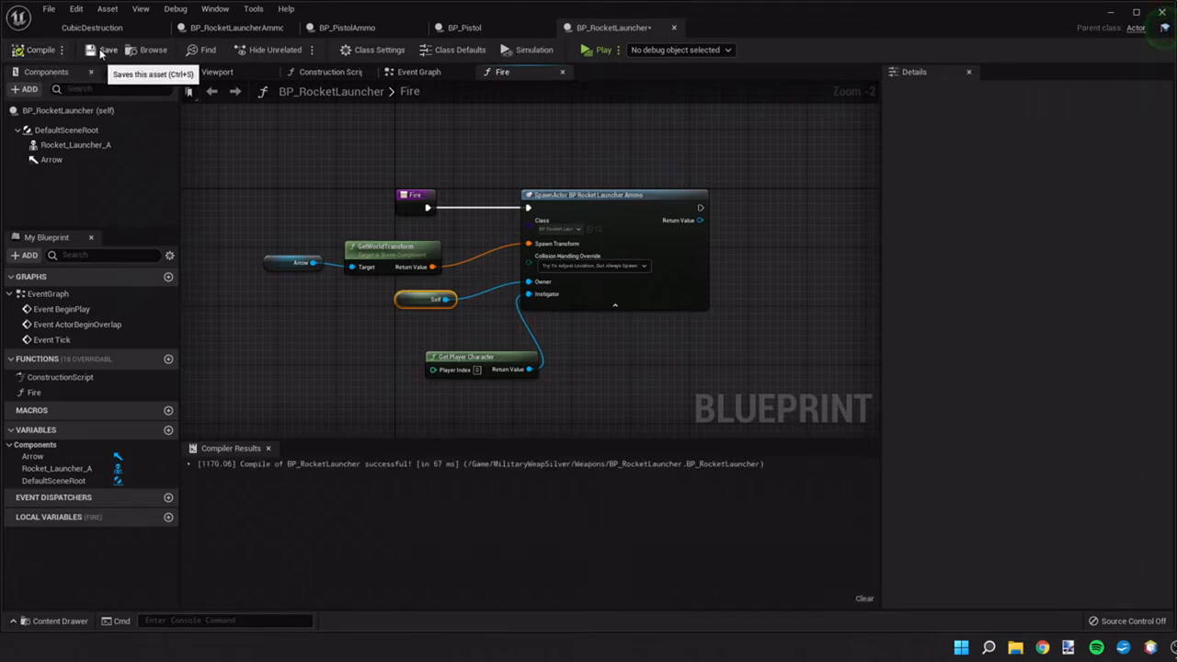
{"action": "left_click", "coordinate": [107, 49]}
{"action": "left_click", "coordinate": [588, 50]}
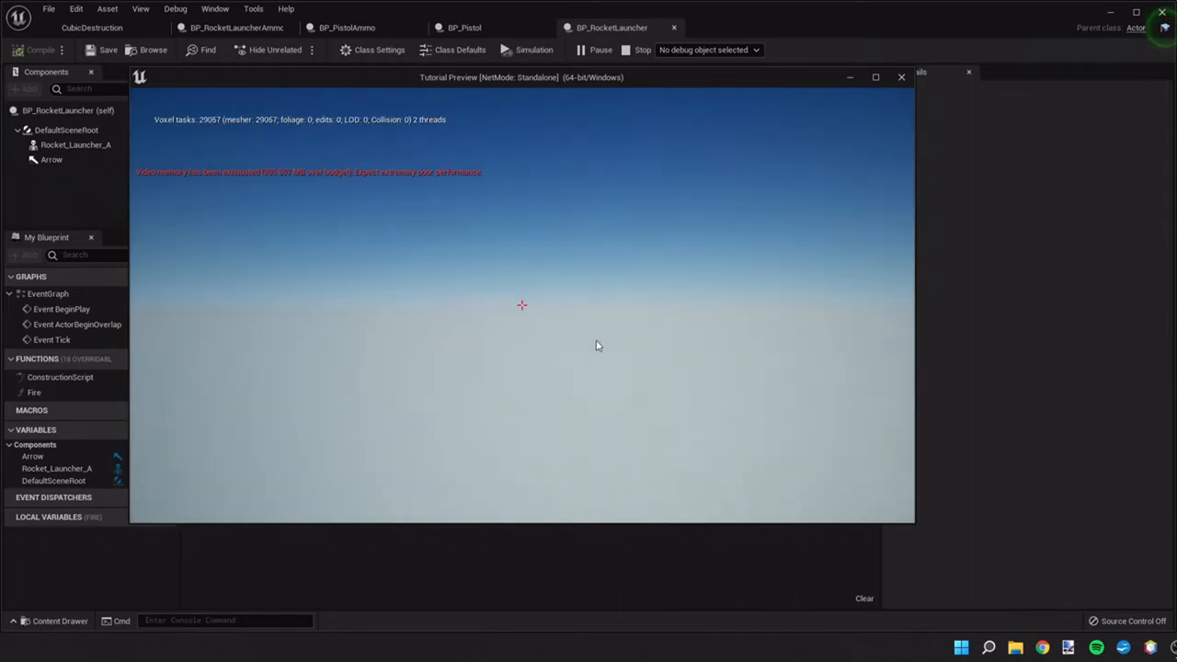
{"action": "key", "text": "Escape"}
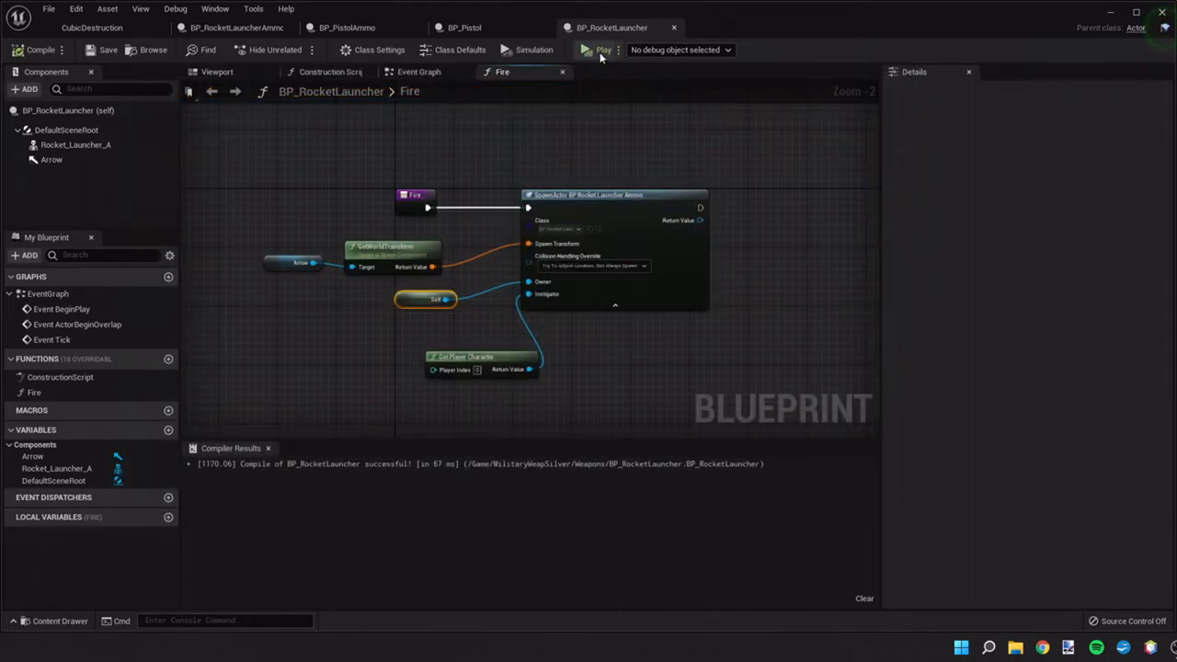
{"action": "key", "text": "alt+p"}
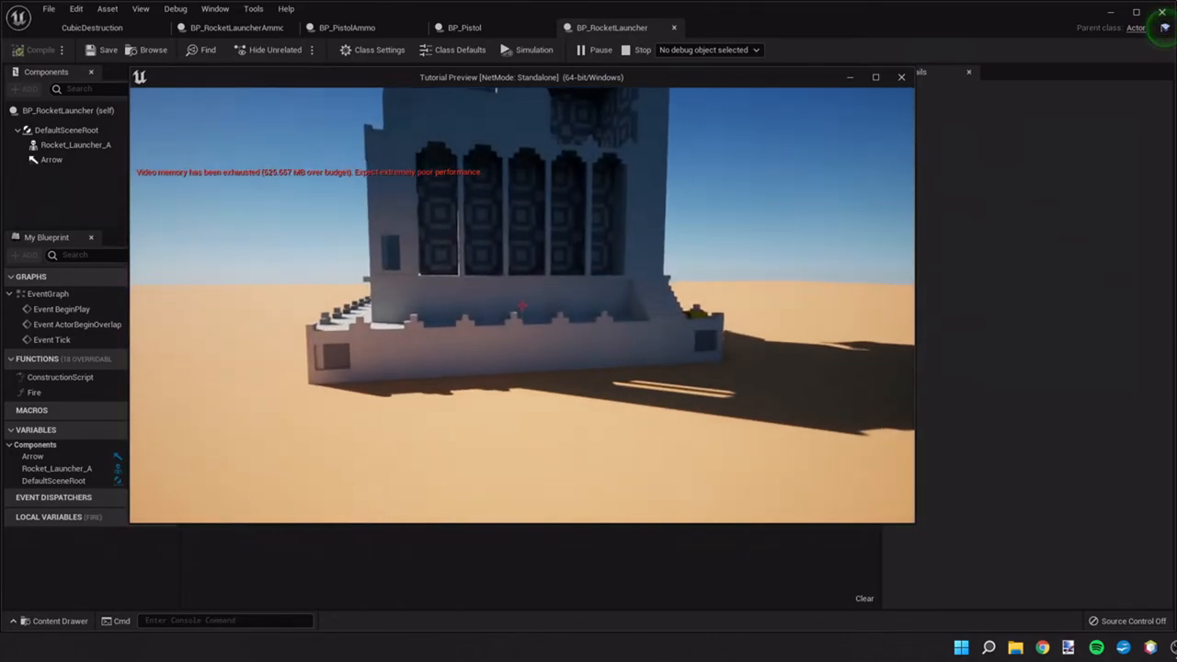
{"action": "key", "text": "w"}
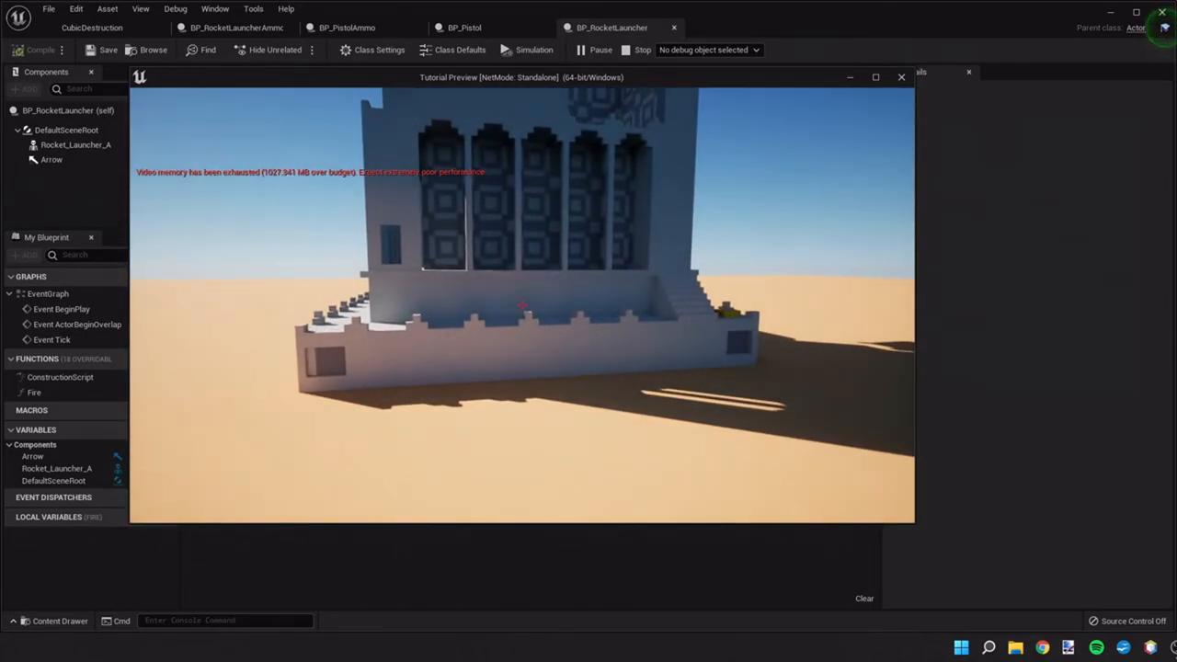
{"action": "key", "text": "w"}
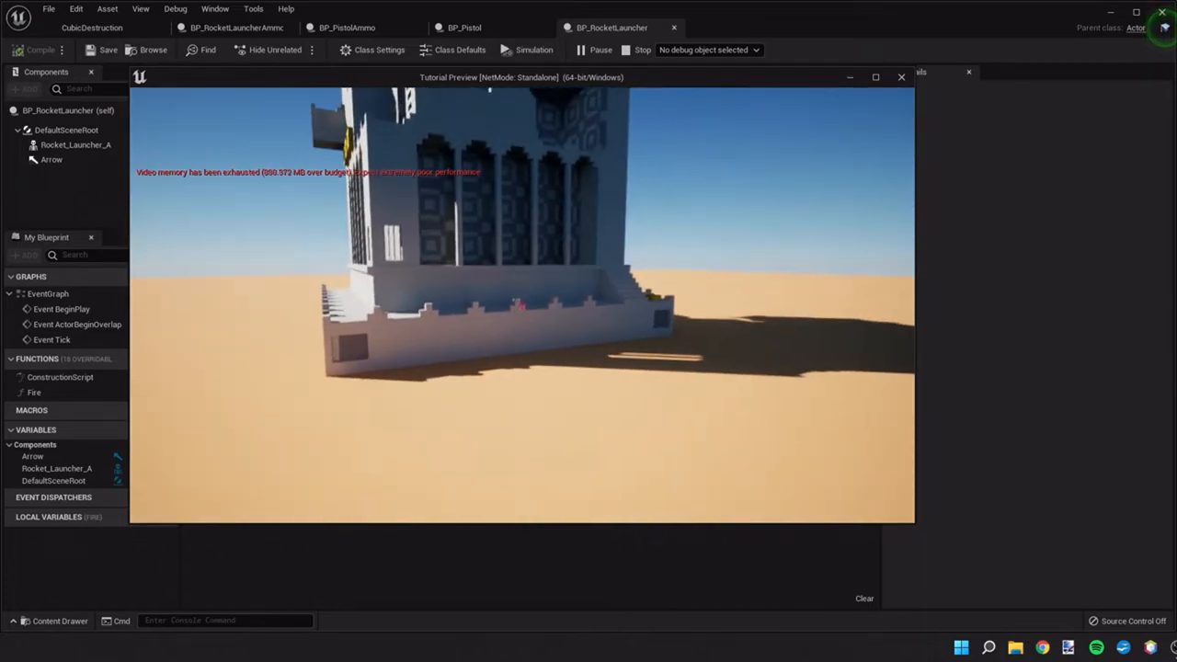
{"action": "key", "text": "w"}
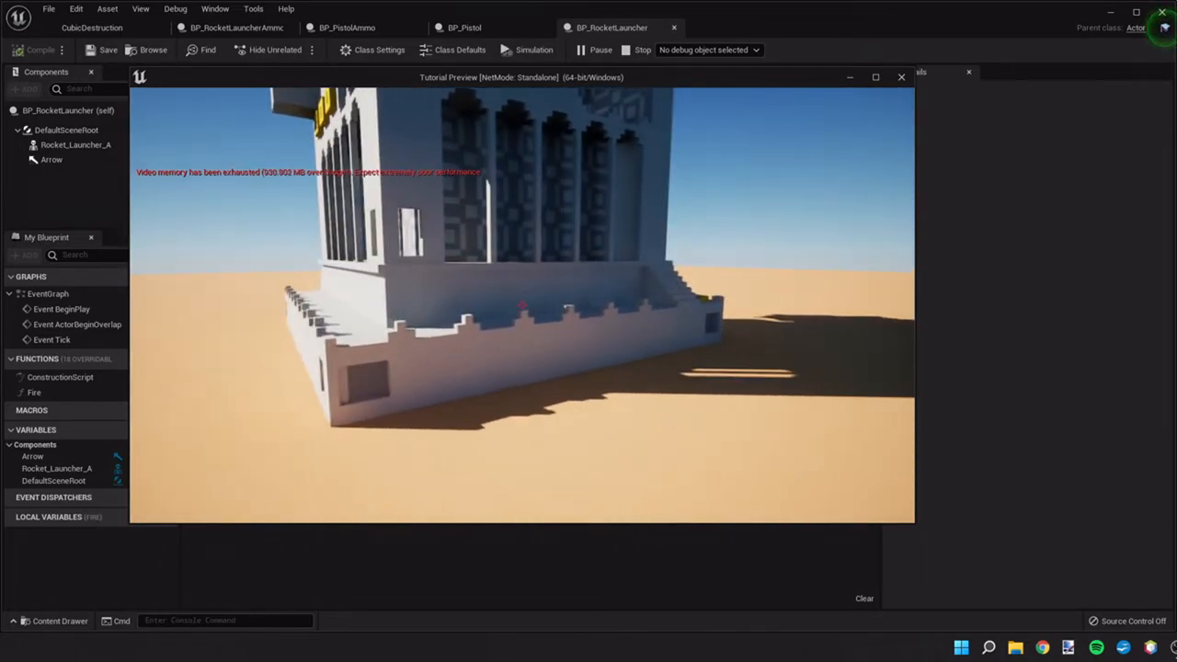
{"action": "key", "text": "s"}
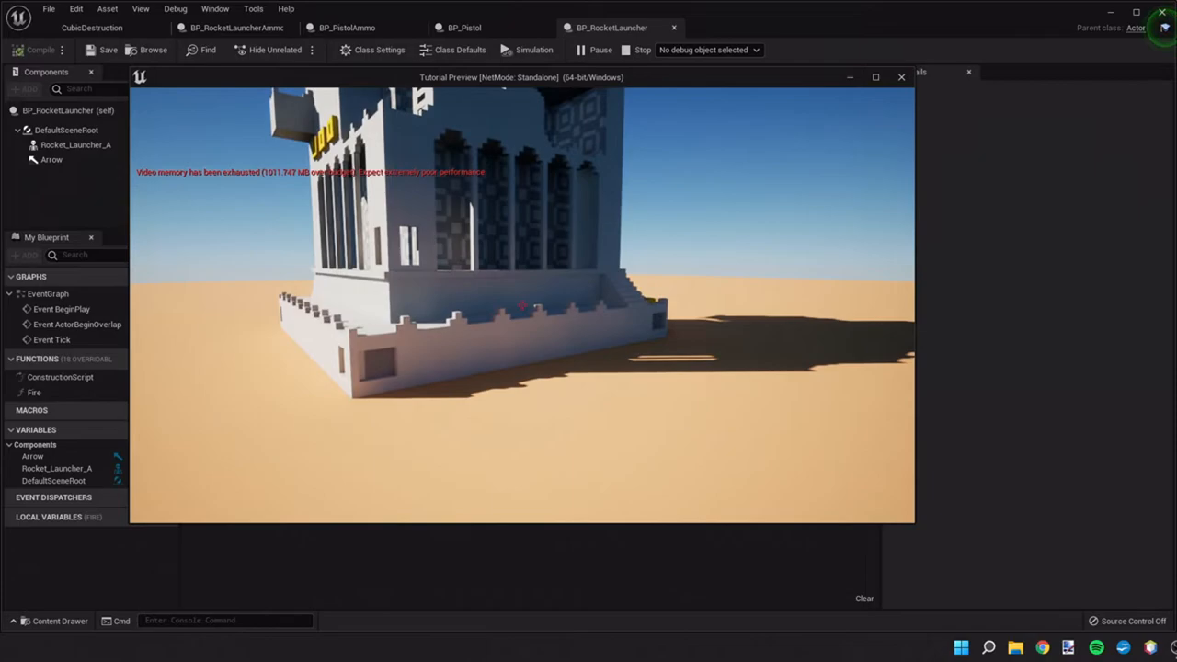
{"action": "key", "text": "w"}
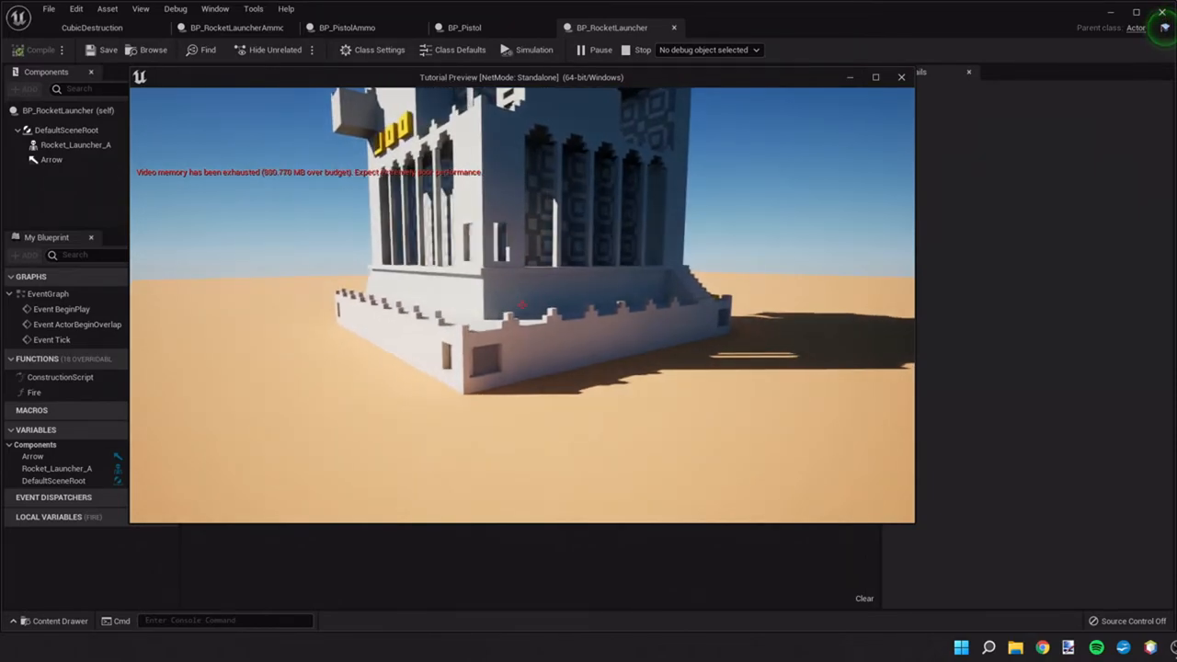
{"action": "key", "text": "w"}
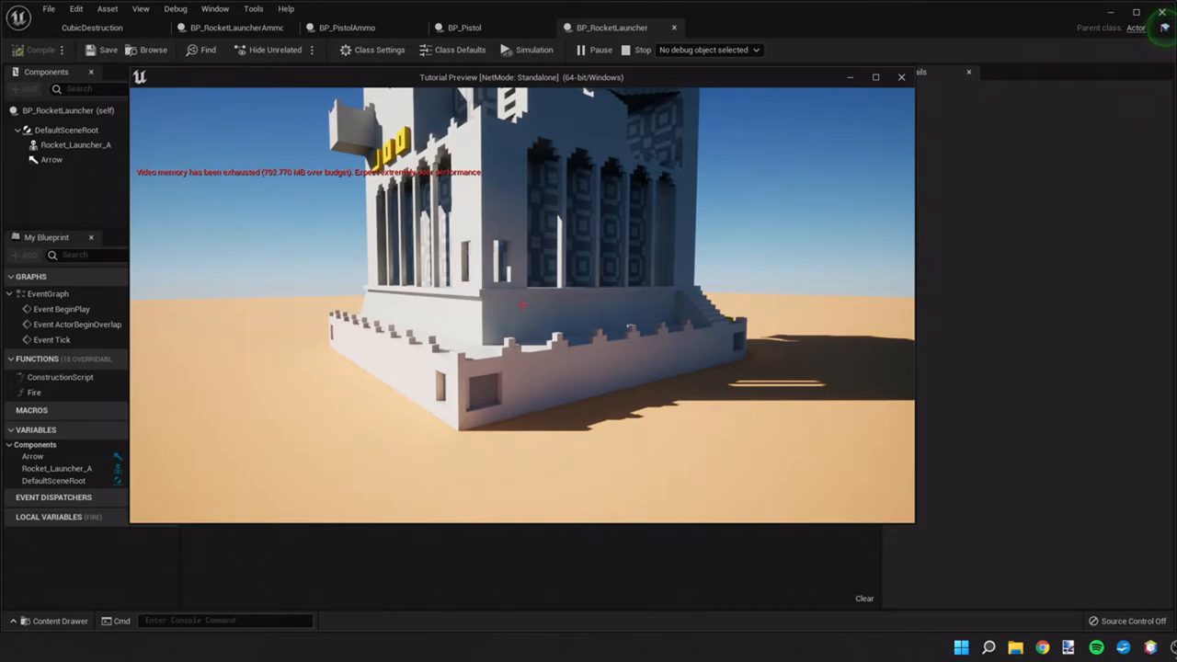
{"action": "key", "text": "w"}
{"action": "key", "text": "w"}
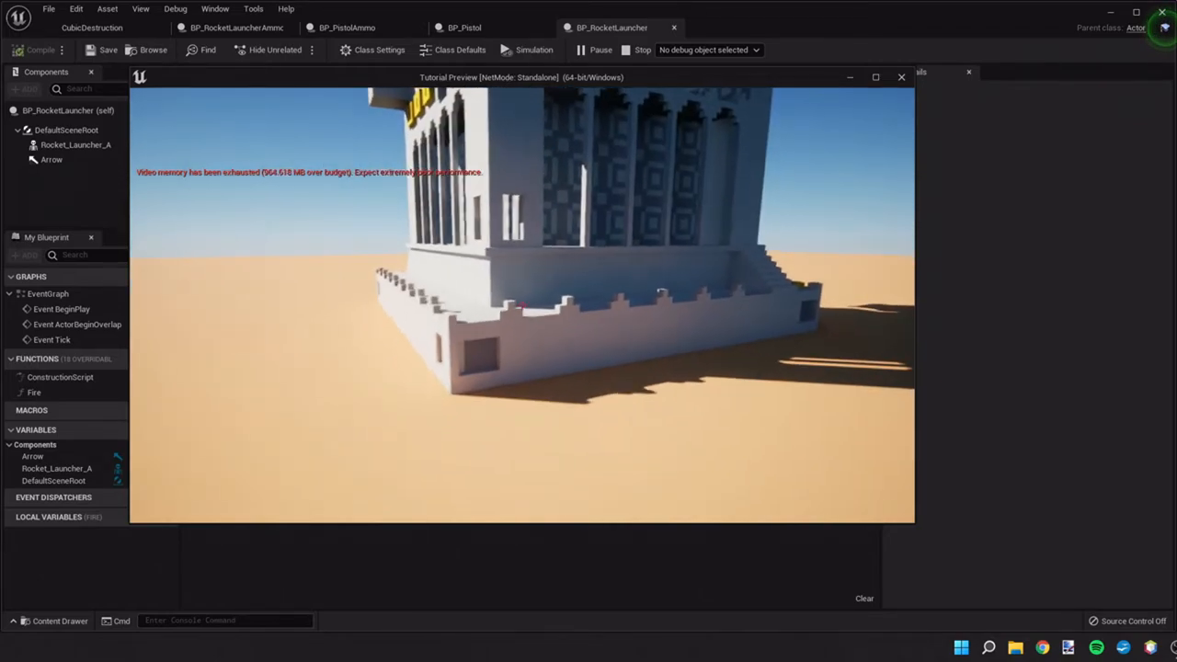
{"action": "key", "text": "w"}
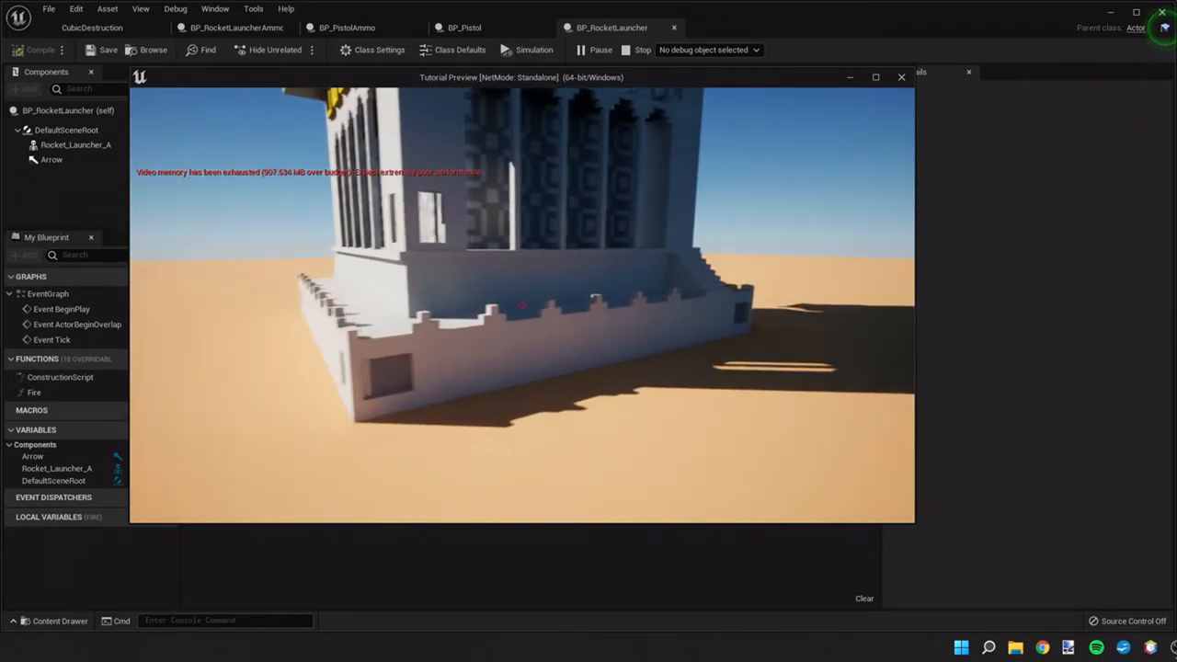
{"action": "key", "text": "w"}
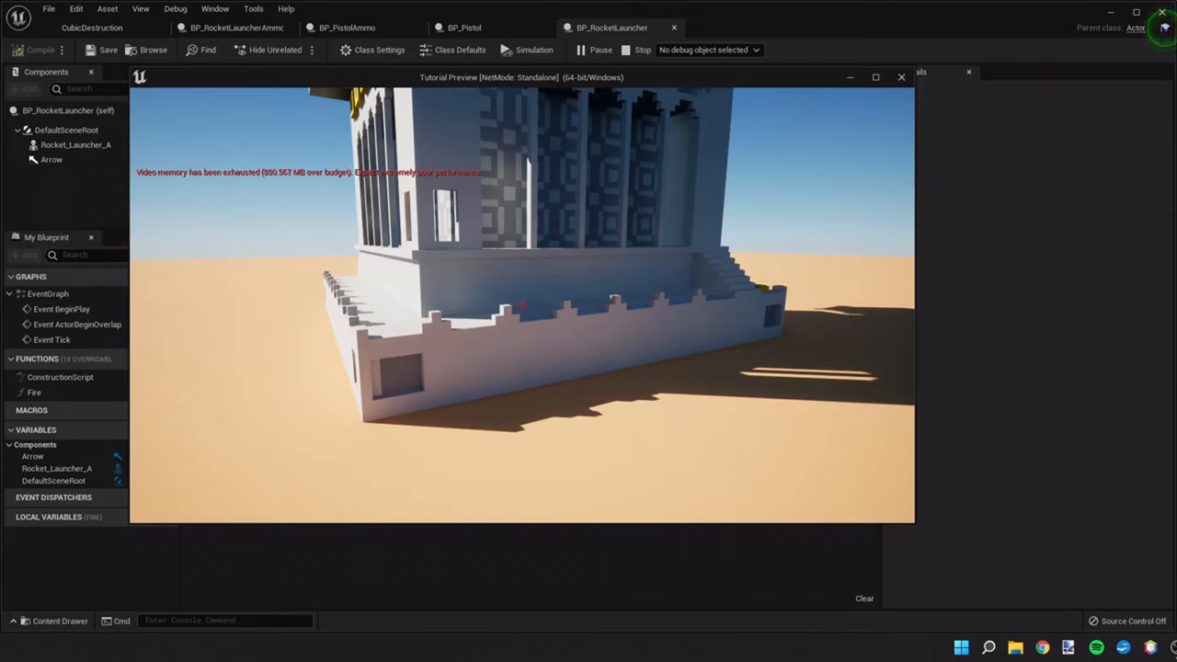
{"action": "key", "text": "s"}
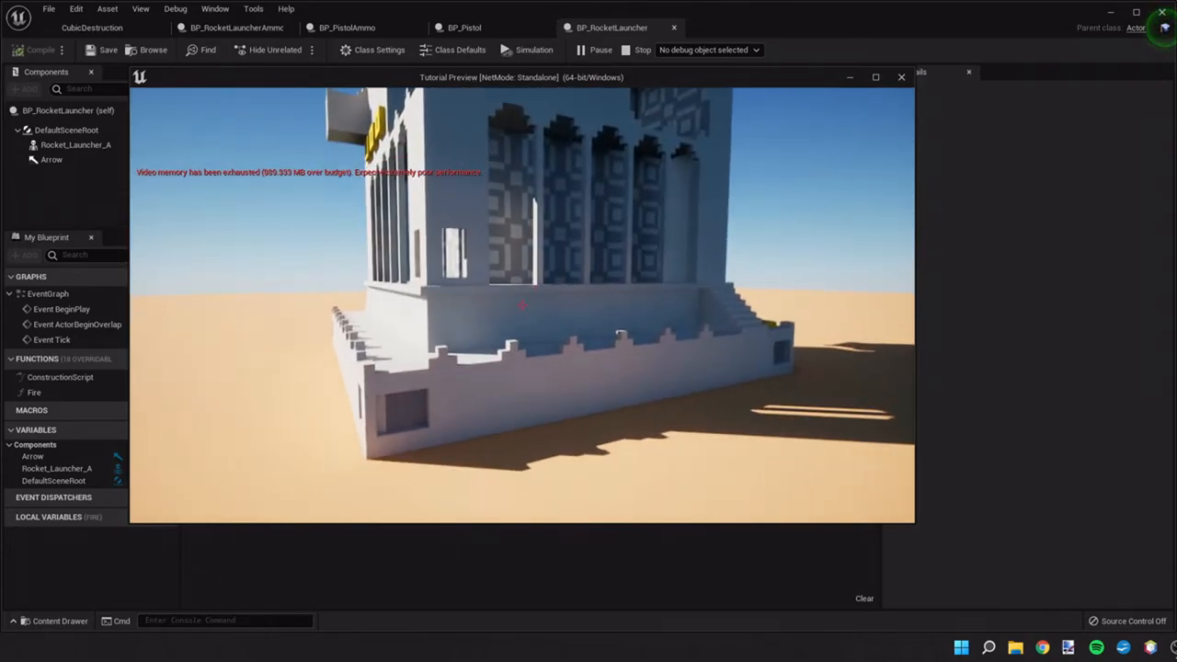
{"action": "key", "text": "s"}
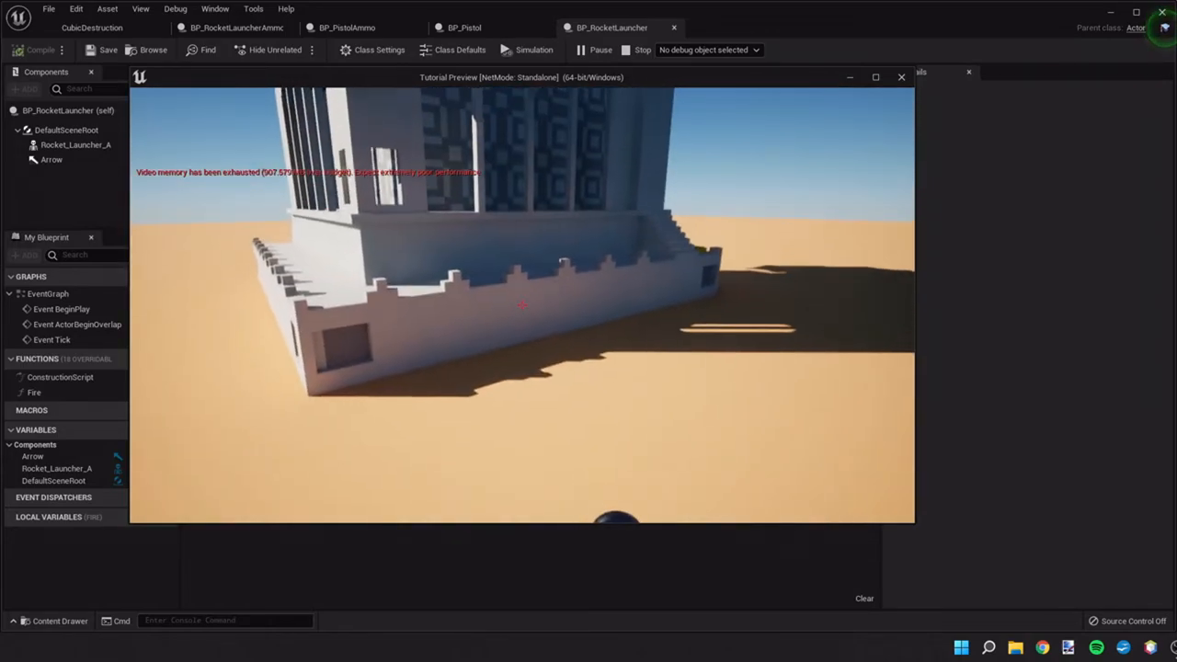
{"action": "left_click", "coordinate": [522, 306]}
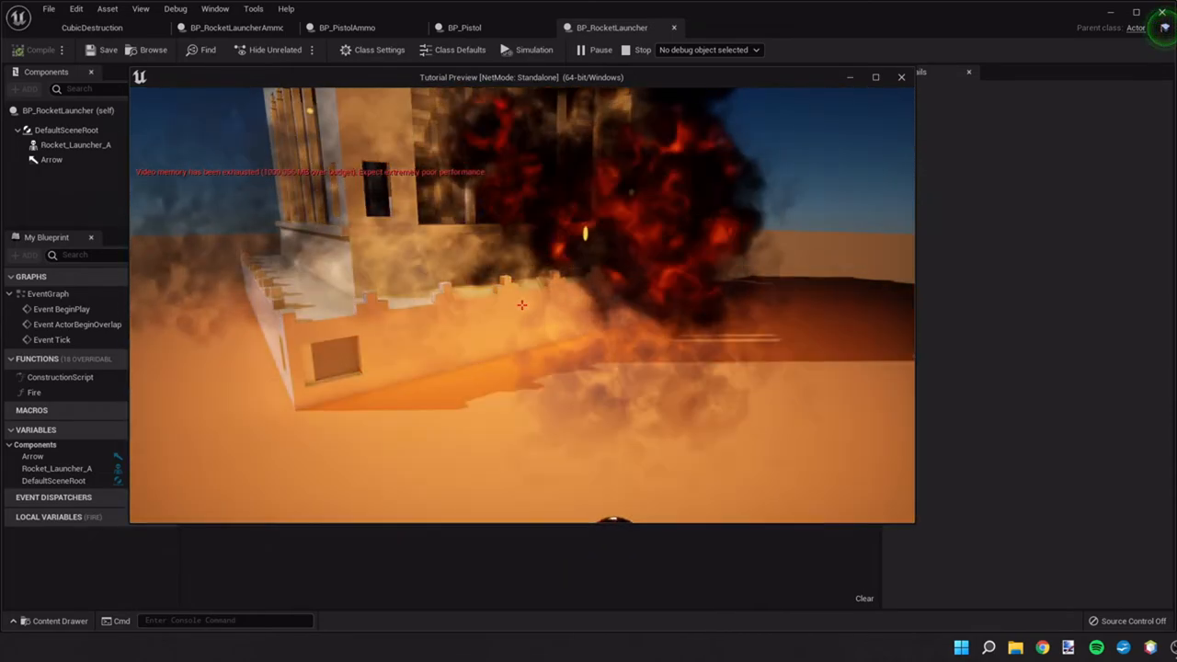
{"action": "key", "text": "Escape"}
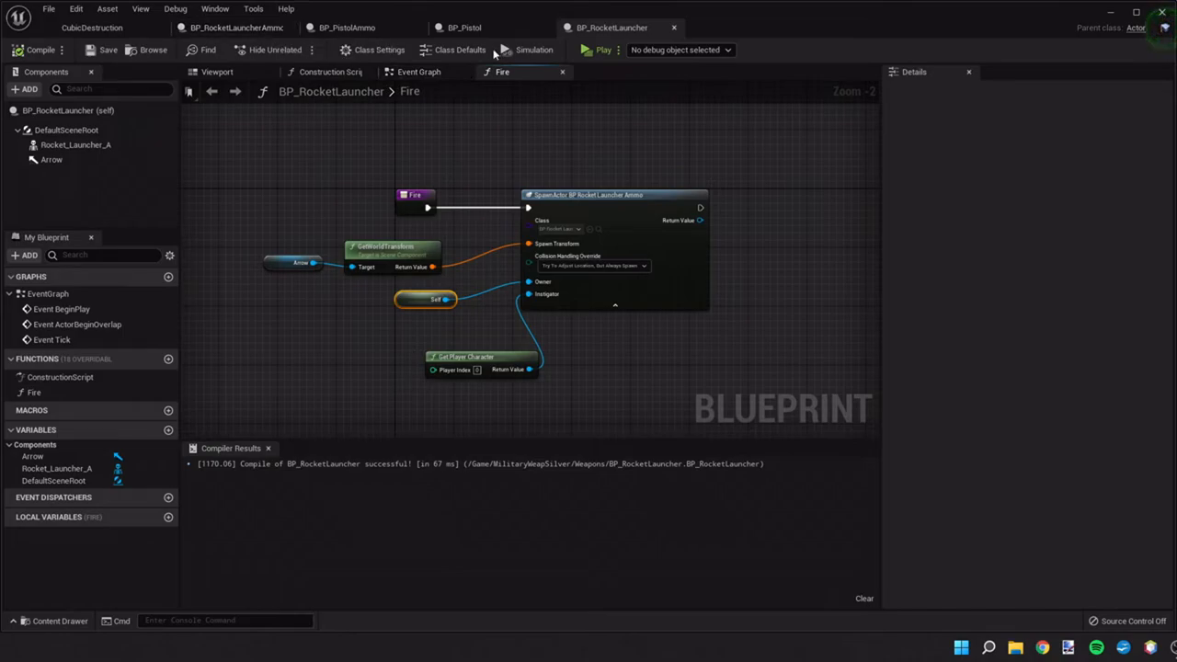
Add a Play Sound at Location node after Spawn Emitter in BP_RocketLauncherAmmo.
{"action": "left_click", "coordinate": [237, 28]}
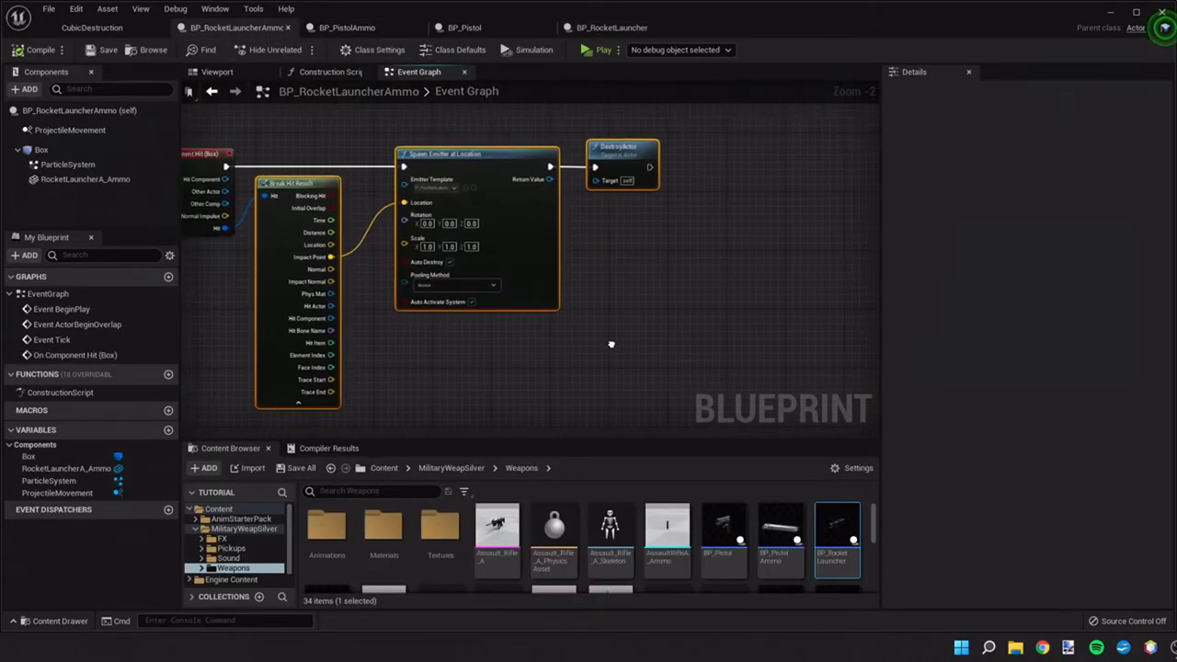
{"action": "right_click_drag", "start_coordinate": [705, 323], "coordinate": [515, 304]}
{"action": "right_click_drag", "start_coordinate": [488, 174], "coordinate": [562, 175]}
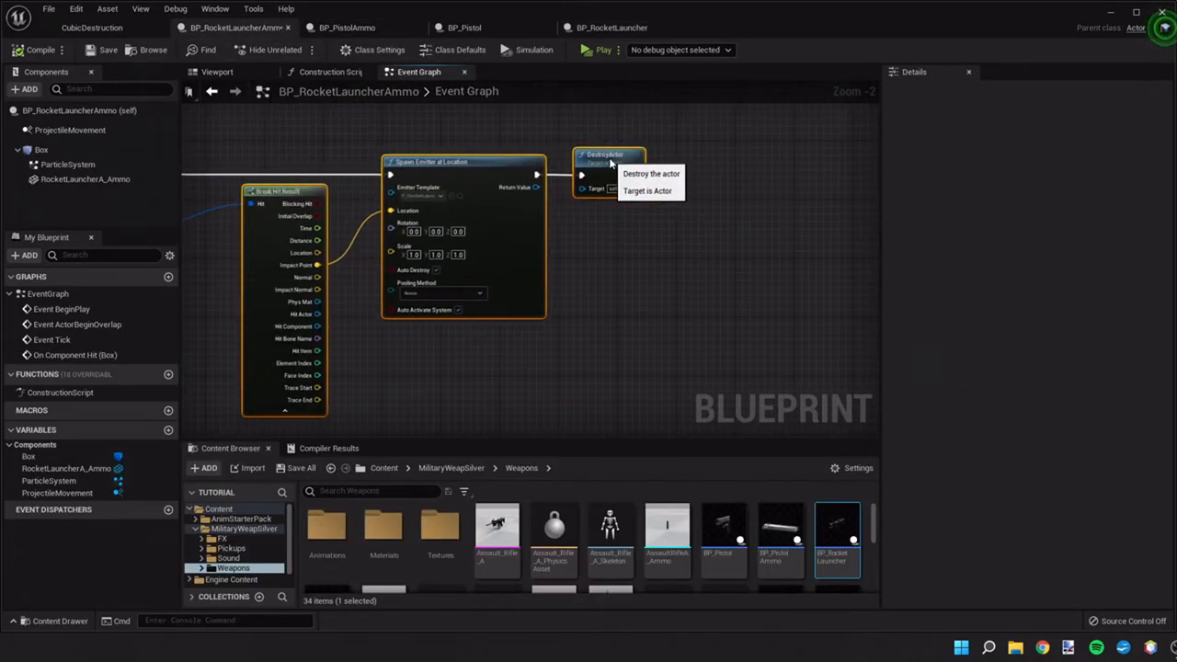
{"action": "left_click_drag", "start_coordinate": [513, 175], "coordinate": [550, 140]}
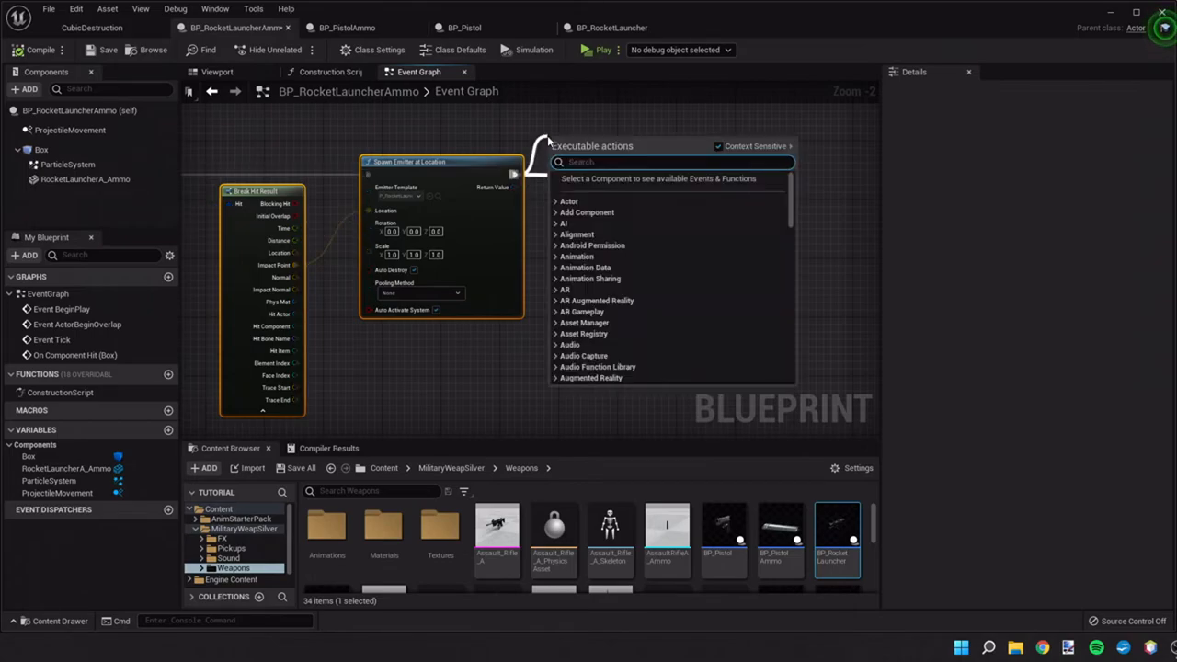
{"action": "type", "text": "play"}
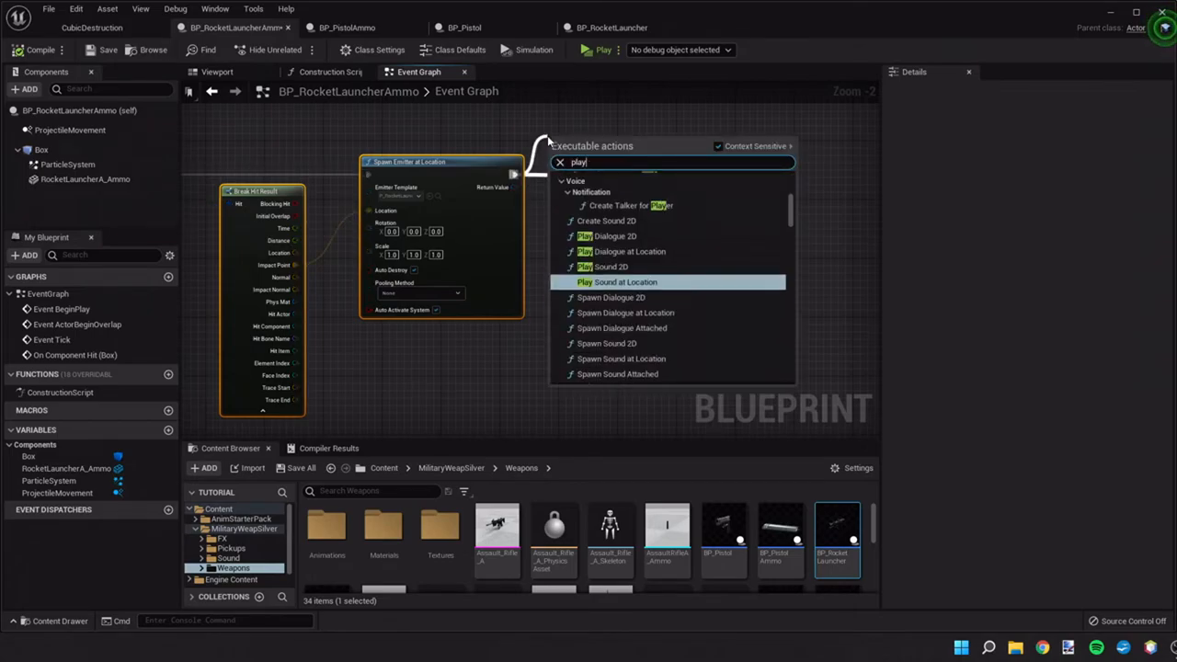
{"action": "key", "text": "Return"}
Place the sound node before DestroyActor and feed Impact Point into its Location.
{"action": "mouse_move", "coordinate": [571, 138]}
{"action": "left_mouse_down"}
{"action": "mouse_move", "coordinate": [749, 170]}
{"action": "mouse_move", "coordinate": [676, 149]}
{"action": "left_mouse_up"}
{"action": "left_click_drag", "start_coordinate": [588, 155], "coordinate": [791, 164]}
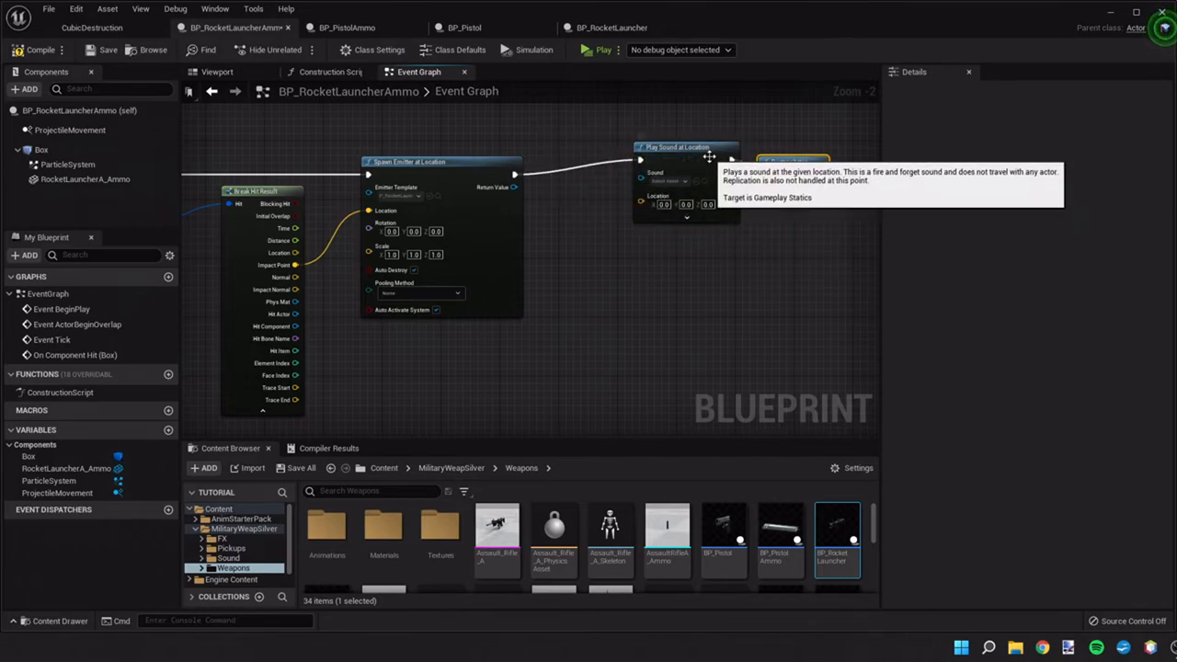
{"action": "left_click_drag", "start_coordinate": [685, 147], "coordinate": [627, 163]}
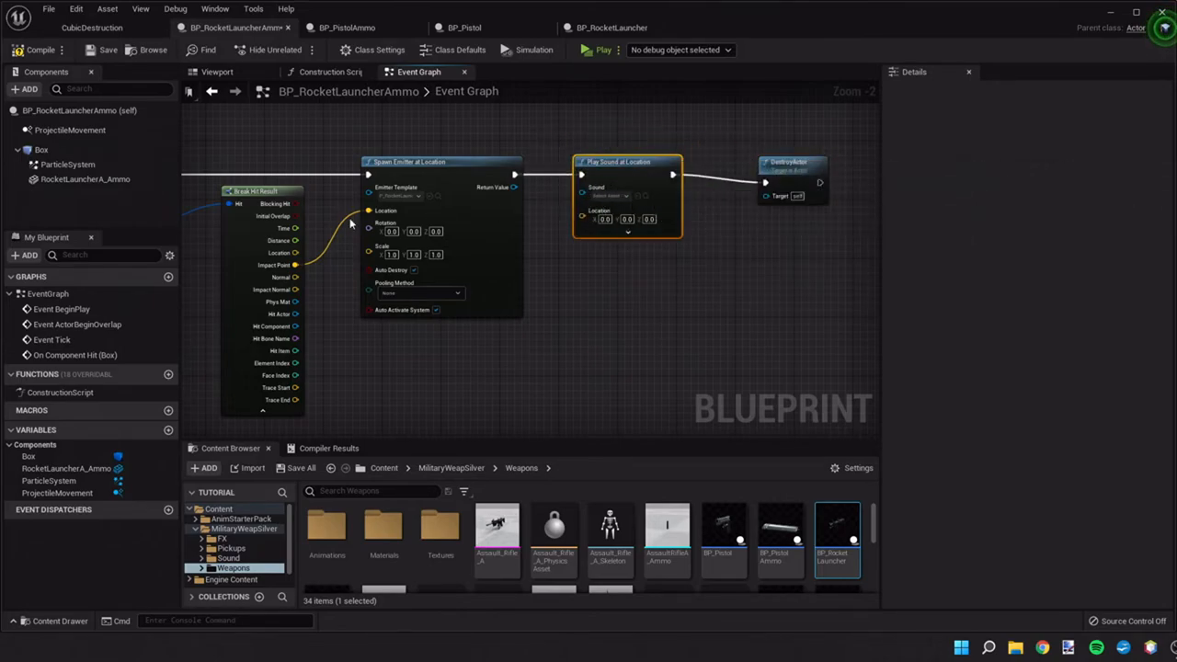
{"action": "left_click_drag", "start_coordinate": [295, 265], "coordinate": [582, 219]}
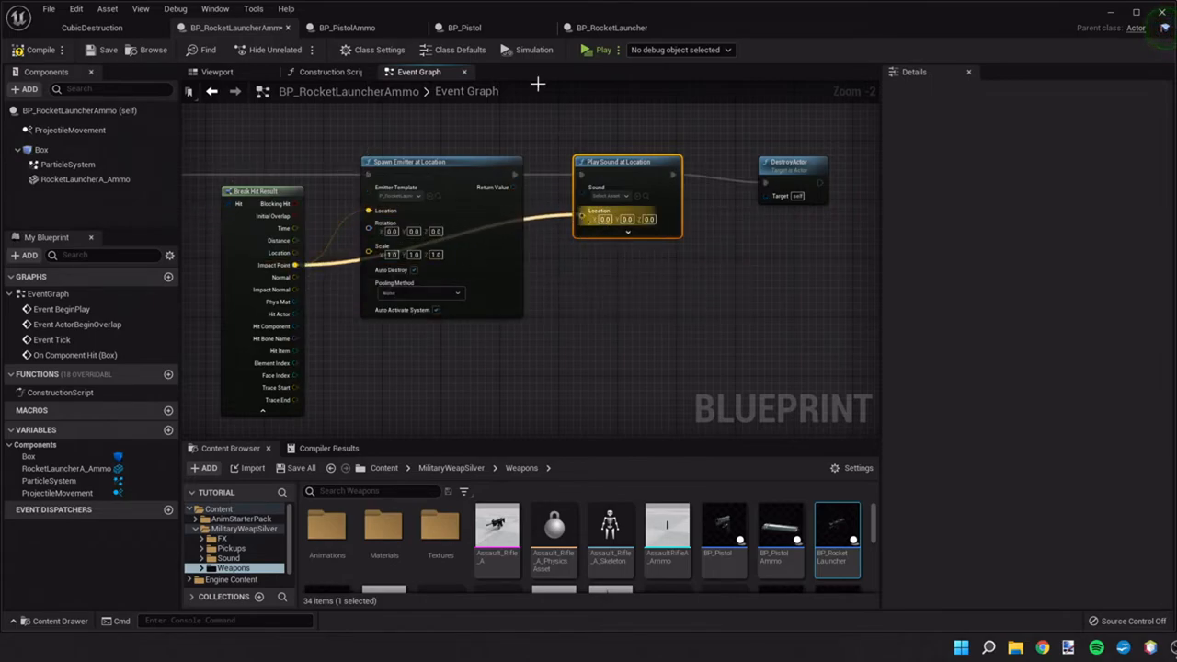
{"action": "left_click", "coordinate": [348, 27]}
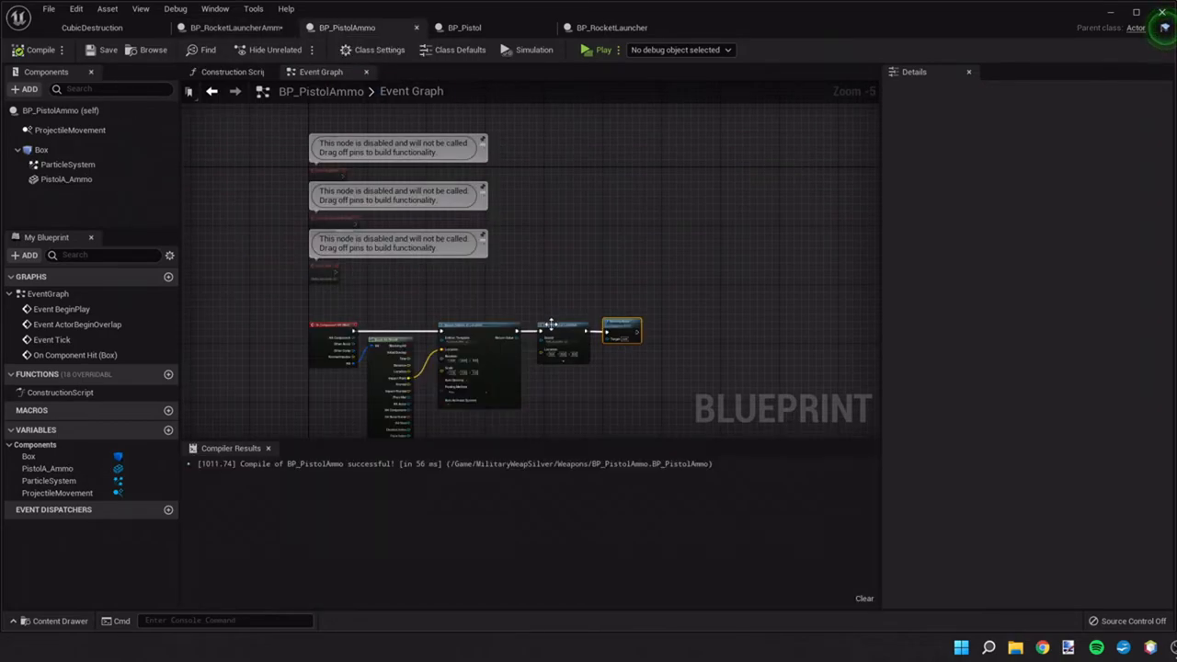
{"action": "scroll", "coordinate": [550, 349], "scroll_direction": "up", "scroll_amount": 1}
{"action": "scroll", "coordinate": [569, 368], "scroll_direction": "up", "scroll_amount": 1}
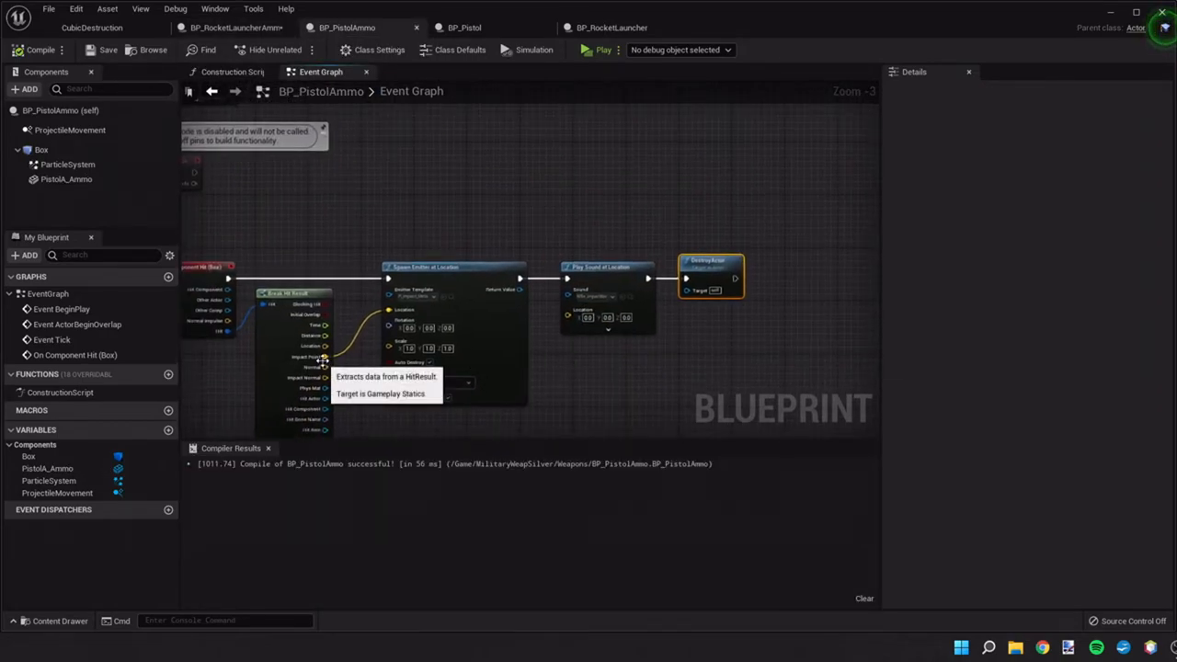
Wire Break Hit Result's Impact Point into the pistol ammo's Play Sound Location.
{"action": "left_click_drag", "start_coordinate": [324, 356], "coordinate": [572, 317]}
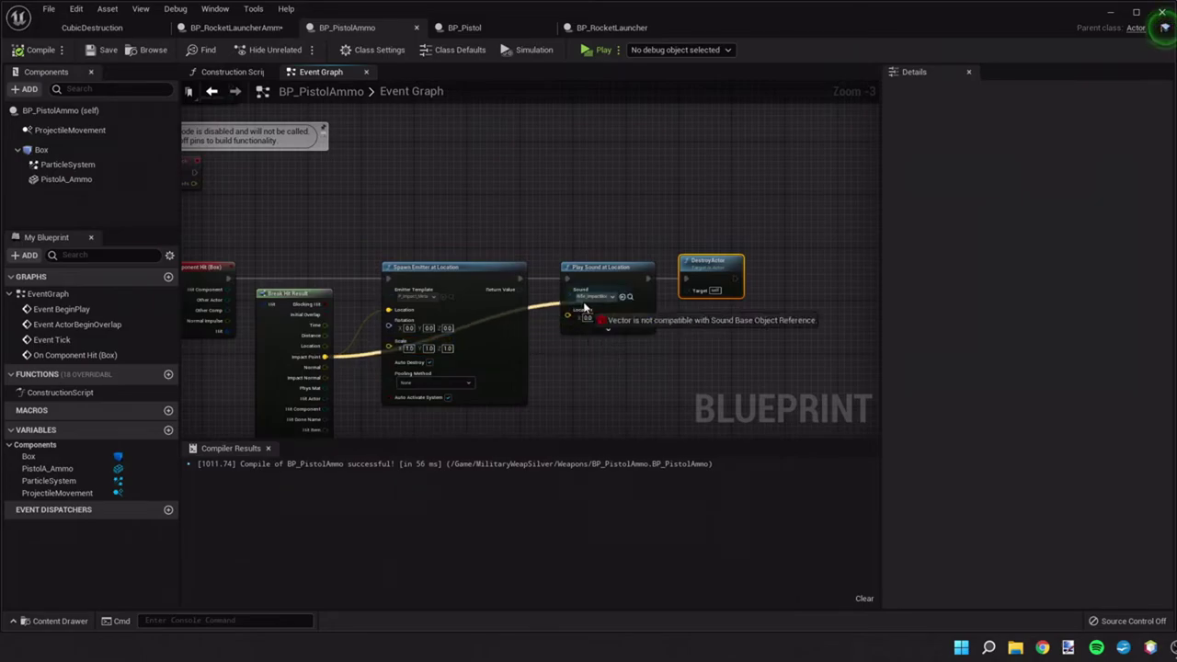
{"action": "left_click", "coordinate": [691, 415]}
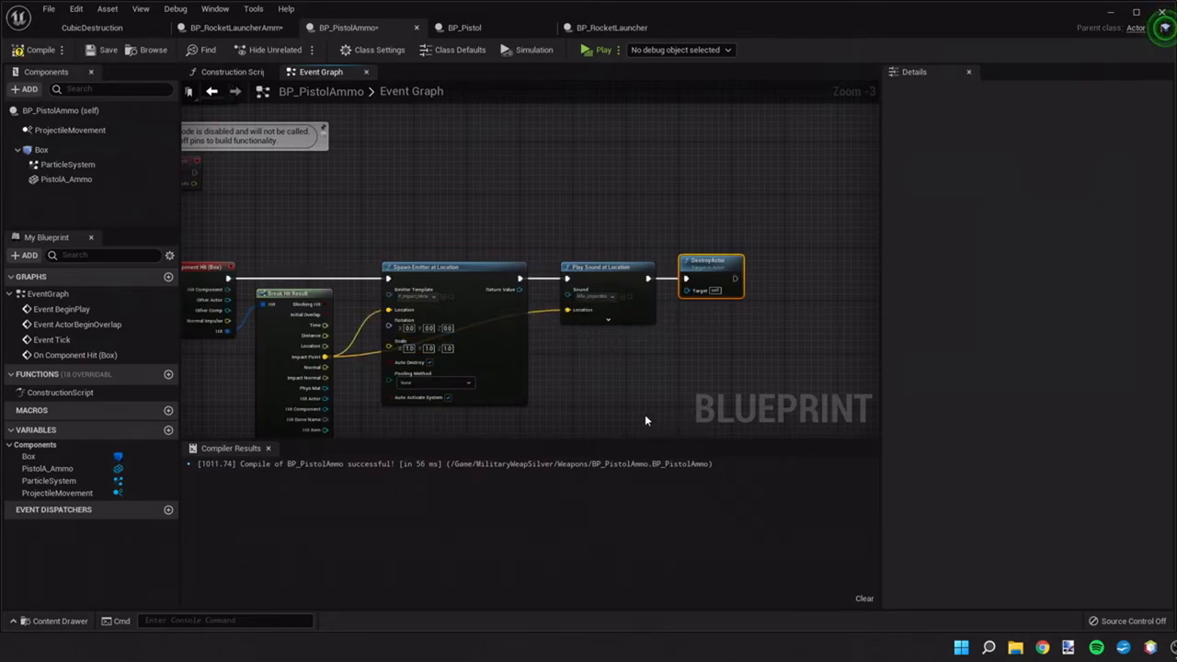
{"action": "right_click", "coordinate": [647, 402]}
{"action": "key", "text": "Escape"}
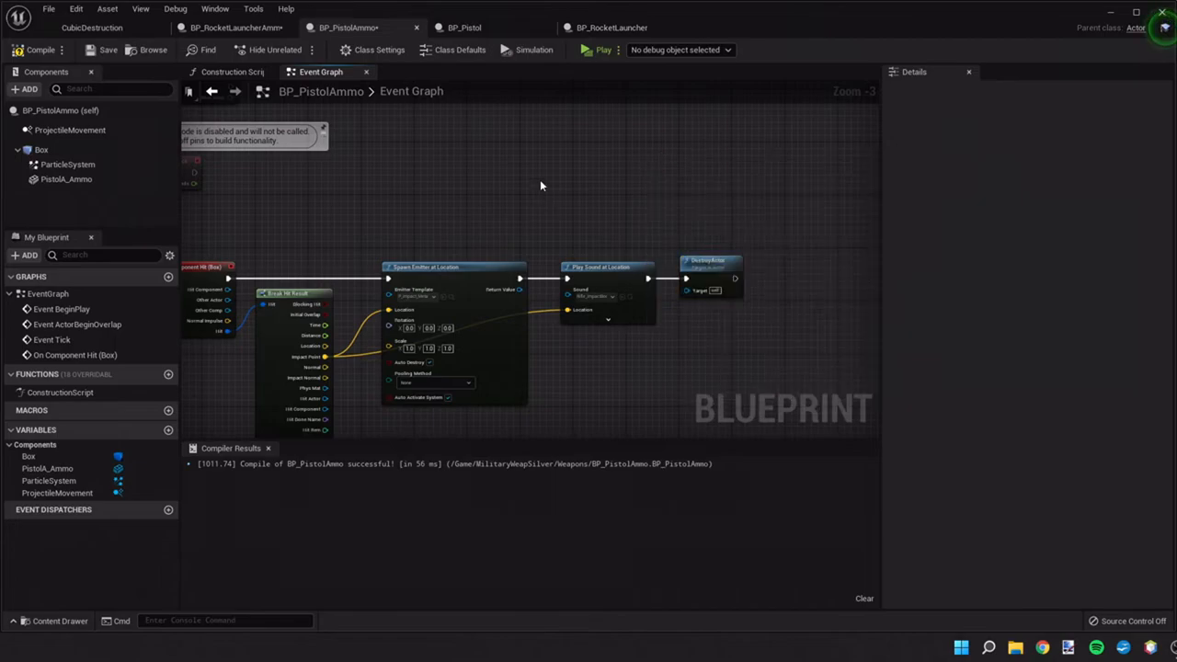
Glance at BP_RocketLauncher's Fire graph, then recompile and save BP_PistolAmmo.
{"action": "left_click", "coordinate": [611, 27]}
{"action": "right_click_drag", "start_coordinate": [737, 344], "coordinate": [762, 317]}
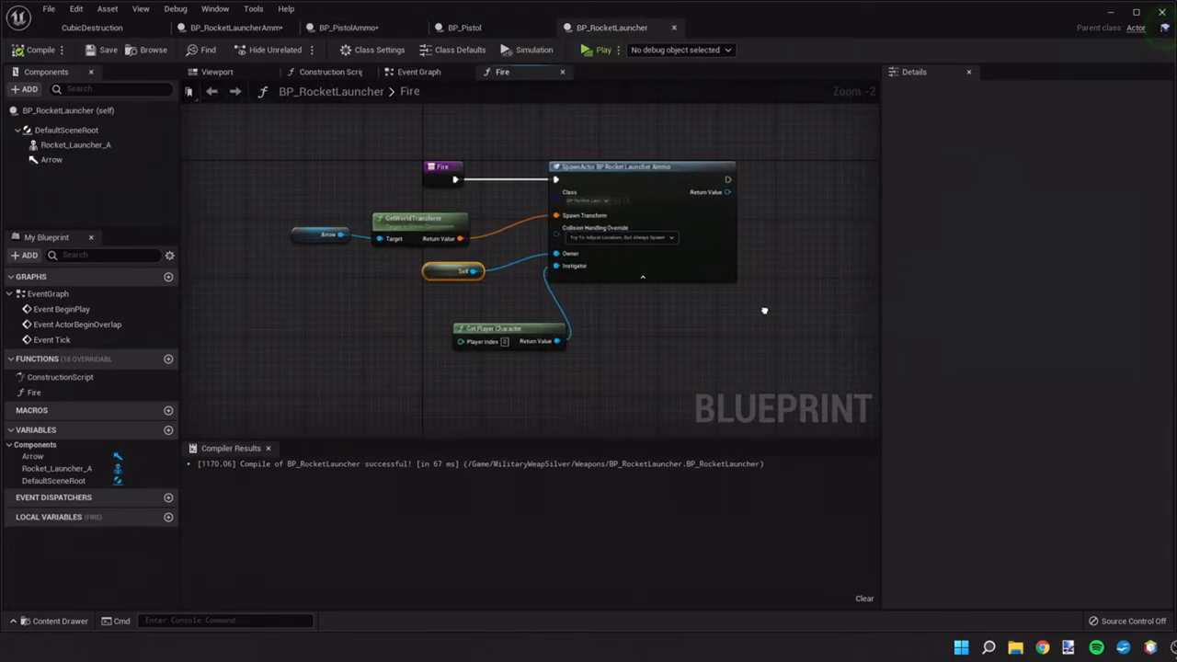
{"action": "scroll", "coordinate": [493, 216], "scroll_direction": "up", "scroll_amount": 1}
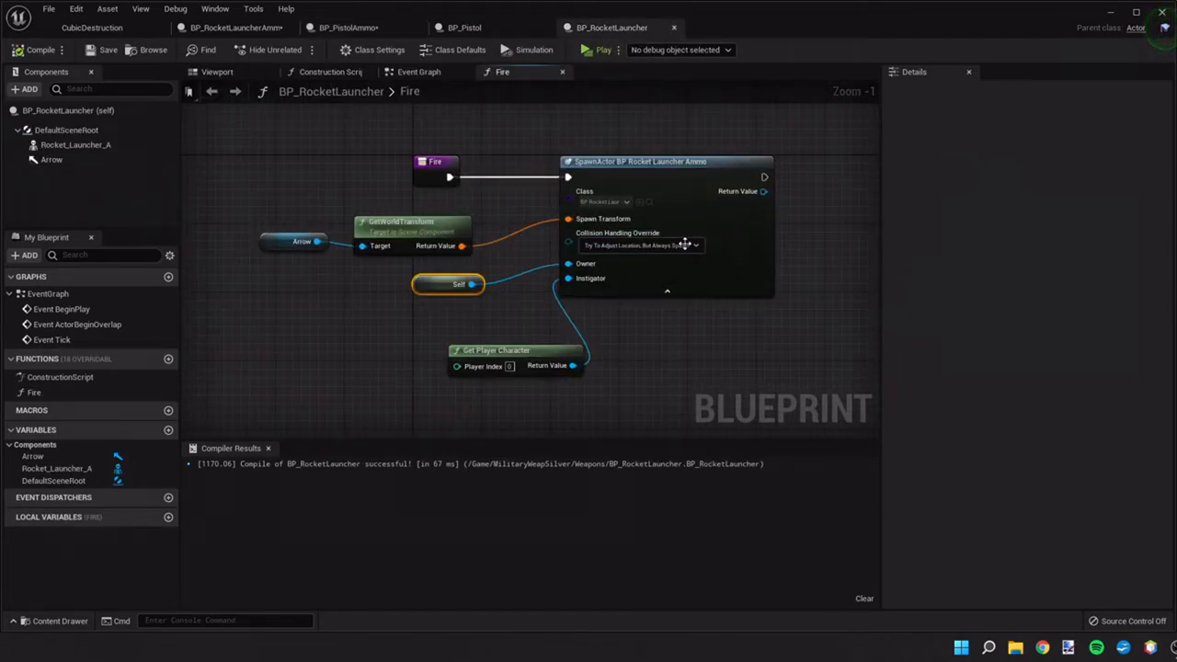
{"action": "left_click", "coordinate": [350, 27]}
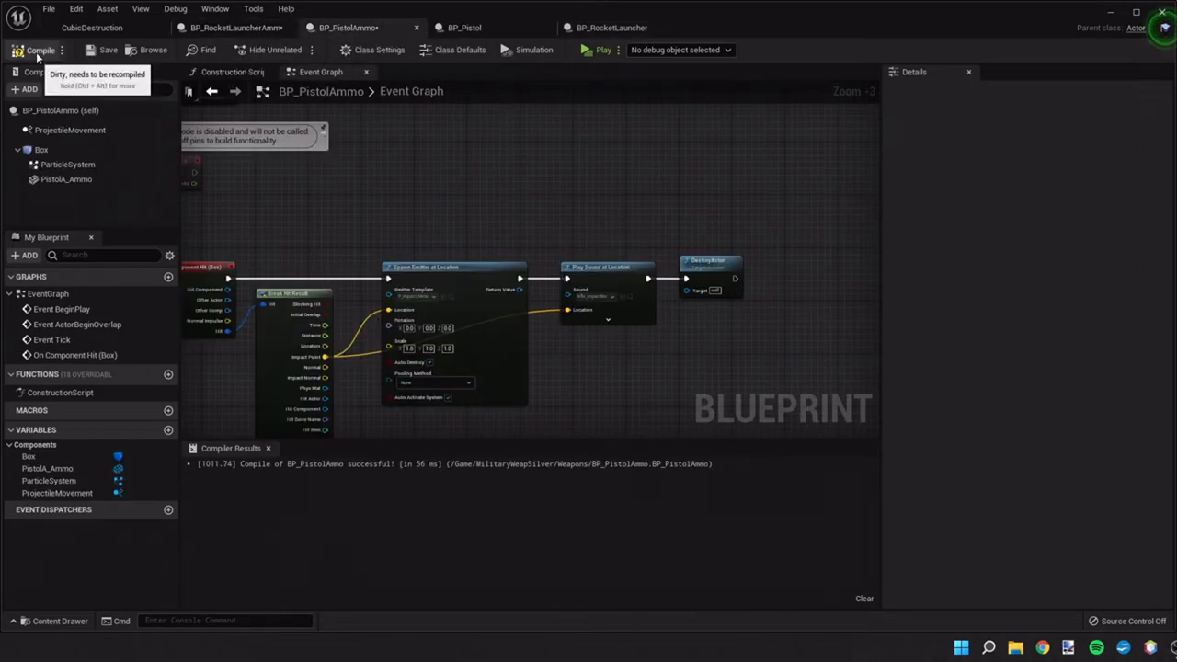
{"action": "left_click", "coordinate": [108, 49]}
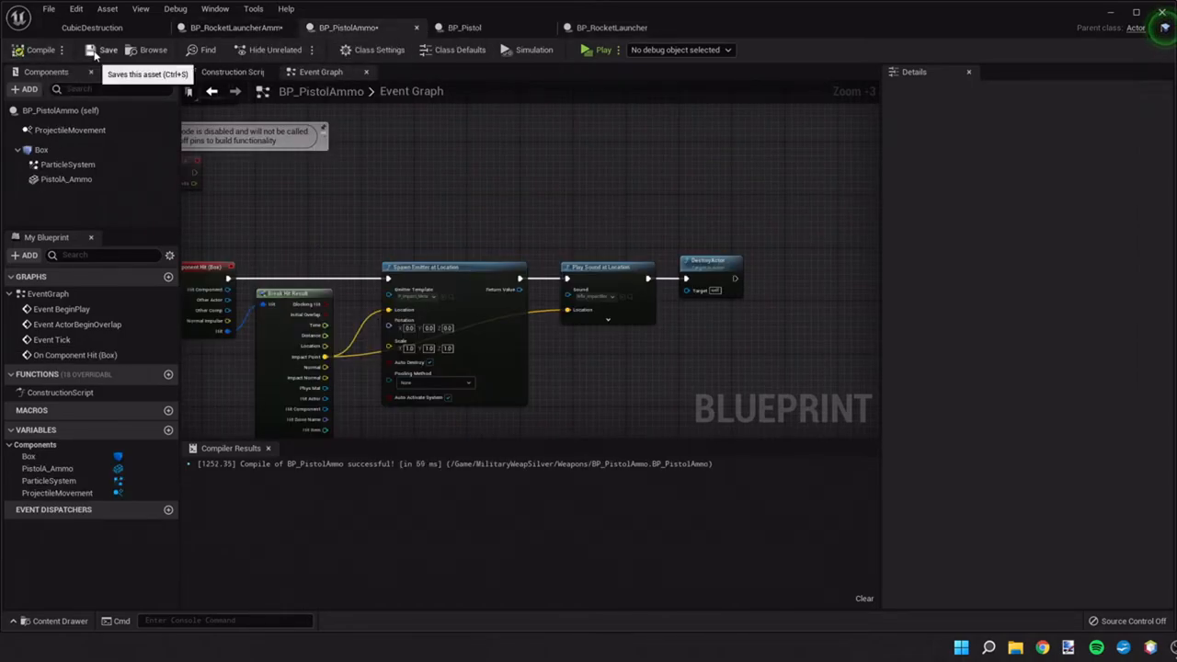
{"action": "left_click", "coordinate": [230, 27]}
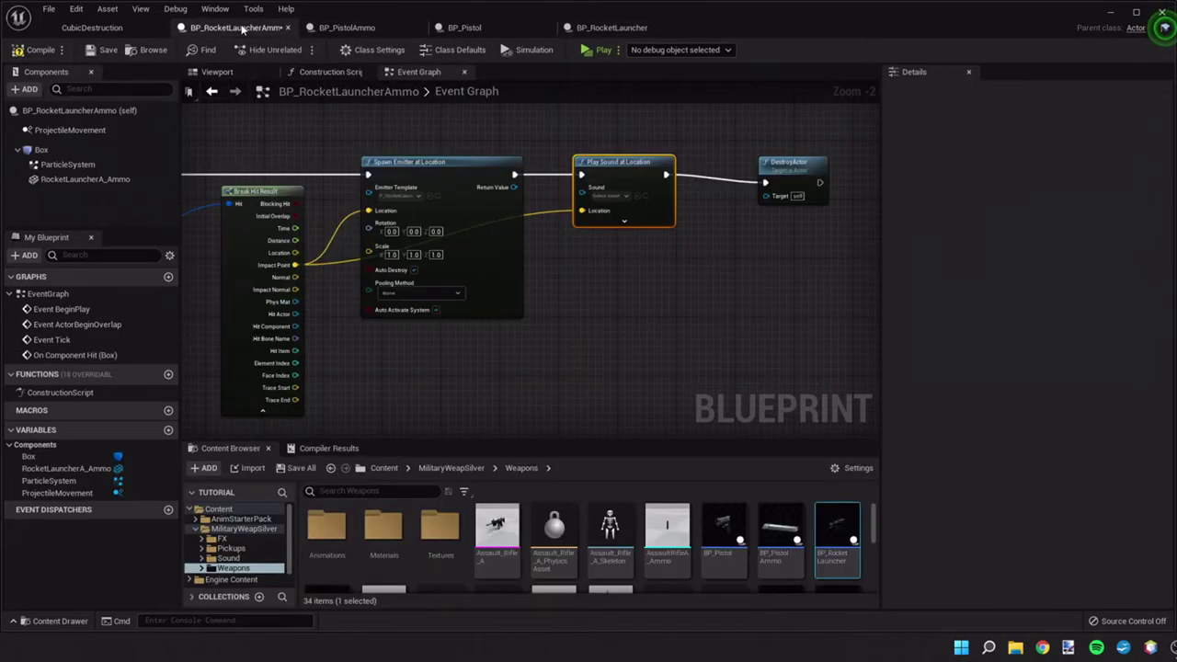
Set the impact sound to RocketLauncher_Explosion03, then compile and save BP_RocketLauncherAmmo.
{"action": "left_click", "coordinate": [624, 196]}
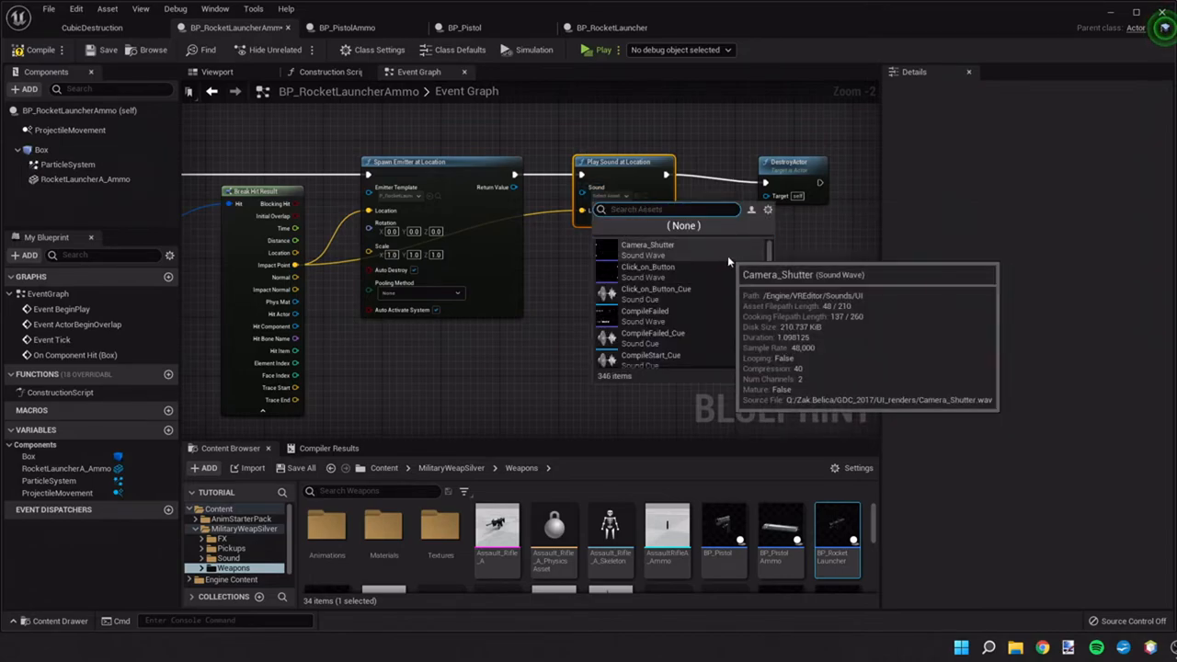
{"action": "type", "text": "expl"}
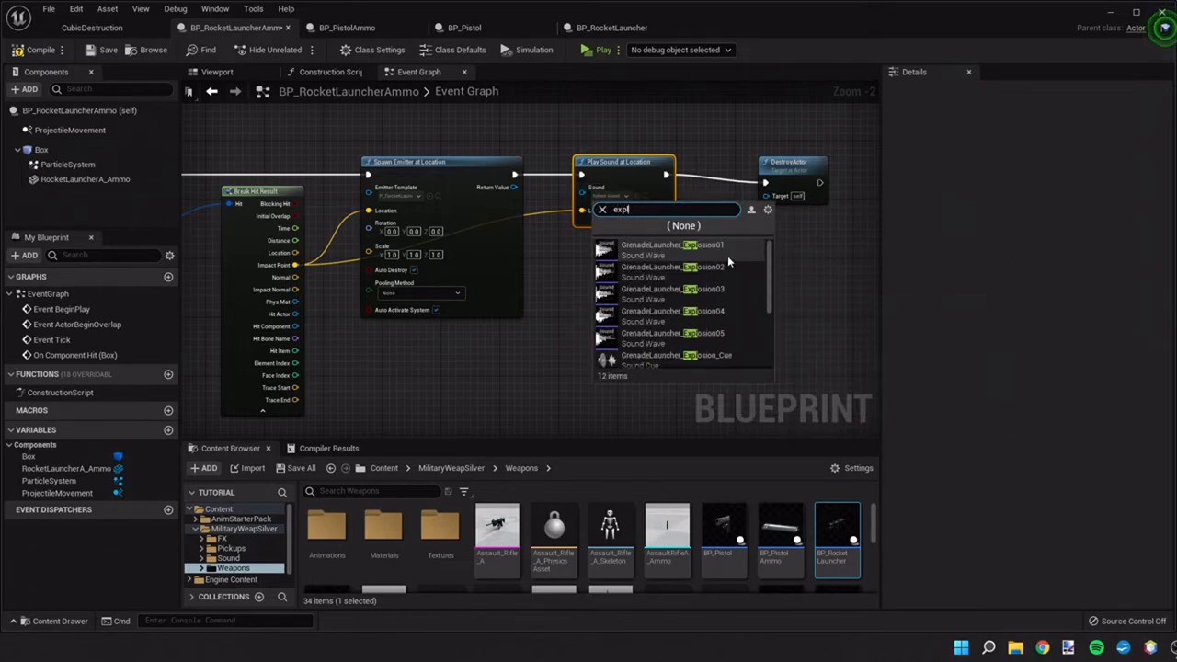
{"action": "scroll", "coordinate": [728, 267], "scroll_direction": "down", "scroll_amount": 3}
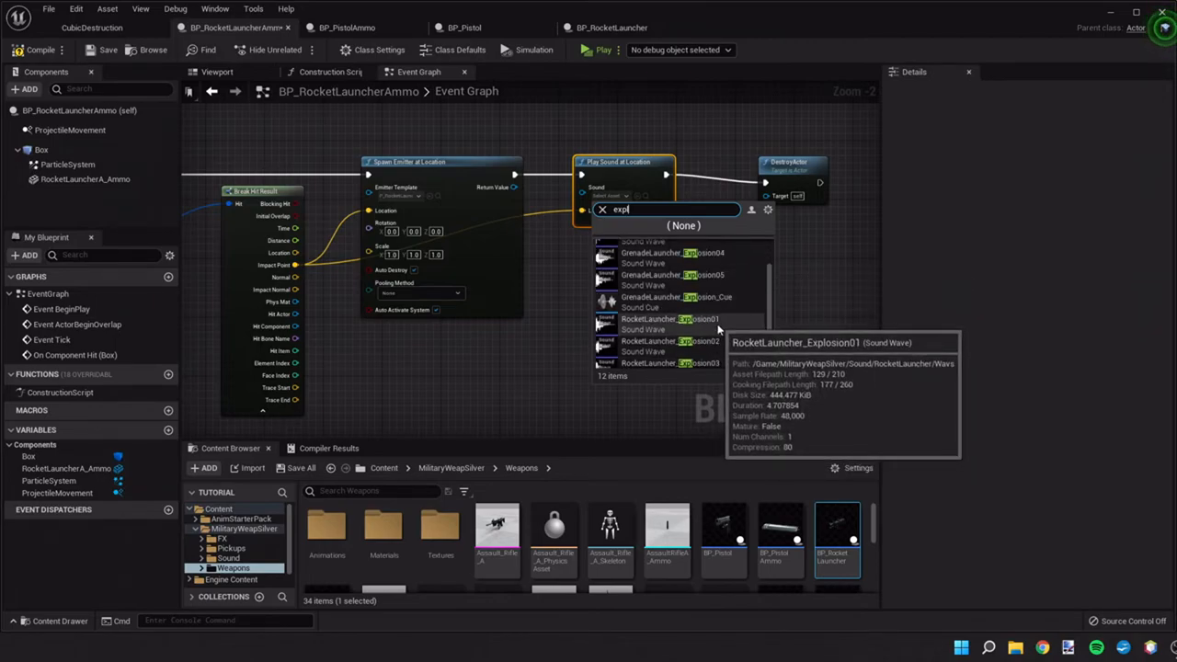
{"action": "scroll", "coordinate": [714, 334], "scroll_direction": "down", "scroll_amount": 2}
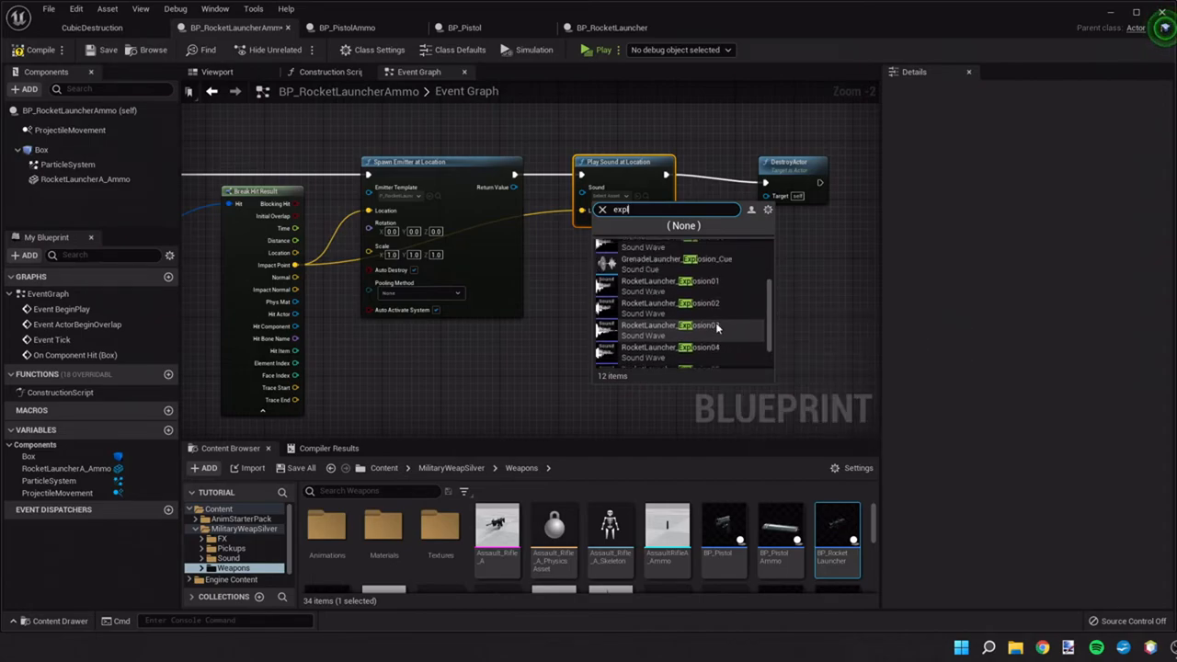
{"action": "left_click", "coordinate": [716, 325]}
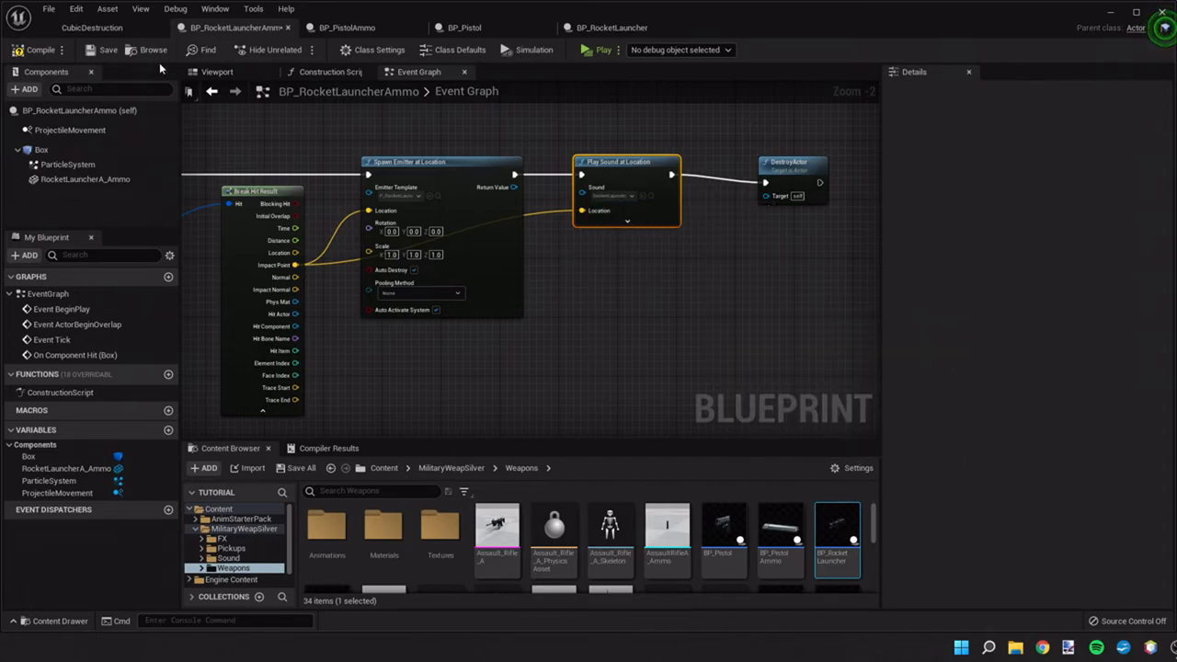
{"action": "left_click", "coordinate": [41, 50]}
{"action": "left_click", "coordinate": [101, 50]}
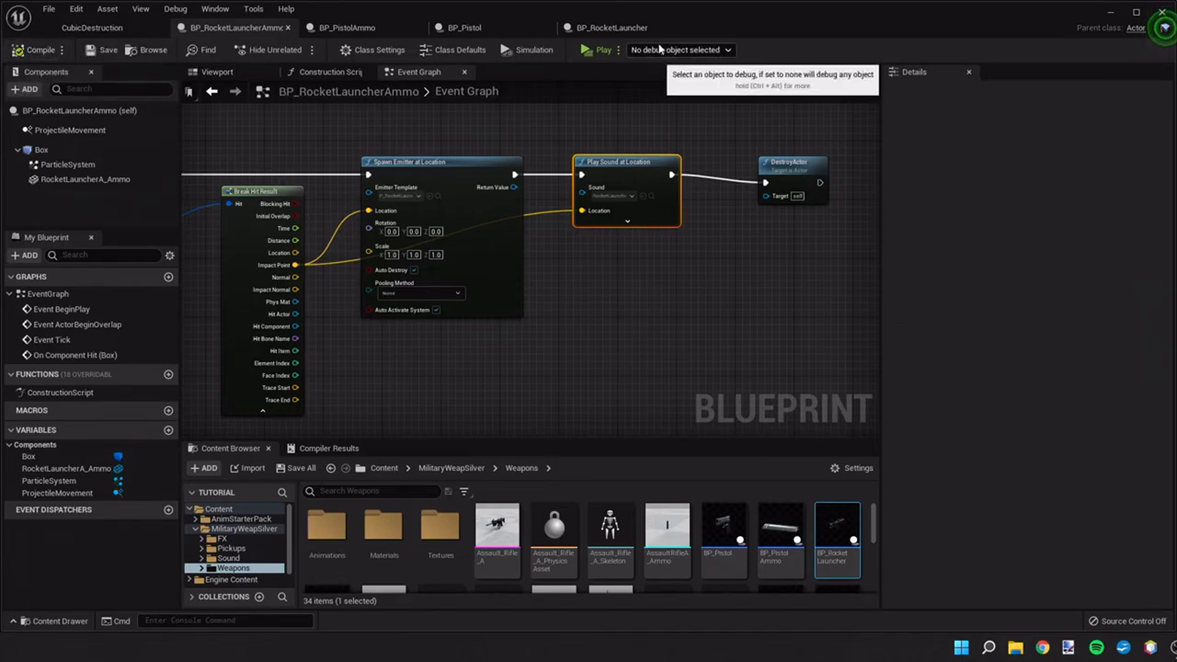
Run a play preview, close its window, and start and stop another session with Alt+P / Esc.
{"action": "left_click", "coordinate": [596, 50]}
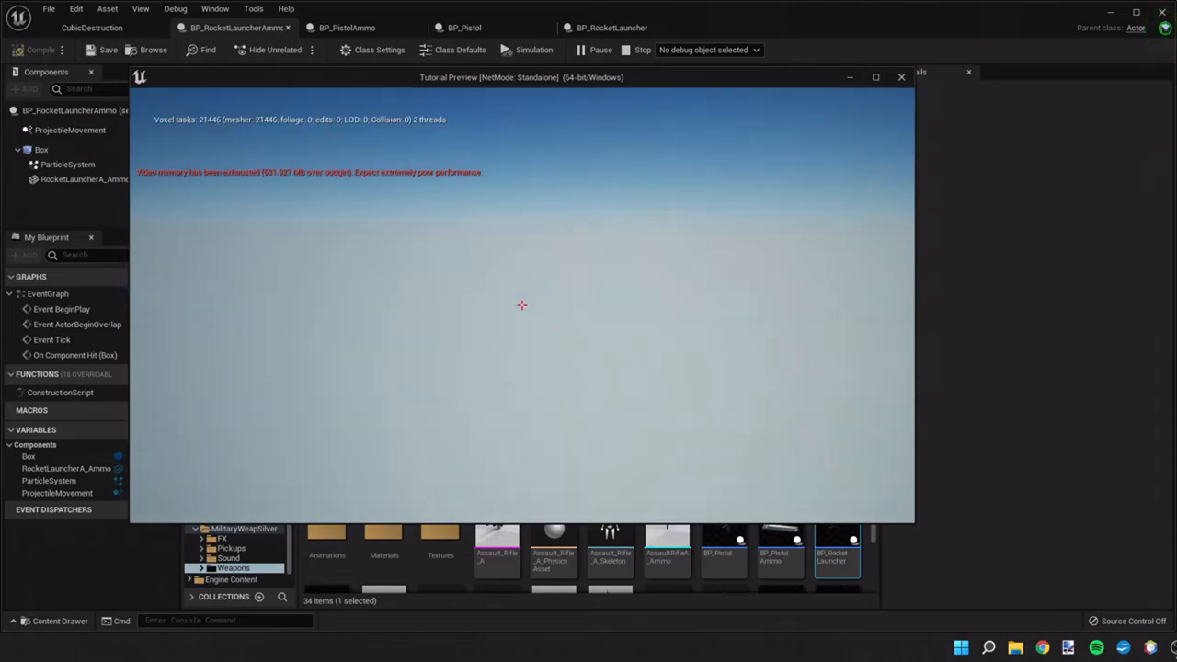
{"action": "key", "text": "super"}
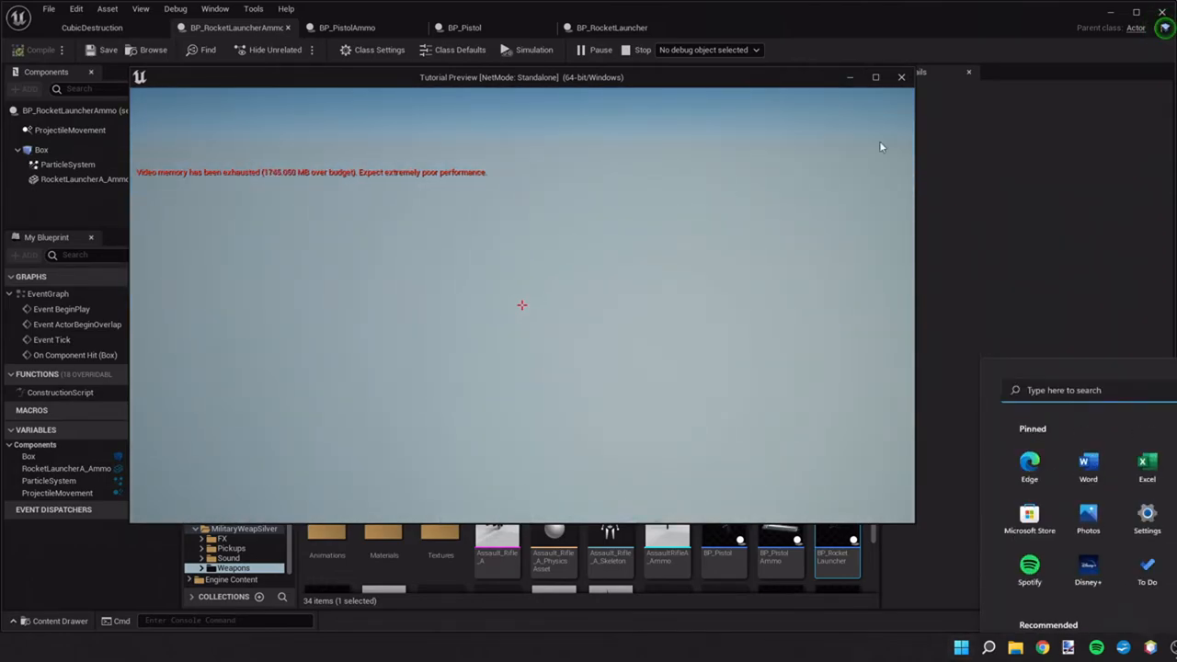
{"action": "left_click", "coordinate": [879, 141]}
{"action": "left_click", "coordinate": [902, 76]}
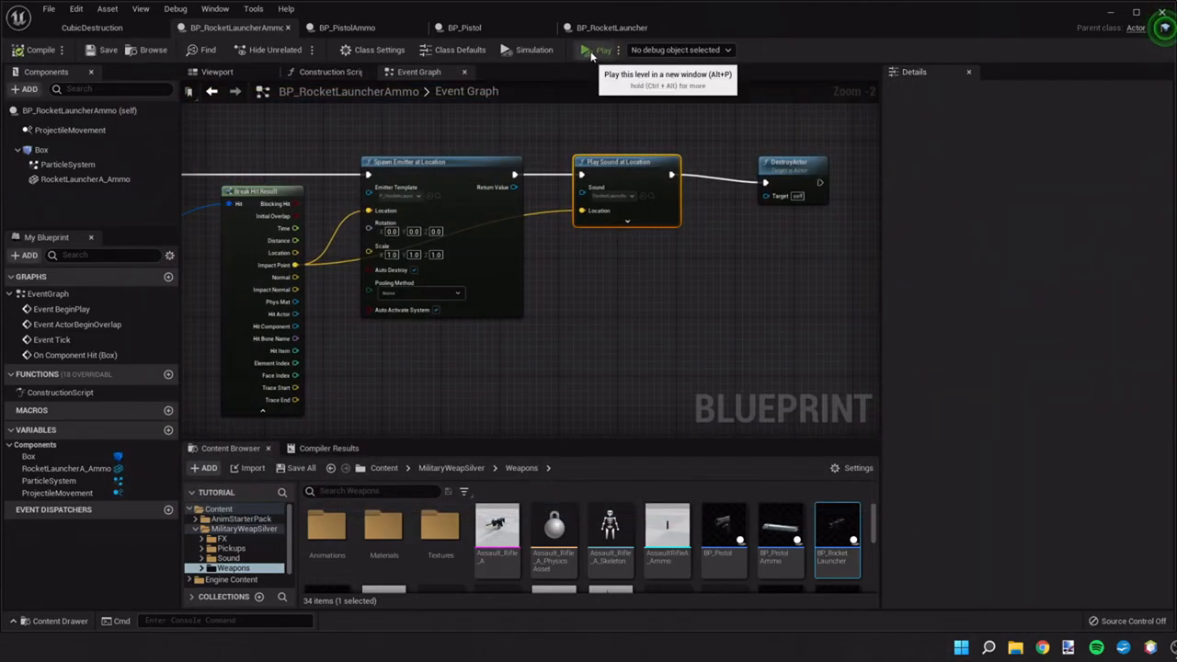
{"action": "key", "text": "alt+p"}
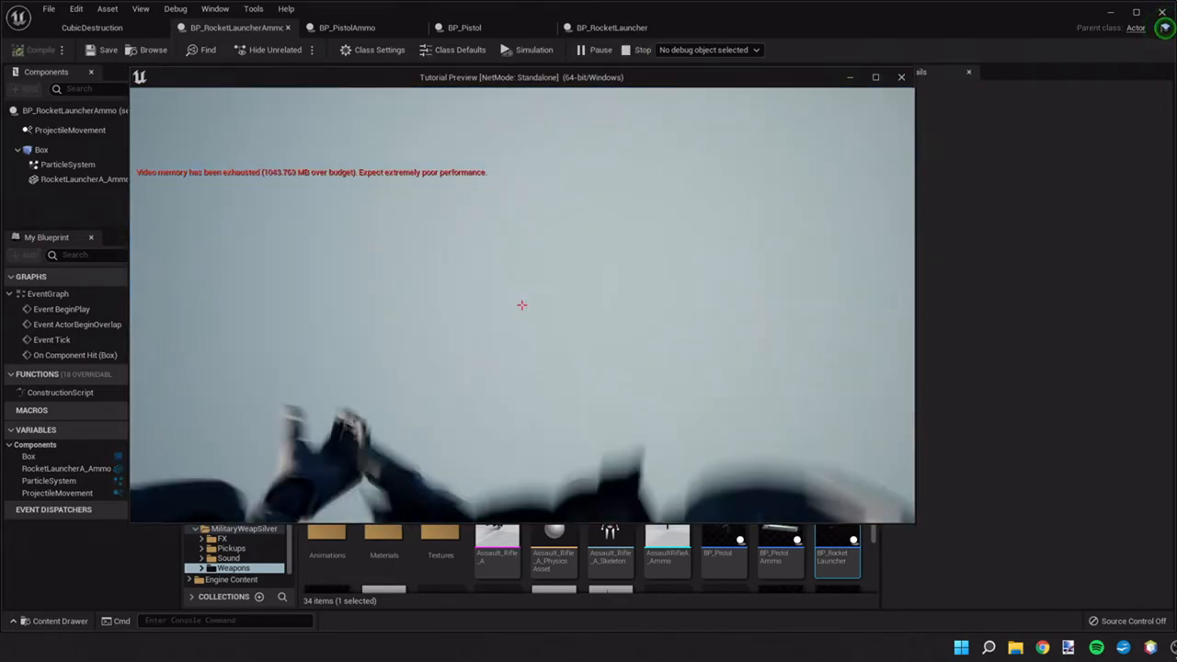
{"action": "key", "text": "Escape"}
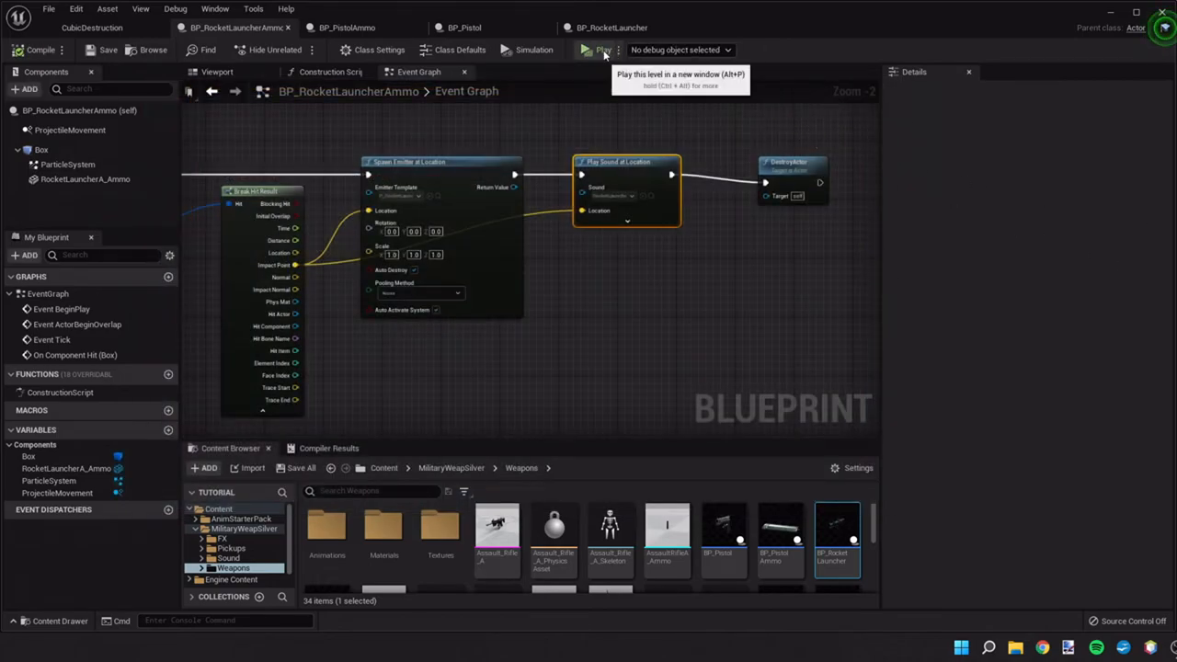
Start and stop further play sessions, close the preview window, and launch a fresh one.
{"action": "key", "text": "alt+p"}
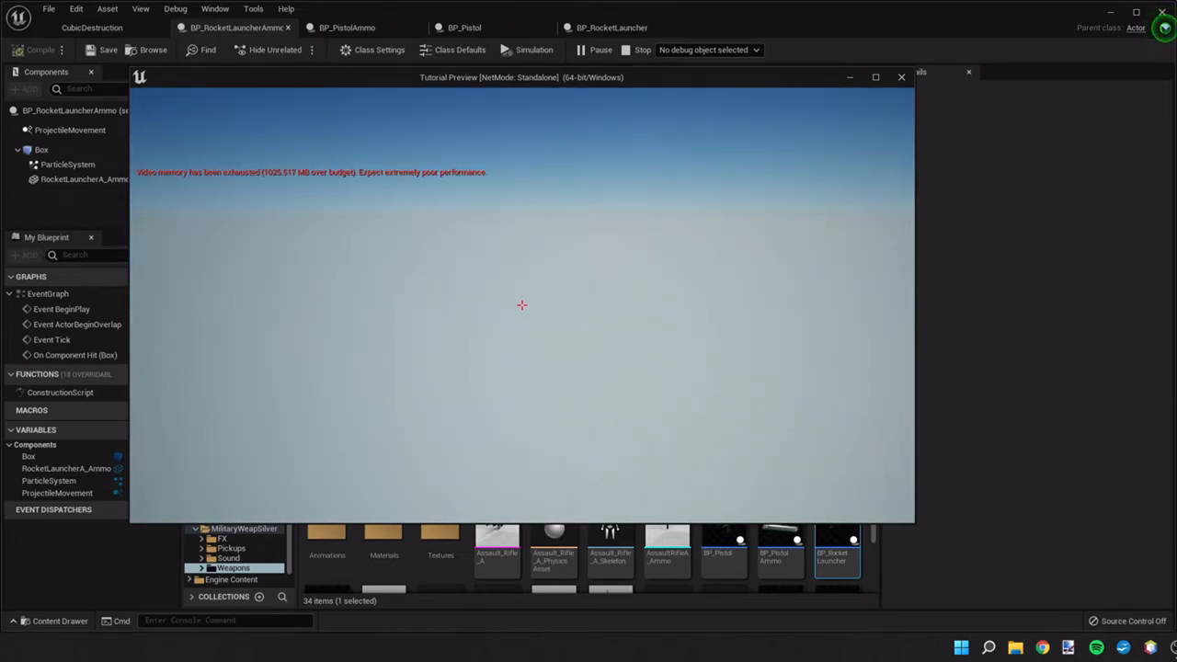
{"action": "key", "text": "Escape"}
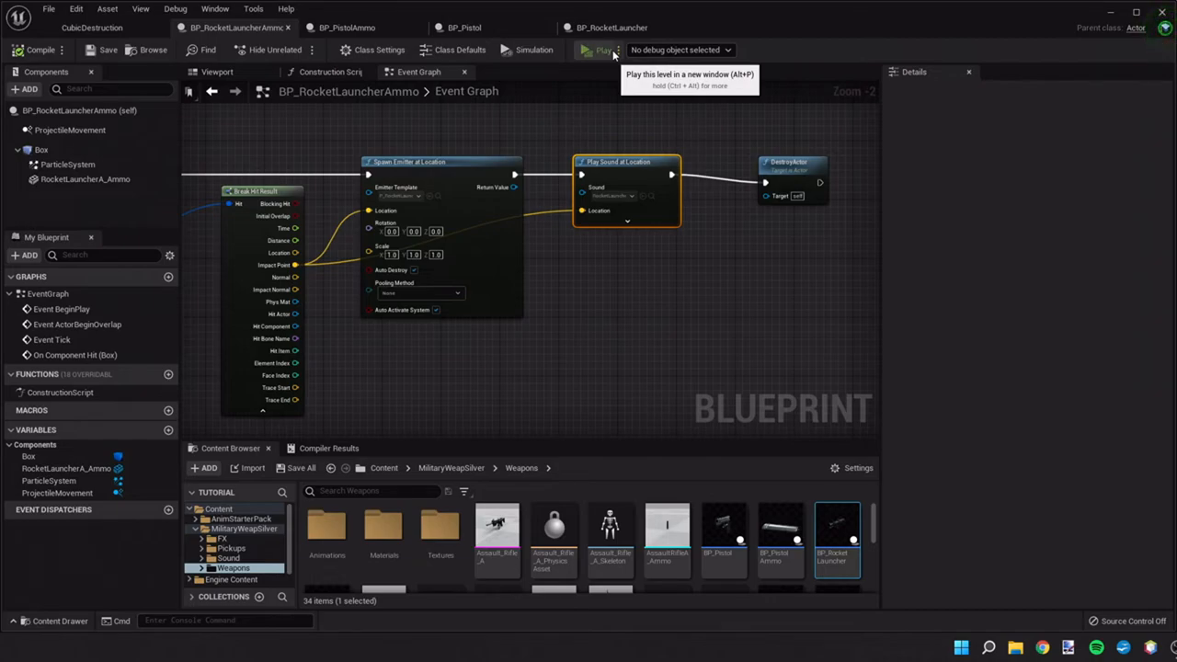
{"action": "key", "text": "alt+p"}
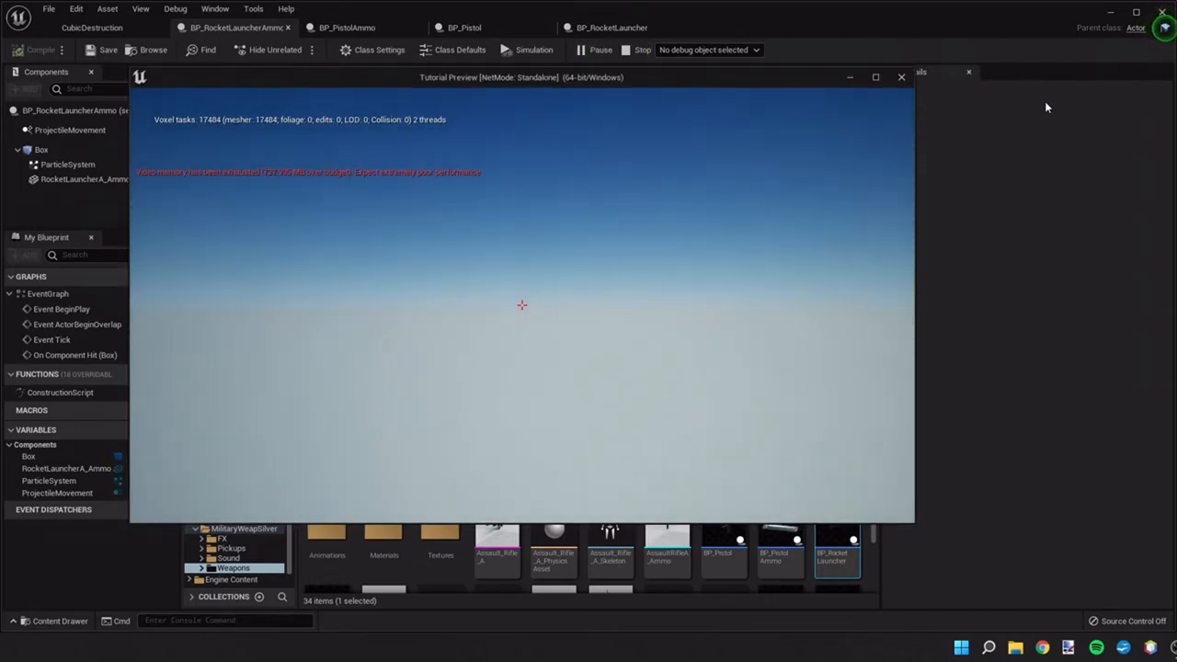
{"action": "left_click", "coordinate": [902, 78]}
{"action": "left_click", "coordinate": [589, 51]}
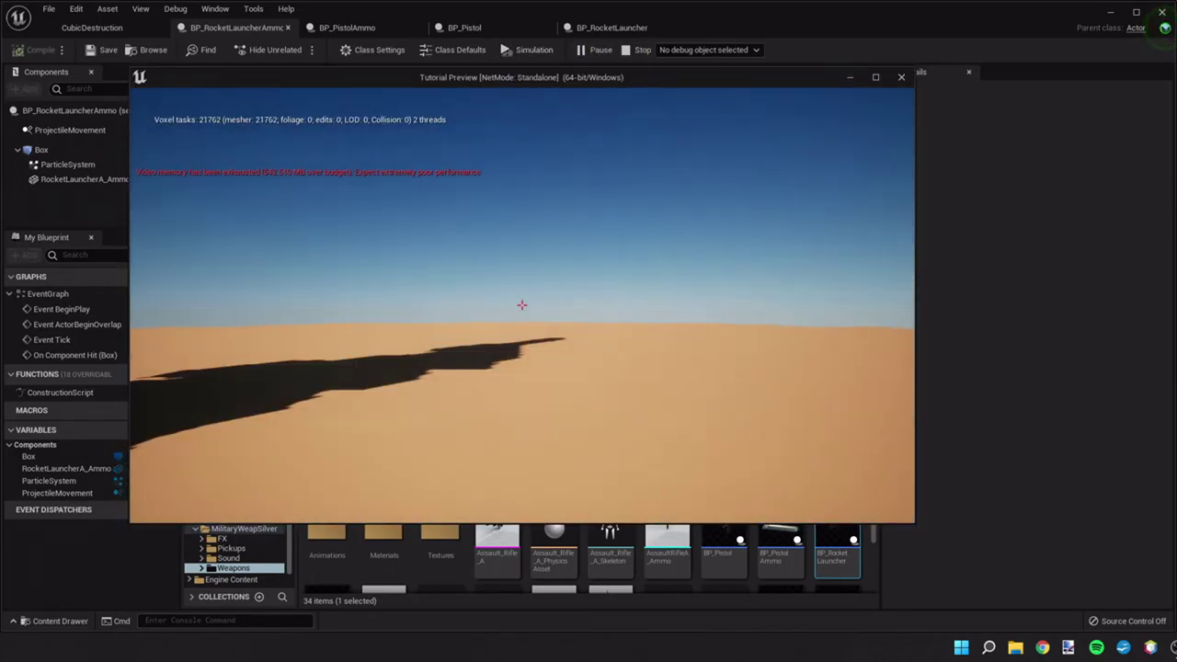
Walk the player around and up to the tall building, then end the play session.
{"action": "left_click_drag", "start_coordinate": [522, 305], "coordinate": [523, 305]}
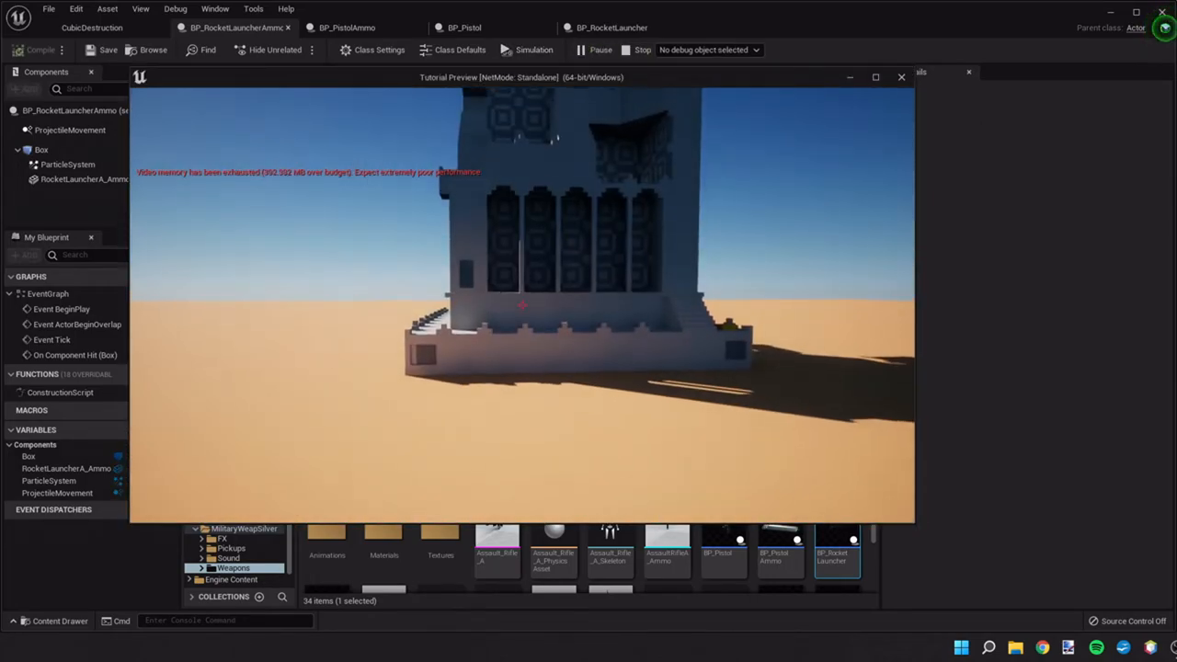
{"action": "key", "text": "w"}
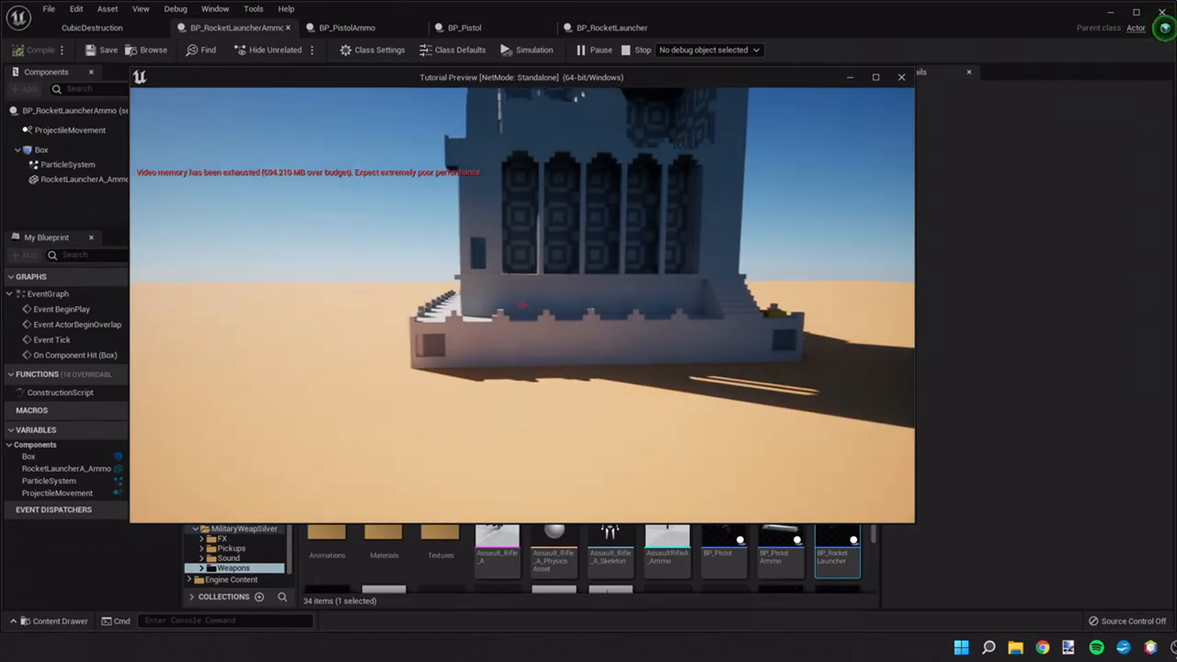
{"action": "key", "text": "w"}
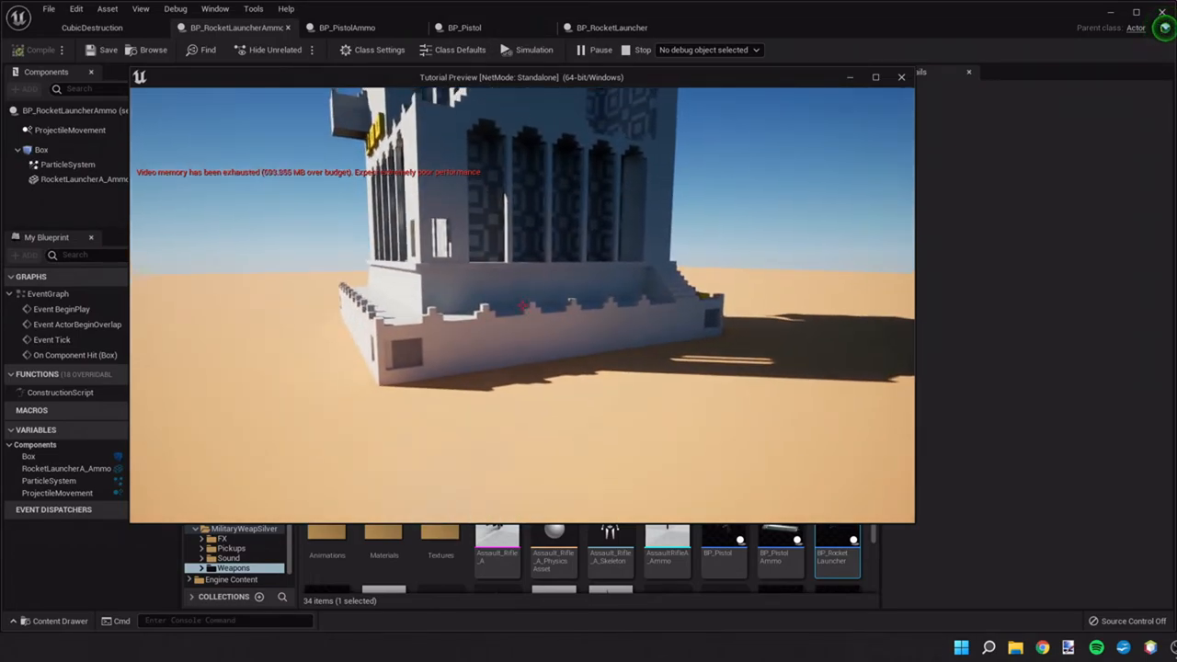
{"action": "key", "text": "w"}
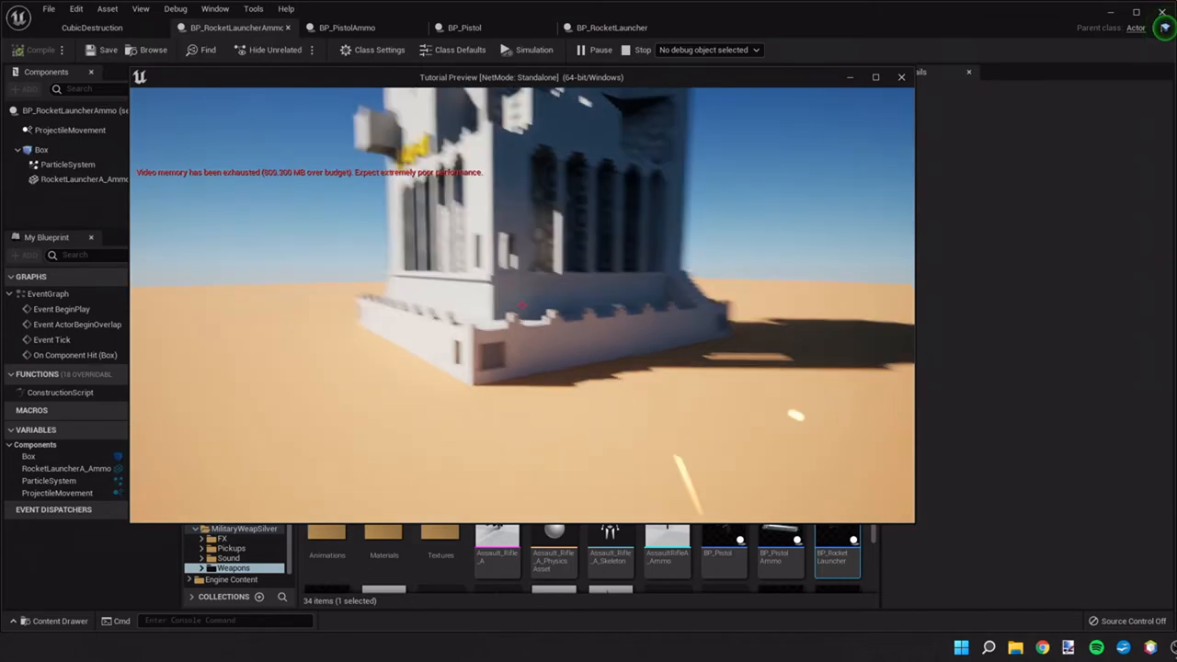
{"action": "key", "text": "w"}
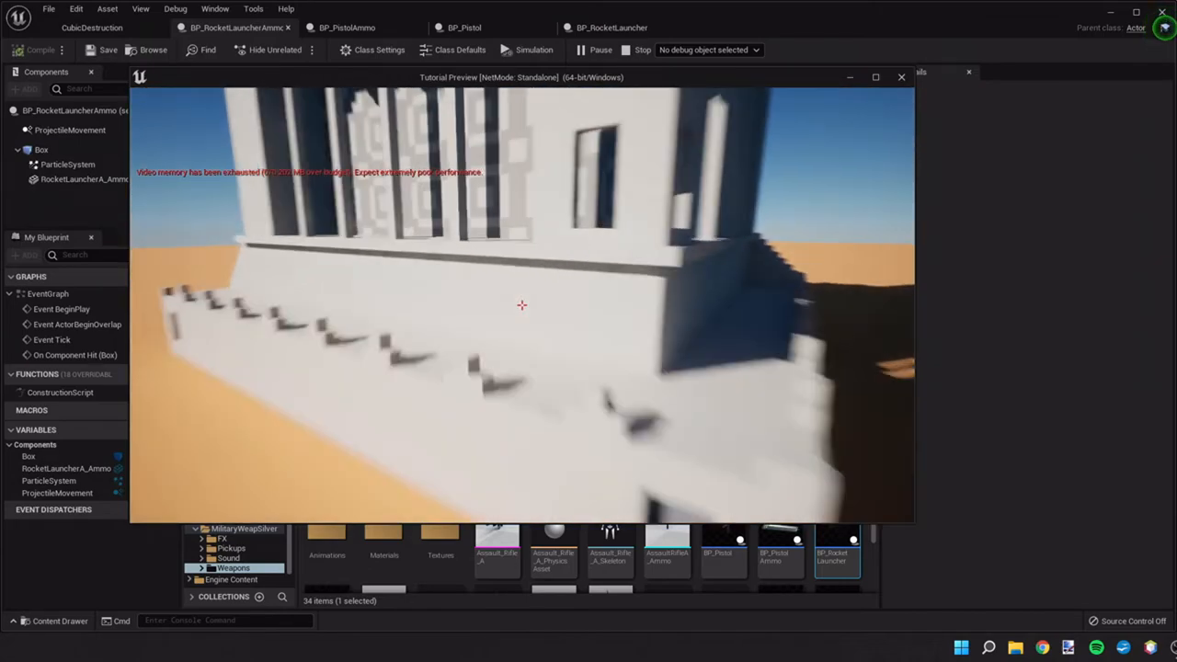
{"action": "key", "text": "s"}
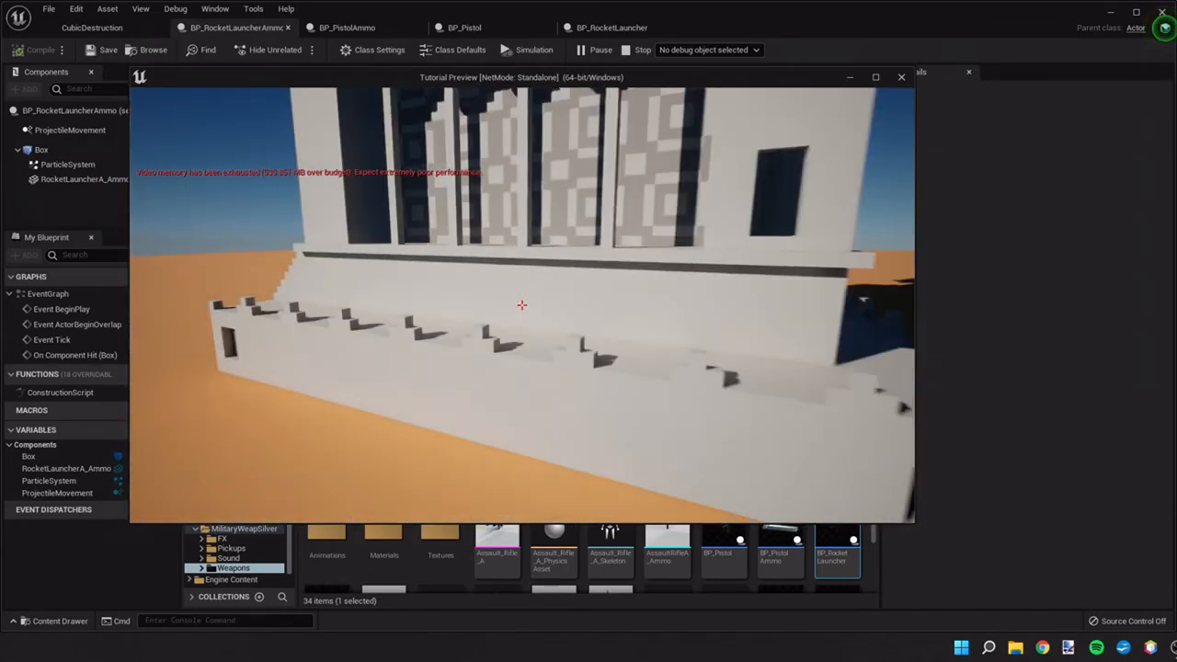
{"action": "key", "text": "s"}
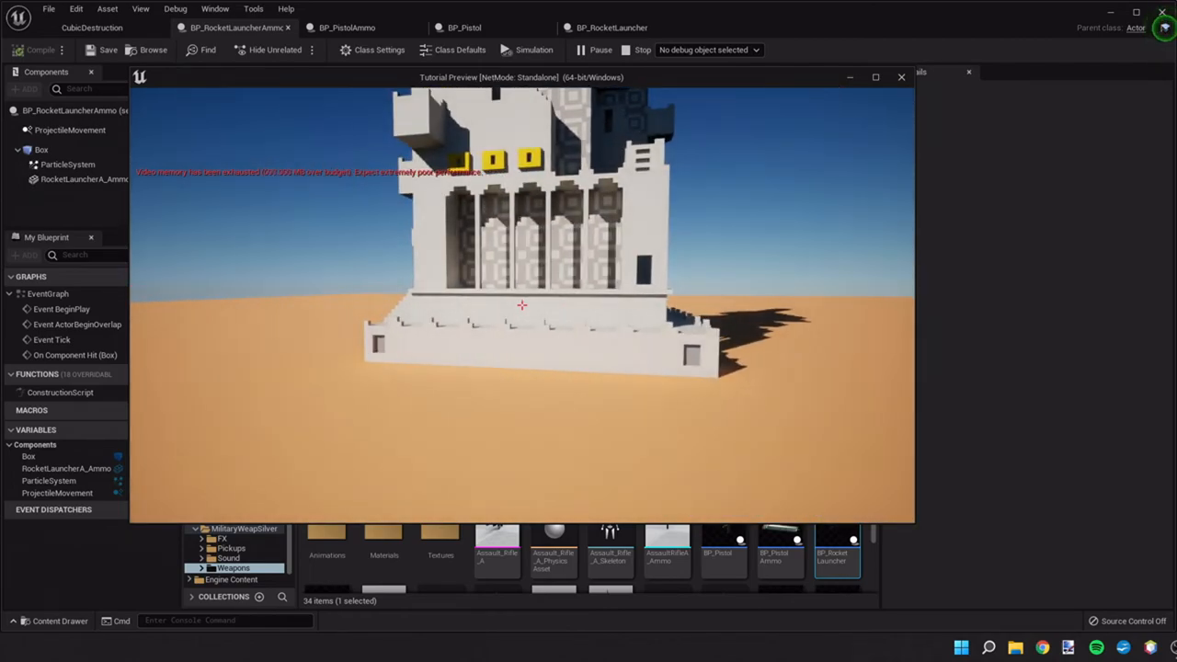
{"action": "key", "text": "w"}
{"action": "key", "text": "w"}
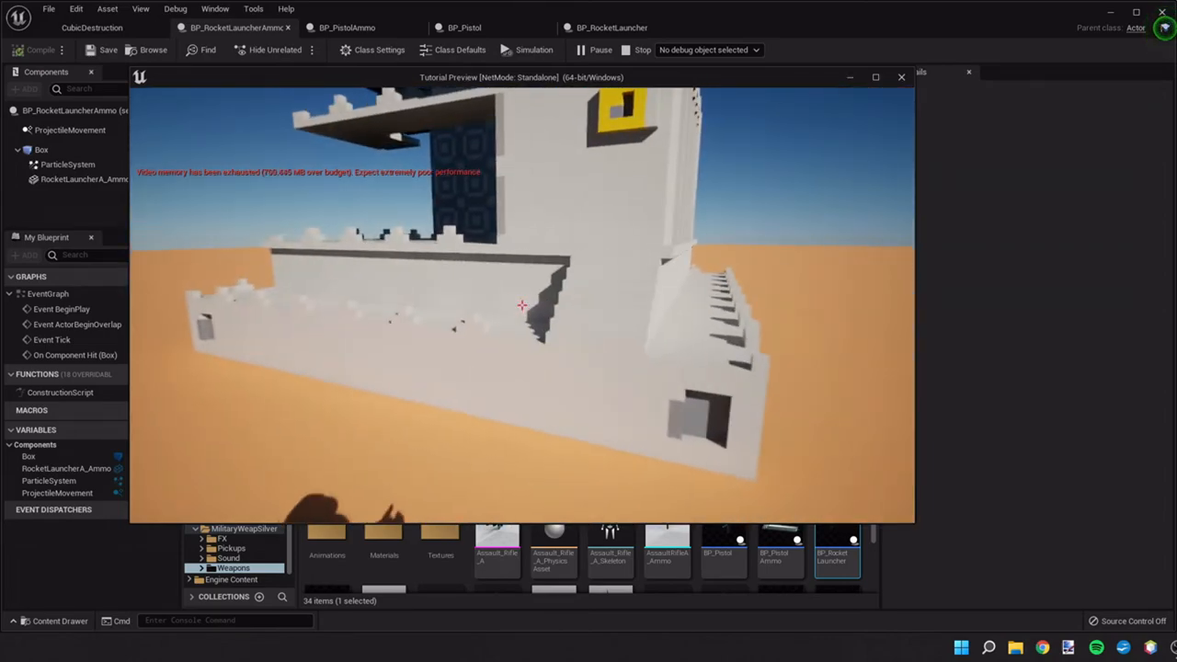
{"action": "key", "text": "Escape"}
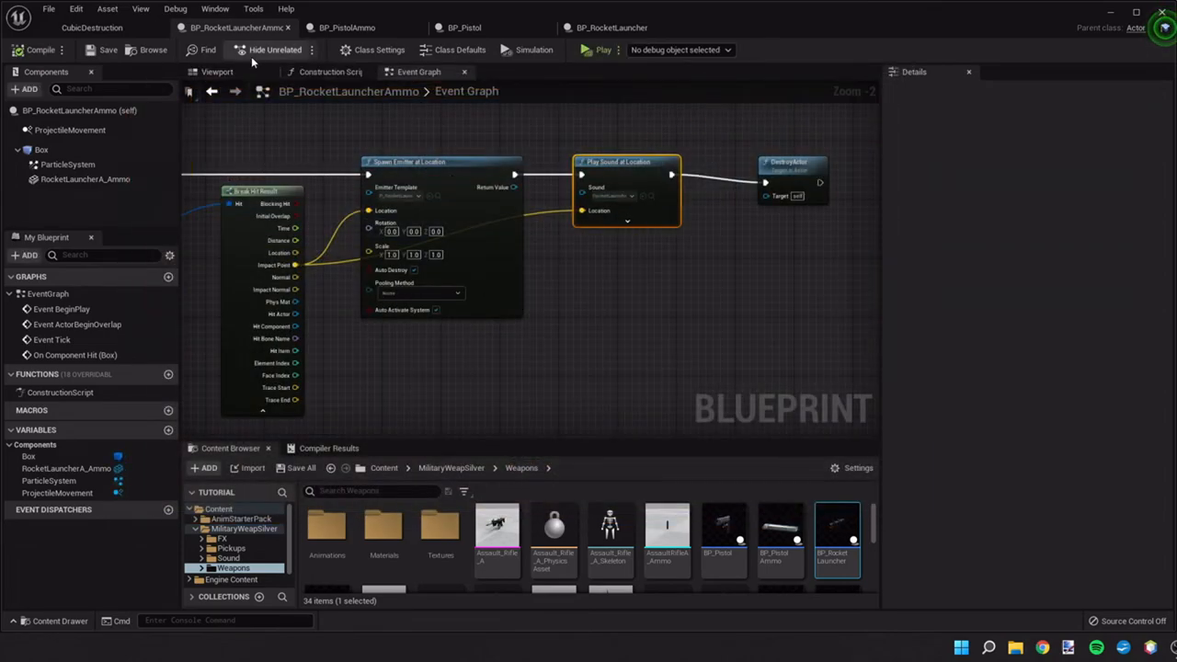
Switch to the CubicDestruction level and place a Cube from Shapes on the sand beside the building.
{"action": "left_click", "coordinate": [217, 72]}
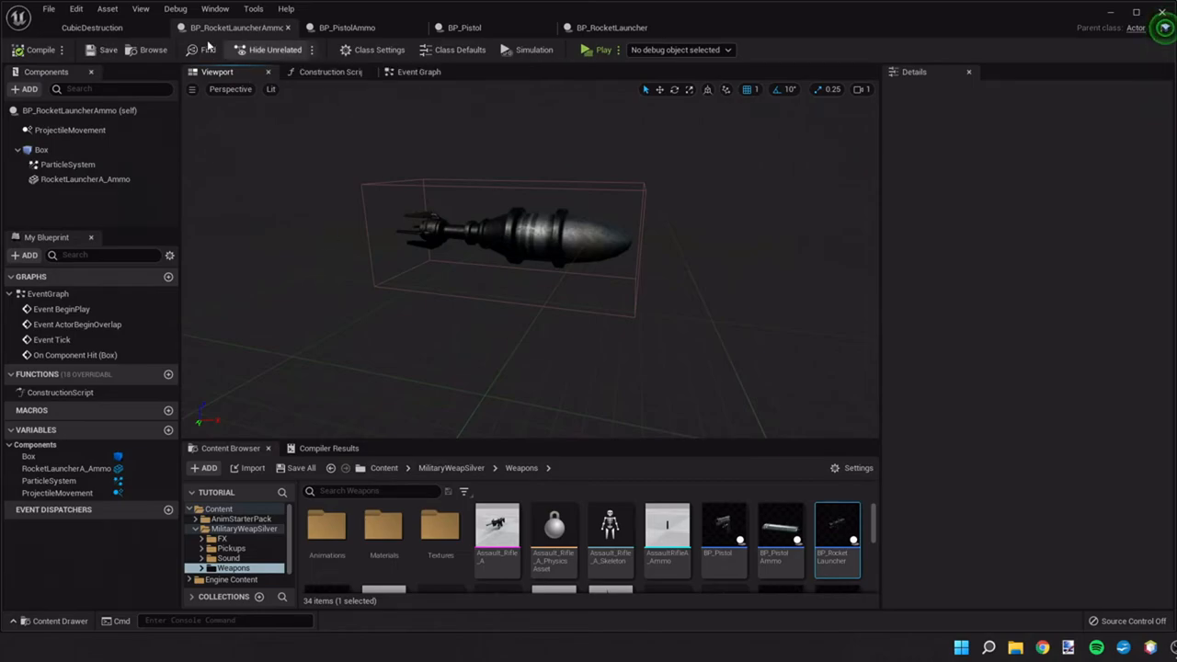
{"action": "left_click", "coordinate": [92, 28]}
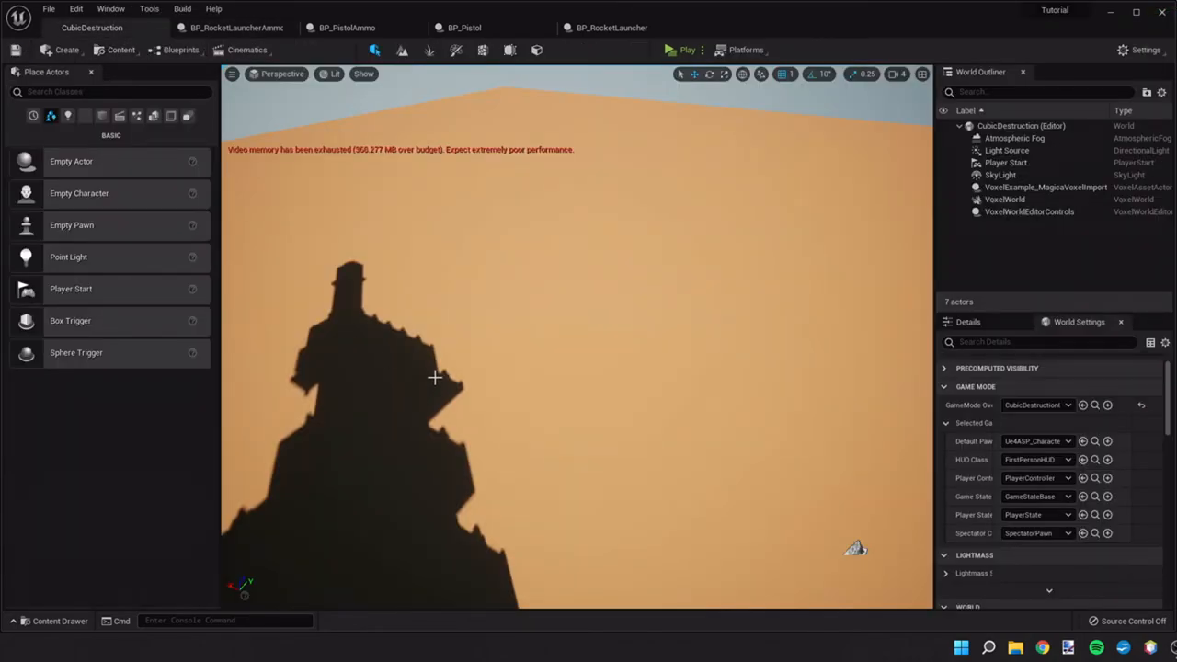
{"action": "right_click_drag", "start_coordinate": [435, 378], "coordinate": [368, 387]}
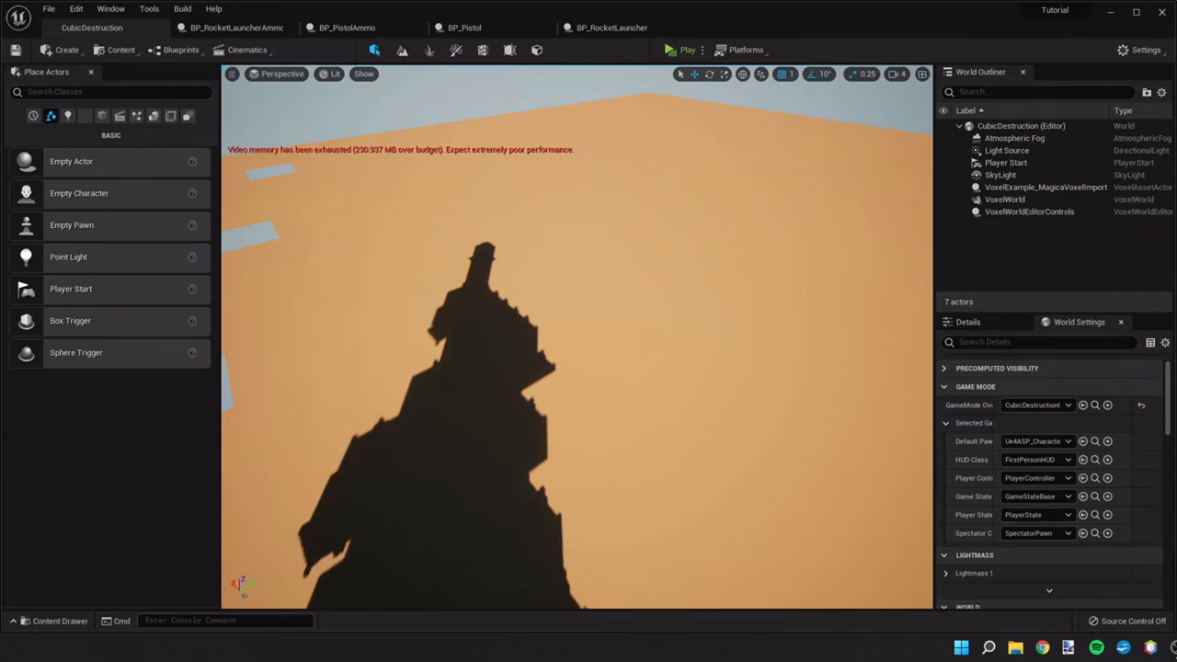
{"action": "right_click_drag", "start_coordinate": [460, 386], "coordinate": [476, 393]}
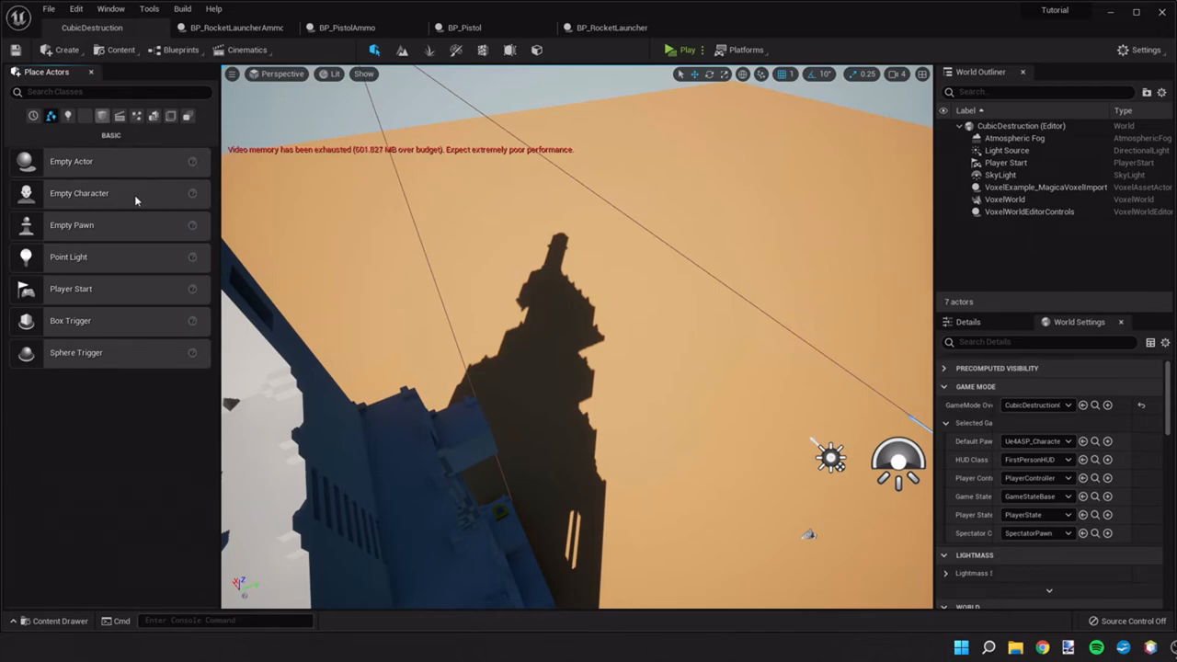
{"action": "left_click", "coordinate": [101, 115]}
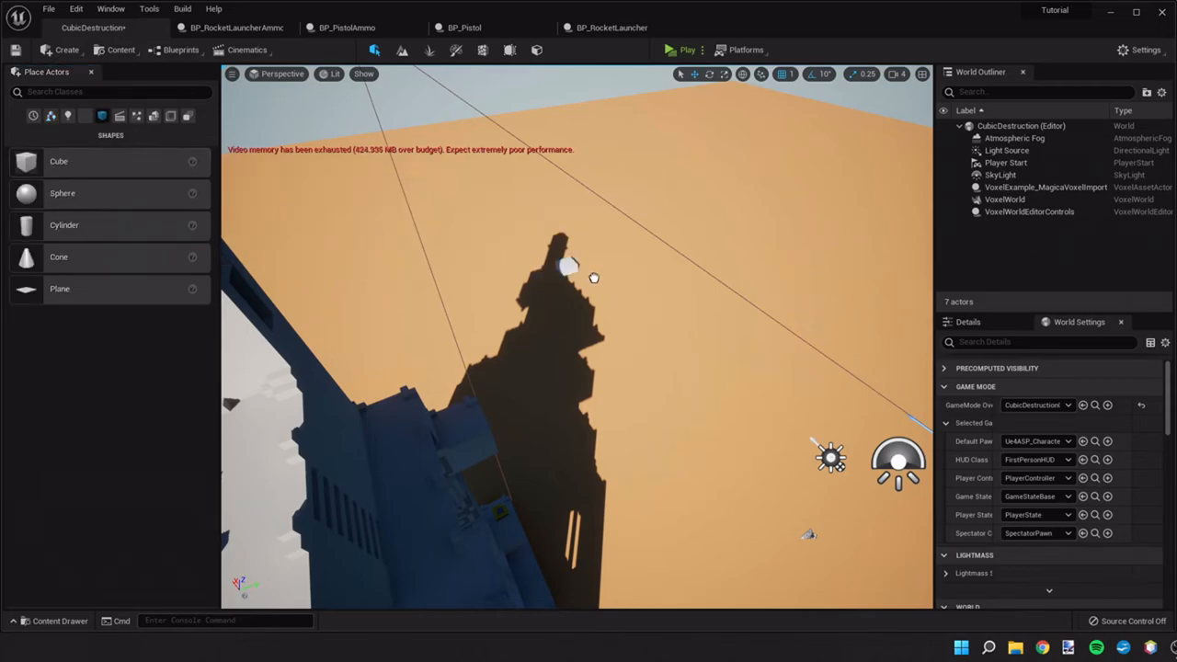
{"action": "left_click_drag", "start_coordinate": [642, 322], "coordinate": [644, 318]}
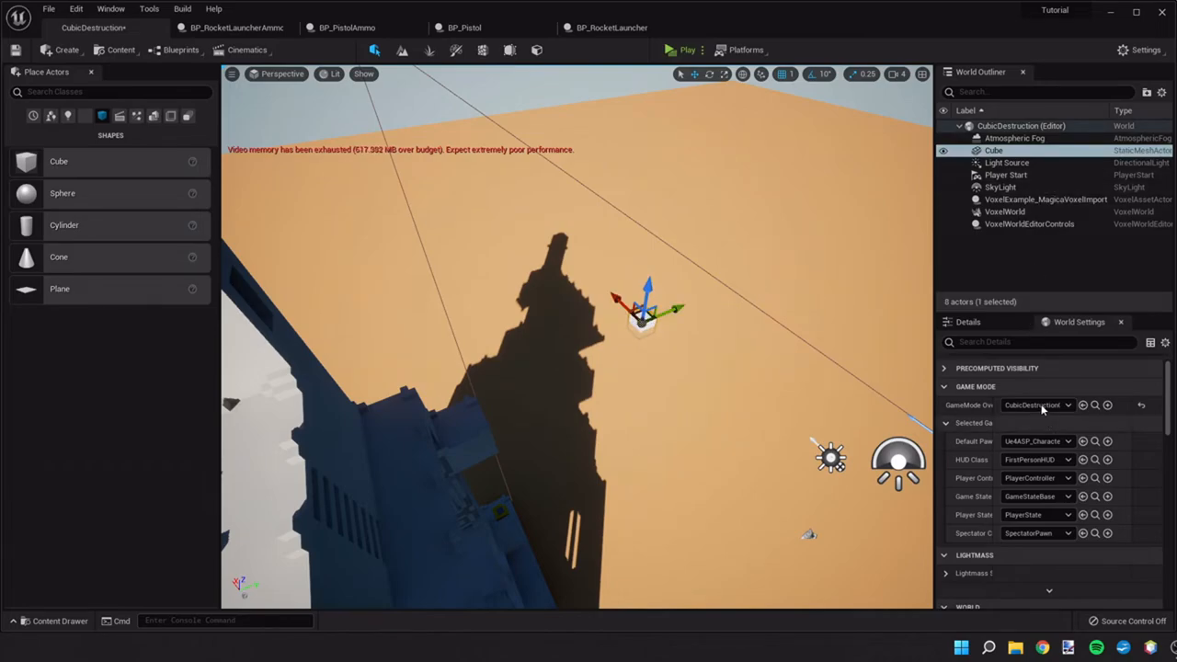
Scale the cube up and raise it above the ground.
{"action": "left_click", "coordinate": [969, 322]}
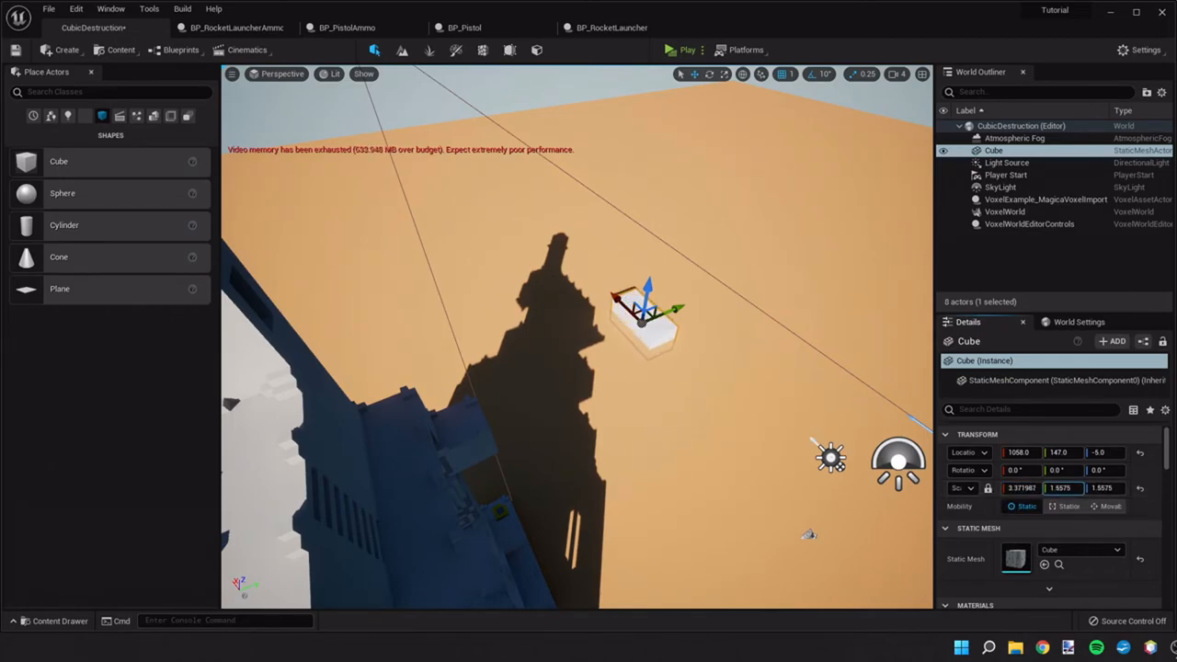
{"action": "left_click_drag", "start_coordinate": [1059, 487], "coordinate": [799, 365]}
{"action": "left_click_drag", "start_coordinate": [648, 293], "coordinate": [649, 270]}
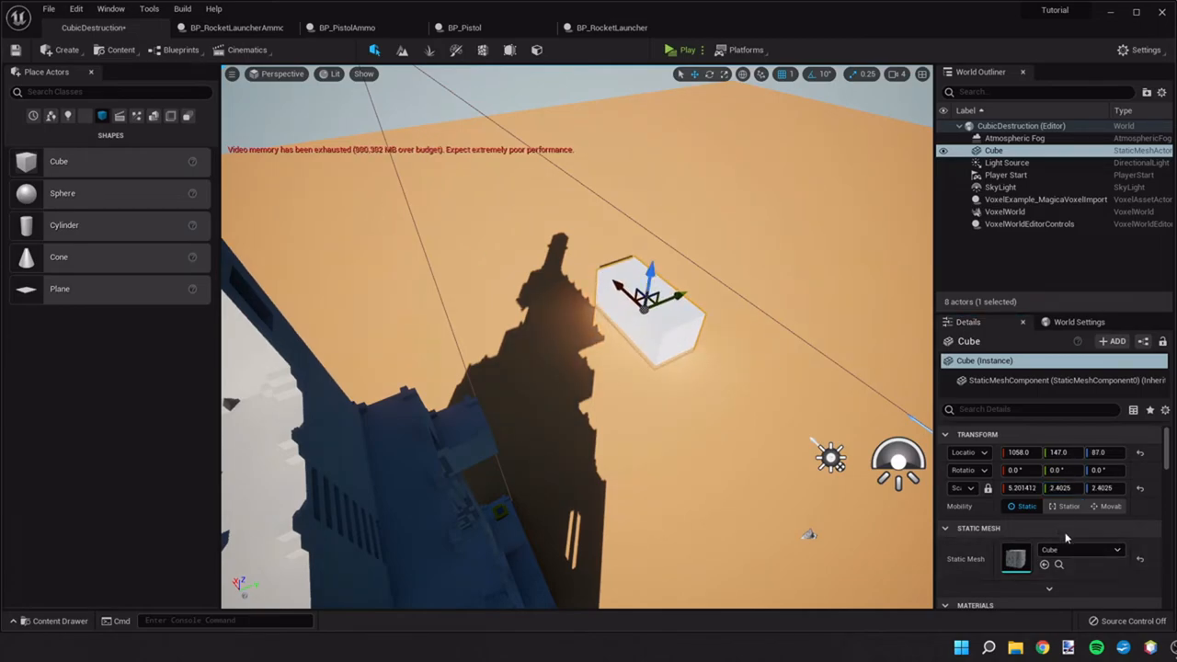
{"action": "scroll", "coordinate": [1071, 538], "scroll_direction": "down", "scroll_amount": 2}
{"action": "scroll", "coordinate": [1068, 549], "scroll_direction": "down", "scroll_amount": 3}
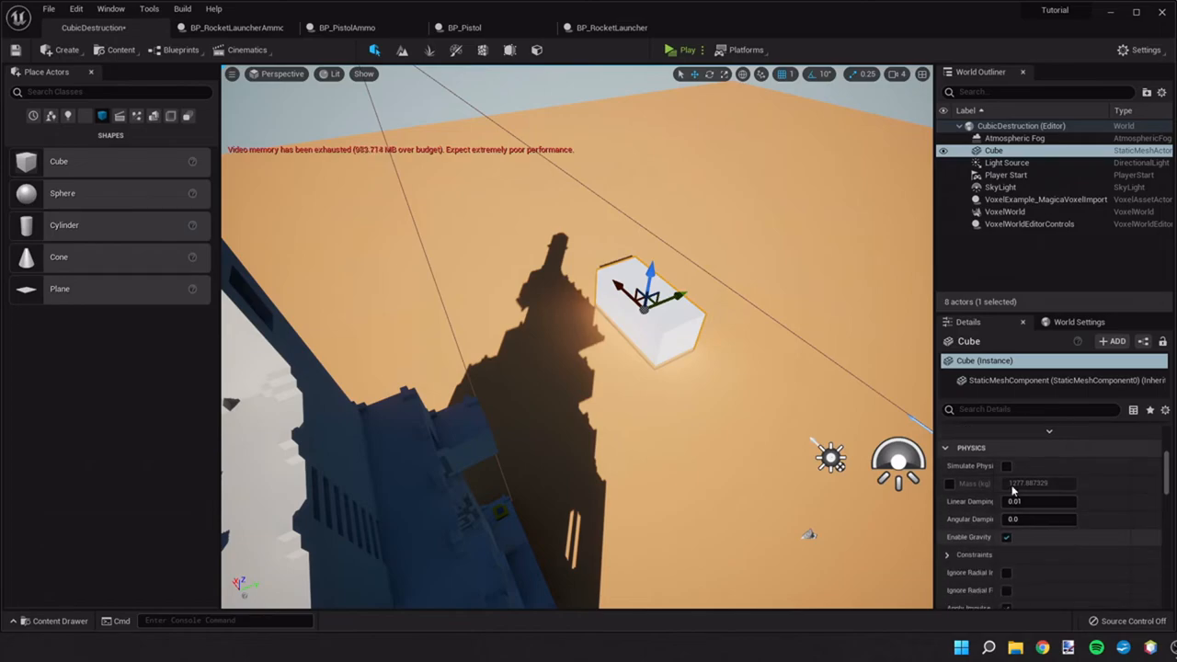
{"action": "scroll", "coordinate": [1015, 580], "scroll_direction": "down", "scroll_amount": 2}
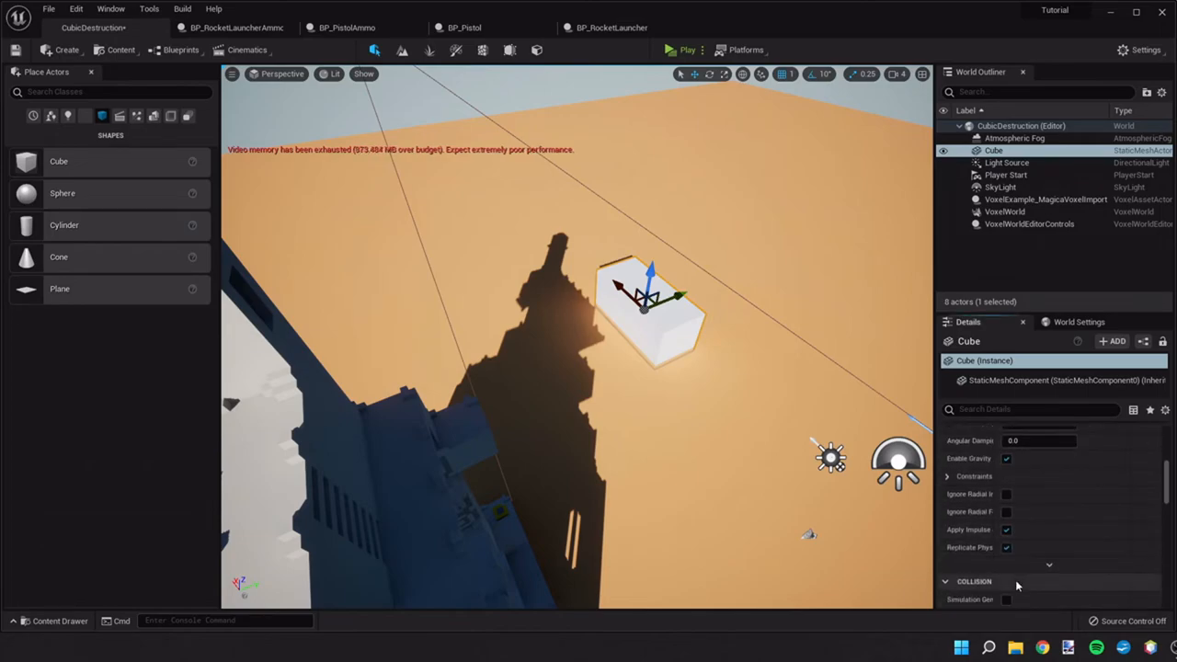
{"action": "scroll", "coordinate": [1015, 579], "scroll_direction": "down", "scroll_amount": 2}
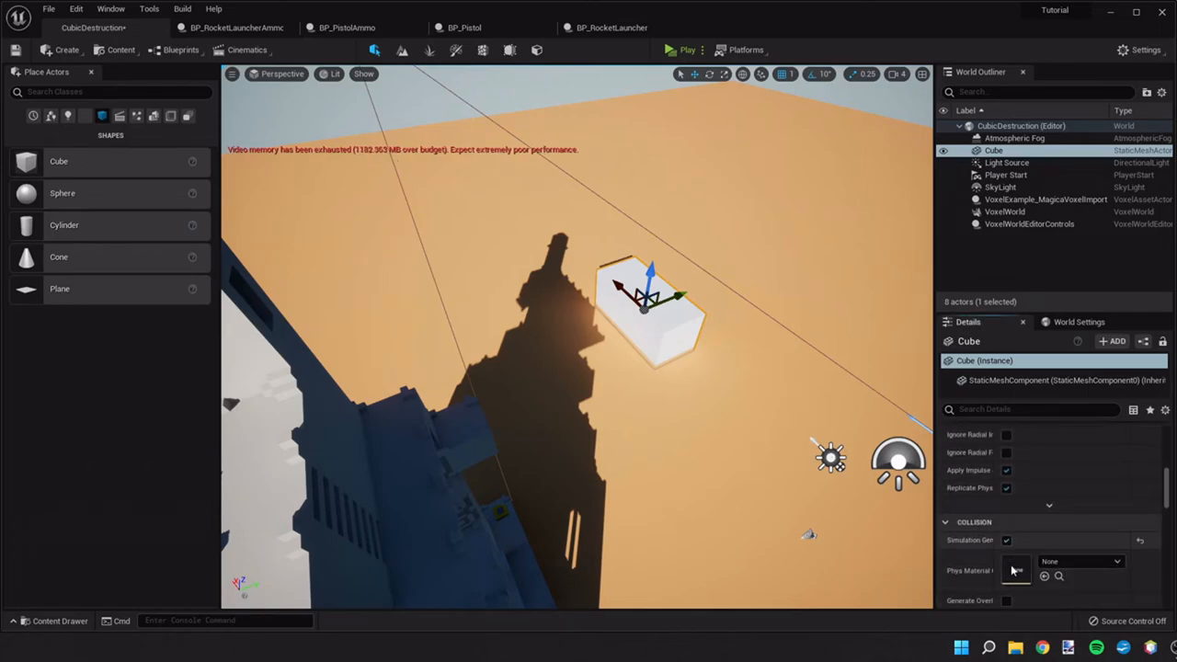
{"action": "scroll", "coordinate": [1015, 573], "scroll_direction": "down", "scroll_amount": 1}
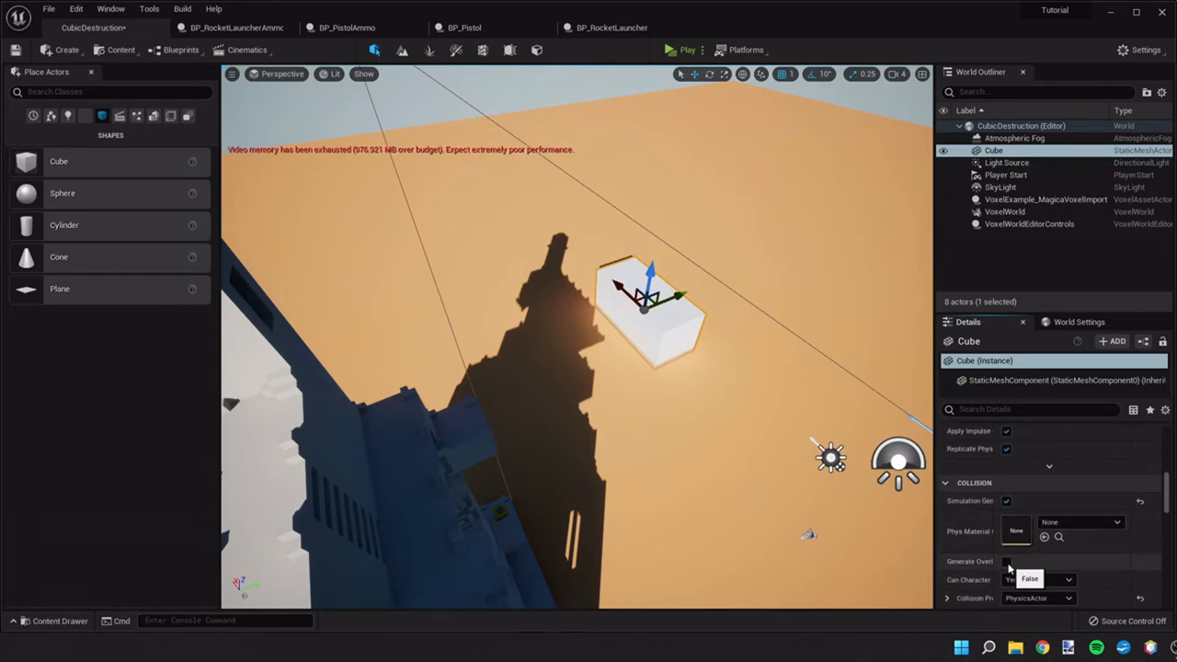
Enable Generate Overlap Events, set Collision Presets to BlockAll, and save the level.
{"action": "left_click", "coordinate": [1007, 562]}
{"action": "scroll", "coordinate": [1012, 570], "scroll_direction": "down", "scroll_amount": 1}
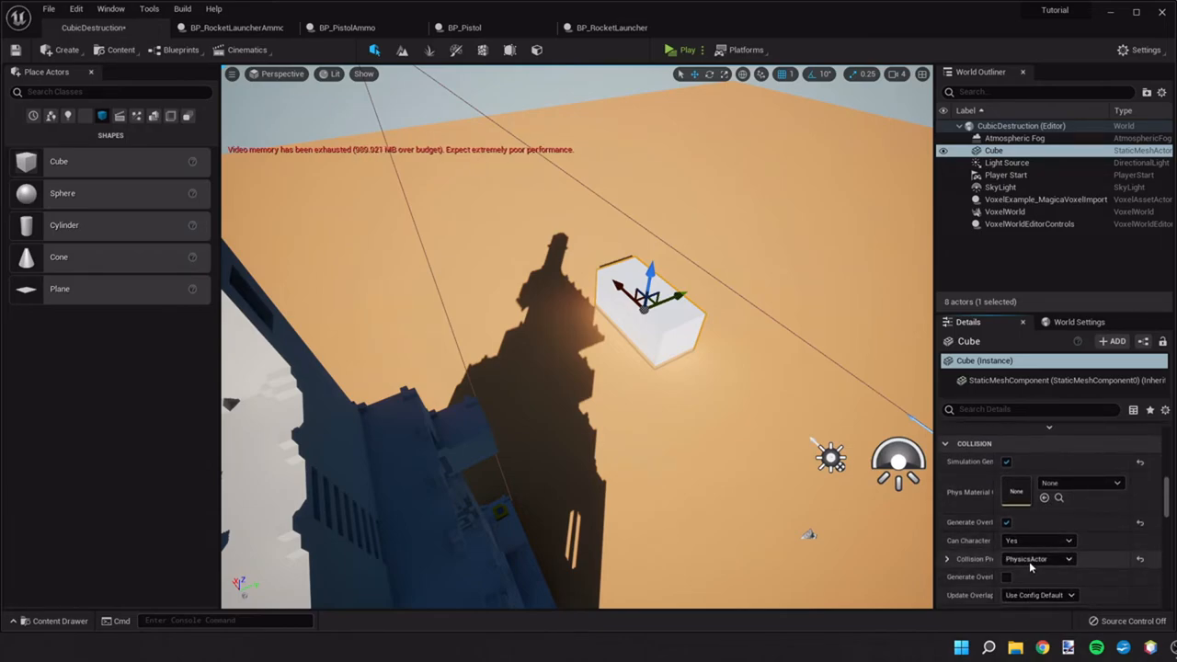
{"action": "scroll", "coordinate": [1028, 569], "scroll_direction": "down", "scroll_amount": 1}
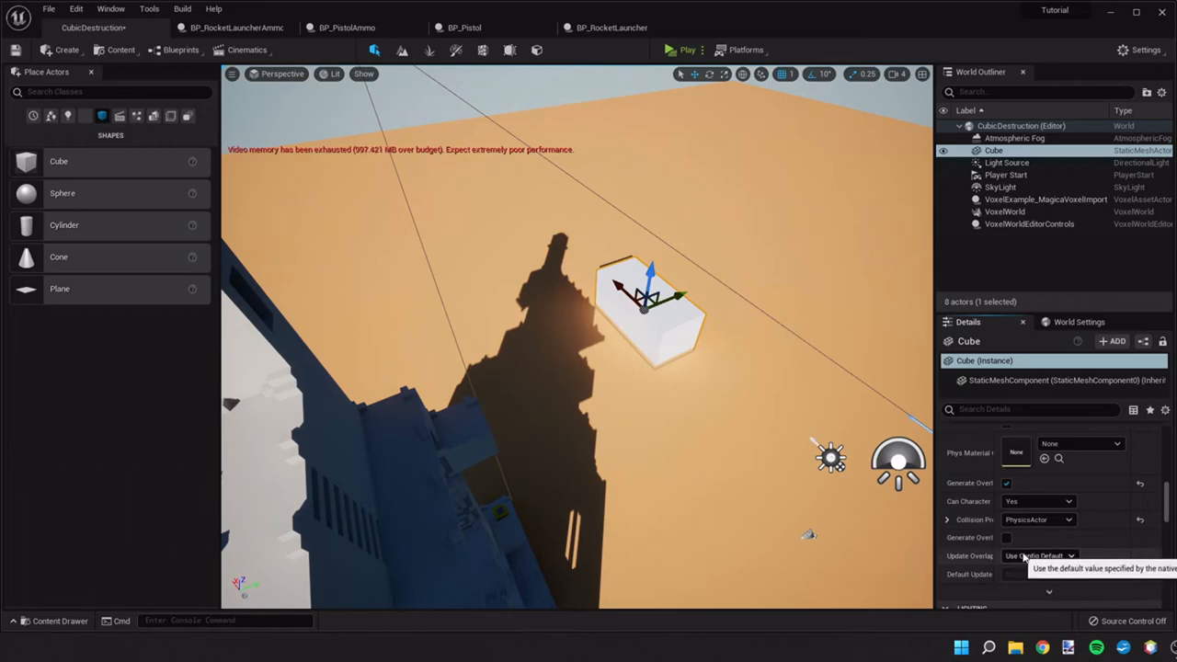
{"action": "left_click", "coordinate": [1037, 520]}
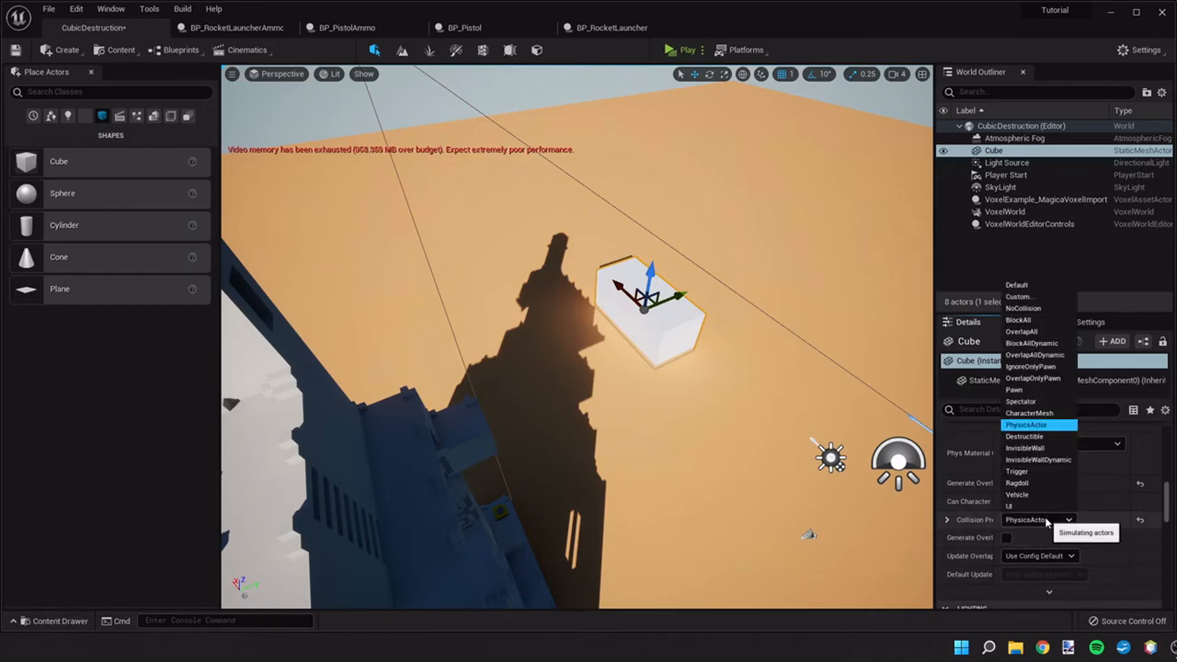
{"action": "left_click", "coordinate": [1019, 319]}
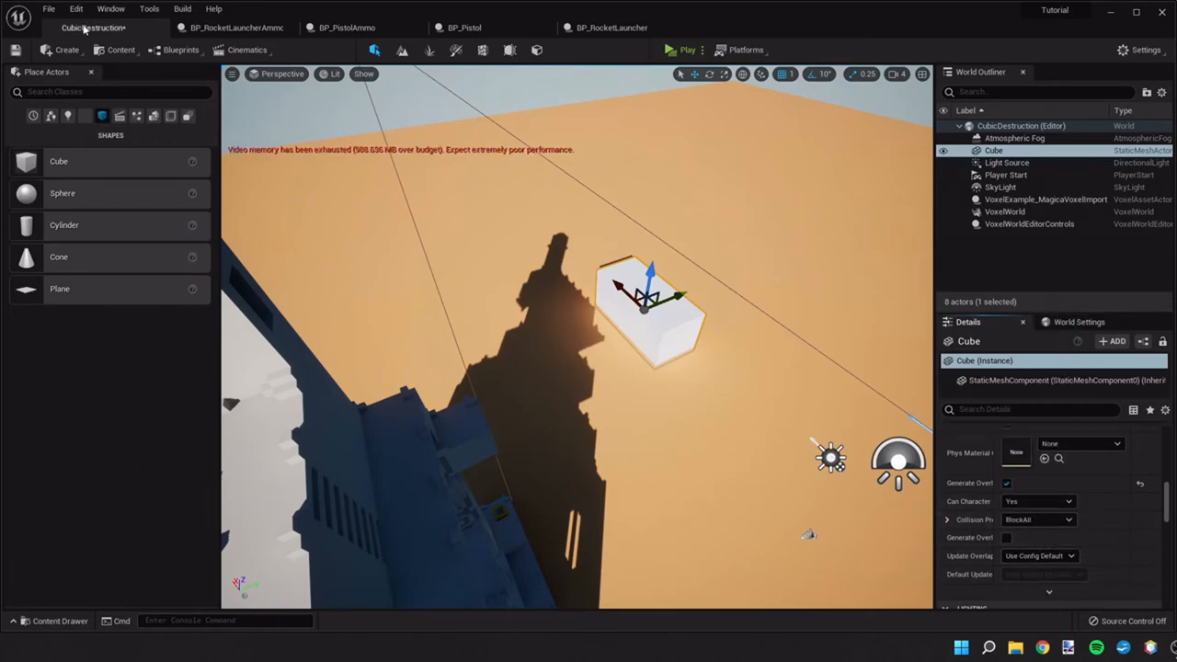
{"action": "left_click", "coordinate": [16, 51]}
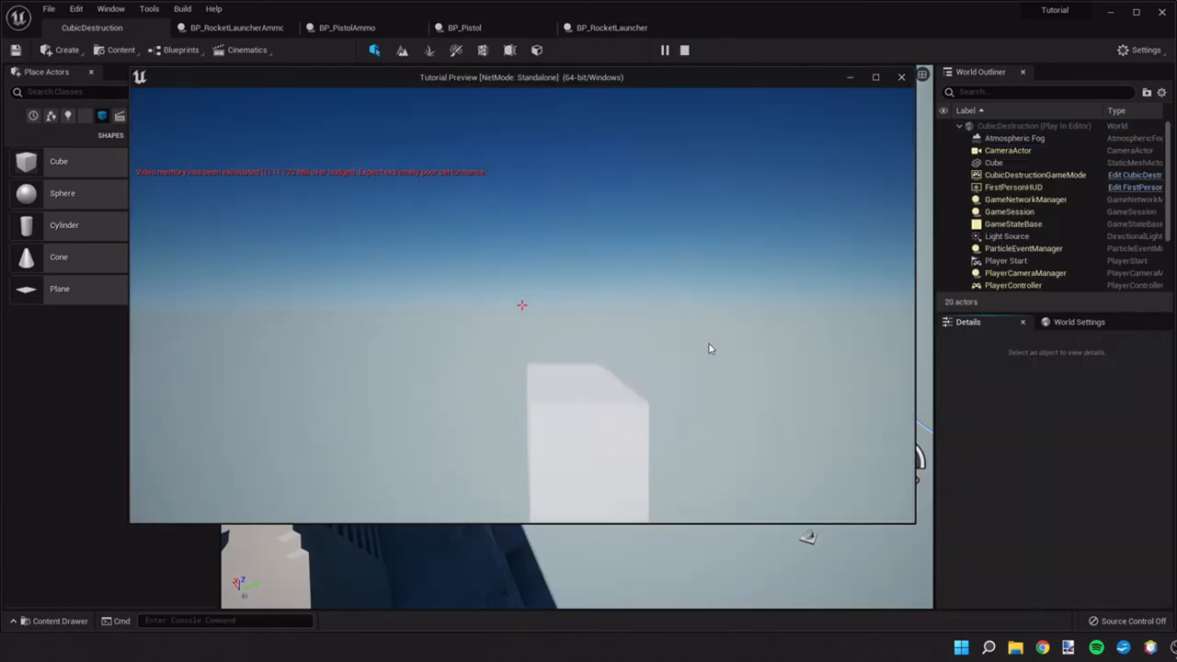
{"action": "key", "text": "Escape"}
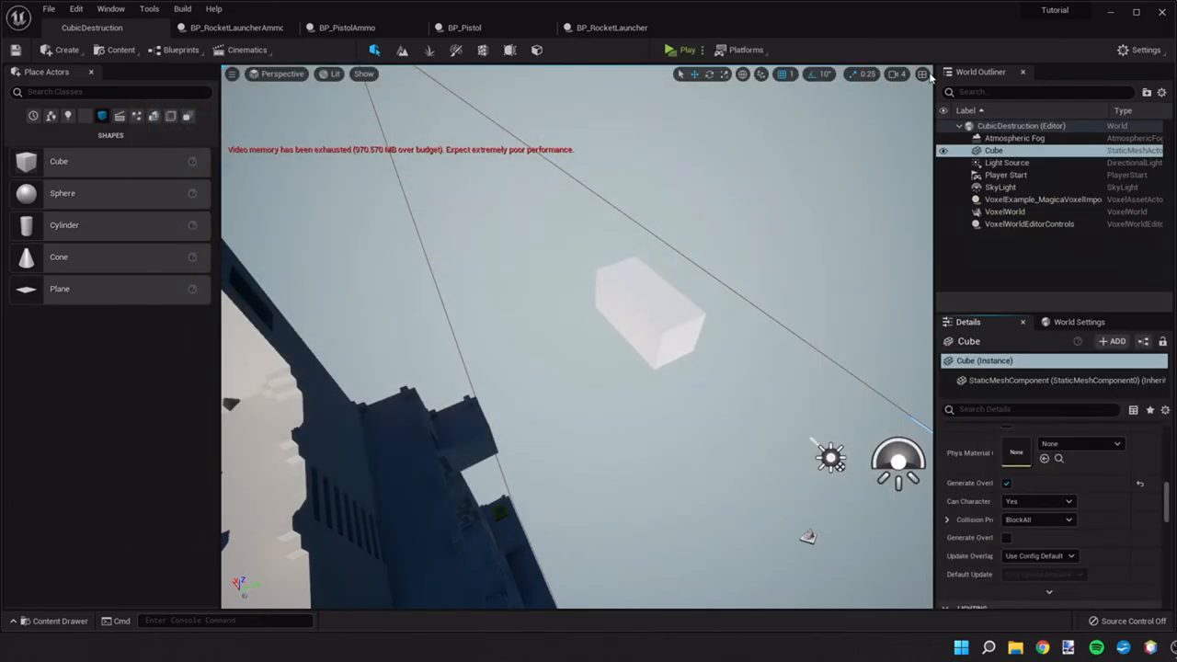
{"action": "left_click", "coordinate": [685, 53]}
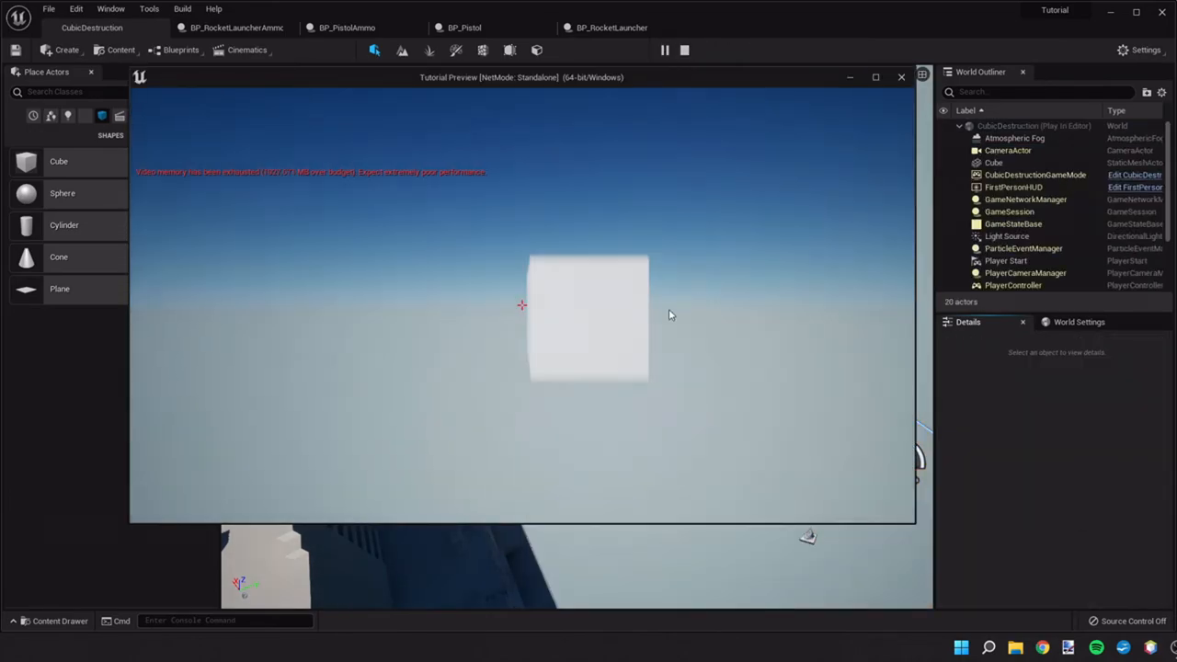
{"action": "key", "text": "Escape"}
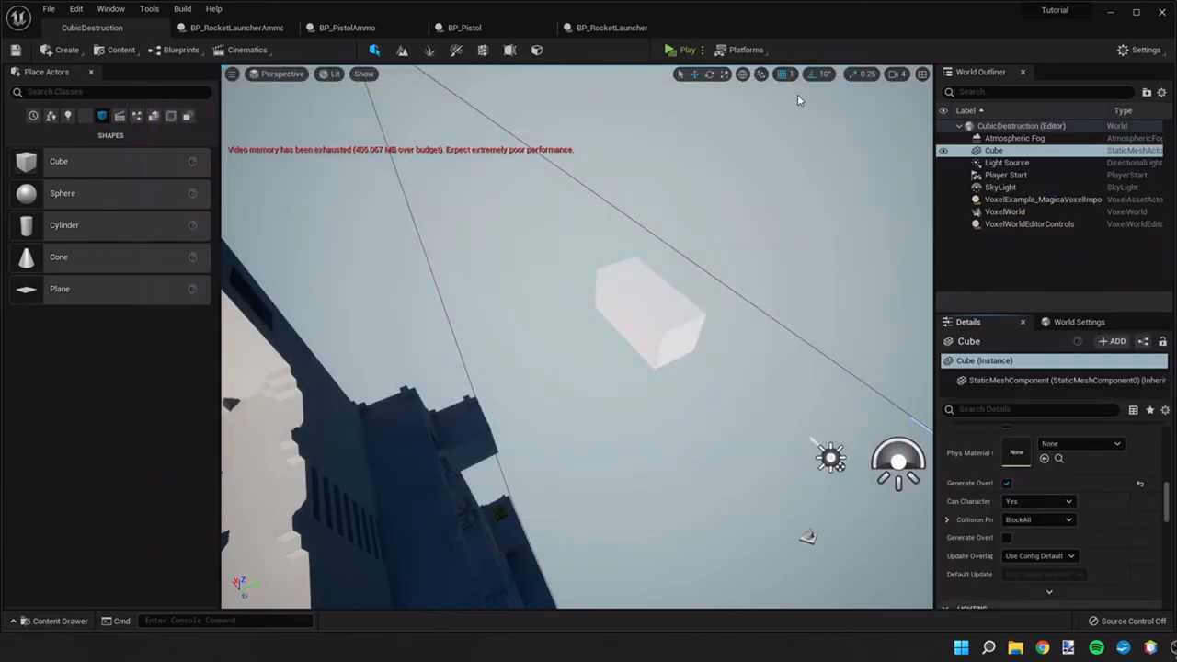
{"action": "right_click_drag", "start_coordinate": [809, 535], "coordinate": [886, 395]}
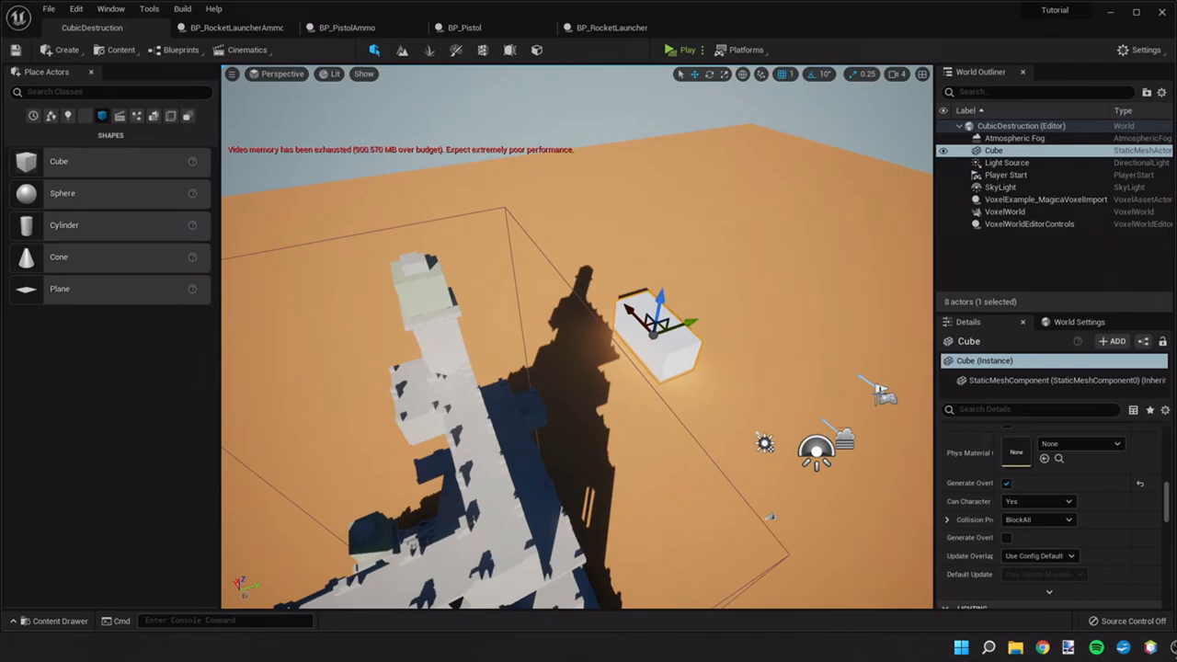
{"action": "left_click", "coordinate": [885, 396]}
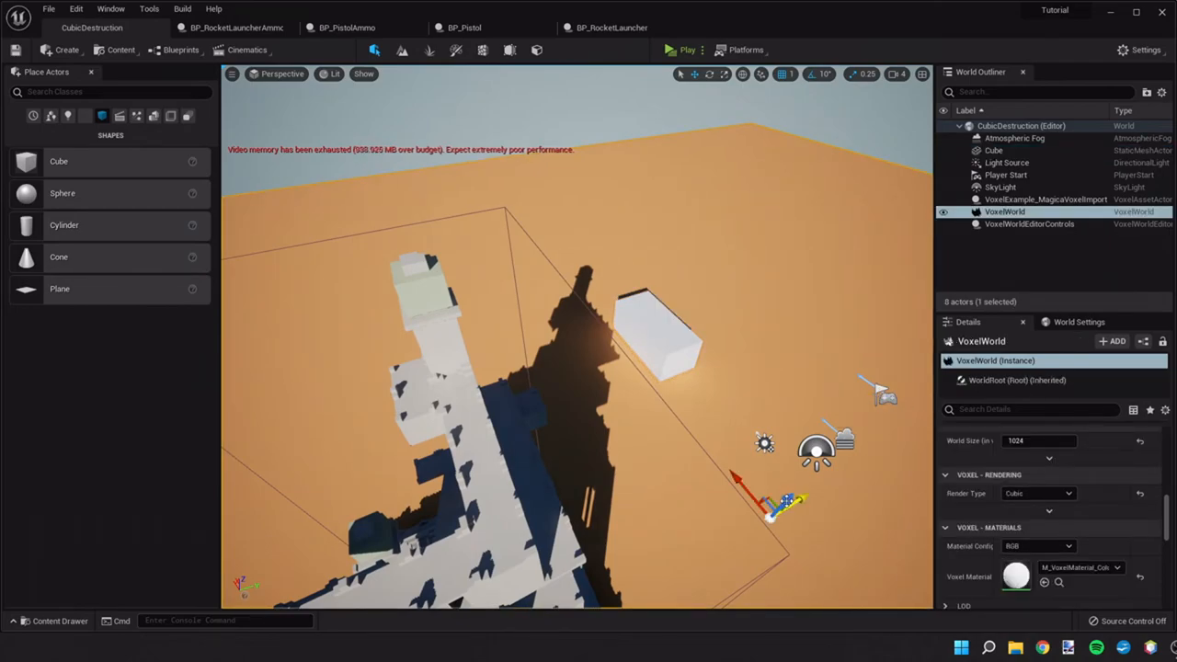
Select Player Start, run a quick play test, then move it to a new spot on the terrain.
{"action": "left_click", "coordinate": [1006, 175]}
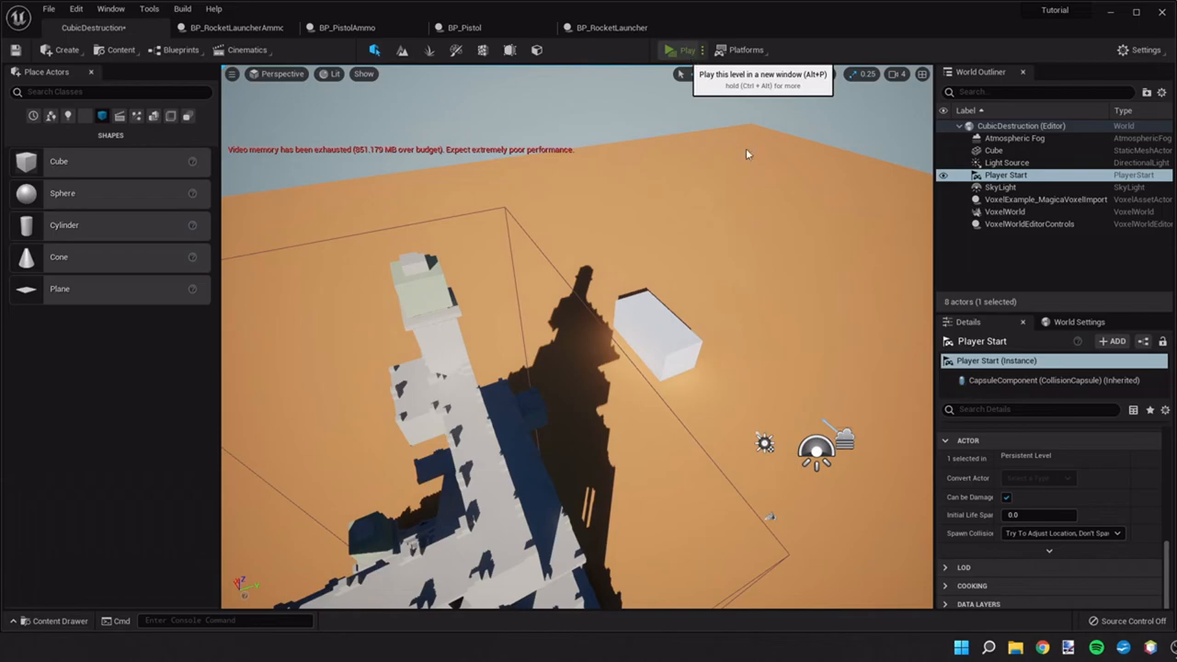
{"action": "key", "text": "alt+p"}
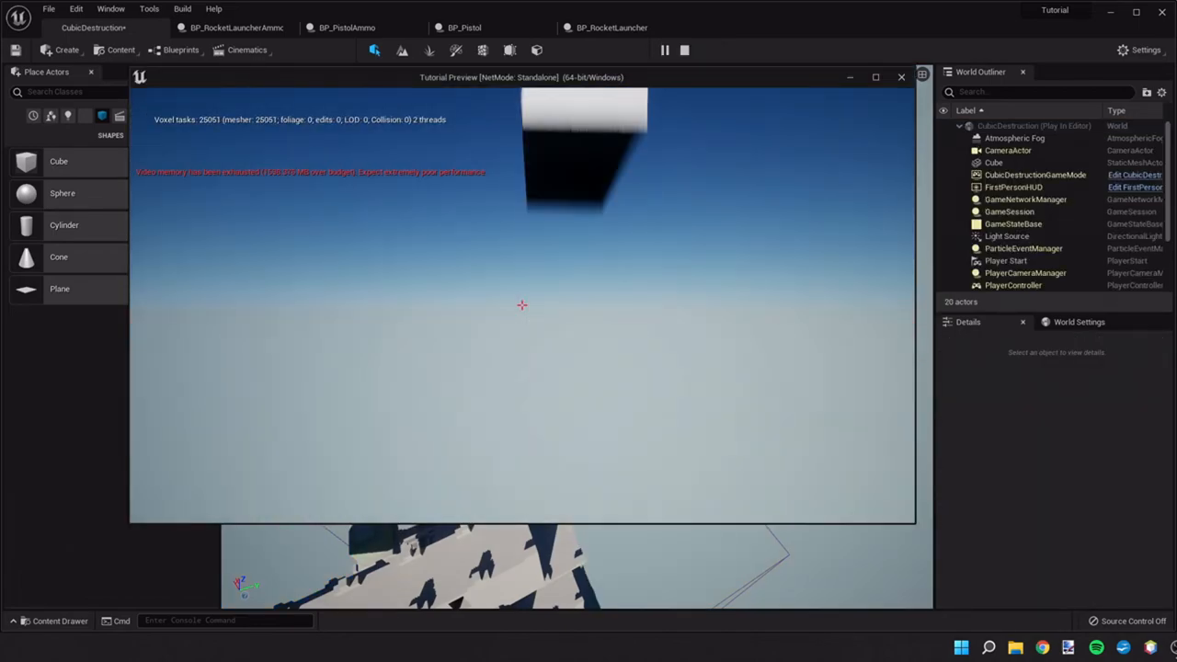
{"action": "key", "text": "Escape"}
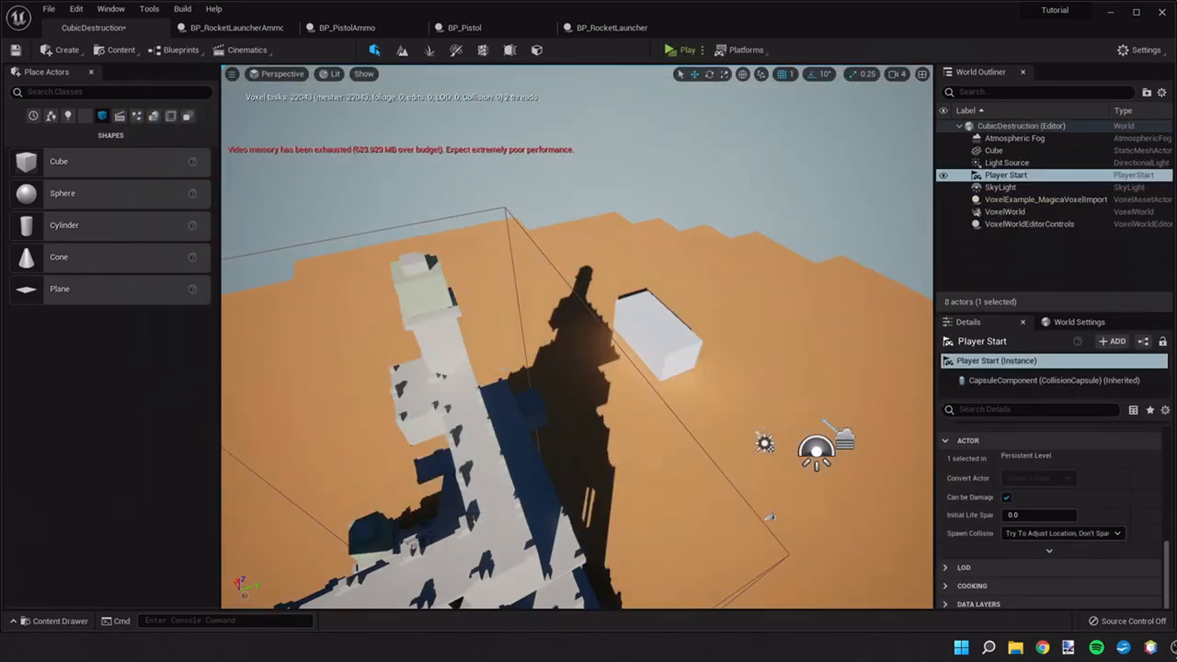
{"action": "right_click_drag", "start_coordinate": [552, 368], "coordinate": [644, 276]}
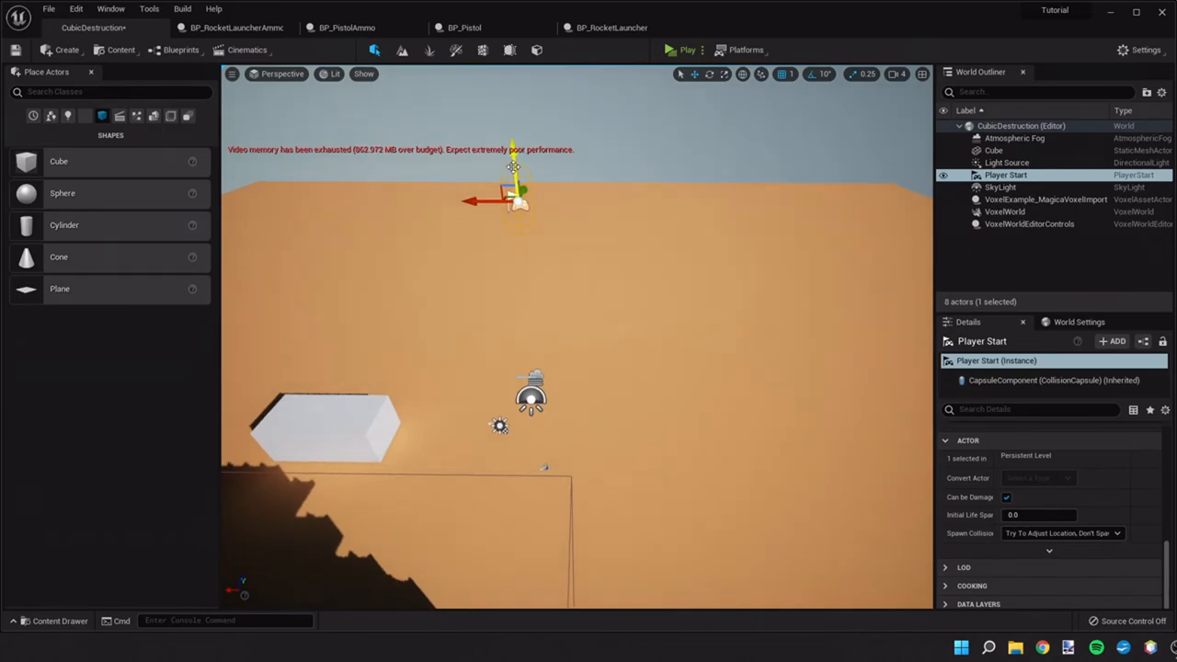
{"action": "left_click_drag", "start_coordinate": [519, 200], "coordinate": [508, 103]}
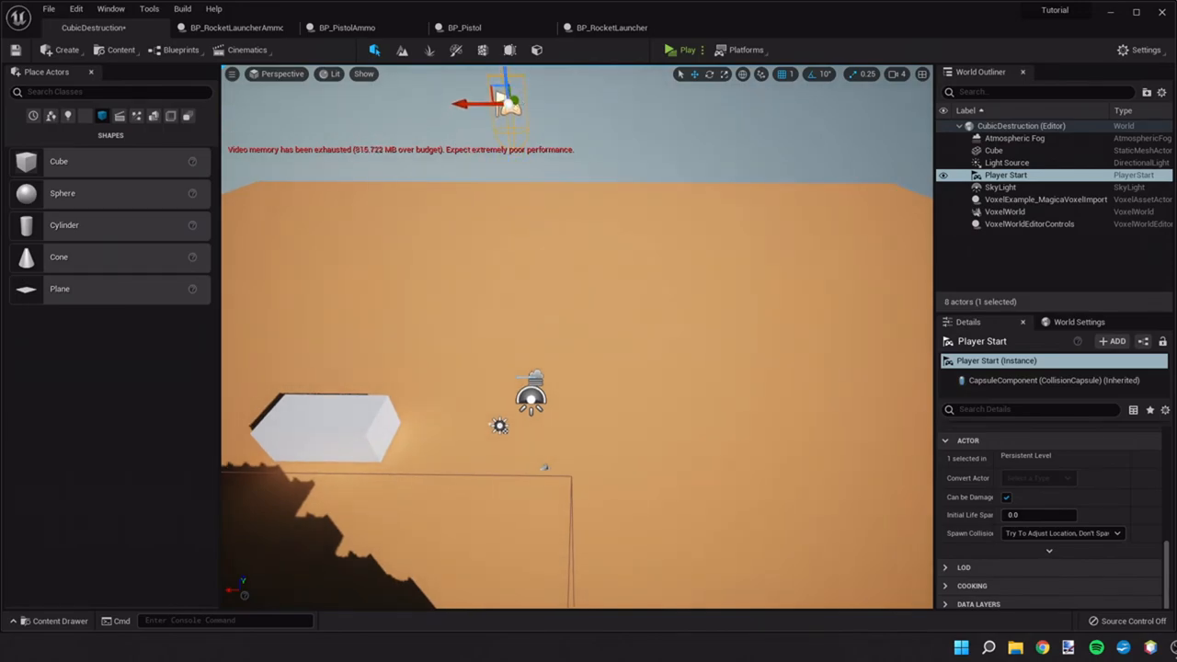
View the player start near the cube and run another short play test.
{"action": "right_click_drag", "start_coordinate": [552, 368], "coordinate": [460, 276]}
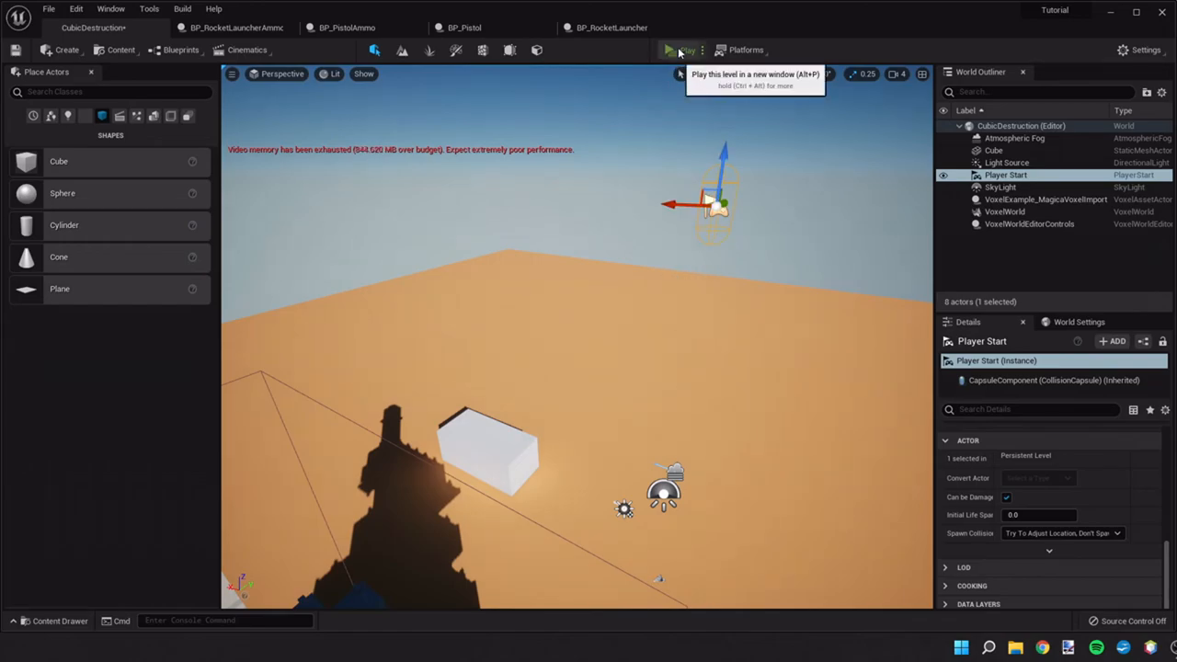
{"action": "key", "text": "alt+p"}
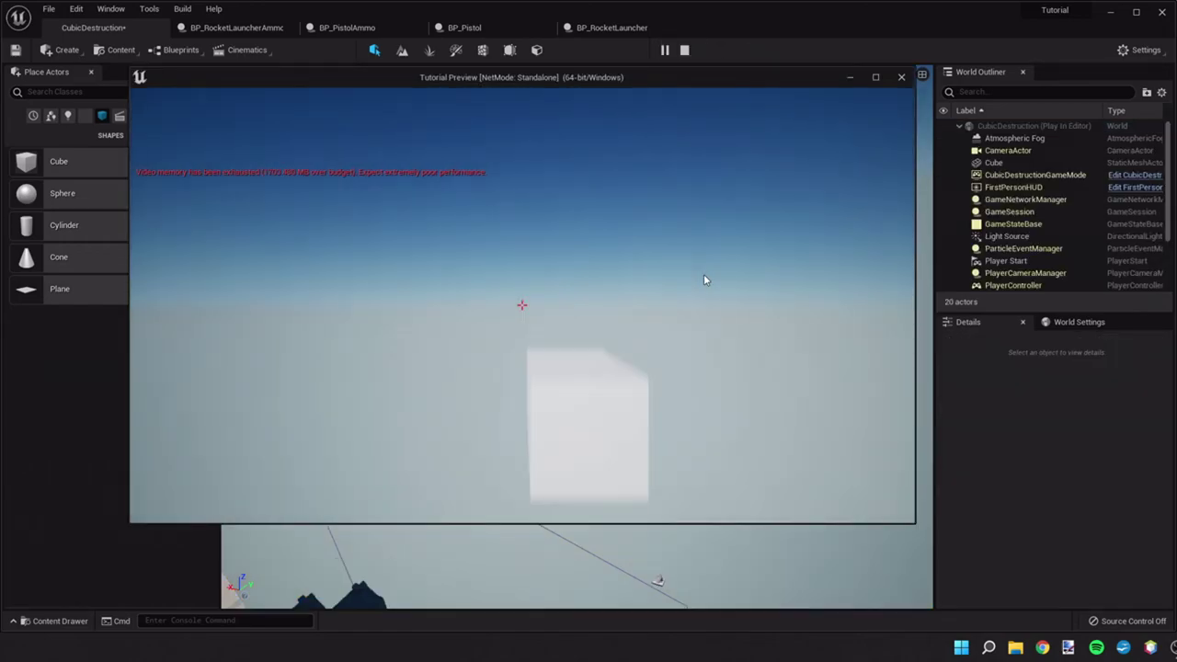
{"action": "left_click", "coordinate": [704, 274]}
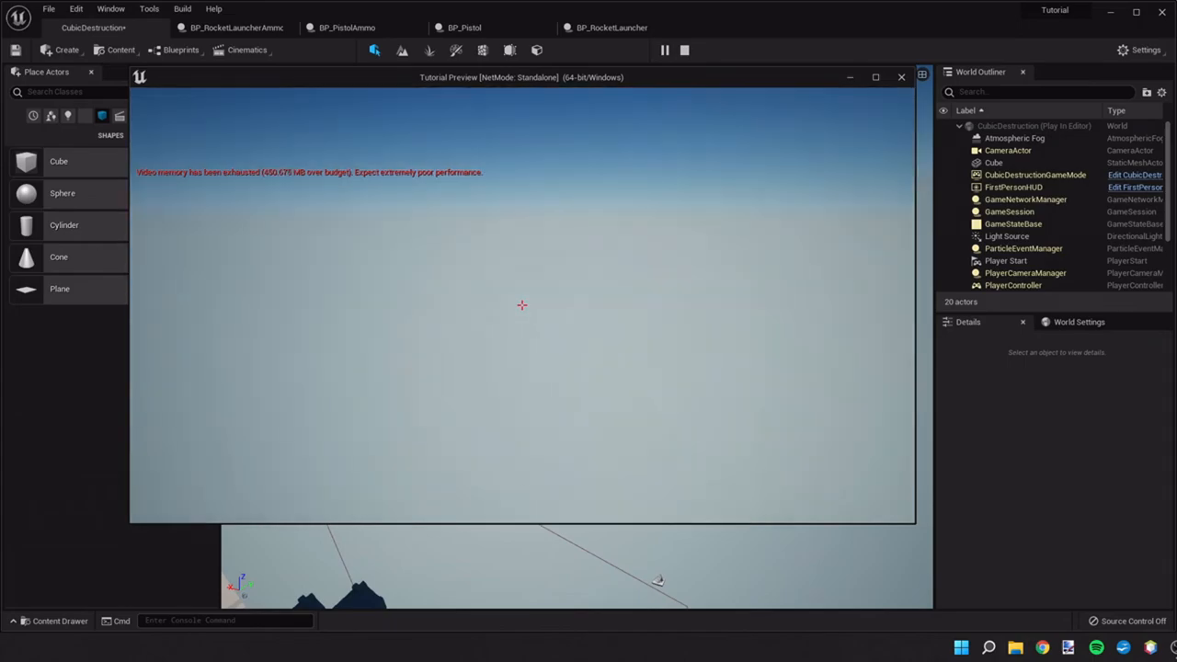
{"action": "key", "text": "Escape"}
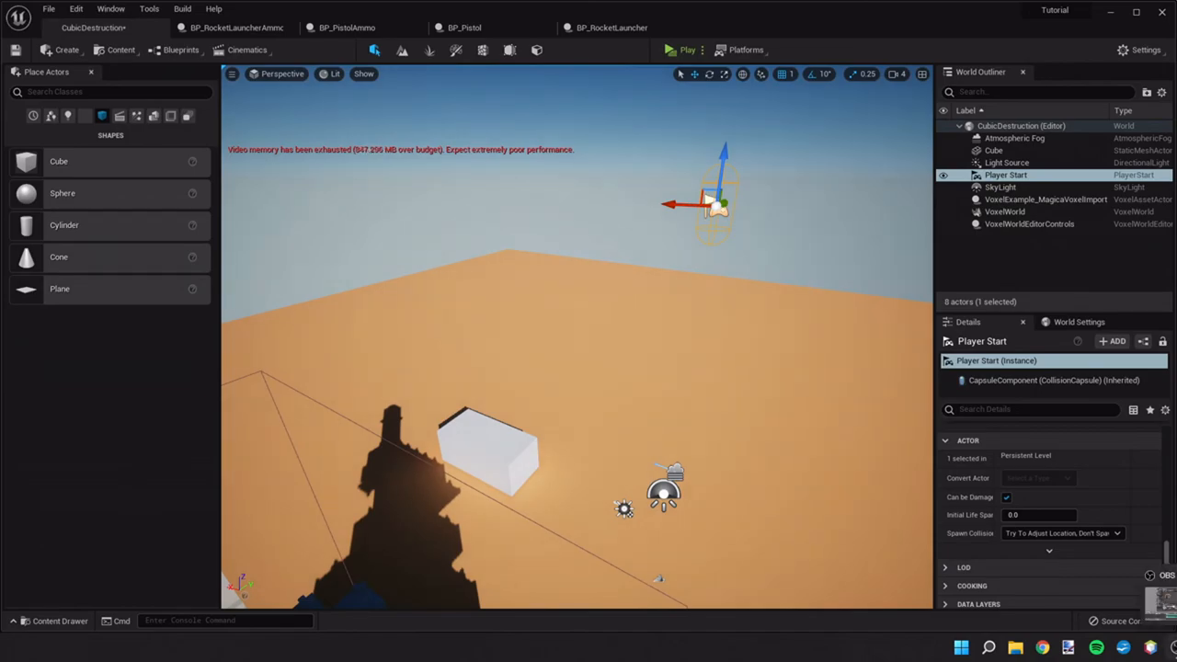
Launch the level as a Standalone Game, saving the level when prompted.
{"action": "left_click", "coordinate": [701, 50]}
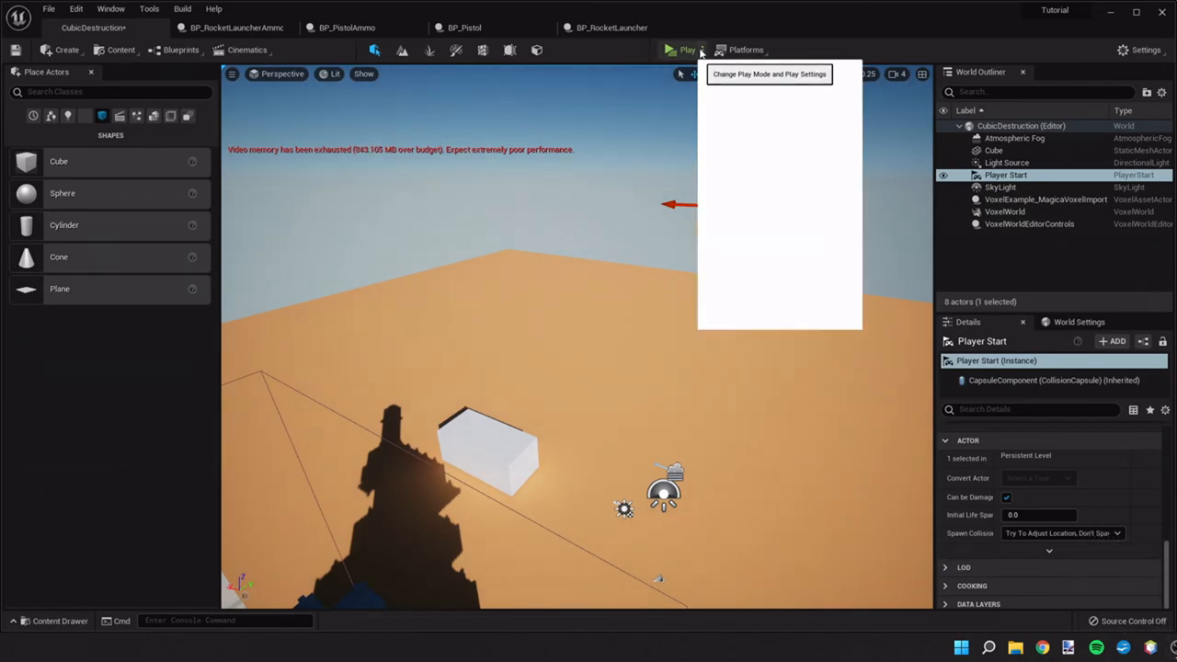
{"action": "left_click", "coordinate": [773, 140]}
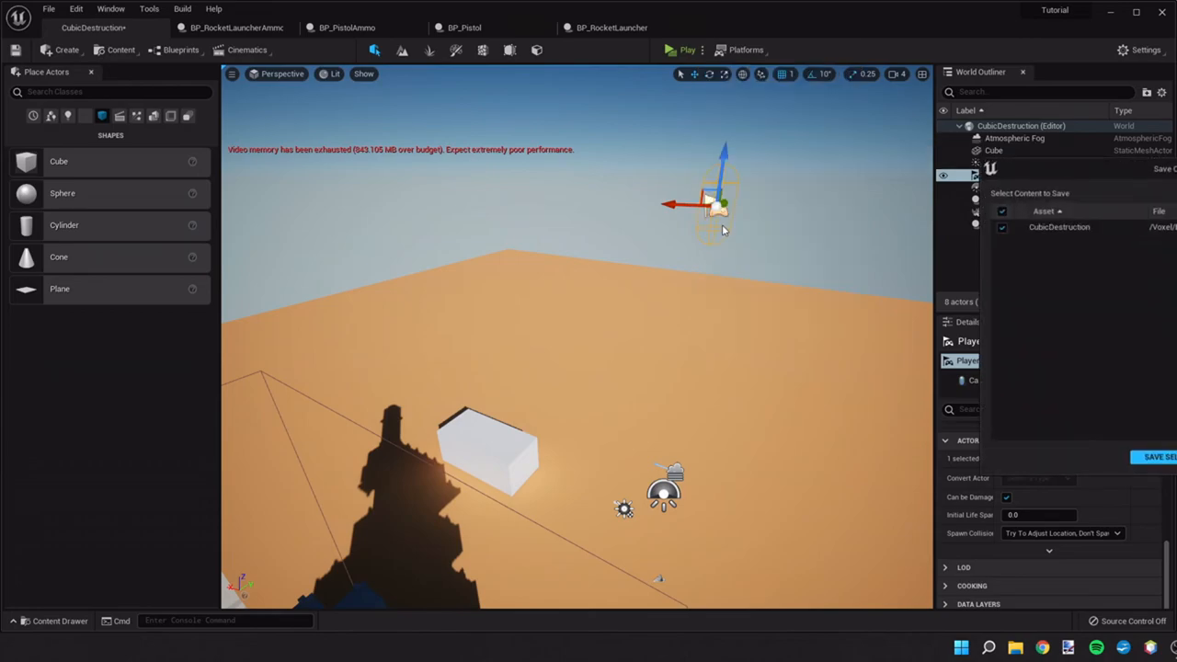
{"action": "left_click", "coordinate": [1157, 457]}
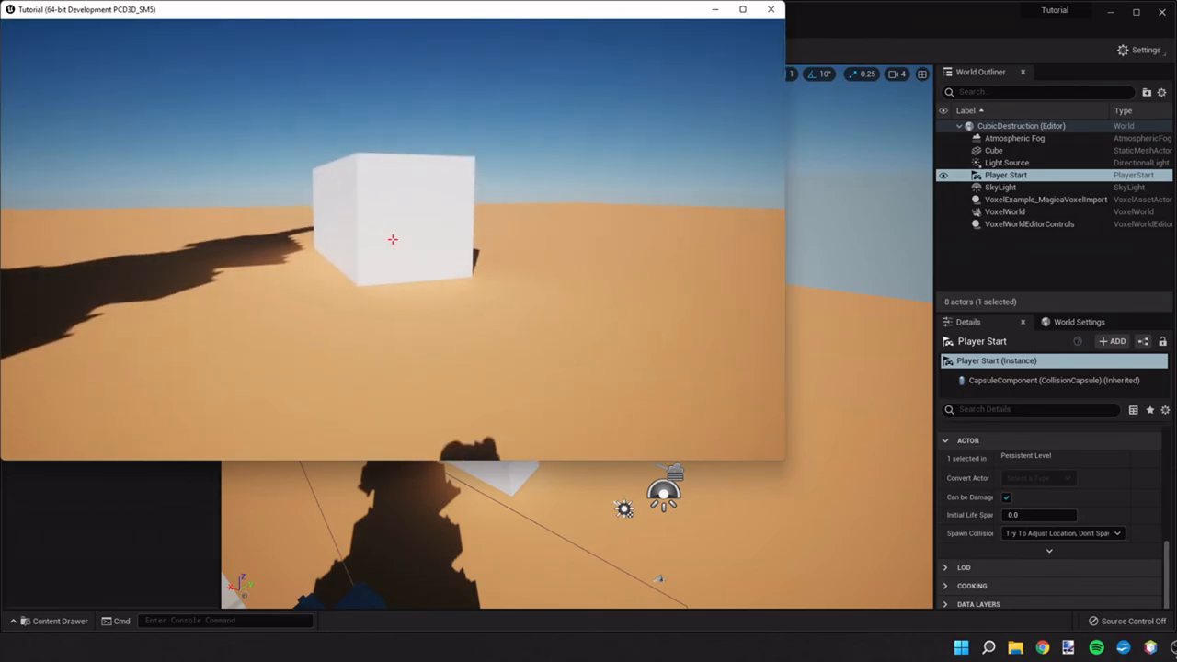
Fire a volley of rockets at the white cube so the explosions push and tumble it.
{"action": "left_click", "coordinate": [392, 240]}
{"action": "left_click", "coordinate": [393, 240]}
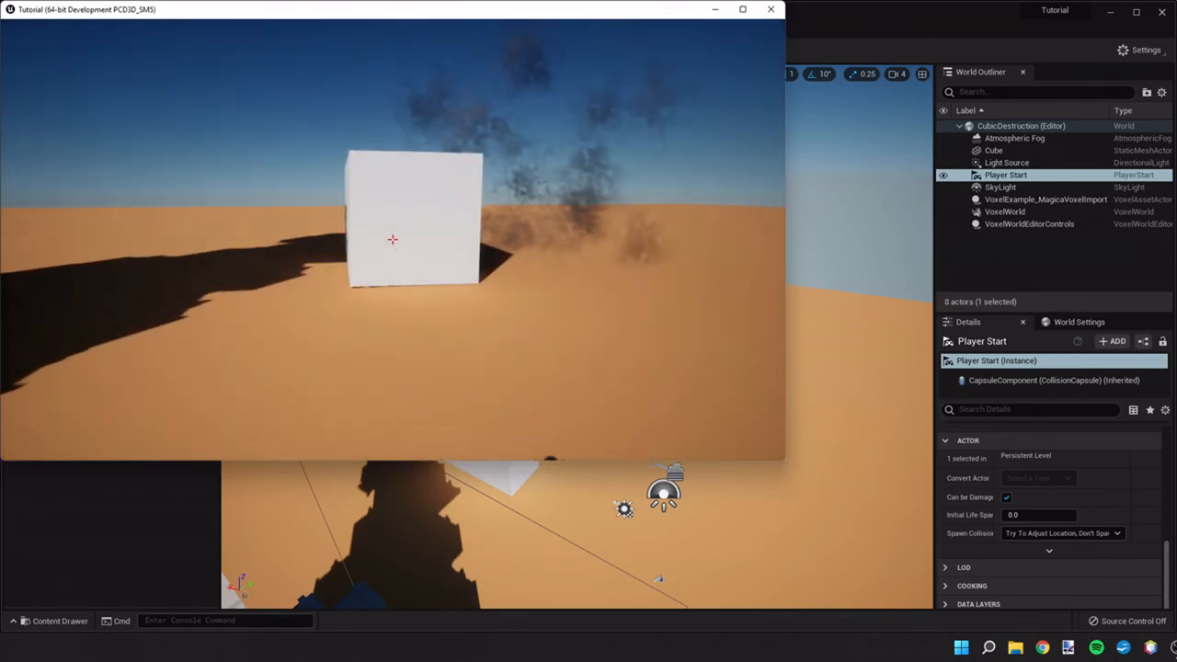
{"action": "left_click", "coordinate": [393, 240]}
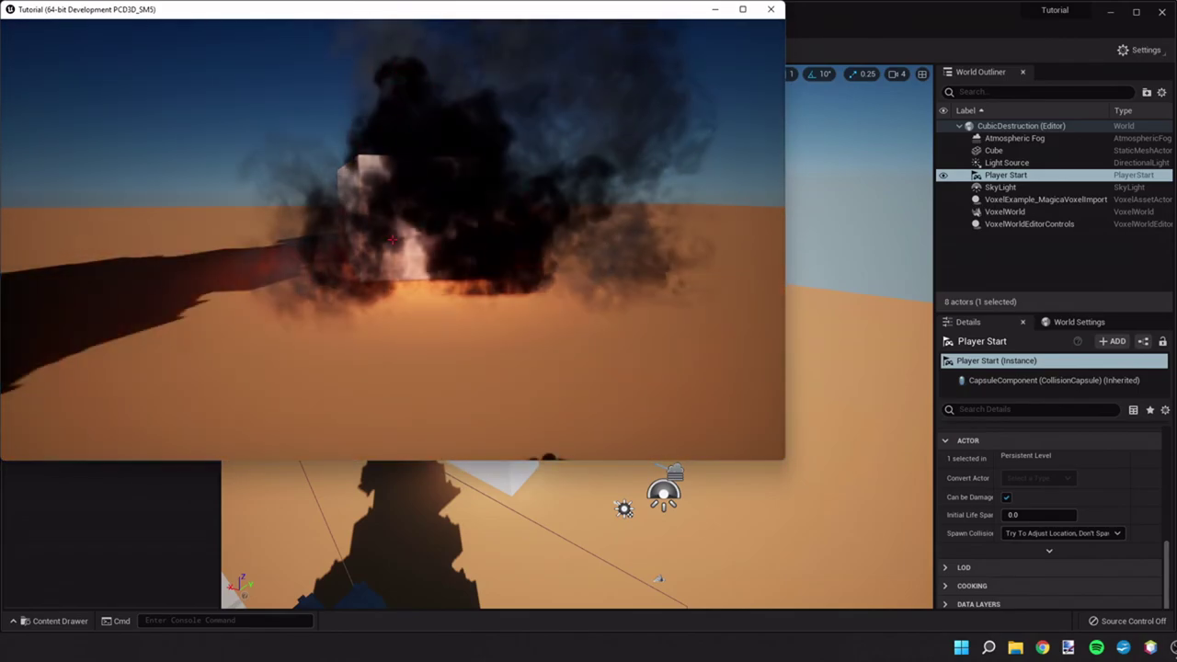
{"action": "left_click", "coordinate": [393, 240]}
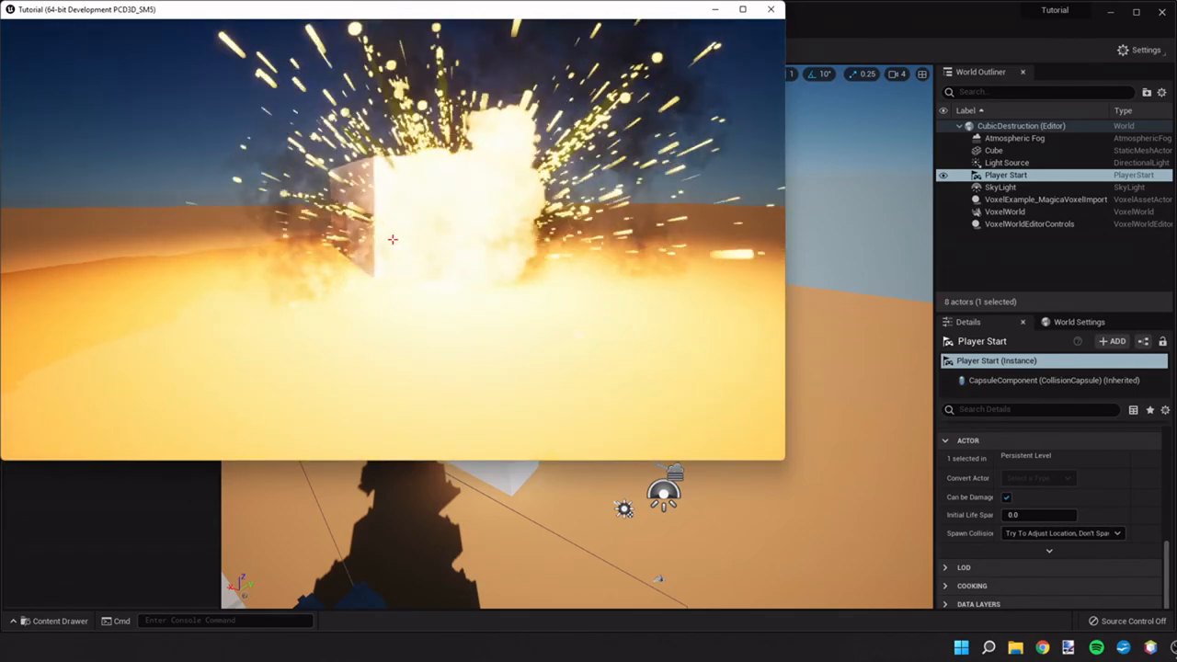
{"action": "left_click", "coordinate": [393, 241]}
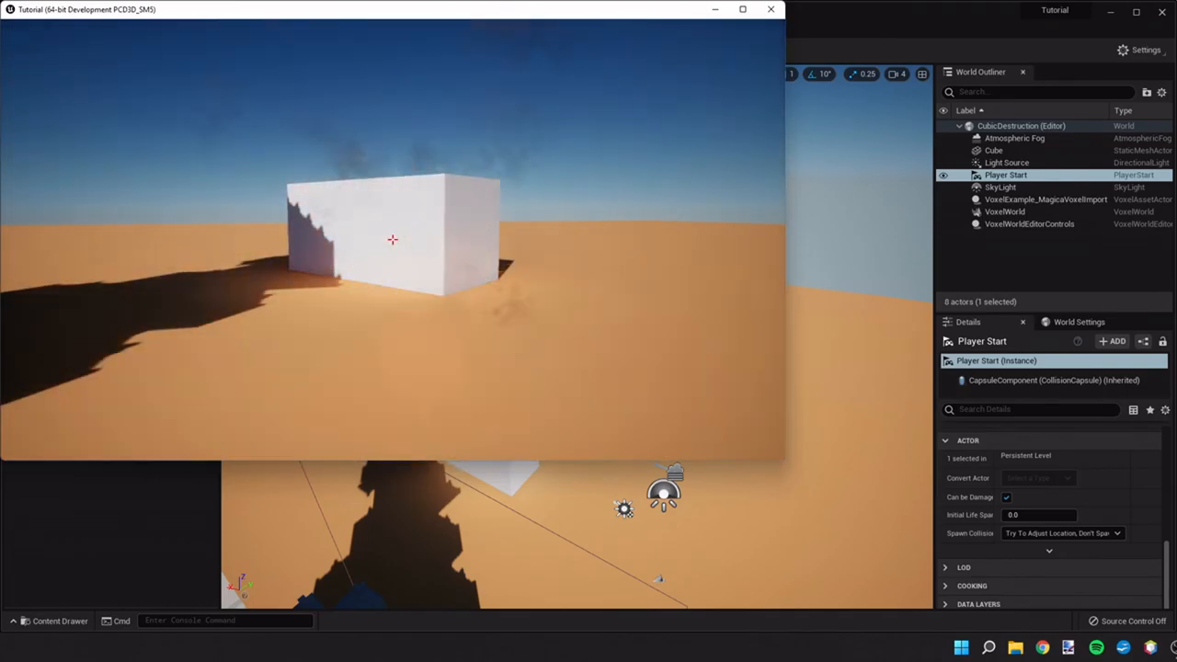
{"action": "left_click", "coordinate": [392, 240]}
{"action": "left_click", "coordinate": [393, 240]}
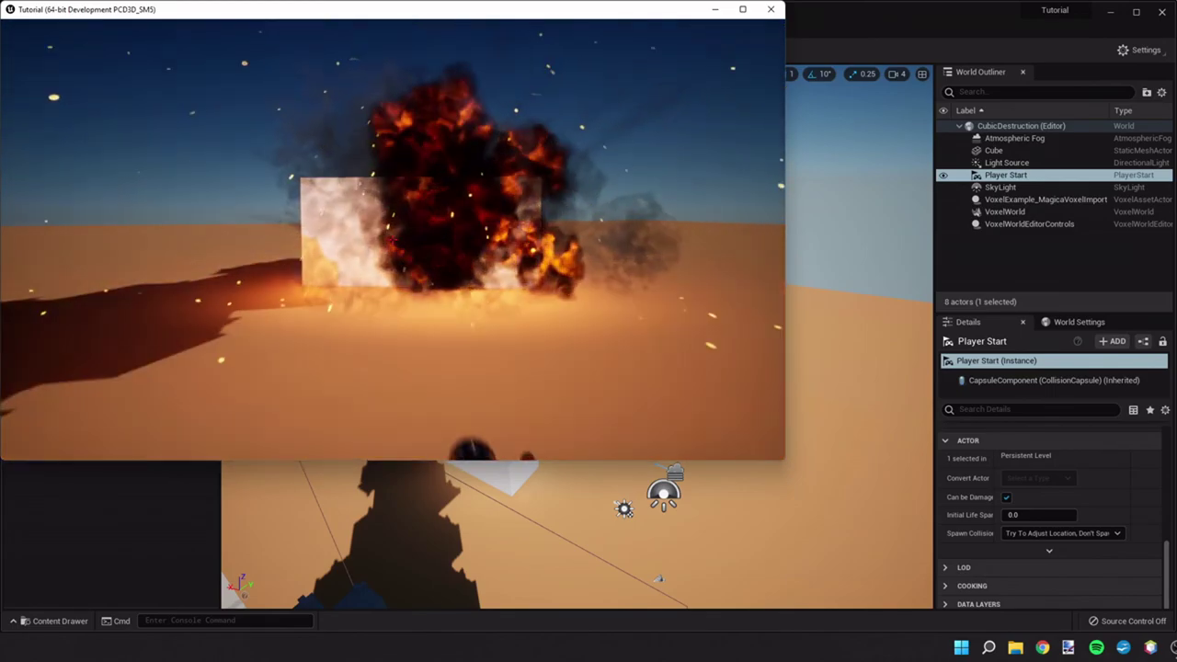
{"action": "left_click", "coordinate": [392, 240]}
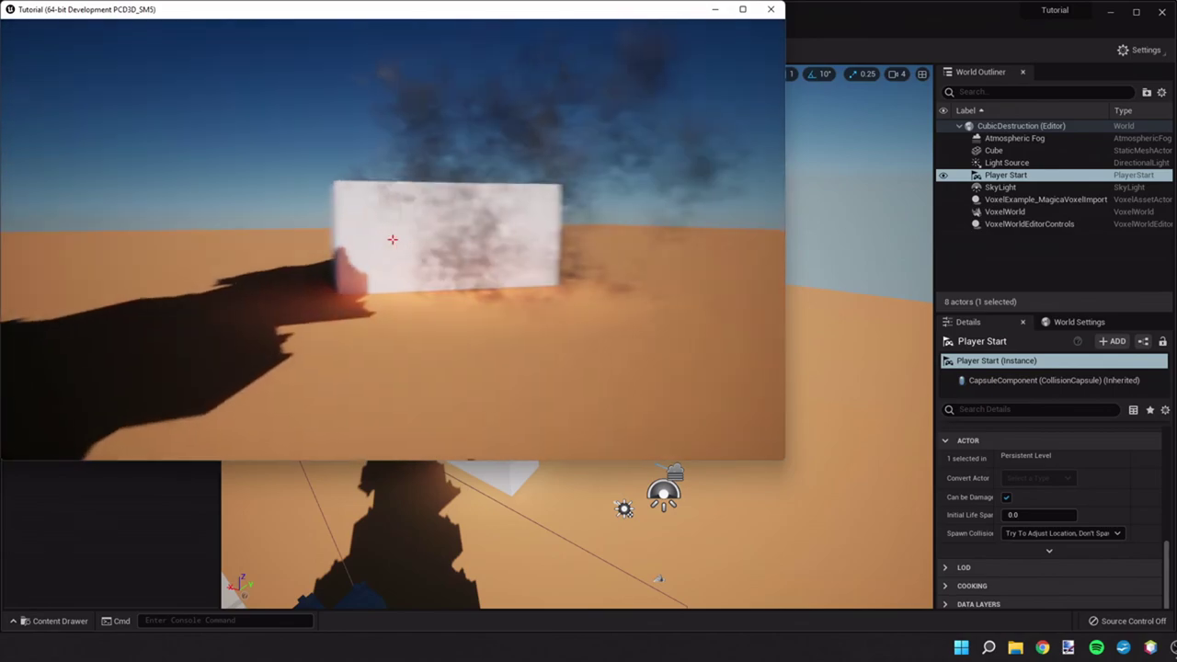
{"action": "left_click", "coordinate": [393, 240]}
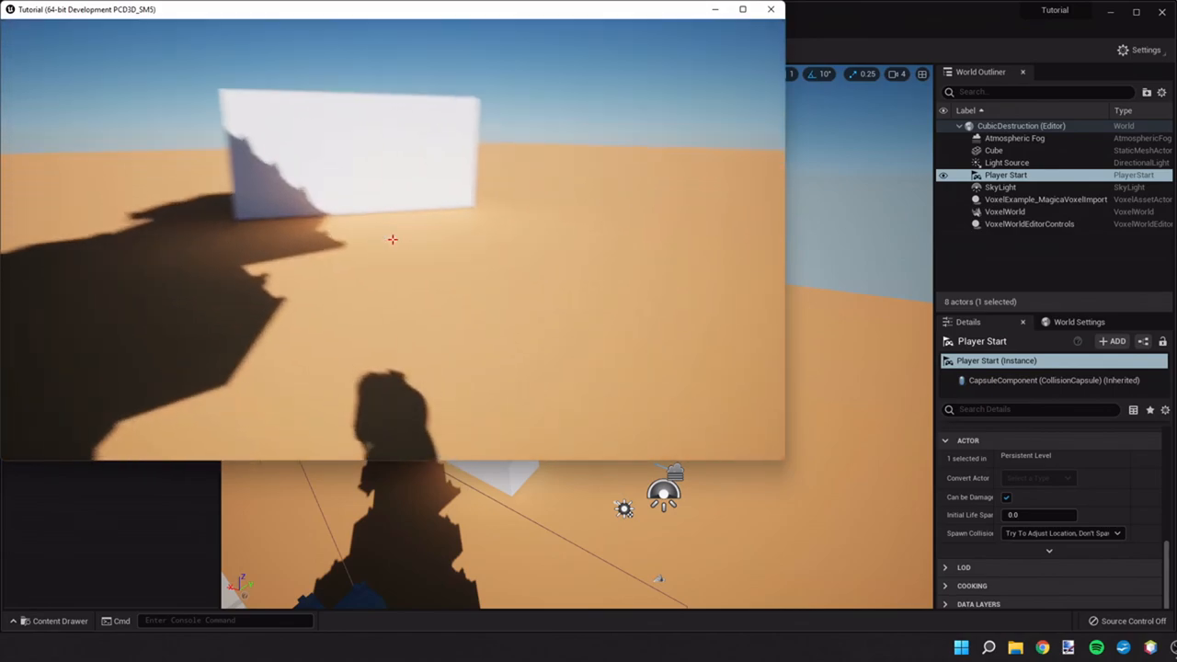
Walk around to face a corner of the cube and shoot it with three more rockets.
{"action": "key", "text": "w"}
{"action": "key", "text": "w"}
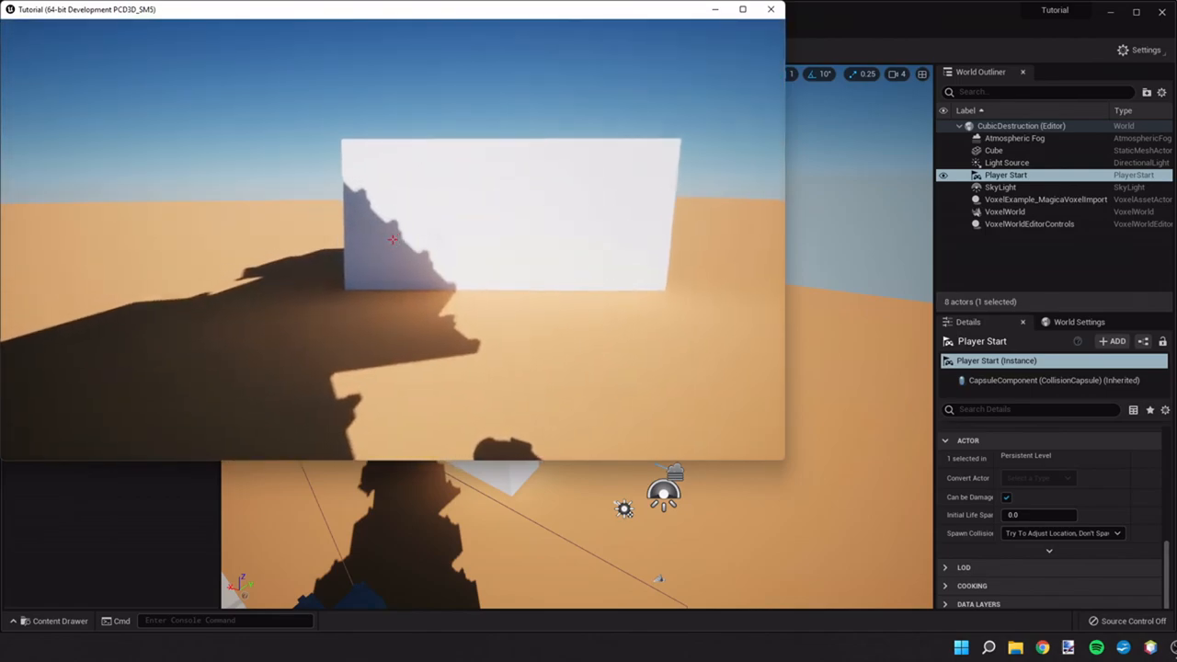
{"action": "key", "text": "w"}
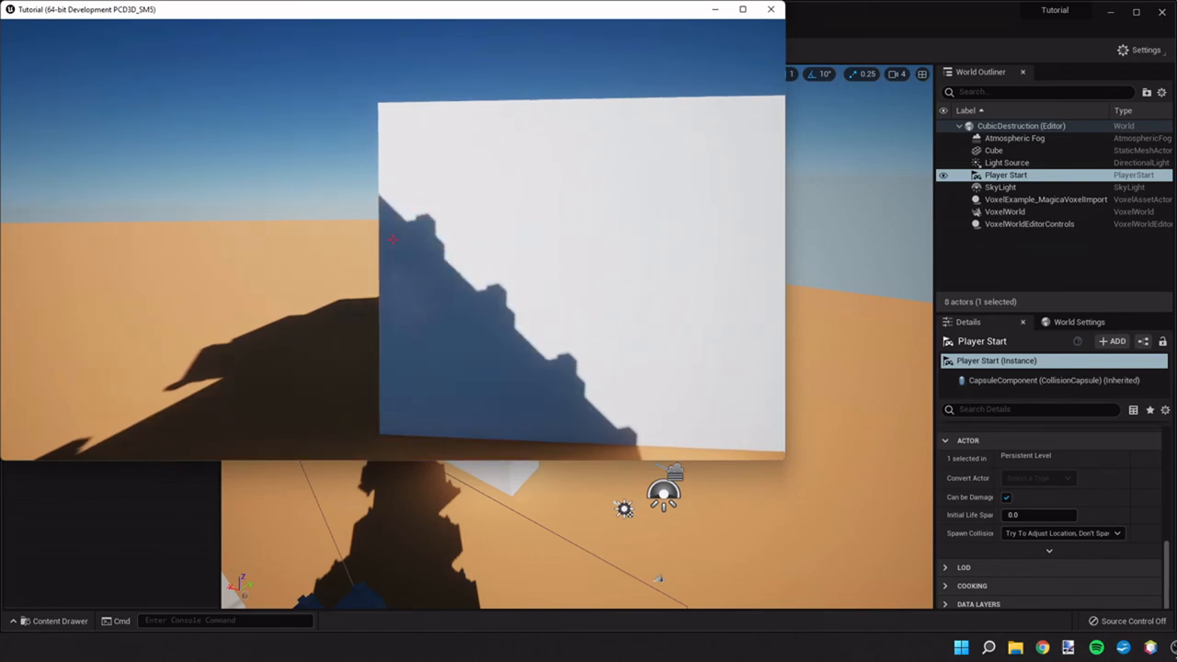
{"action": "key", "text": "s"}
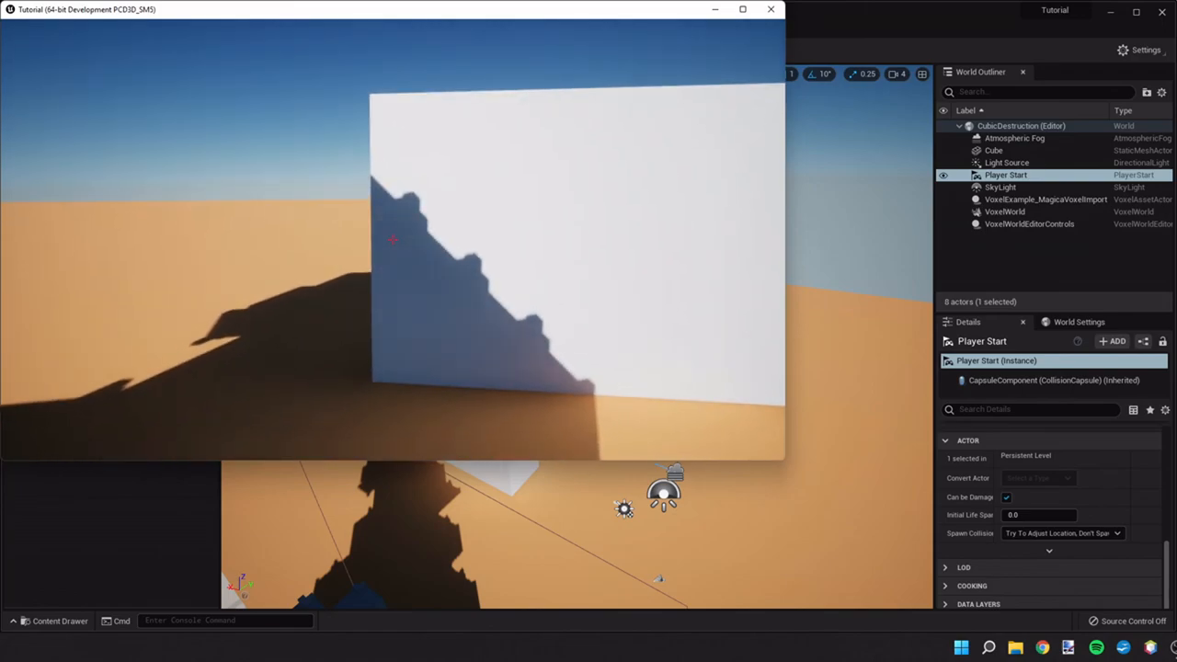
{"action": "key", "text": "a"}
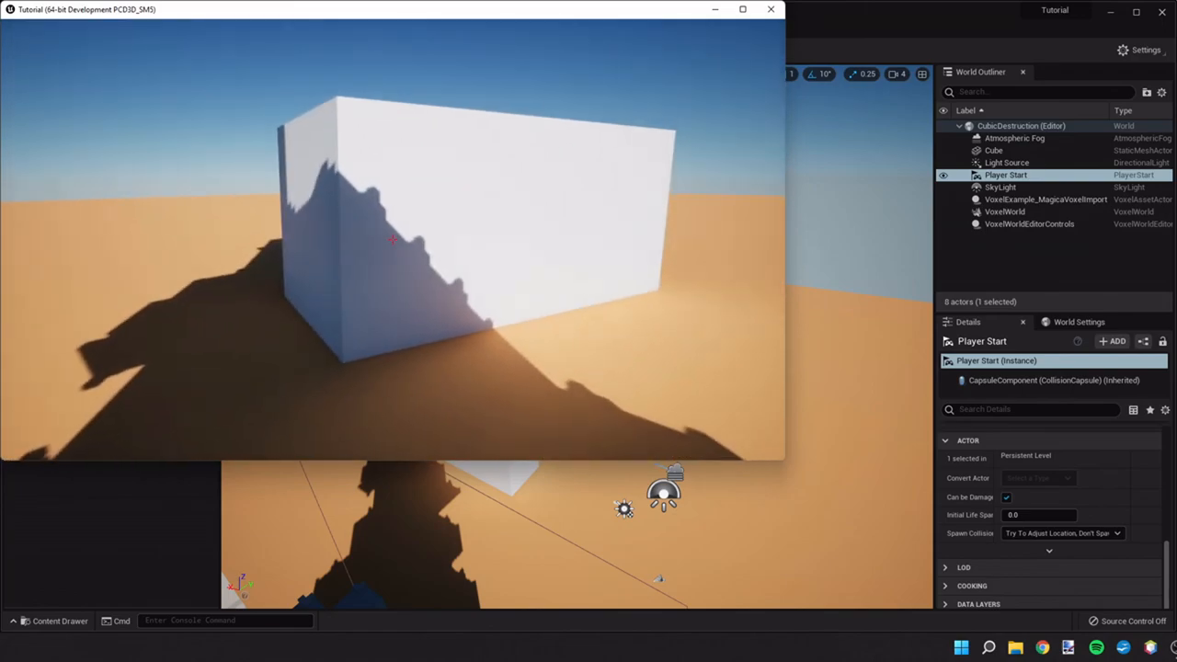
{"action": "key", "text": "d"}
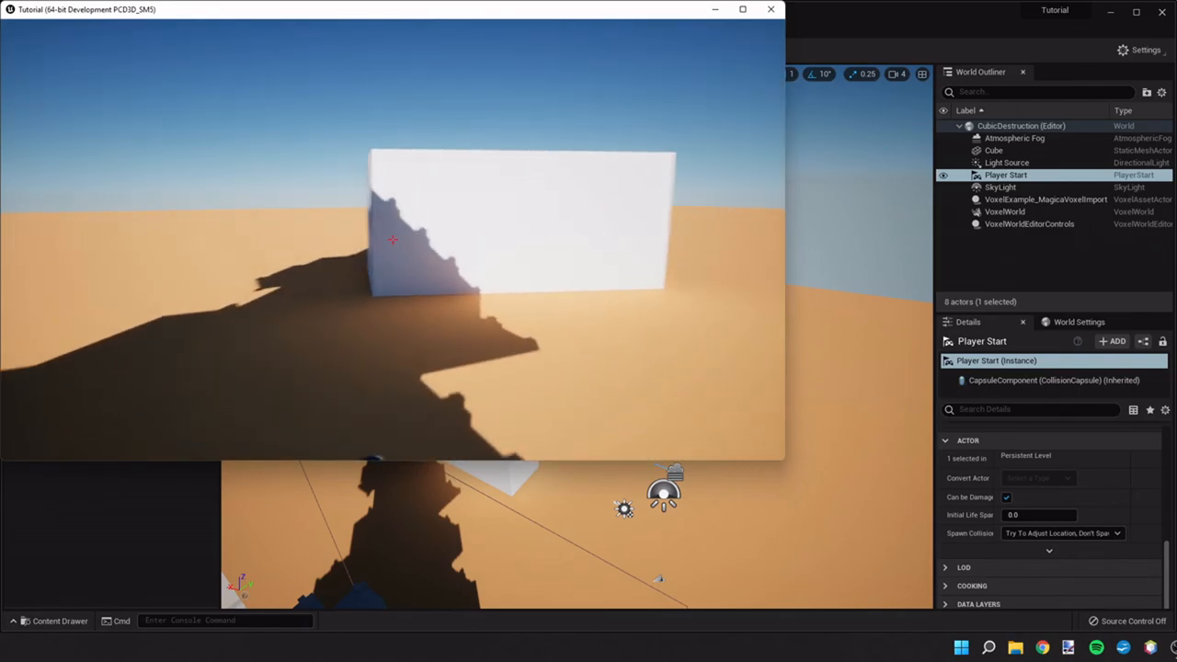
{"action": "left_click", "coordinate": [393, 240]}
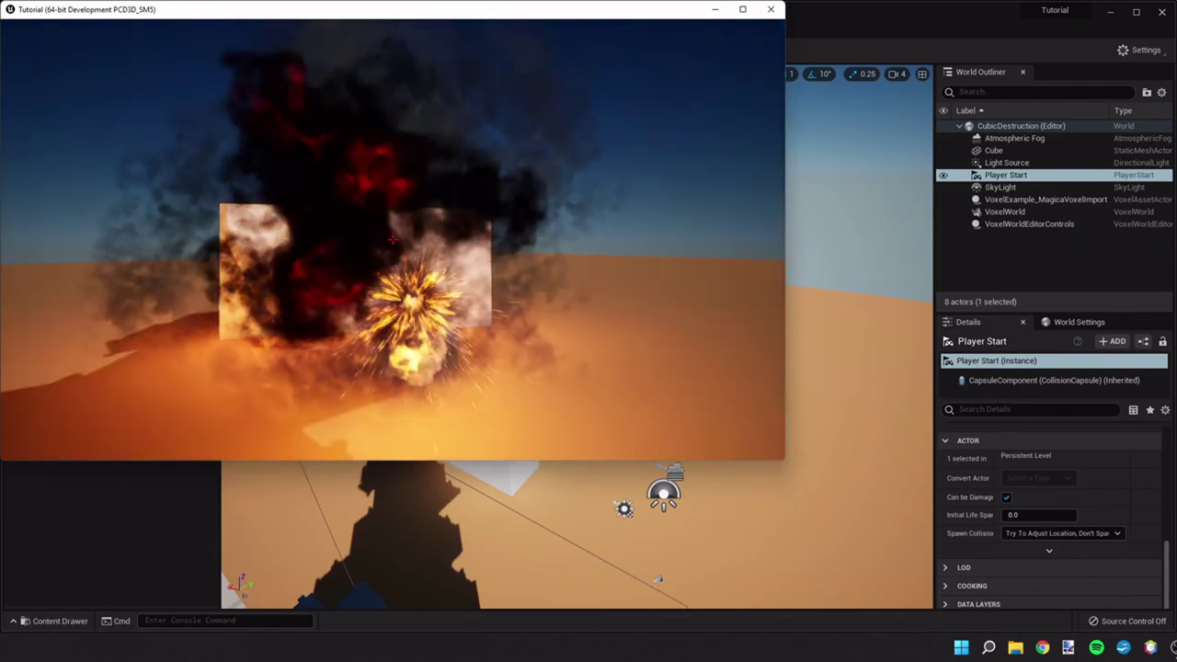
{"action": "left_click", "coordinate": [393, 240]}
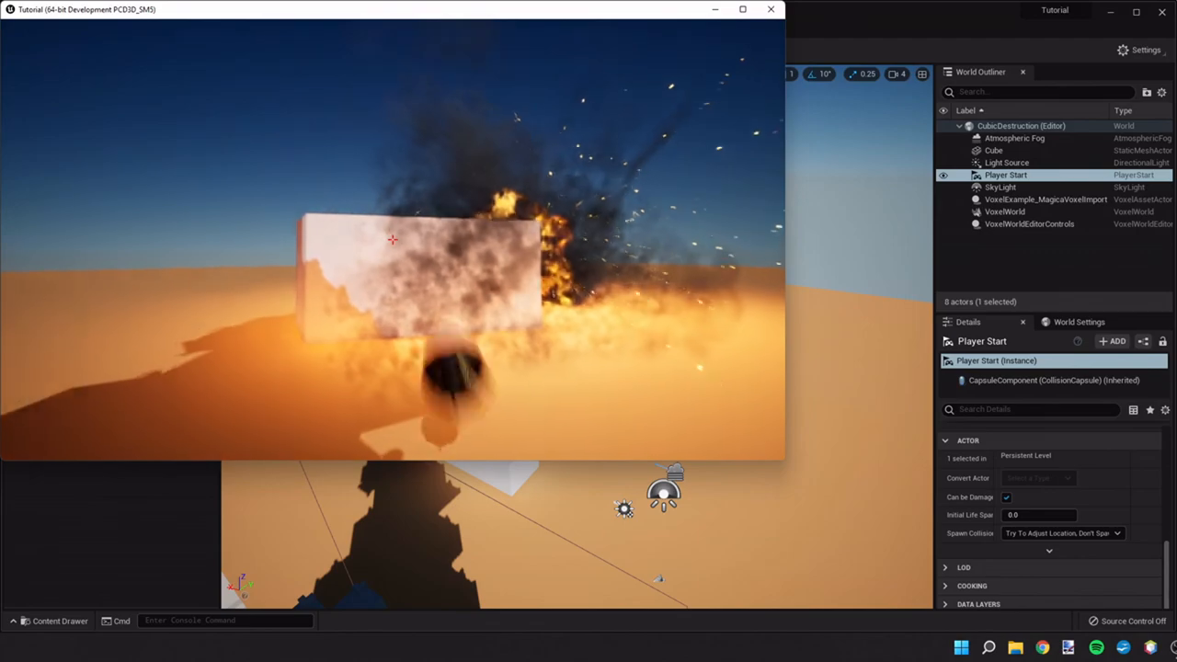
{"action": "left_click", "coordinate": [393, 240]}
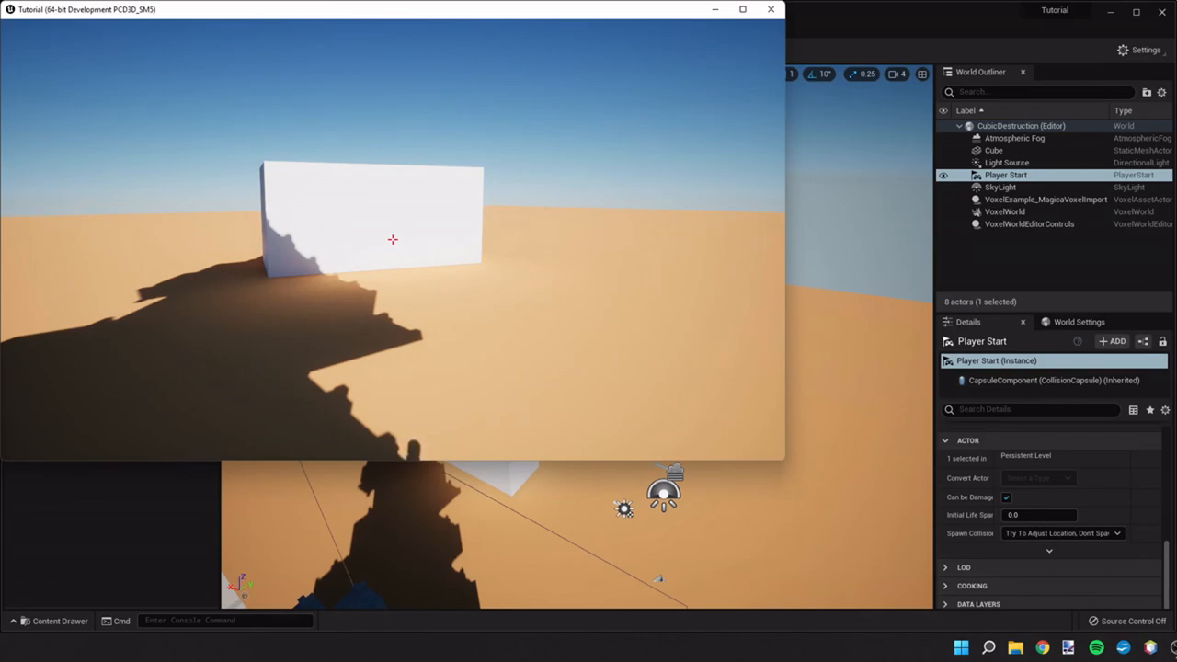
{"action": "key", "text": "super"}
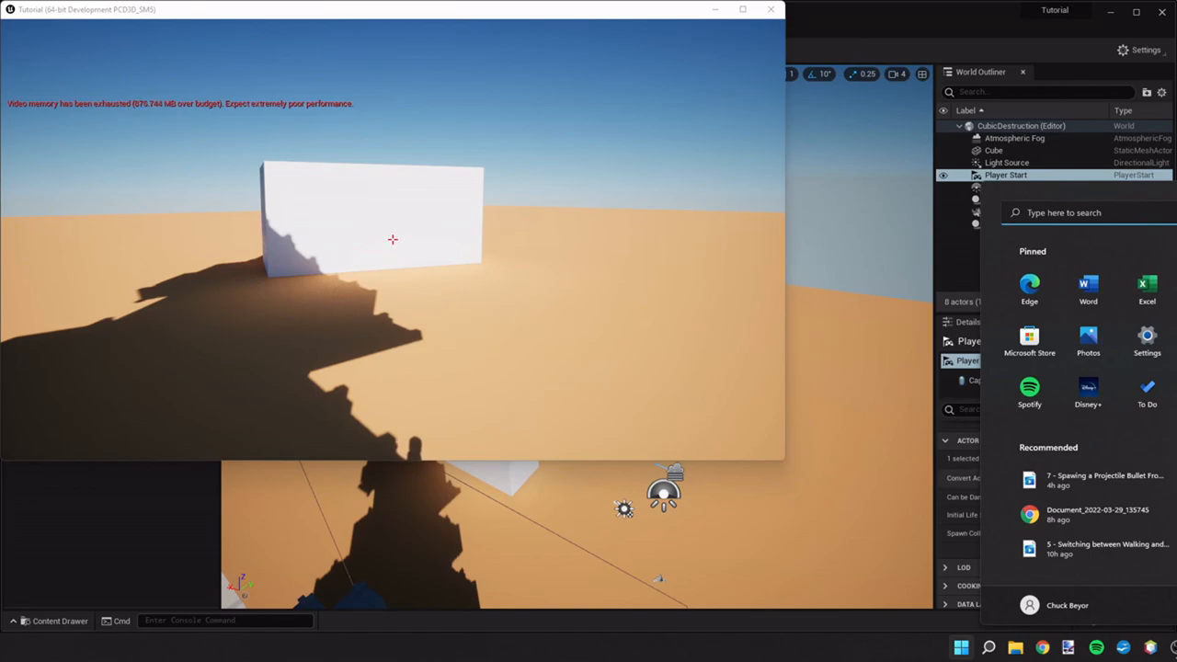